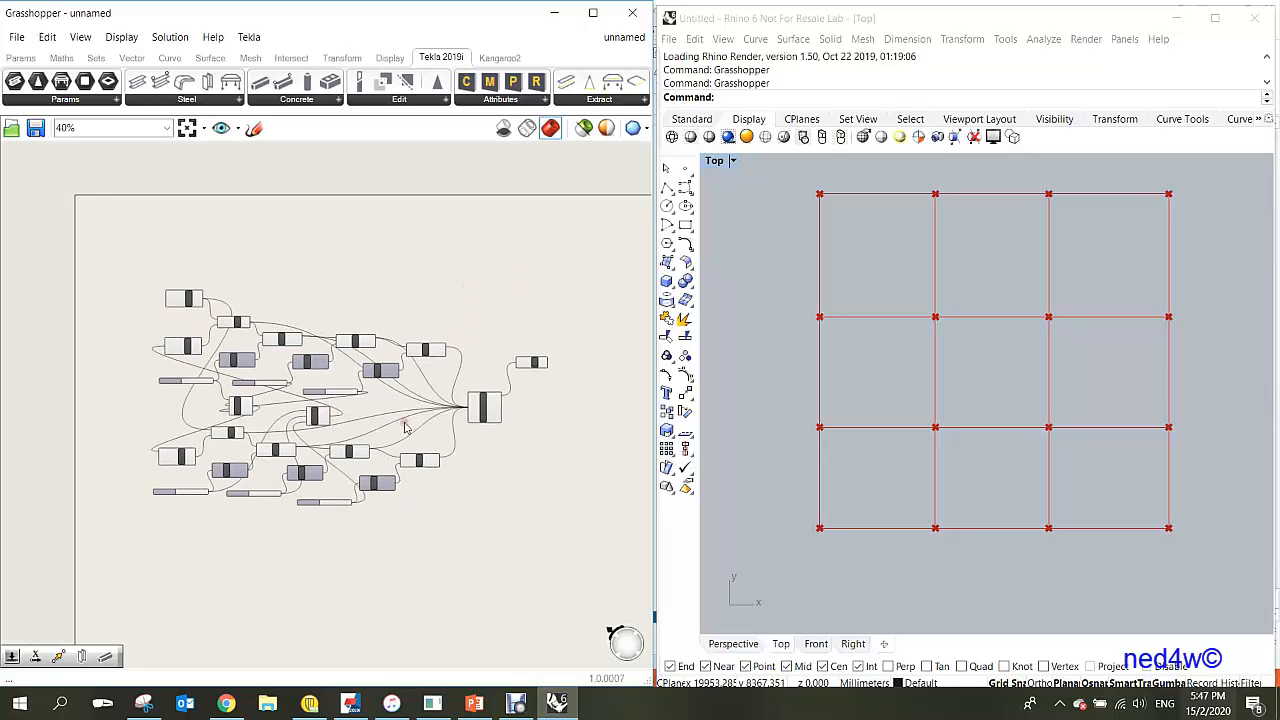
# - Switch the Rhino model view from Top to a maximized Perspective view and orbit to see the grid from a low angle
pyautogui.scroll(5, 537, 449)
pyautogui.scroll(-4, 487, 428)
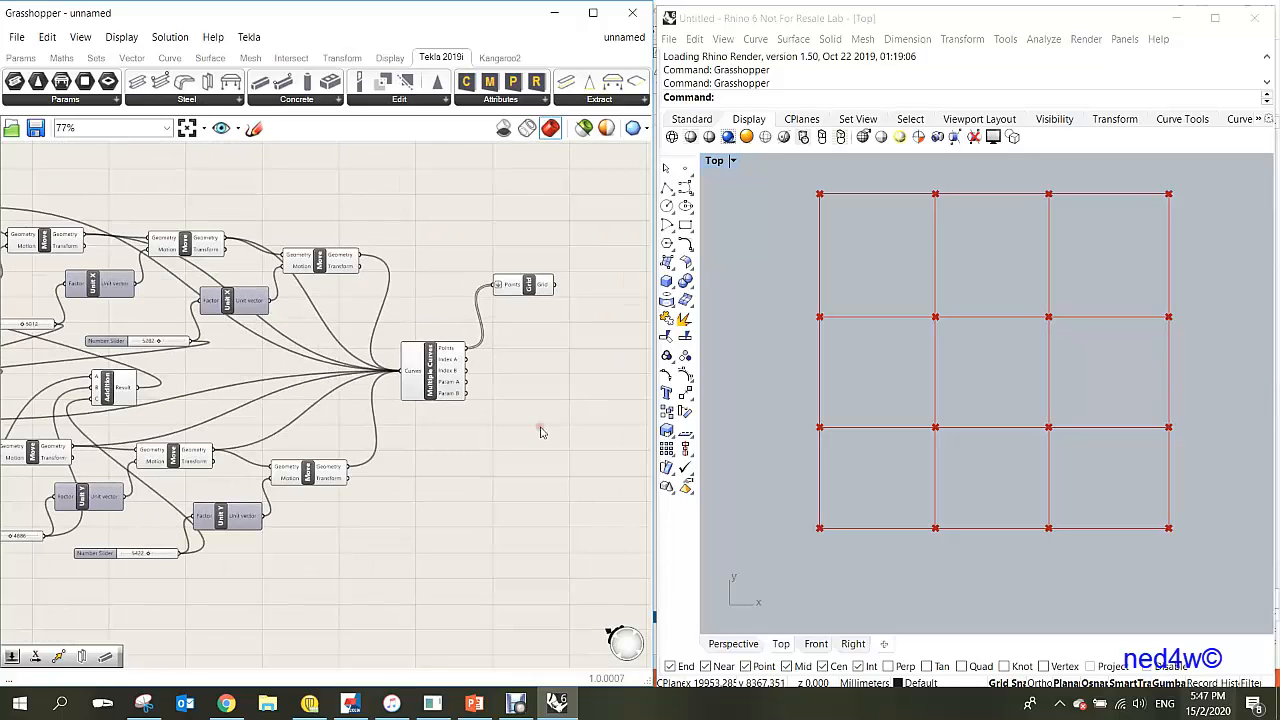
pyautogui.scroll(1, 468, 382)
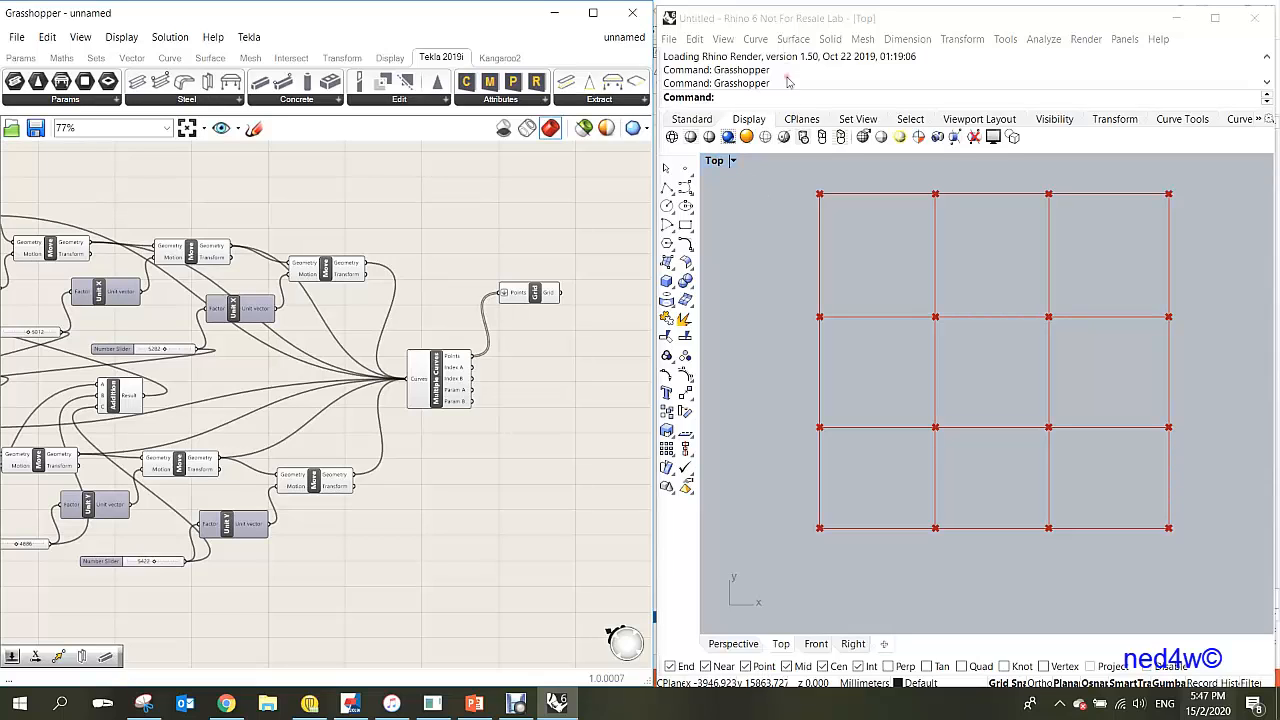
pyautogui.click(714, 163)
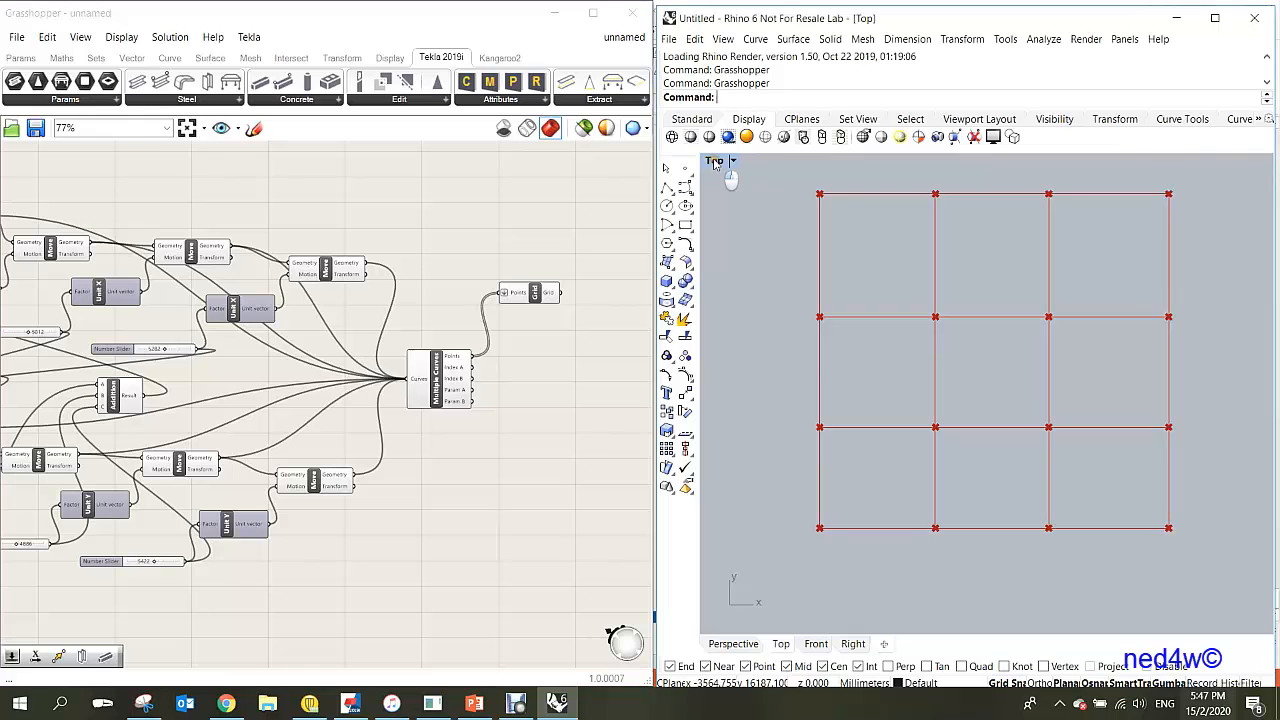
pyautogui.doubleClick(714, 163)
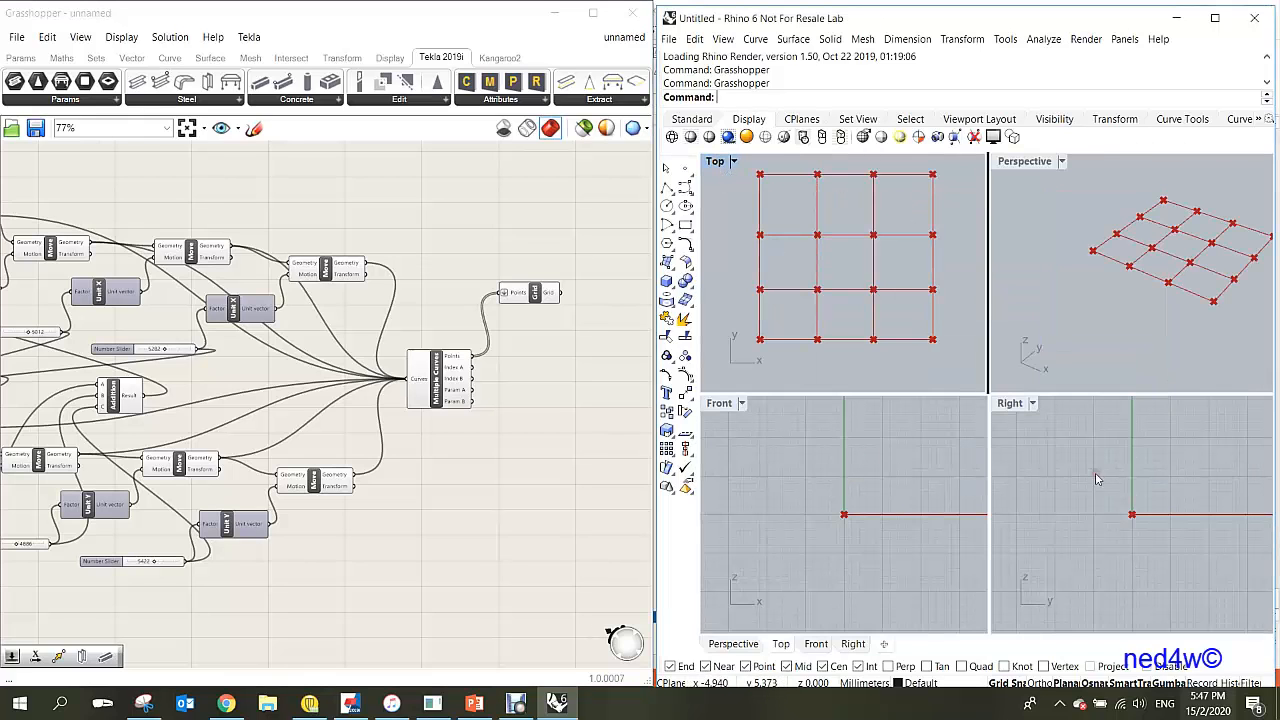
pyautogui.doubleClick(1022, 163)
pyautogui.scroll(-3, 1100, 450)
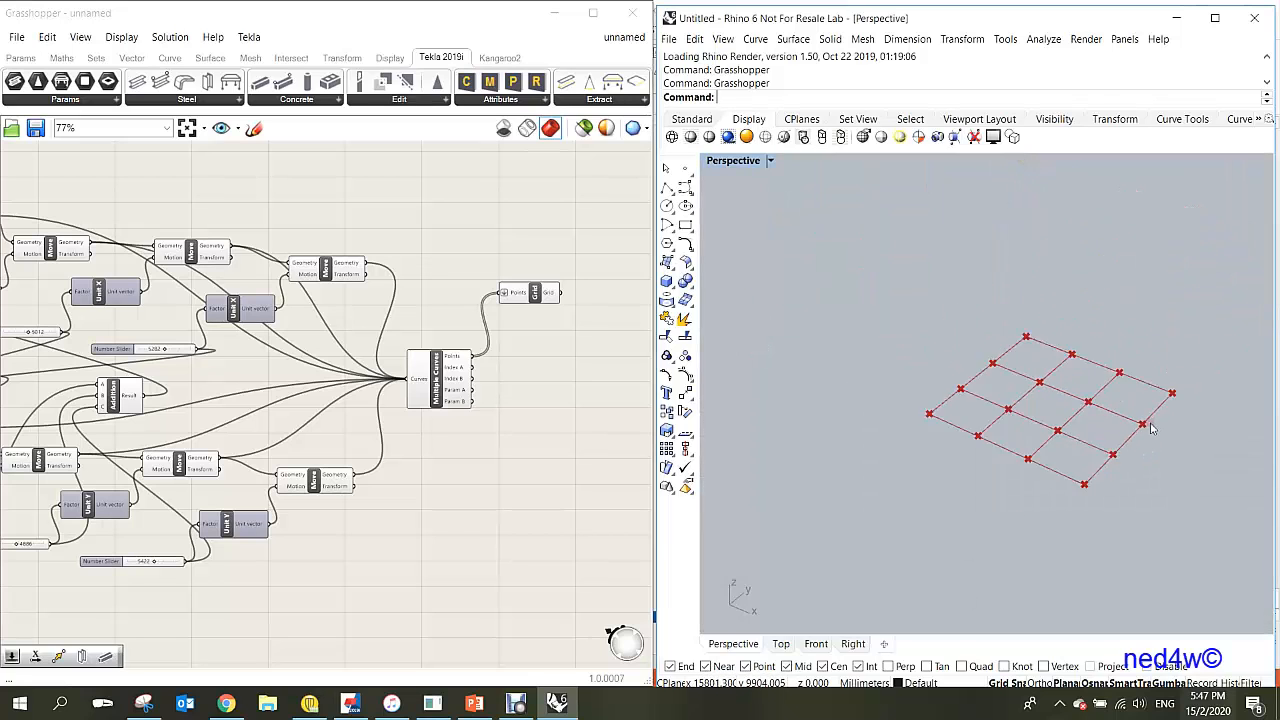
pyautogui.scroll(6, 1151, 428)
pyautogui.scroll(-3, 1075, 437)
pyautogui.moveTo(971, 451); pyautogui.dragTo(991, 417, button='right')
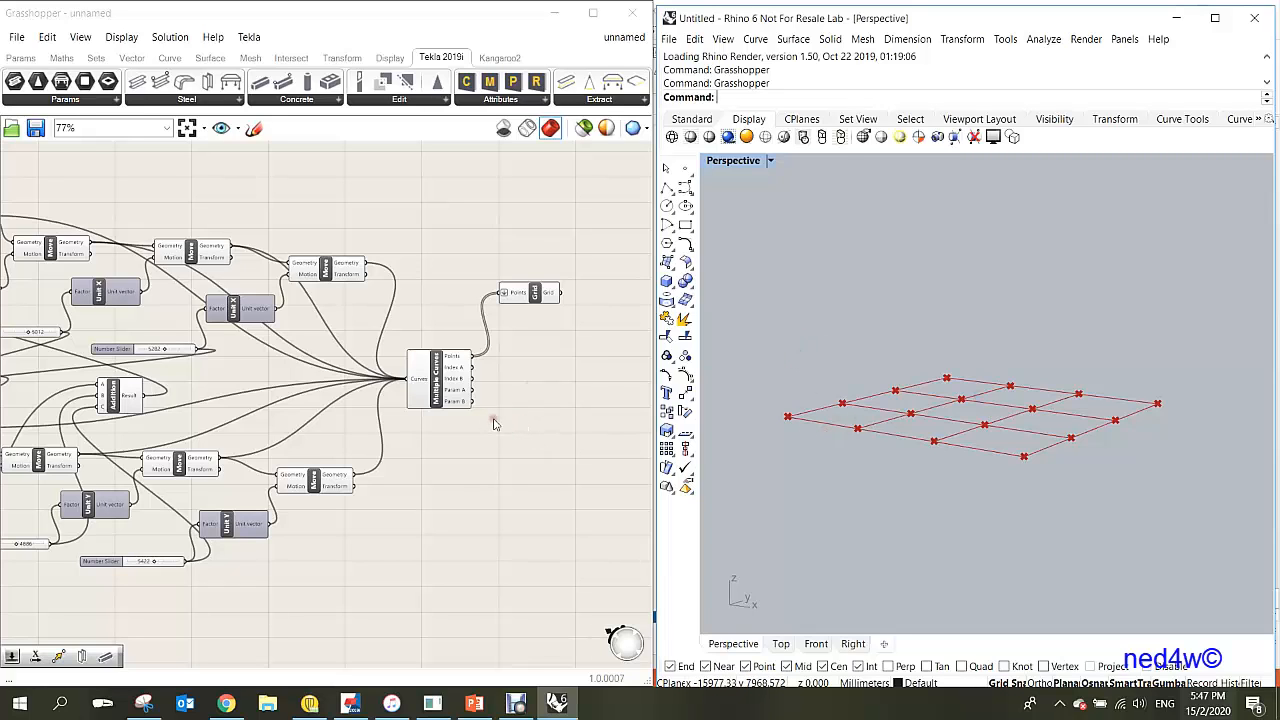
# - Add a Move component to the Grasshopper canvas and connect the Multiple Curves intersection points to its Geometry input
pyautogui.scroll(3, 437, 385)
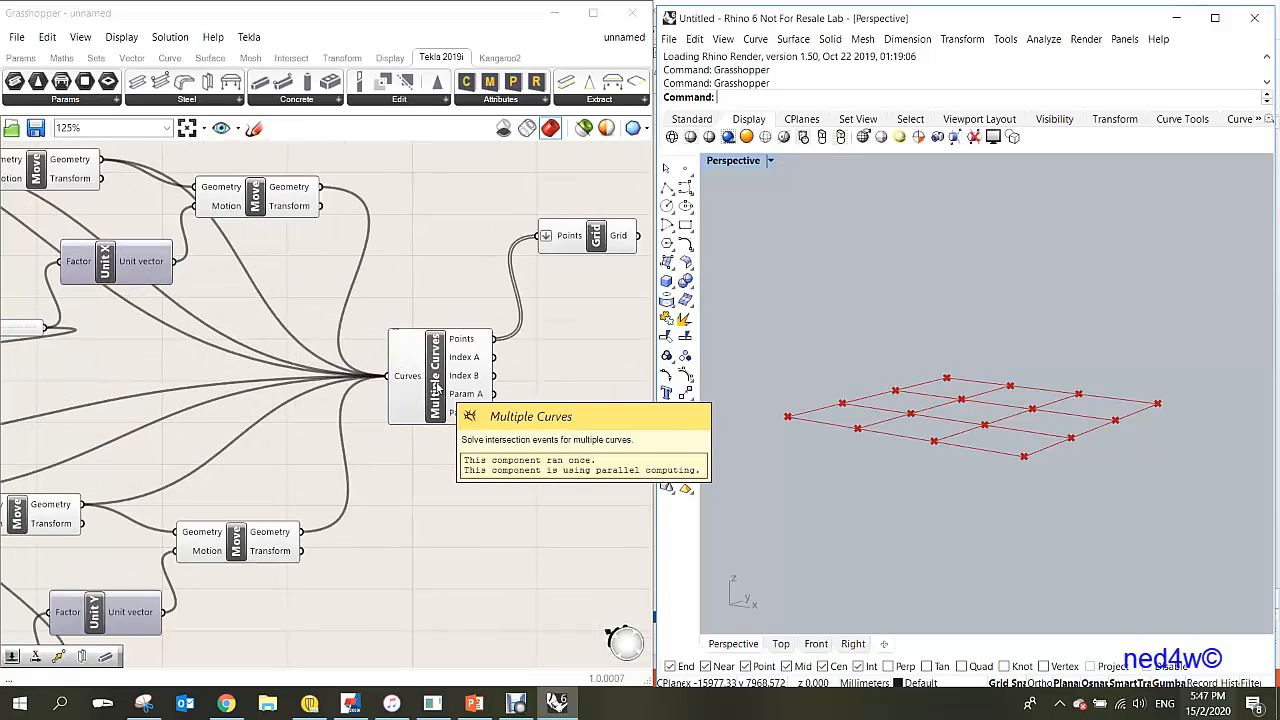
pyautogui.click(437, 385)
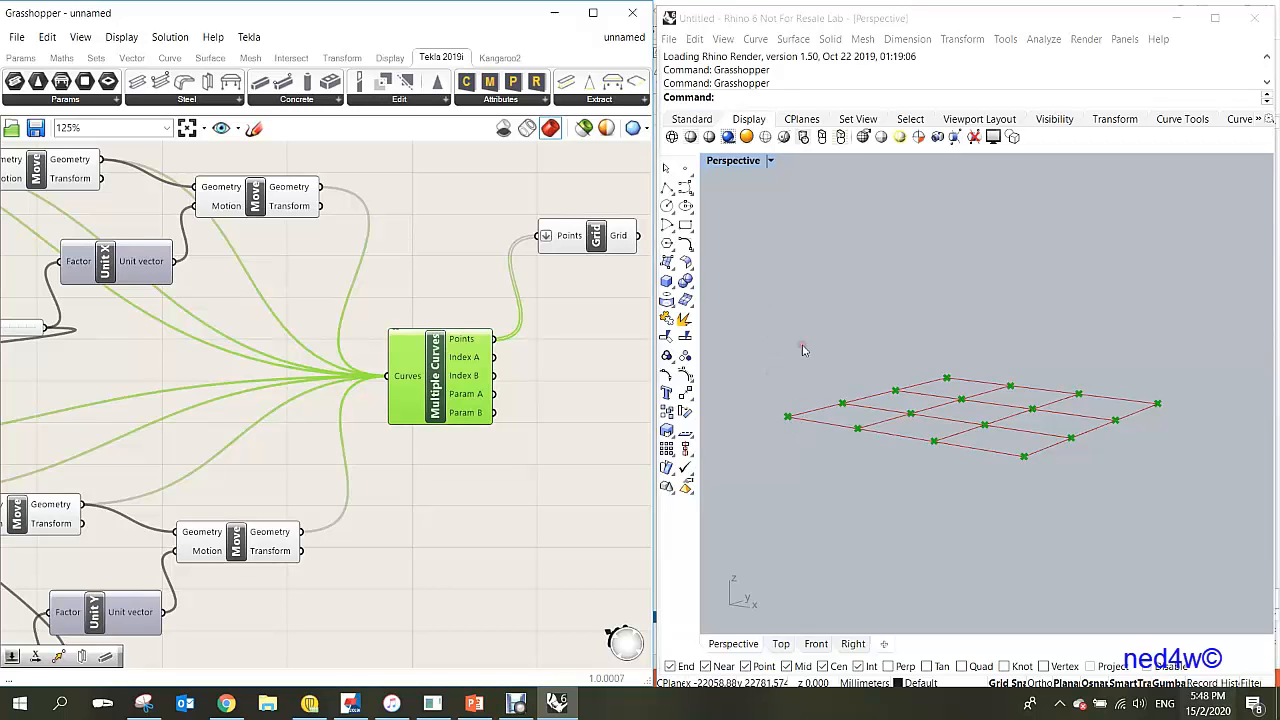
pyautogui.scroll(-2, 580, 410)
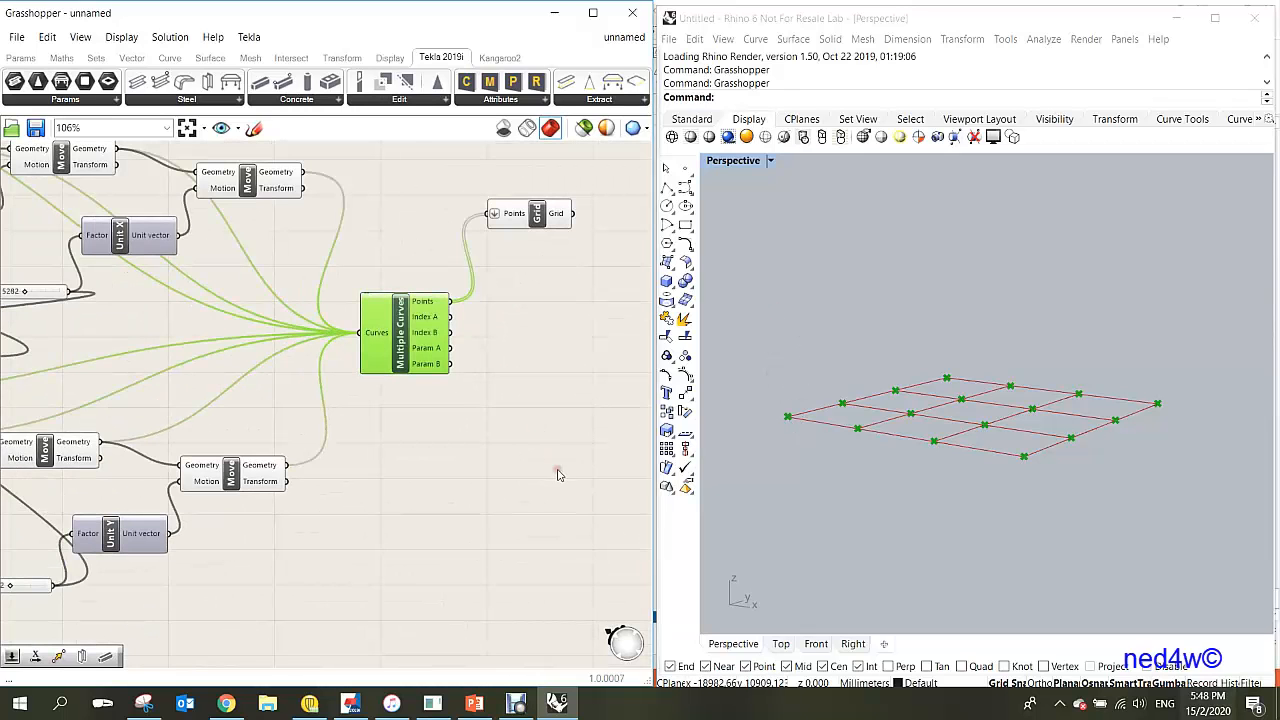
pyautogui.doubleClick(523, 420)
pyautogui.write('move')
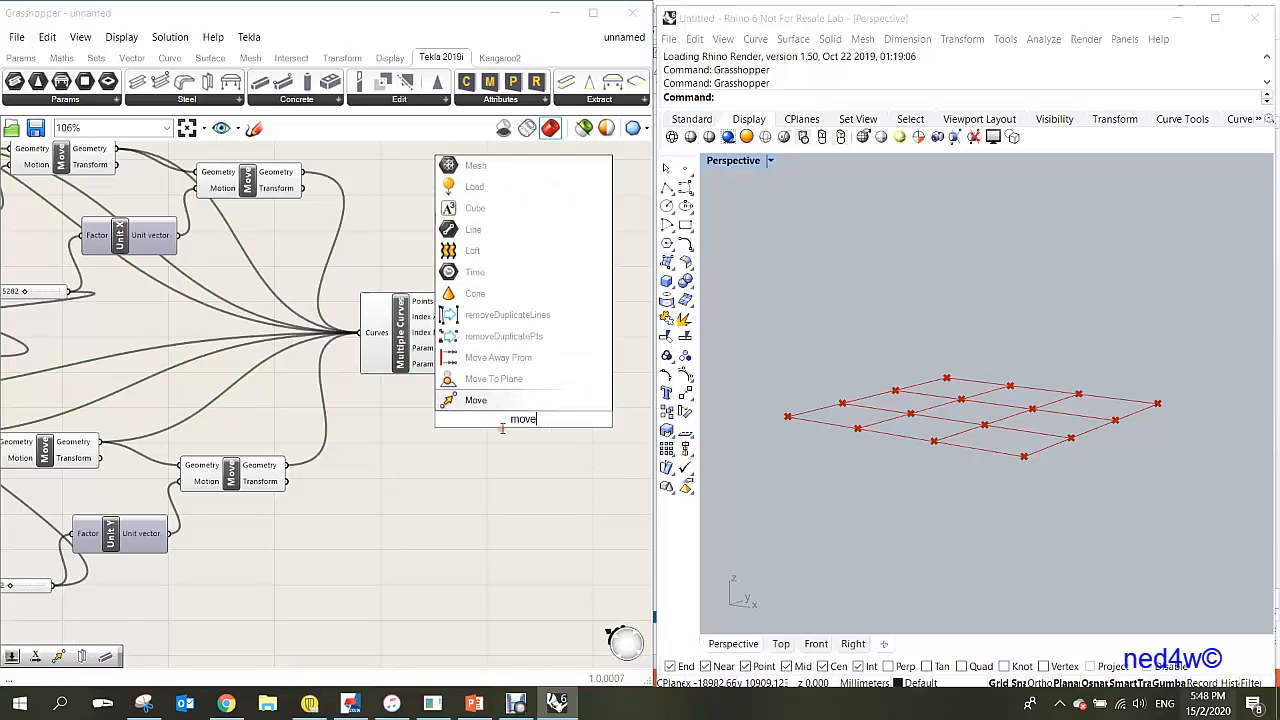
pyautogui.click(479, 400)
pyautogui.moveTo(494, 414); pyautogui.dragTo(533, 430)
pyautogui.scroll(-2, 540, 445)
pyautogui.scroll(1, 545, 453)
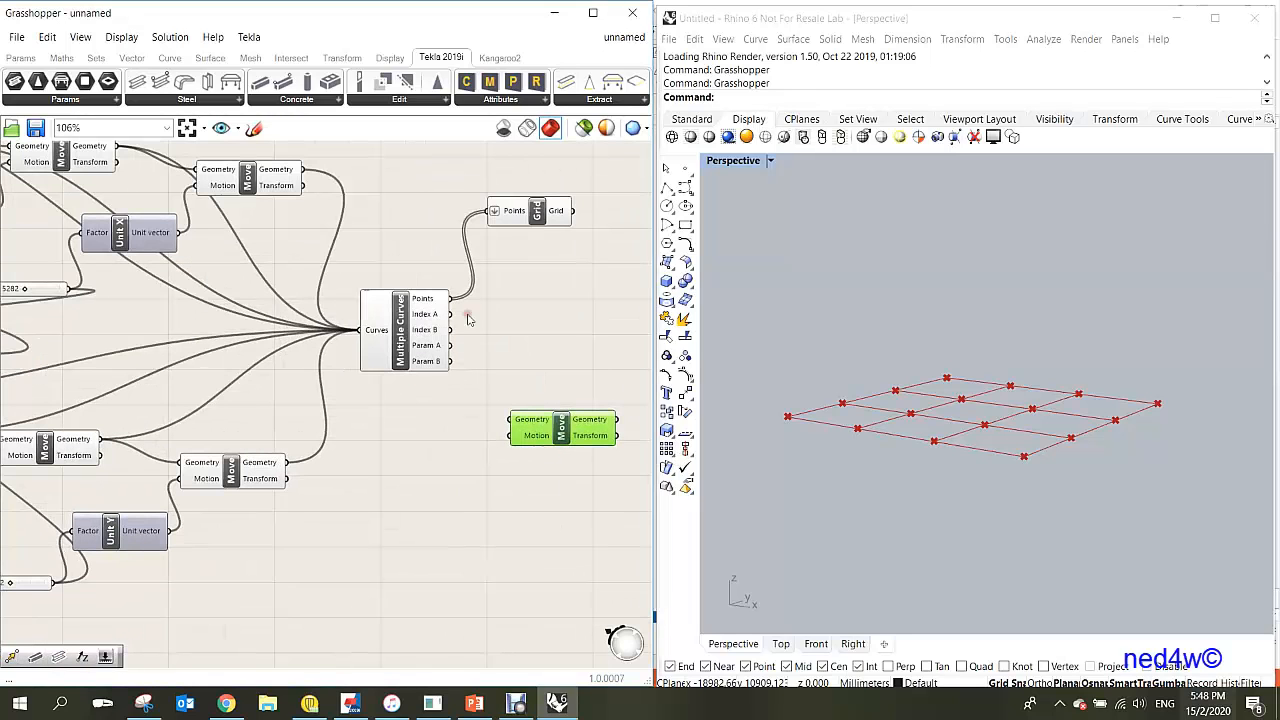
pyautogui.moveTo(452, 302); pyautogui.dragTo(506, 424)
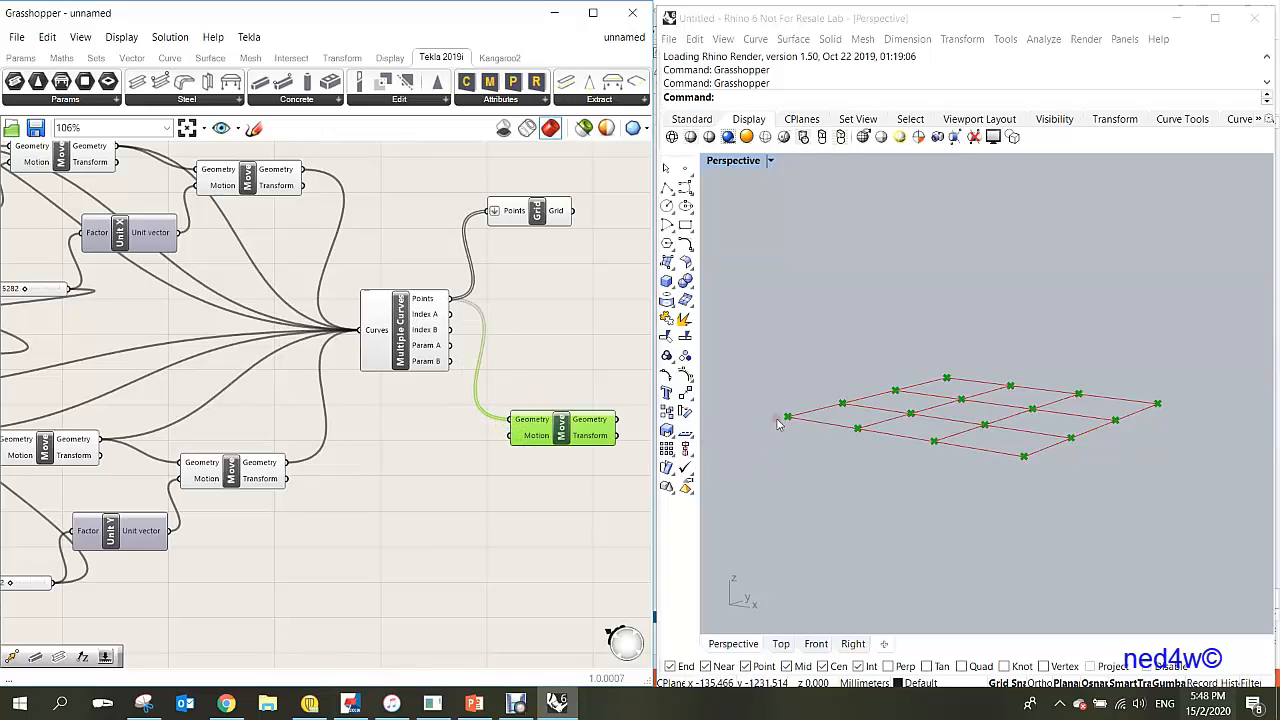
# - Add a Unit Z vector component just below and before the new Move component
pyautogui.moveTo(535, 440)
pyautogui.scroll(6, 790, 420)
pyautogui.scroll(-6, 856, 325)
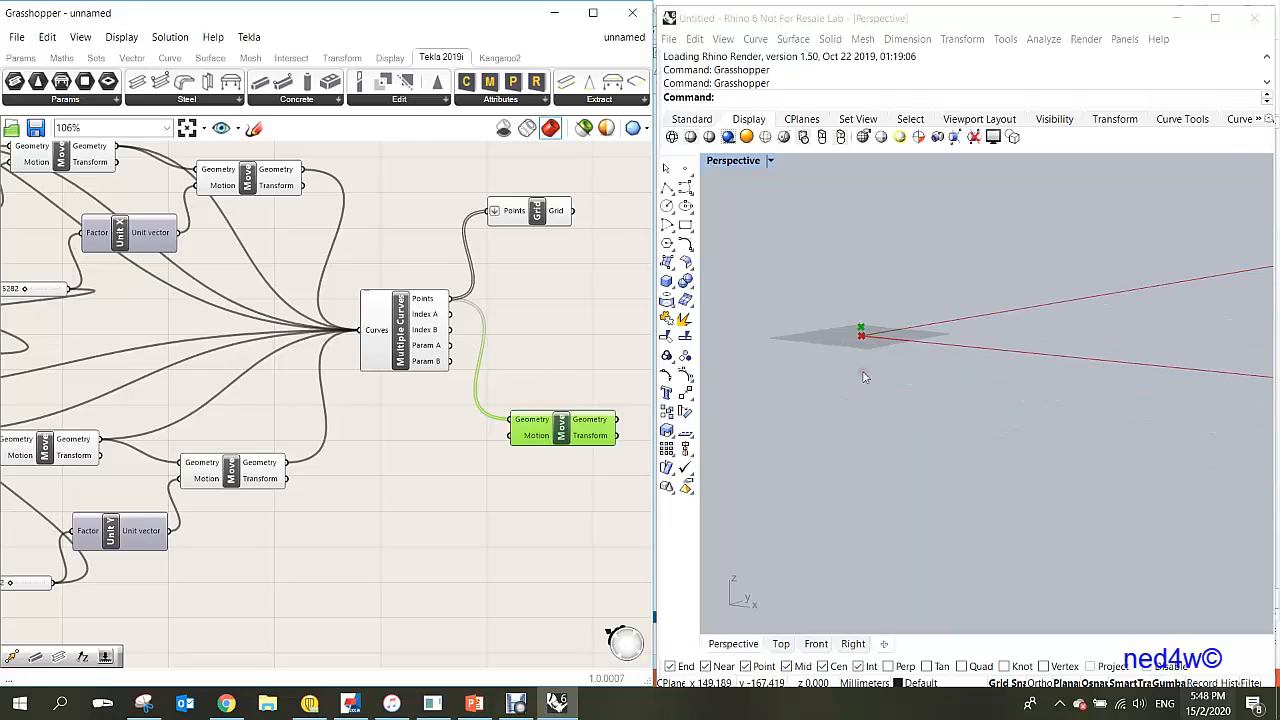
pyautogui.scroll(-8, 840, 449)
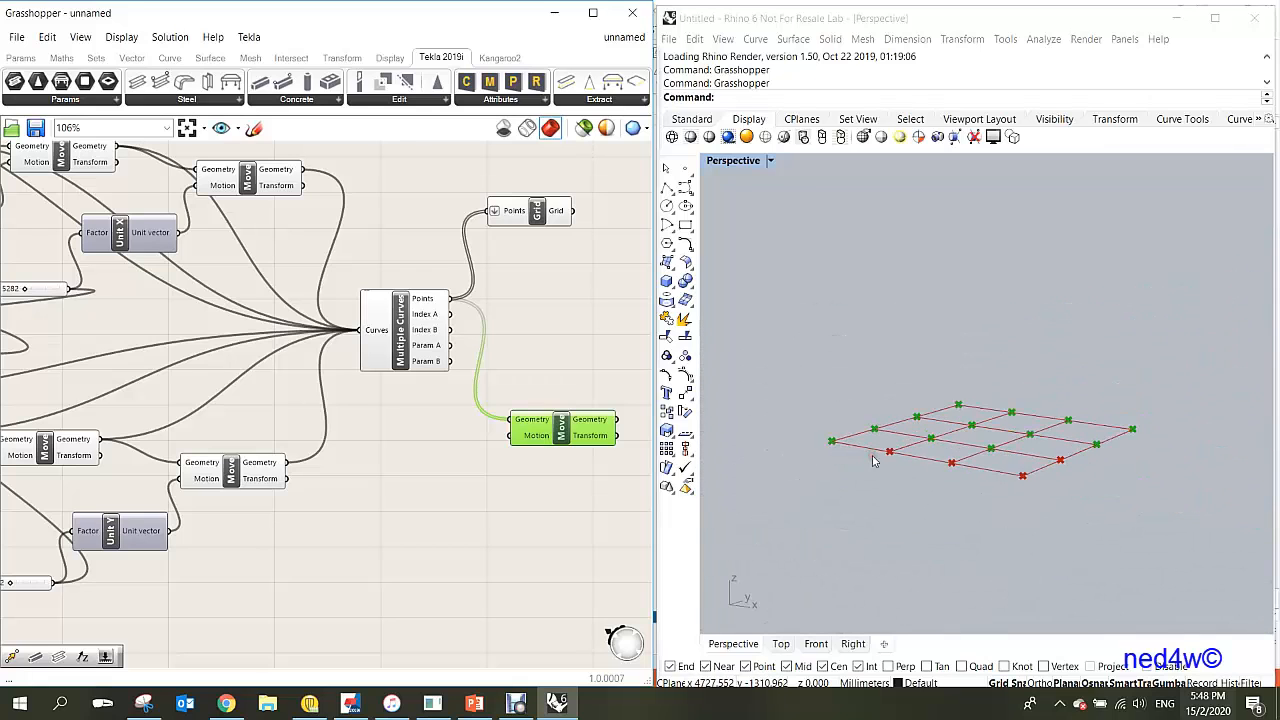
pyautogui.doubleClick(463, 506)
pyautogui.write('unit z')
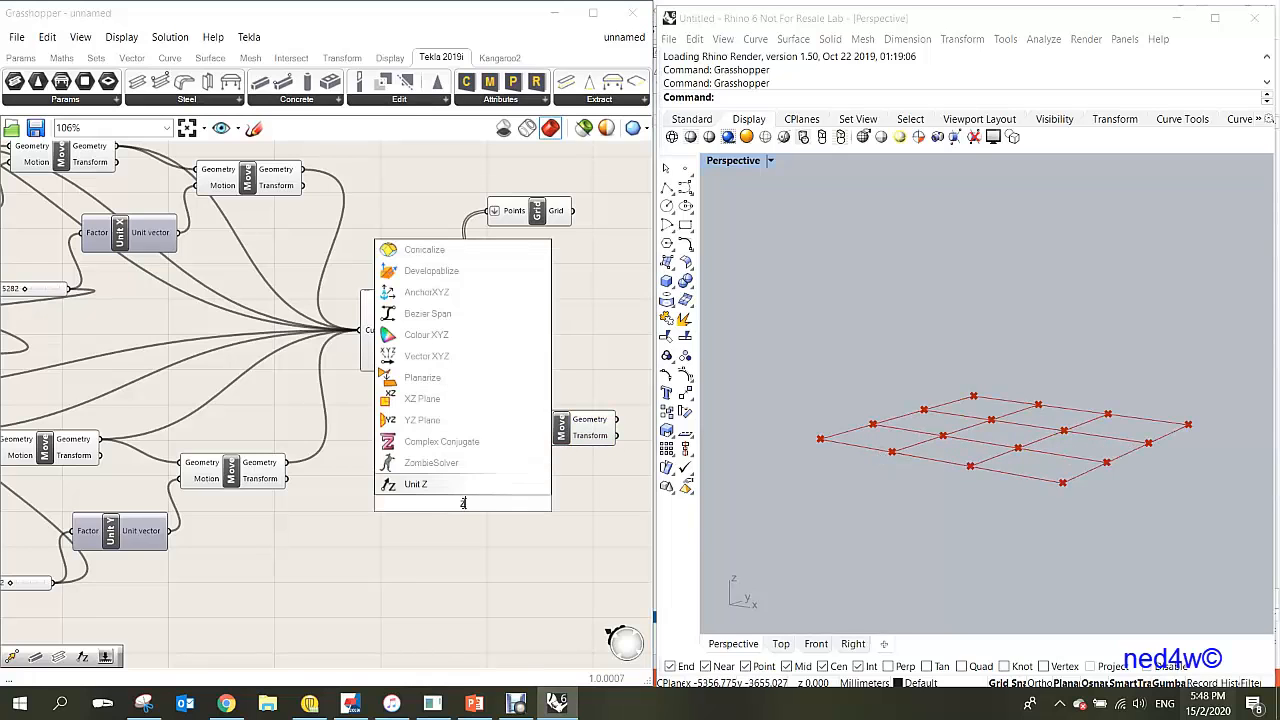
pyautogui.click(462, 487)
pyautogui.moveTo(477, 510); pyautogui.dragTo(453, 493)
pyautogui.scroll(-1, 370, 568)
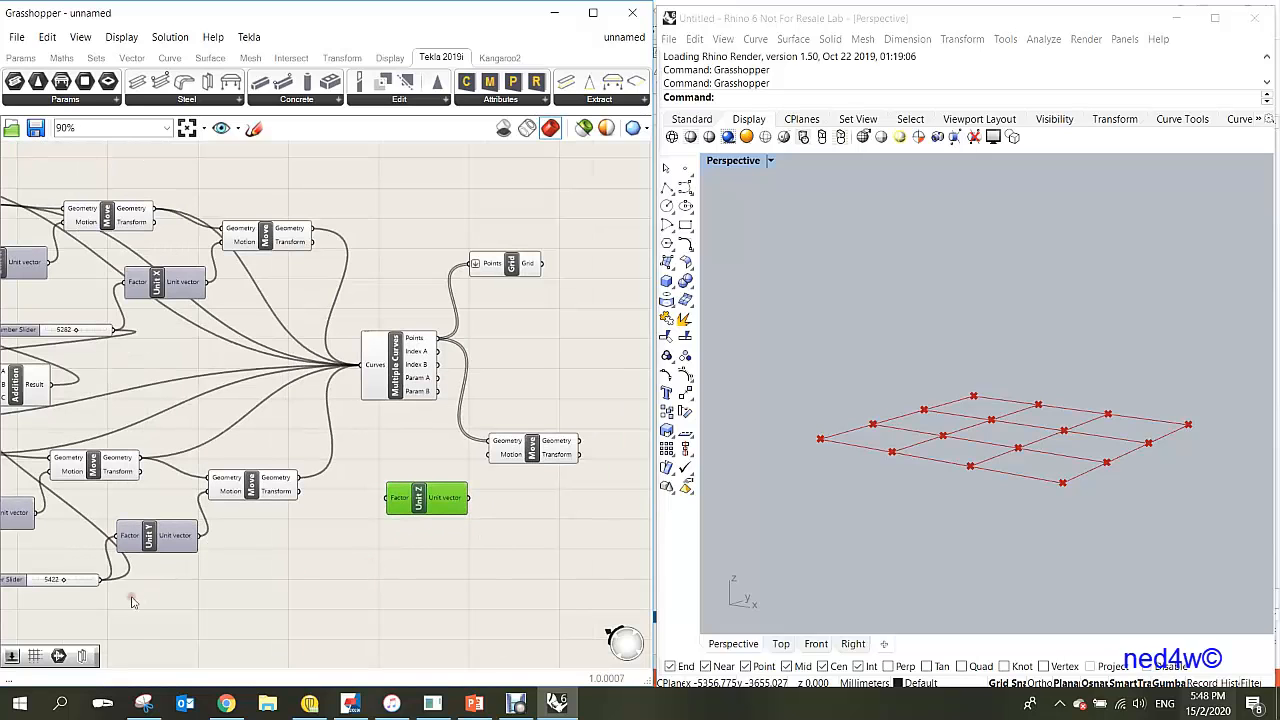
# - Create a number slider with the value 5422 and place it beside the Unit Z component
pyautogui.moveTo(22, 590); pyautogui.dragTo(94, 585, button='right')
pyautogui.doubleClick(427, 572)
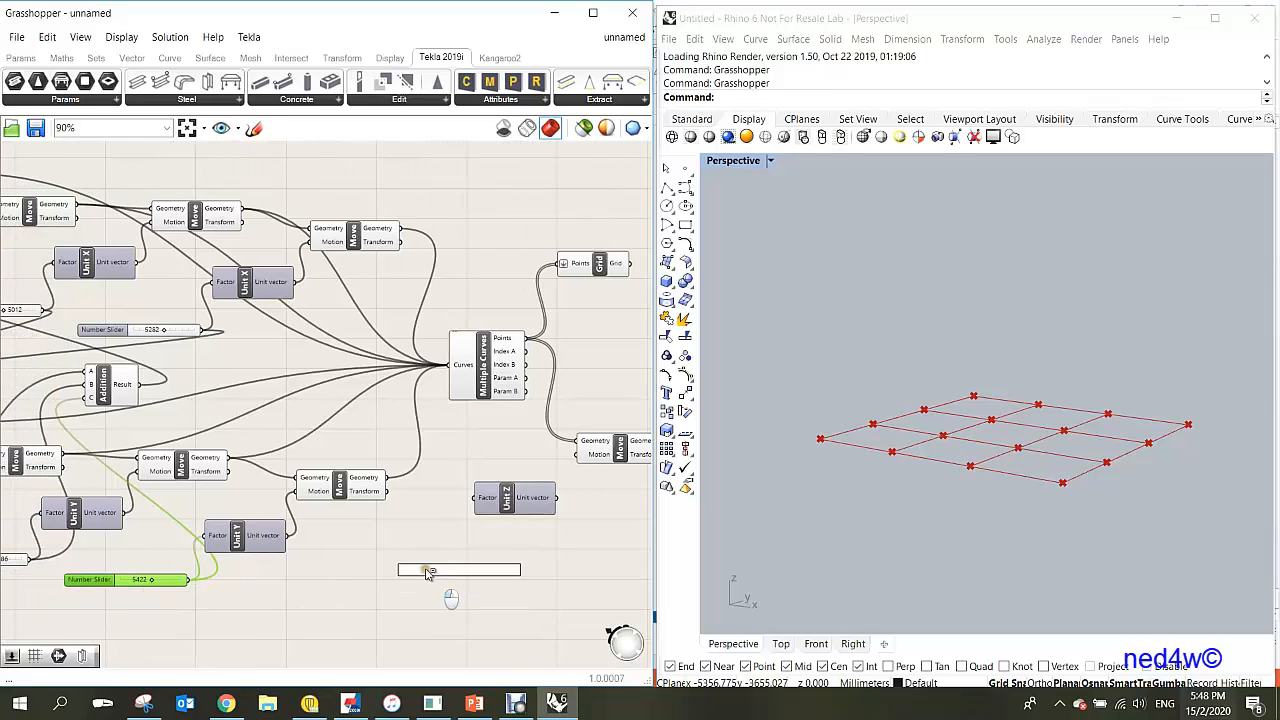
pyautogui.write('5422')
pyautogui.press('Return')
pyautogui.moveTo(458, 569); pyautogui.dragTo(394, 557)
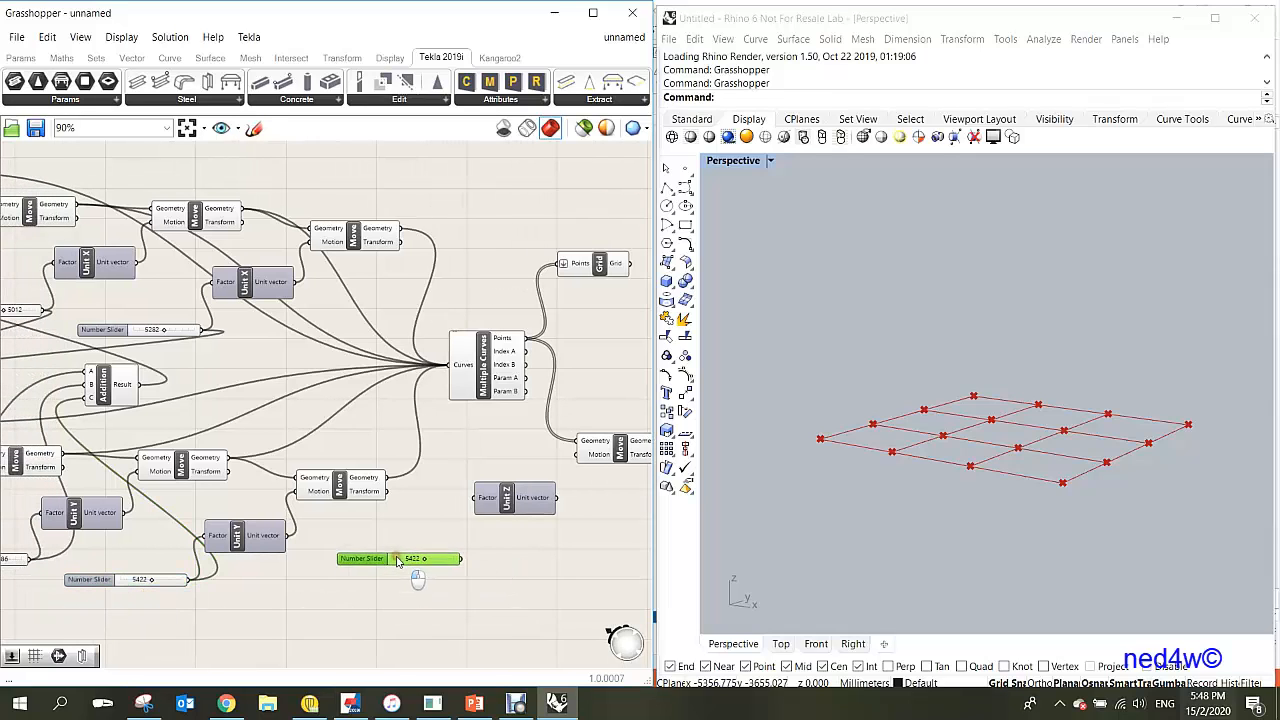
pyautogui.click(450, 546)
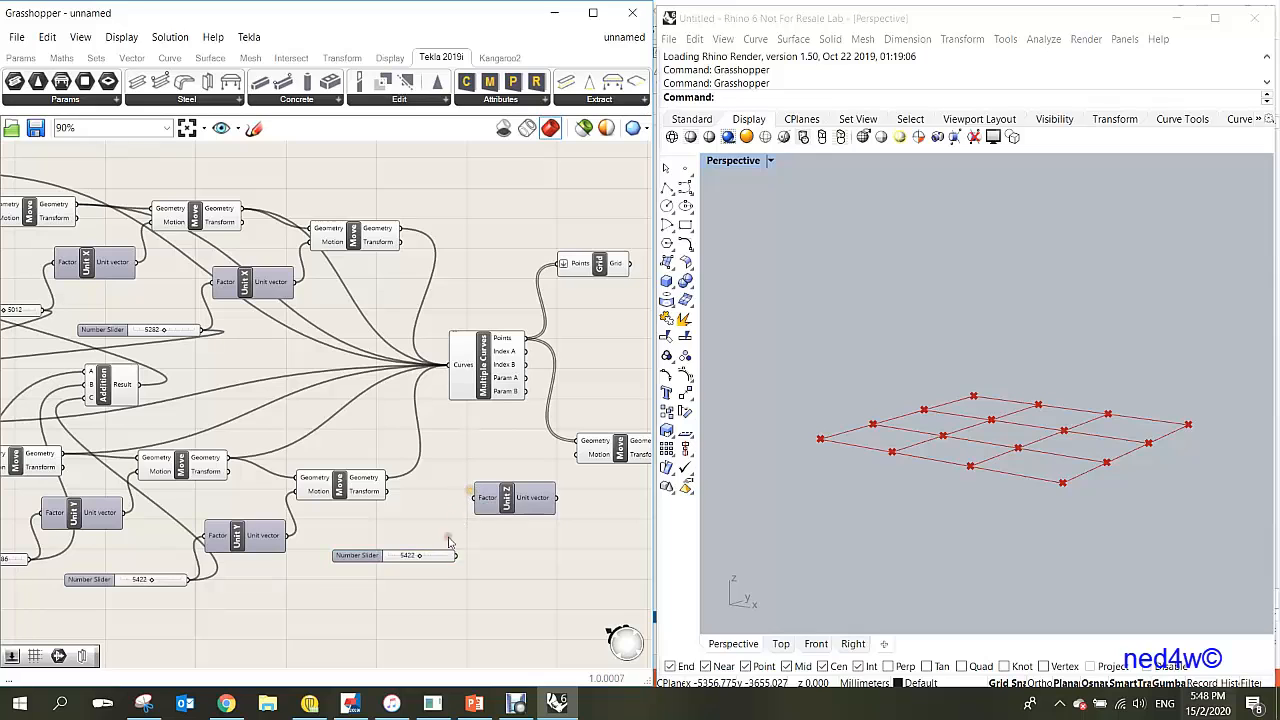
pyautogui.click(385, 562)
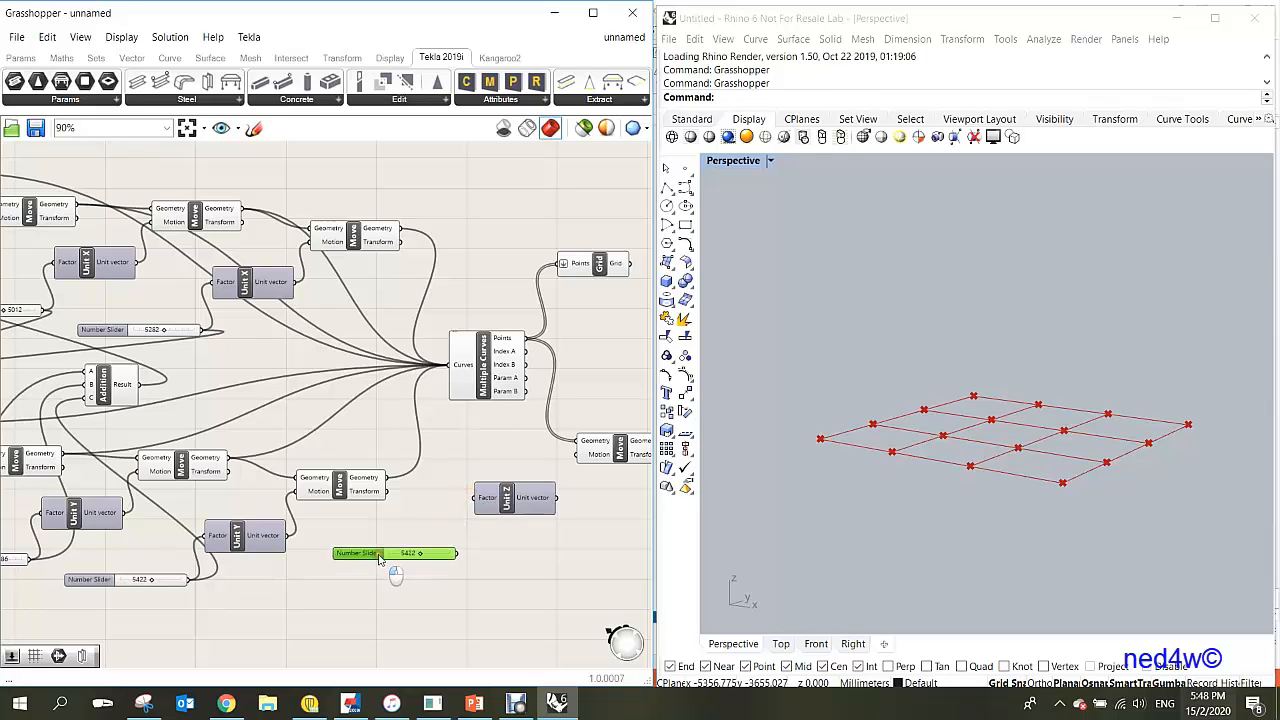
pyautogui.scroll(3, 474, 558)
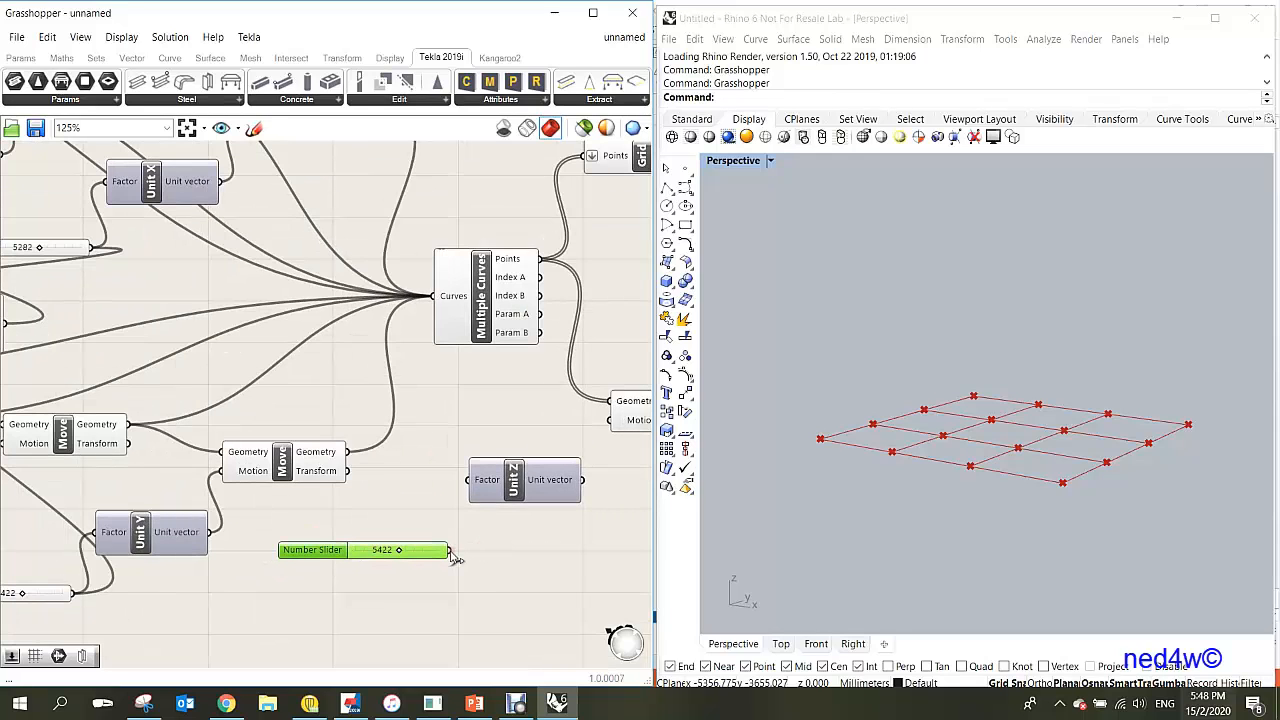
# - Connect the new slider to the Unit Z Factor and the resulting unit vector to the Motion input of Move
pyautogui.moveTo(450, 550); pyautogui.dragTo(469, 481)
pyautogui.moveTo(338, 554); pyautogui.dragTo(350, 557)
pyautogui.scroll(2, 410, 571)
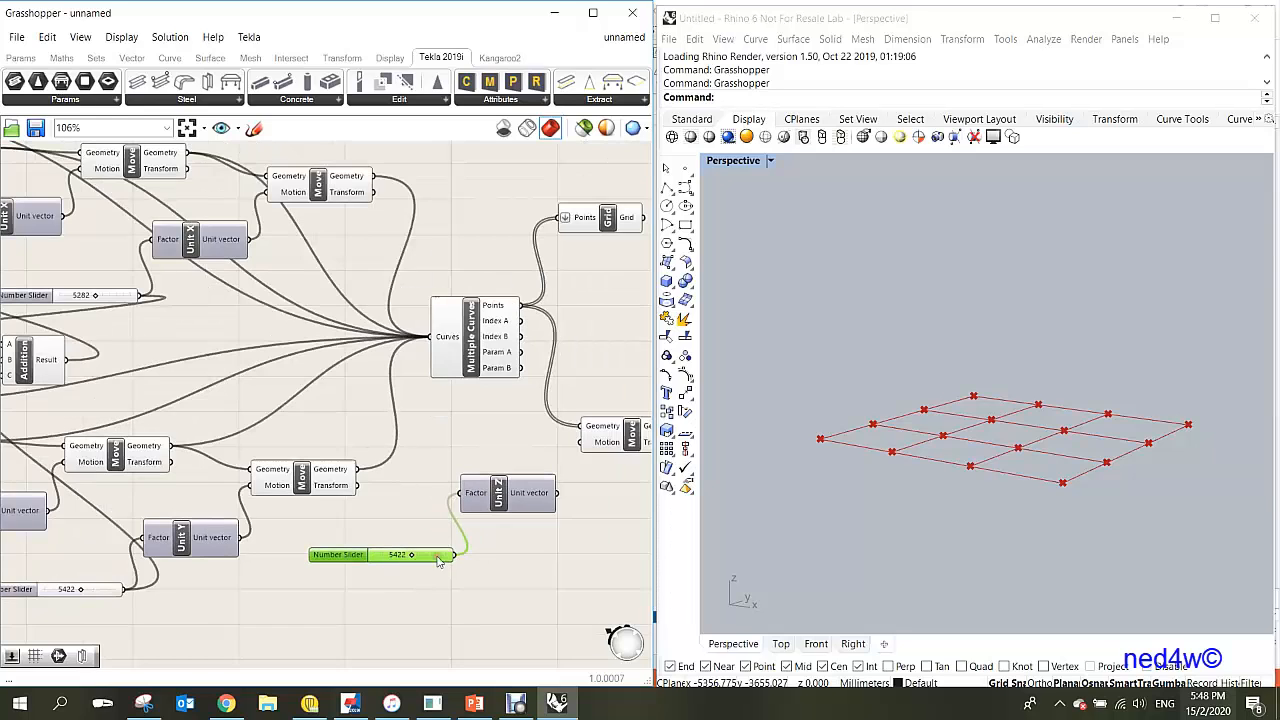
pyautogui.moveTo(550, 487); pyautogui.dragTo(579, 417)
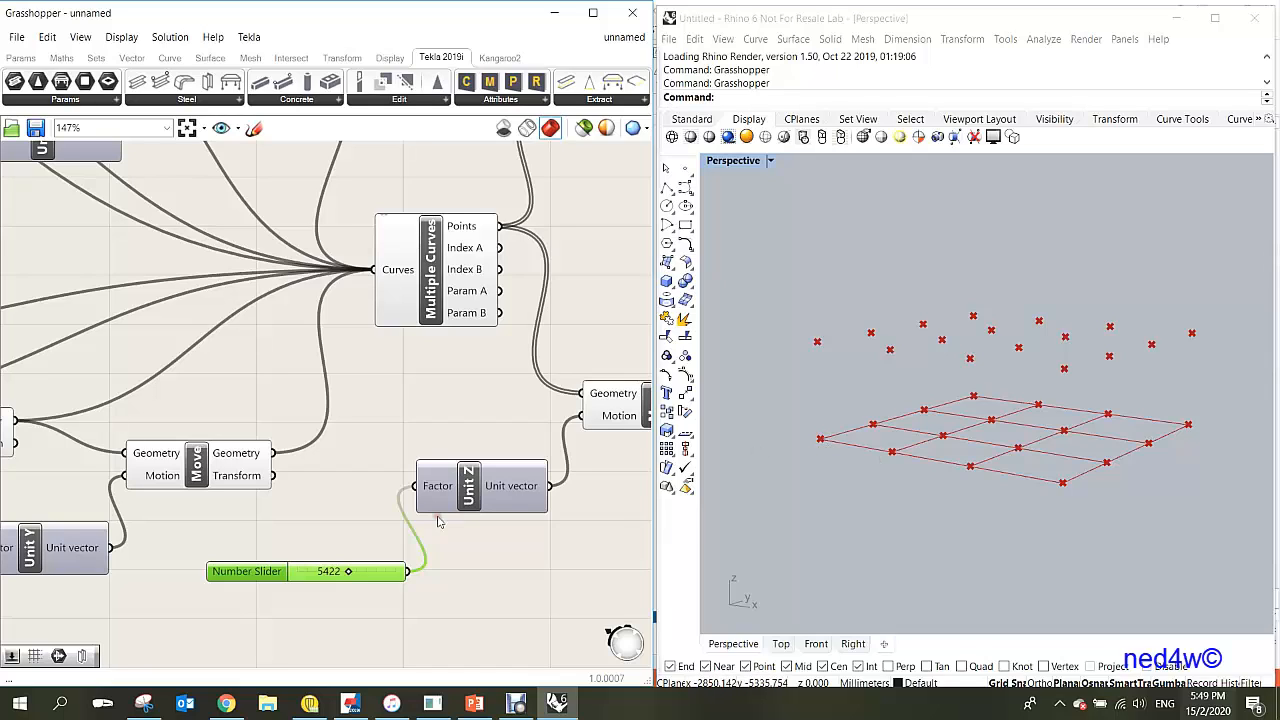
# - Set the slider driving the Unit Z vector to 3500
pyautogui.doubleClick(328, 571)
pyautogui.write('0.5')
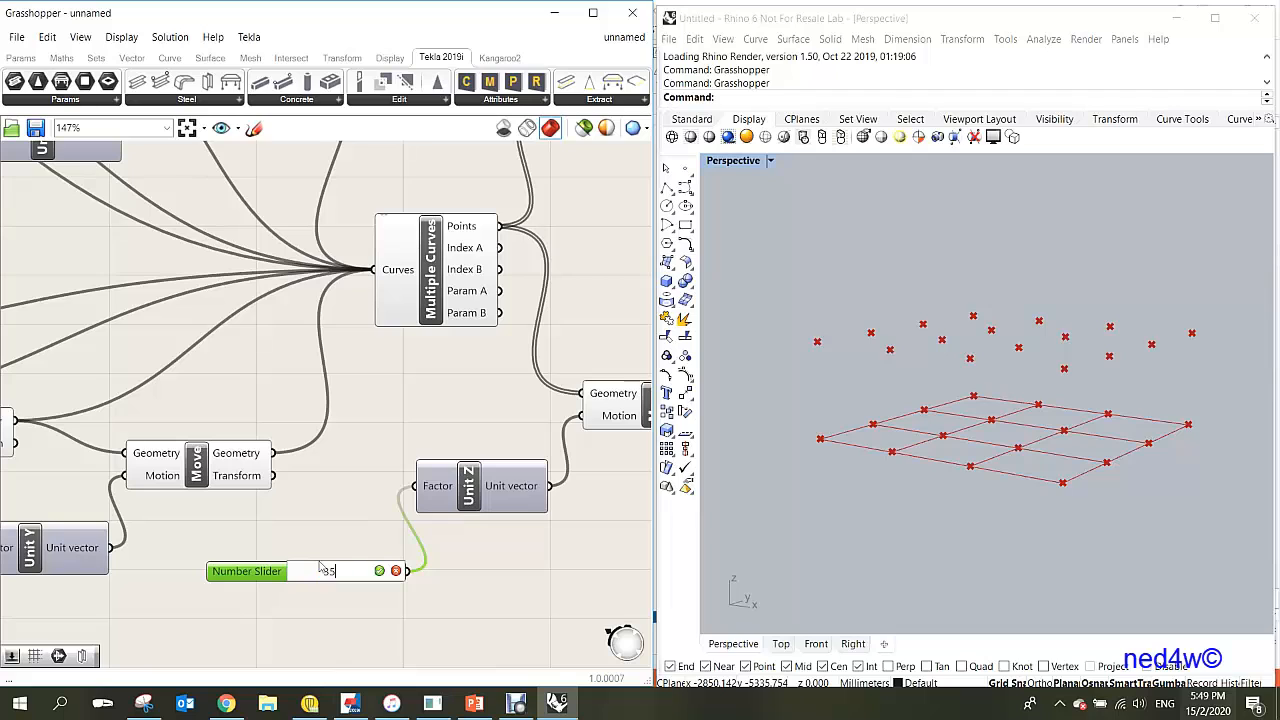
pyautogui.press('Return')
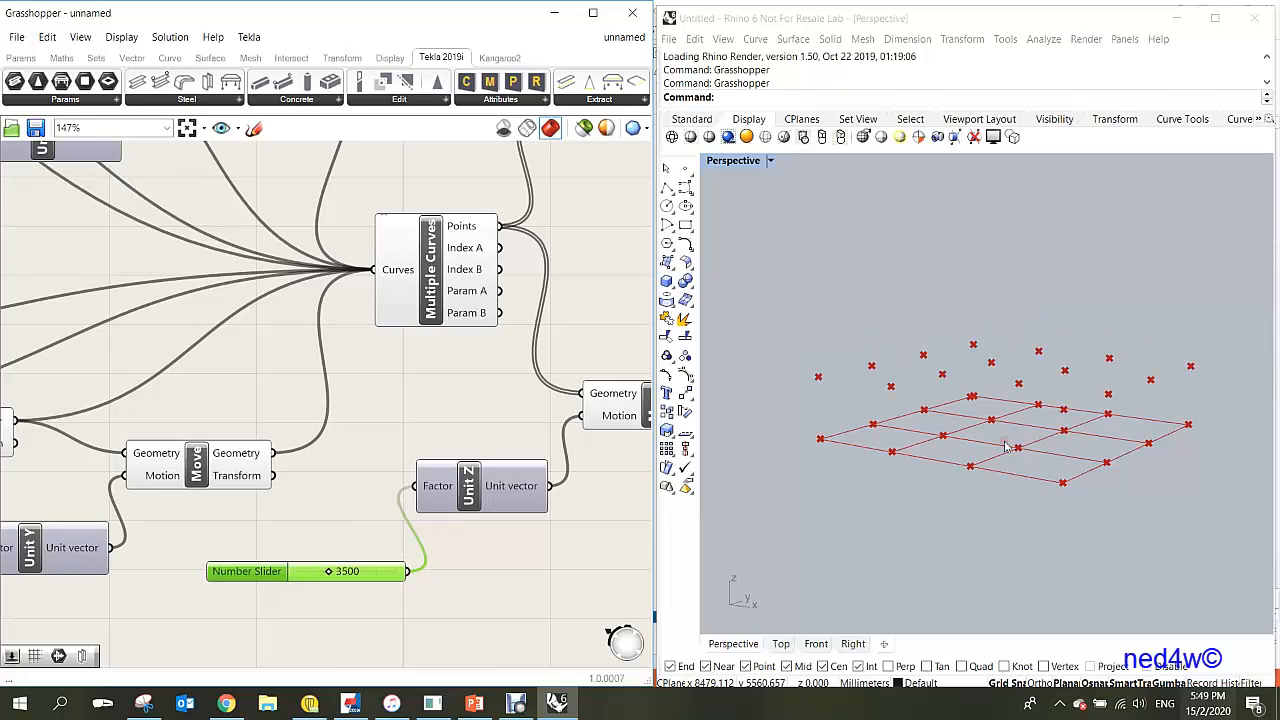
# - Examine the raised copies of the grid points in the model and the Move component that produces them
pyautogui.scroll(-4, 1018, 422)
pyautogui.scroll(7, 1024, 427)
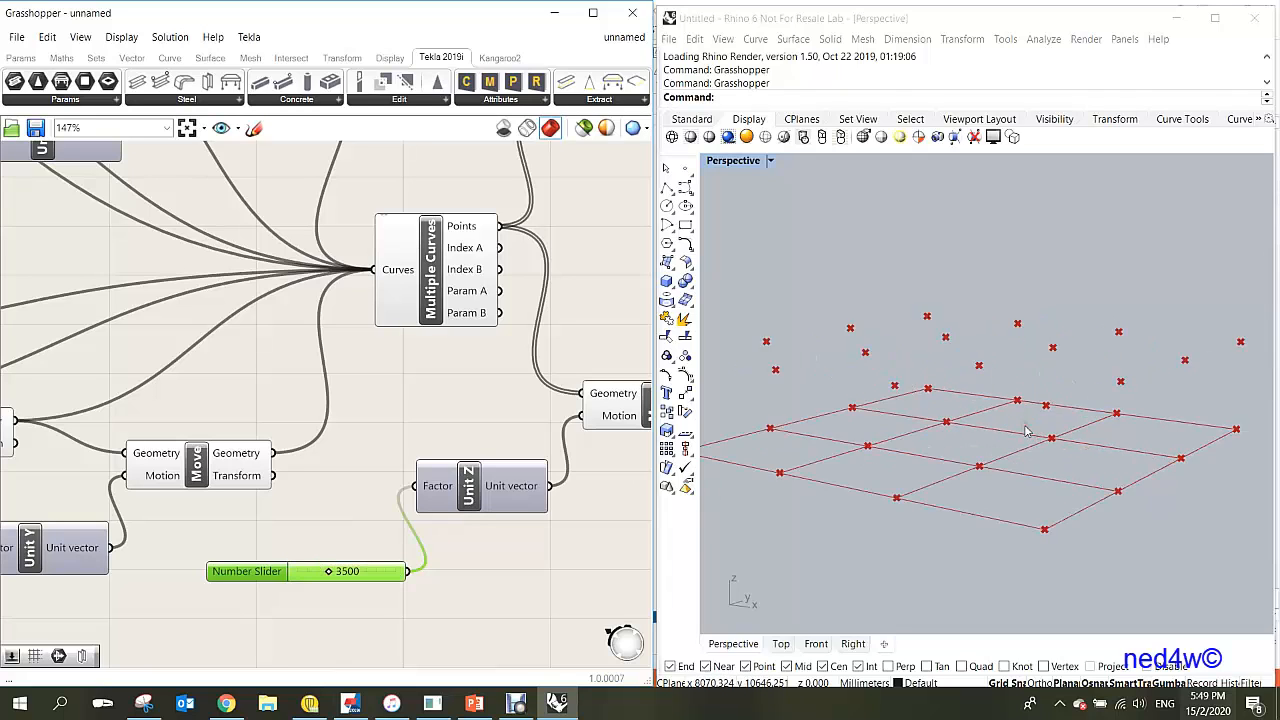
pyautogui.scroll(-5, 1027, 428)
pyautogui.scroll(-4, 538, 468)
pyautogui.scroll(4, 540, 466)
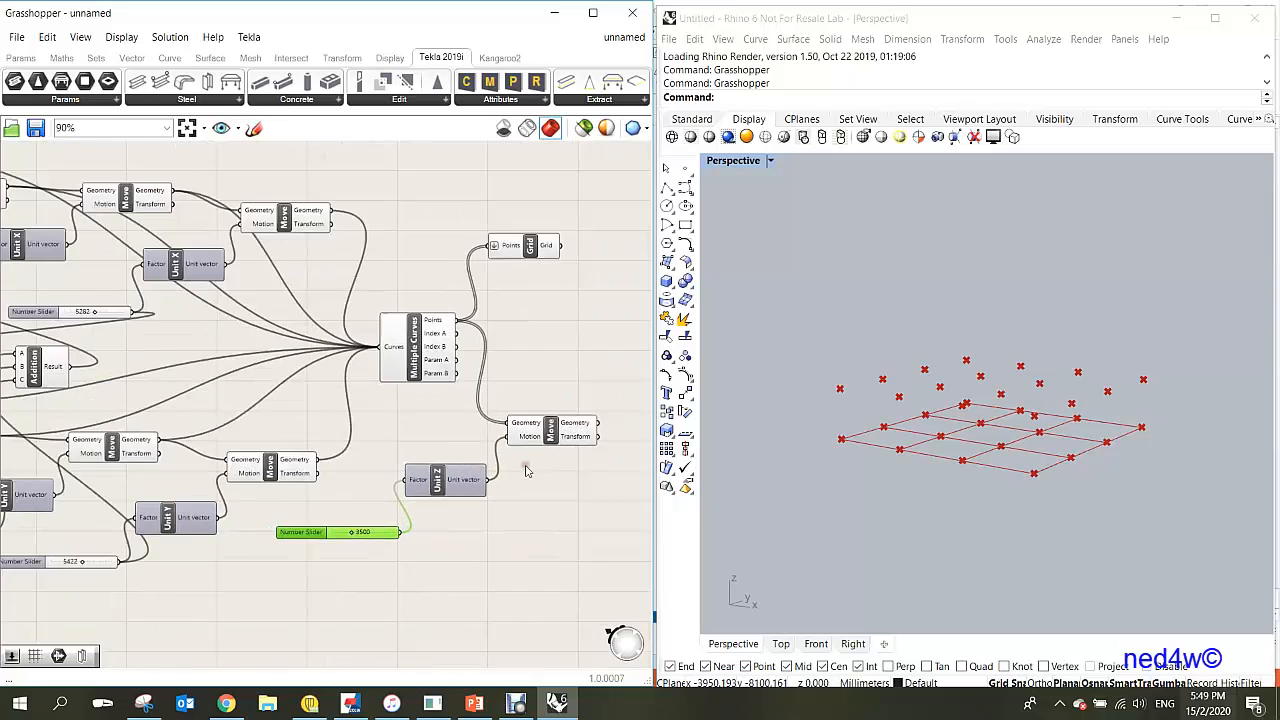
pyautogui.scroll(-2, 543, 464)
pyautogui.scroll(-1, 543, 464)
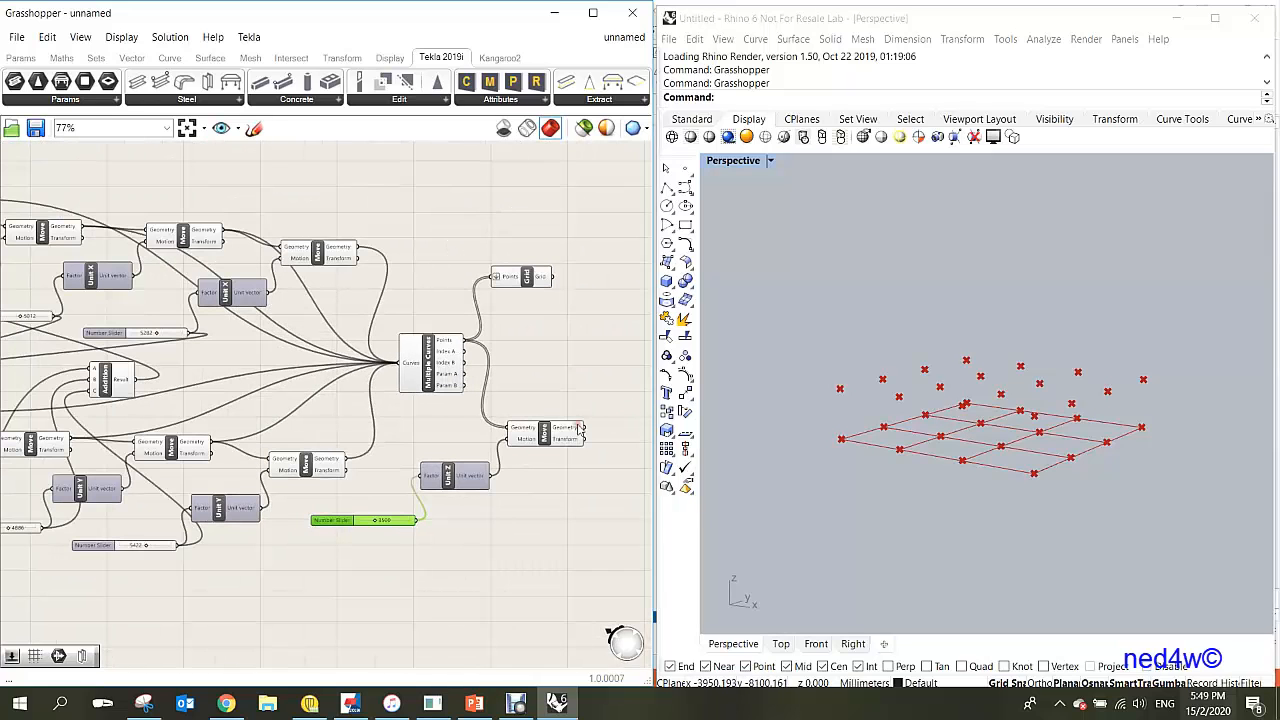
pyautogui.scroll(3, 586, 427)
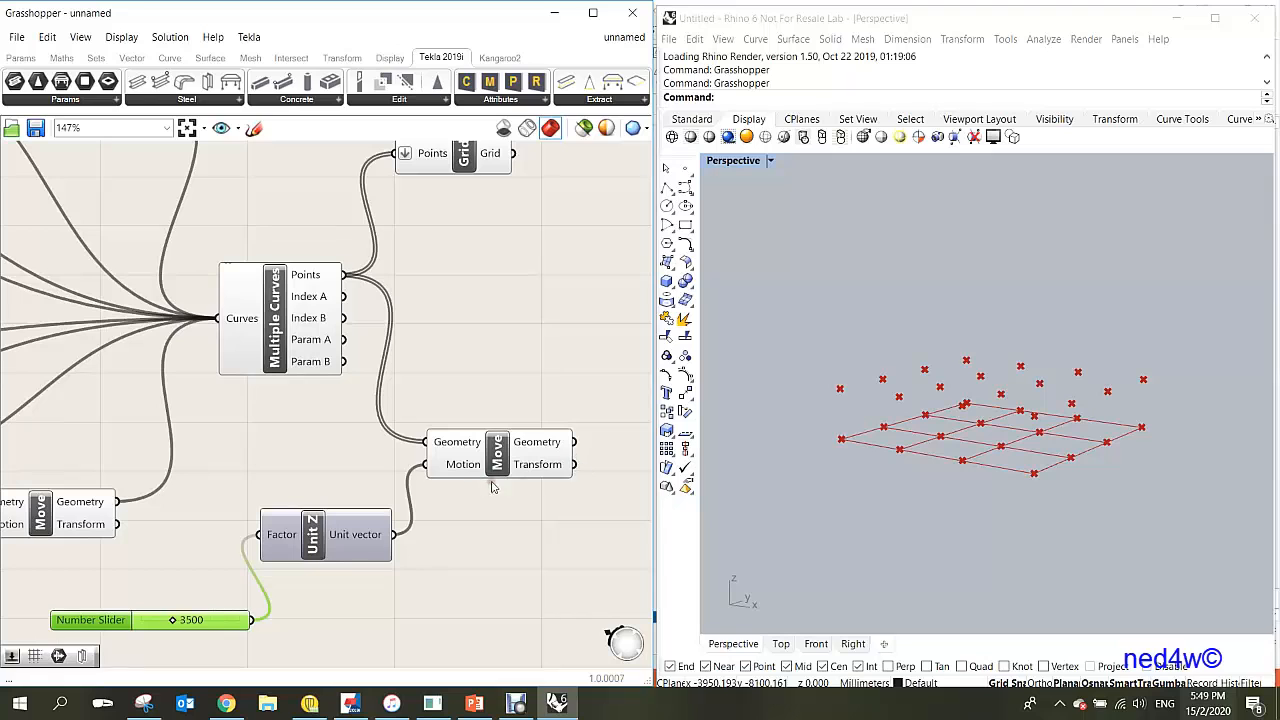
pyautogui.scroll(-3, 537, 459)
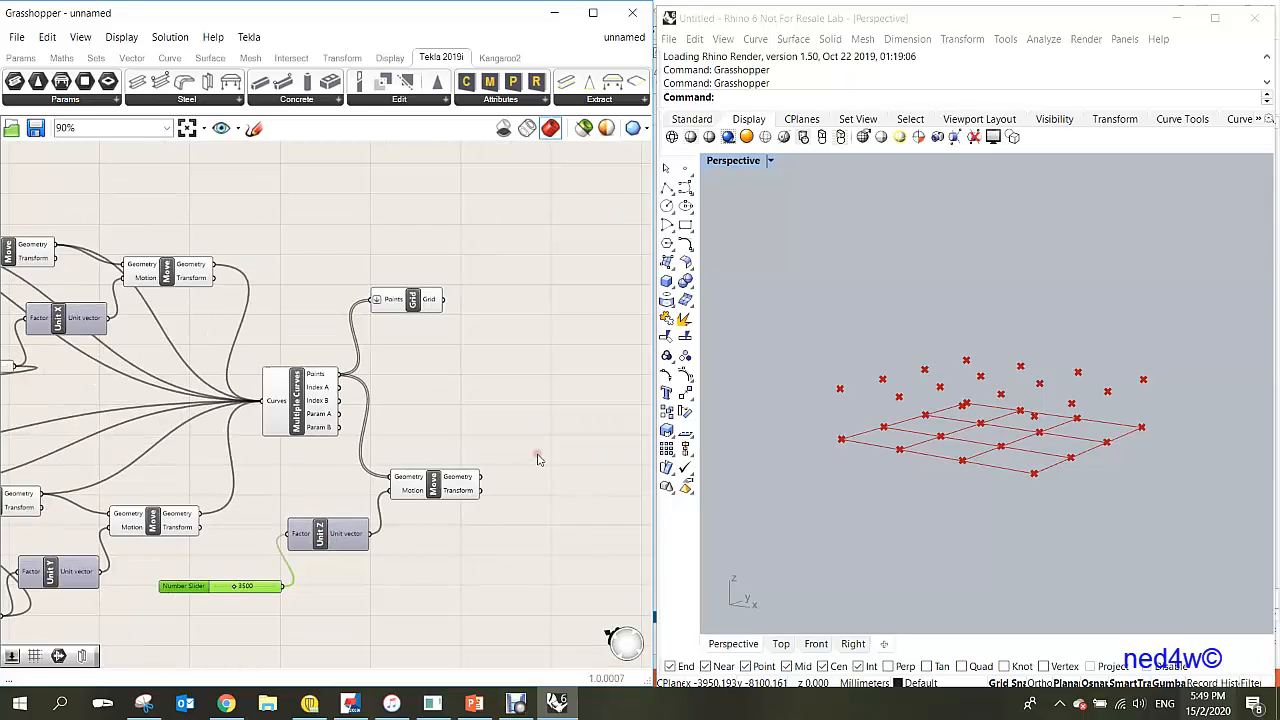
pyautogui.scroll(2, 537, 459)
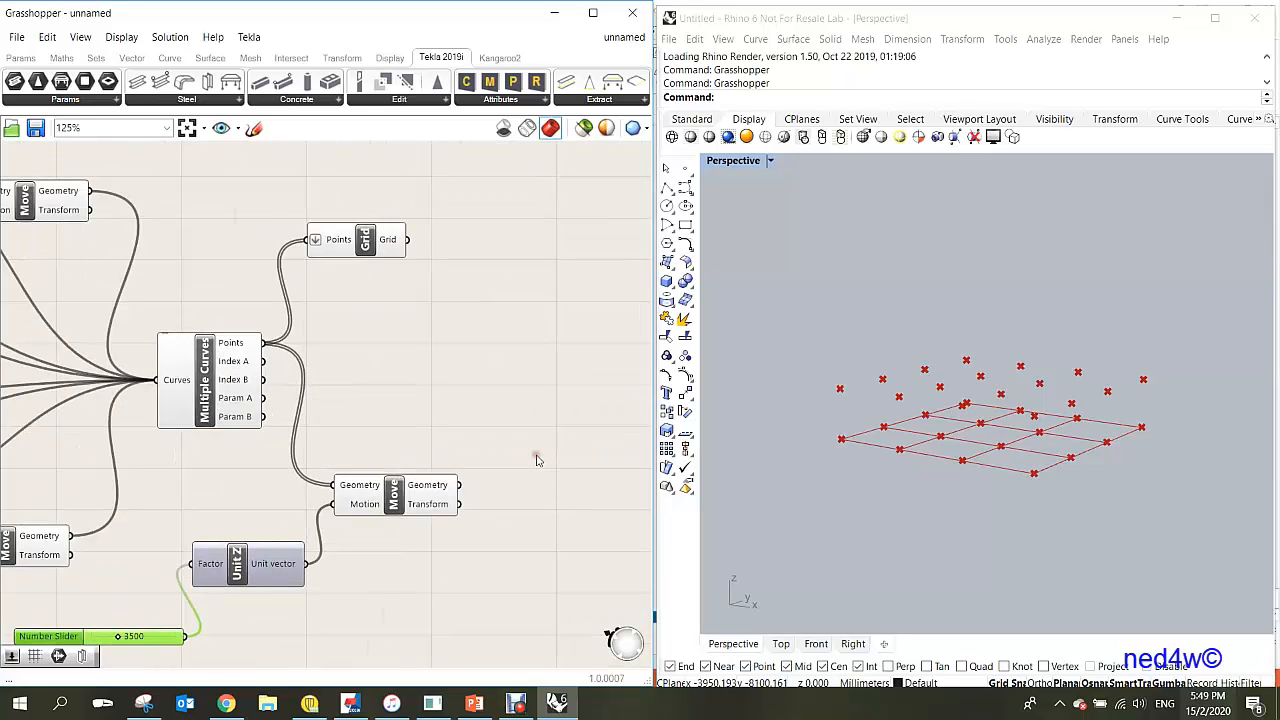
# - Add a Line component with the Multiple Curves points as start points and the moved geometry as end points
pyautogui.doubleClick(526, 360)
pyautogui.write('line')
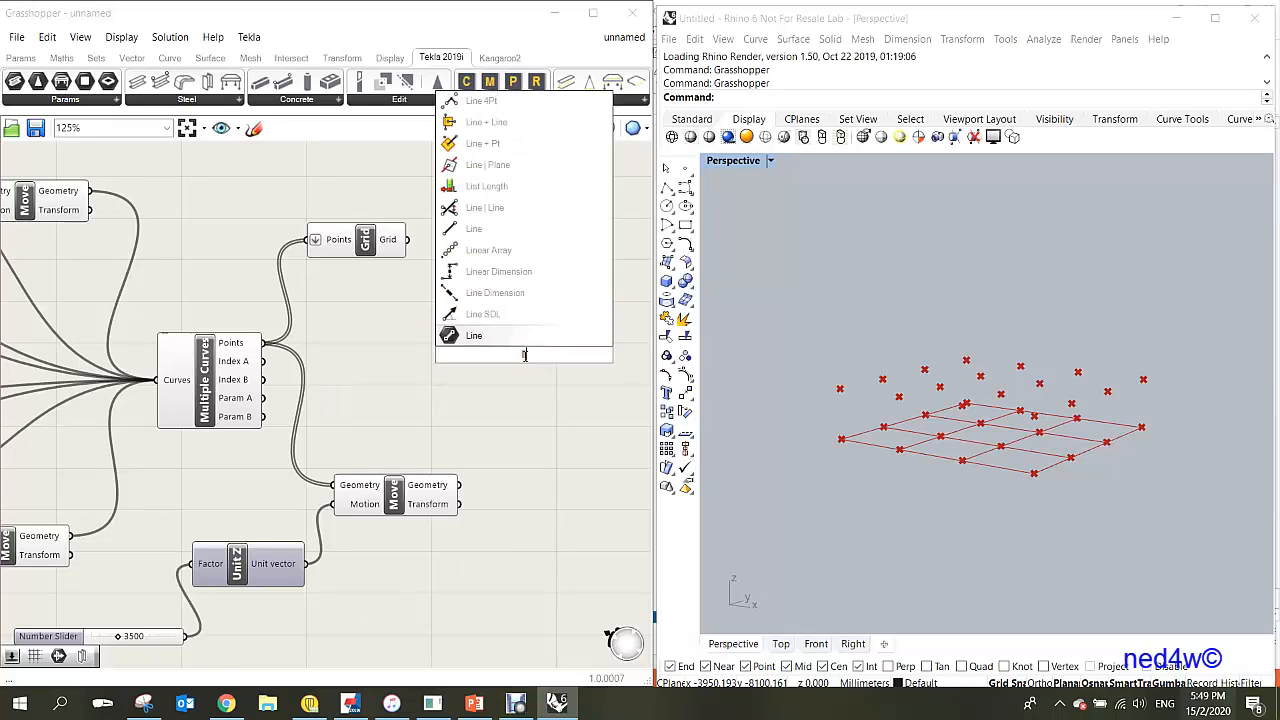
pyautogui.click(462, 336)
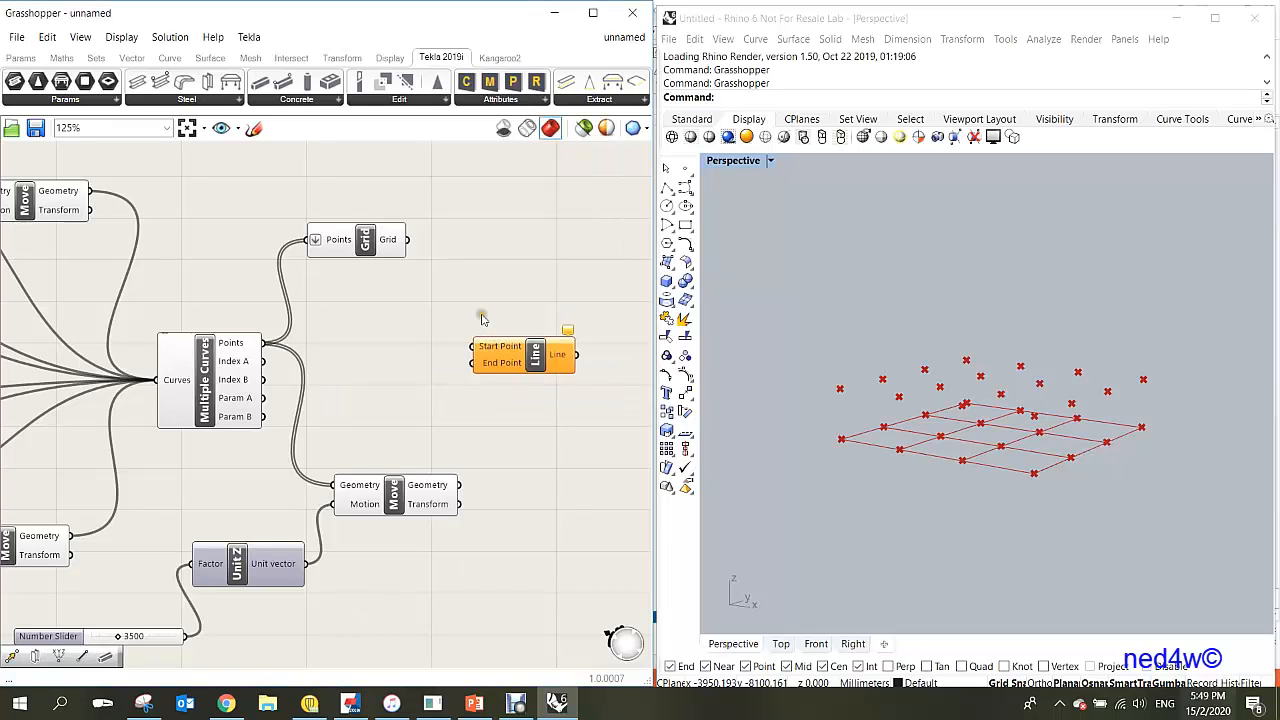
pyautogui.moveTo(521, 359); pyautogui.dragTo(549, 351)
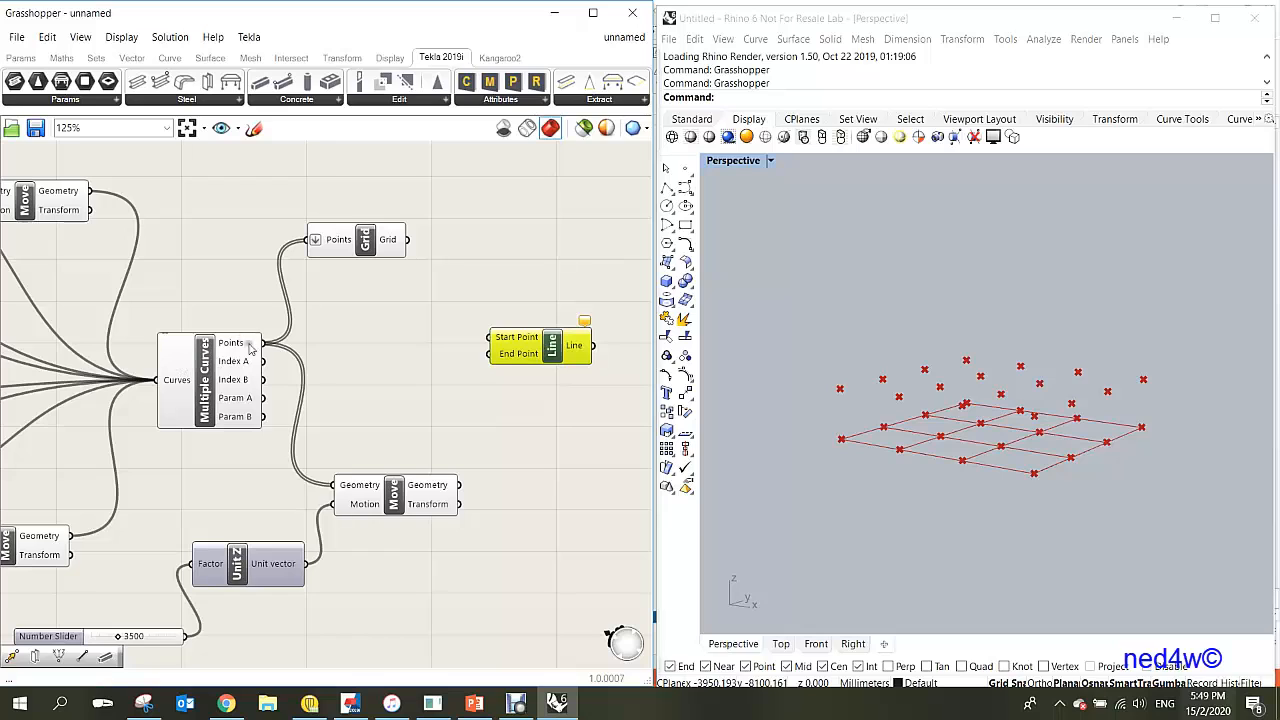
pyautogui.moveTo(262, 343); pyautogui.dragTo(488, 345)
pyautogui.moveTo(460, 486); pyautogui.dragTo(490, 354)
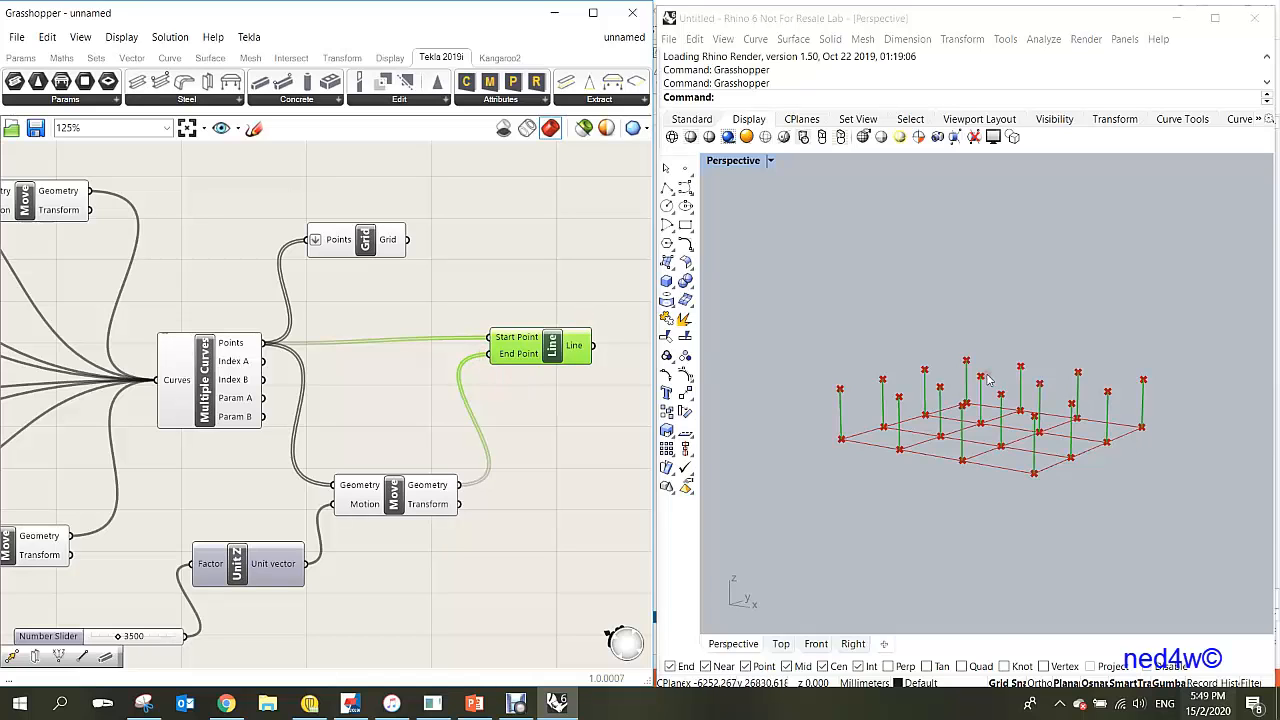
# - Move the Line component slightly higher on the canvas and examine the vertical lines between the two point levels in the Rhino model
pyautogui.scroll(6, 966, 409)
pyautogui.scroll(-4, 967, 411)
pyautogui.scroll(-2, 967, 411)
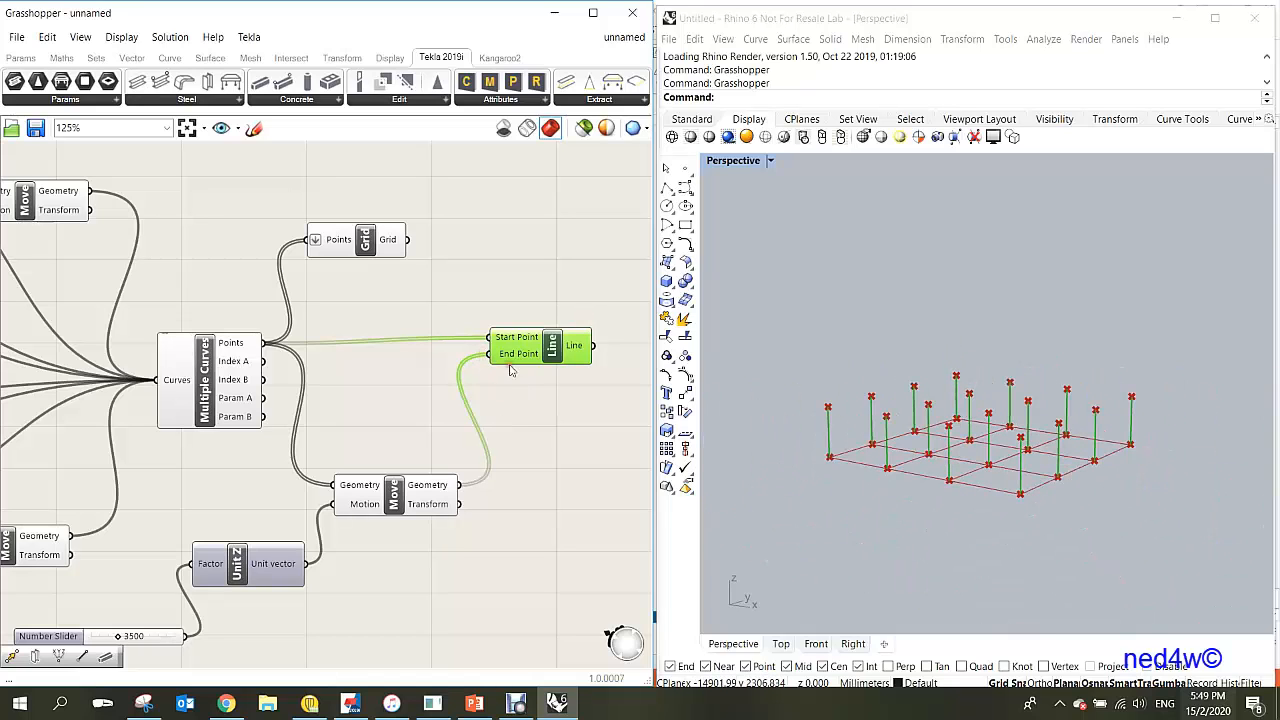
pyautogui.moveTo(549, 355); pyautogui.dragTo(542, 325)
pyautogui.scroll(-5, 500, 425)
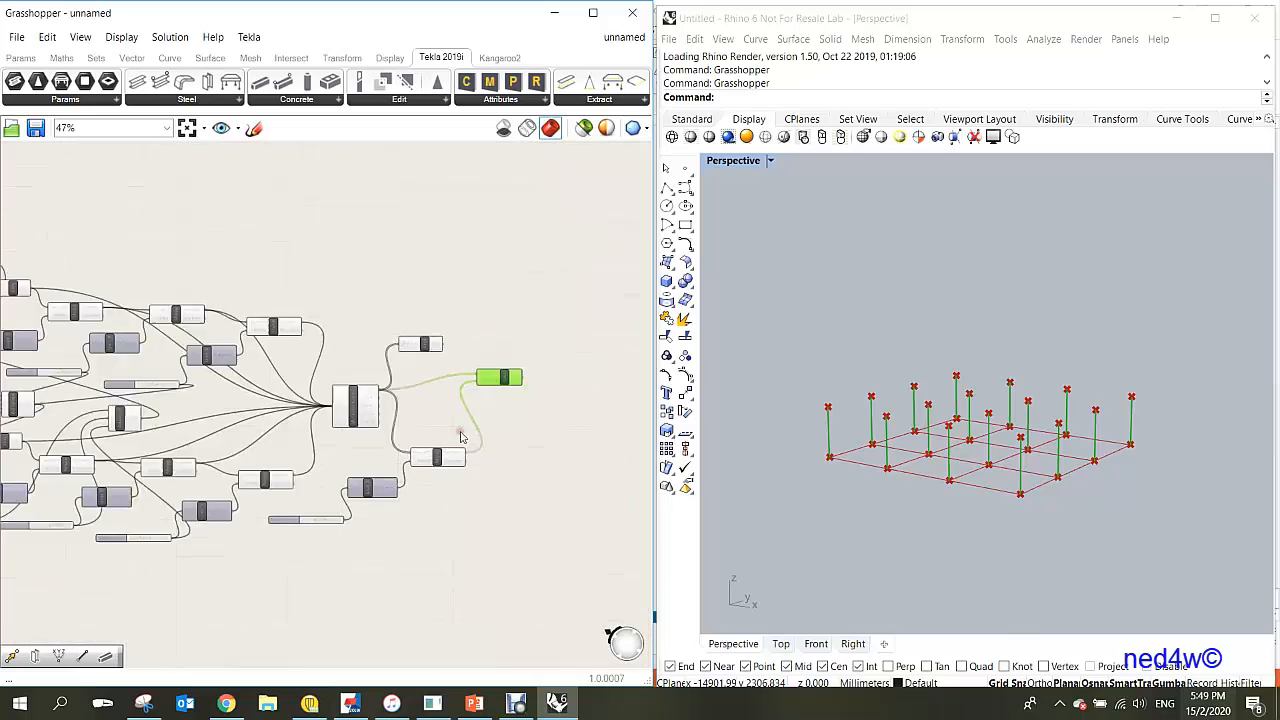
pyautogui.scroll(3, 455, 402)
pyautogui.scroll(2, 536, 375)
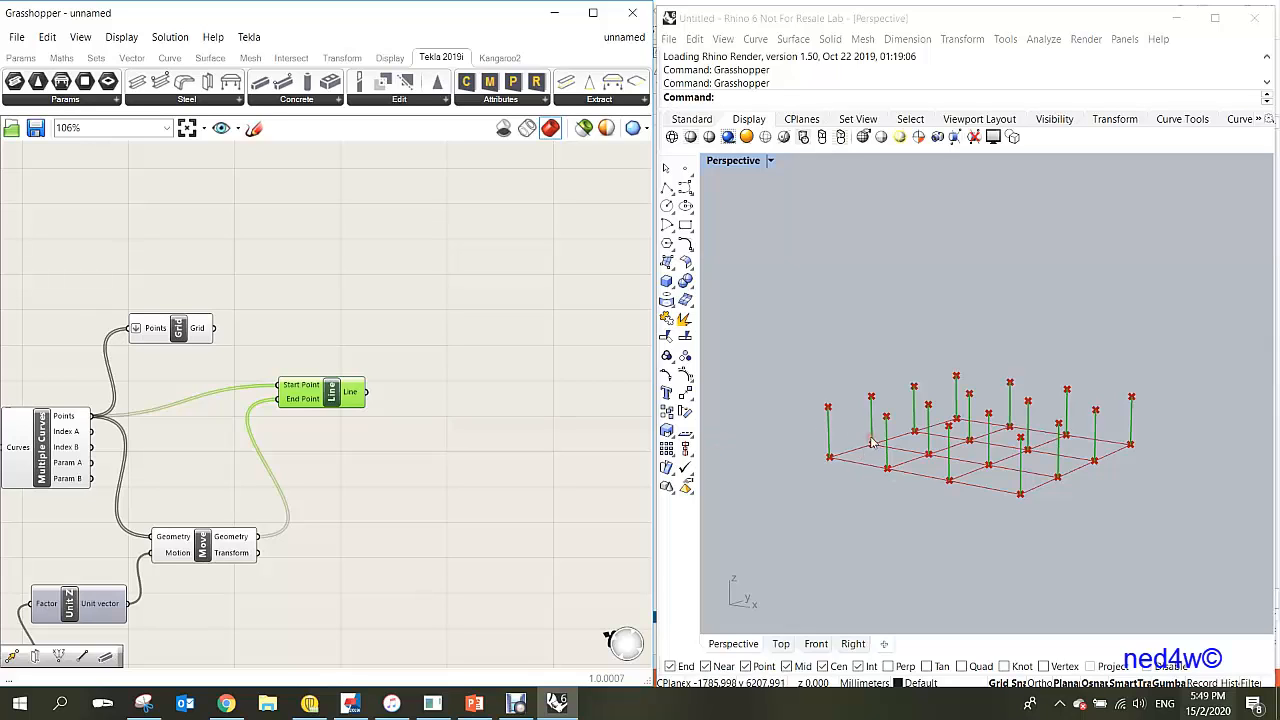
pyautogui.scroll(3, 848, 437)
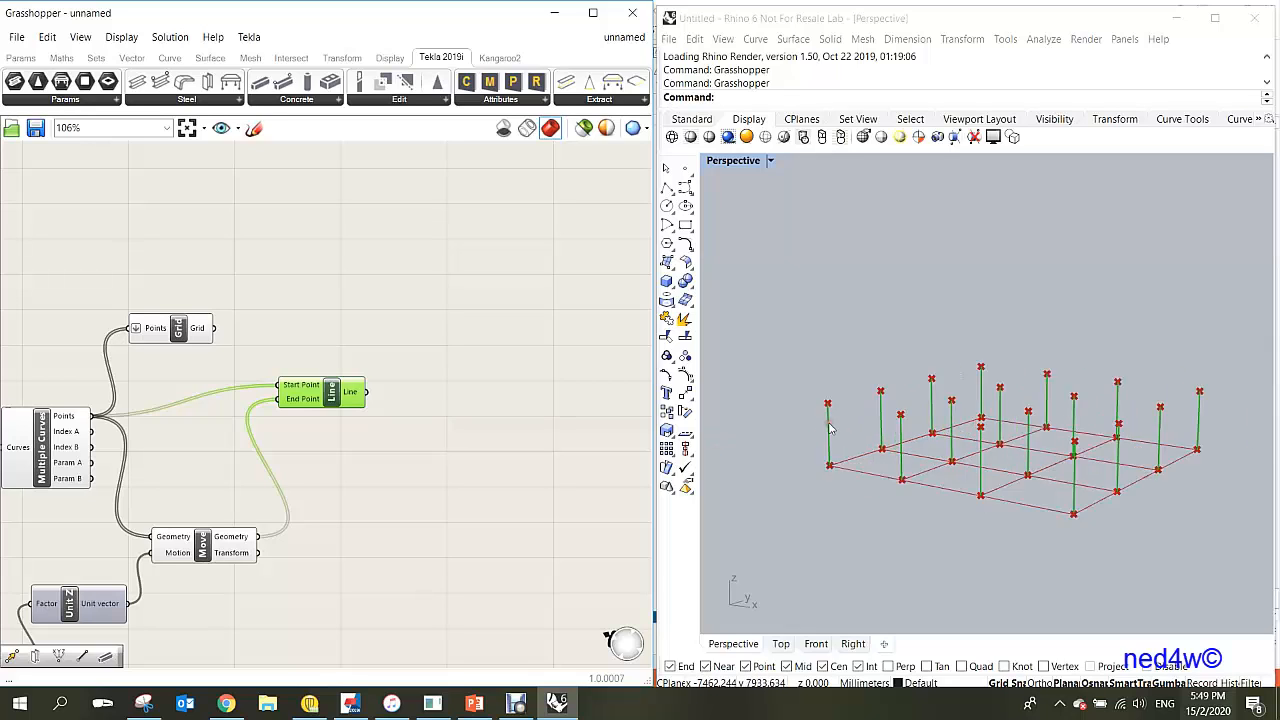
# - Switch to Tekla Structures and inspect the grid in the model view
pyautogui.click(350, 703)
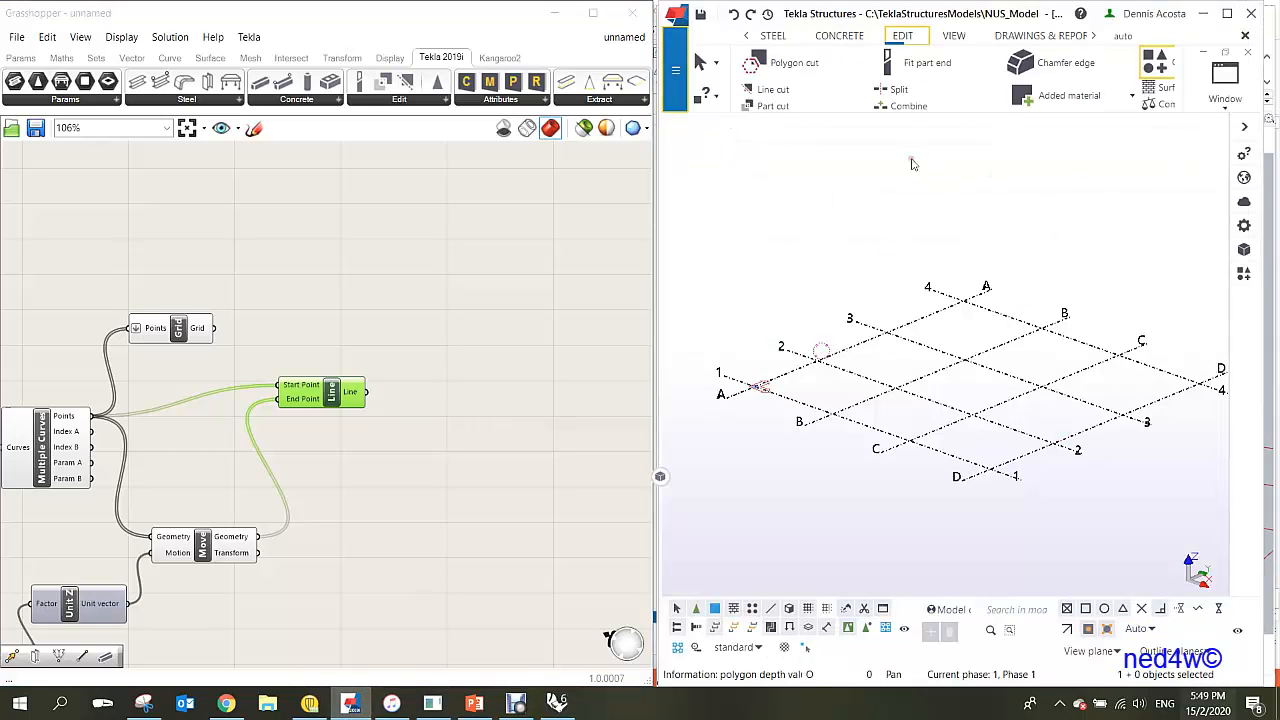
pyautogui.scroll(-1, 1091, 390)
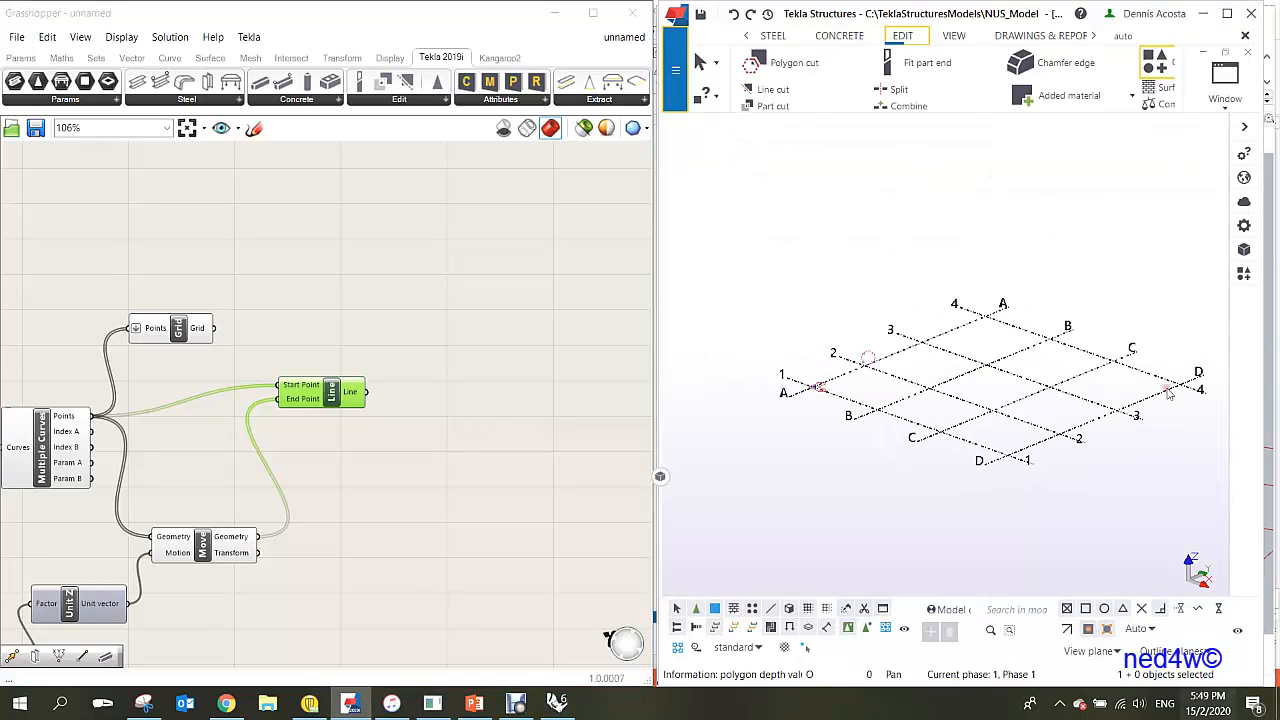
pyautogui.scroll(1, 1166, 390)
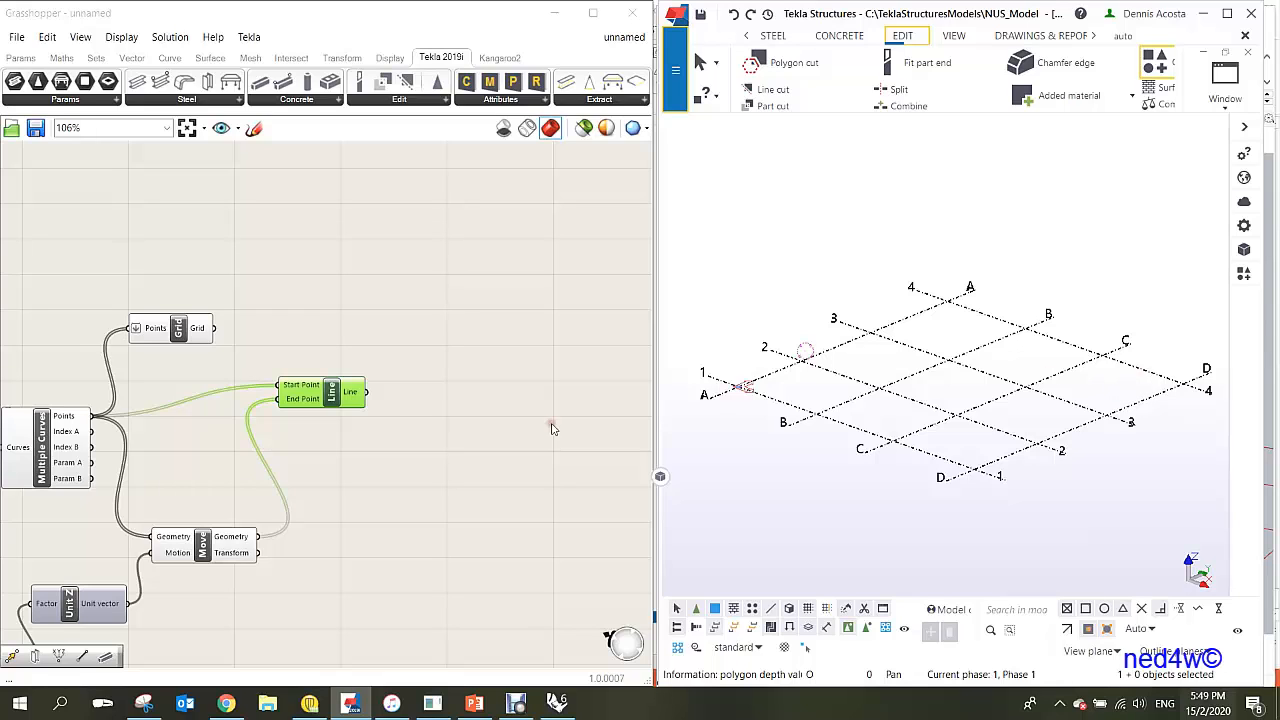
# - Add a Tekla steel Column component above the Line component, with a Profile Catalog component beside it
pyautogui.click(406, 525)
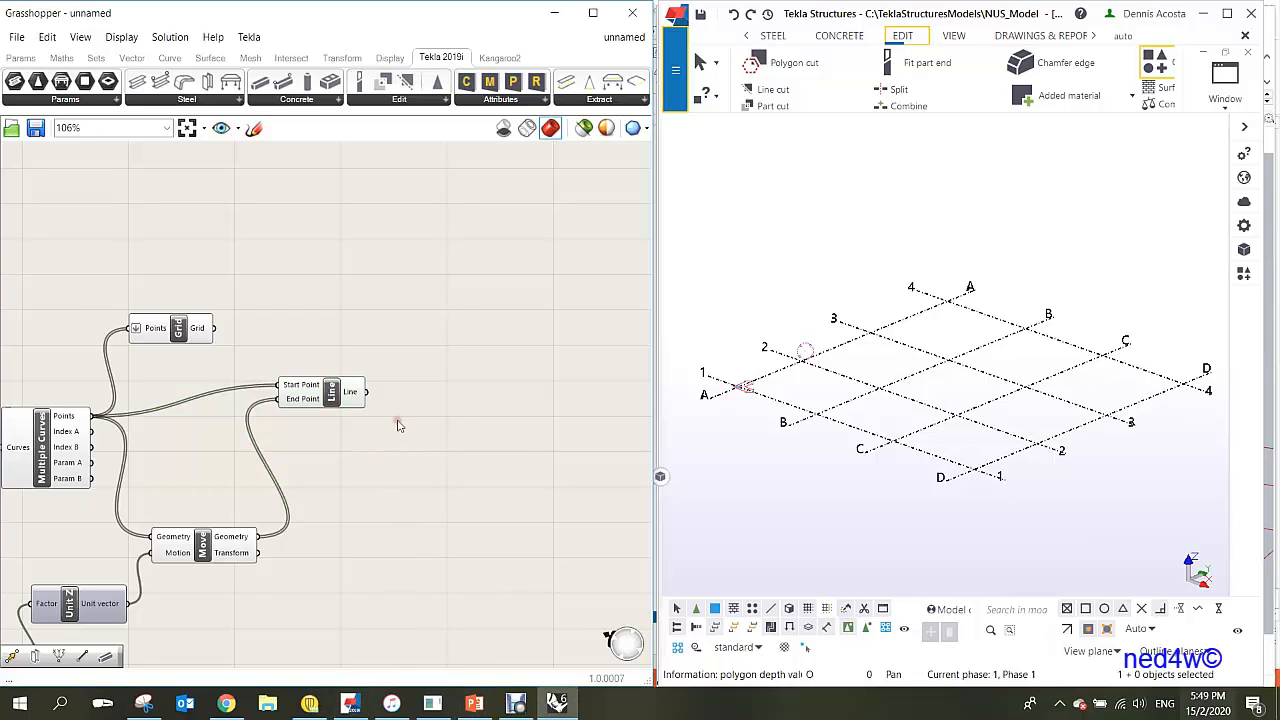
pyautogui.scroll(1, 354, 429)
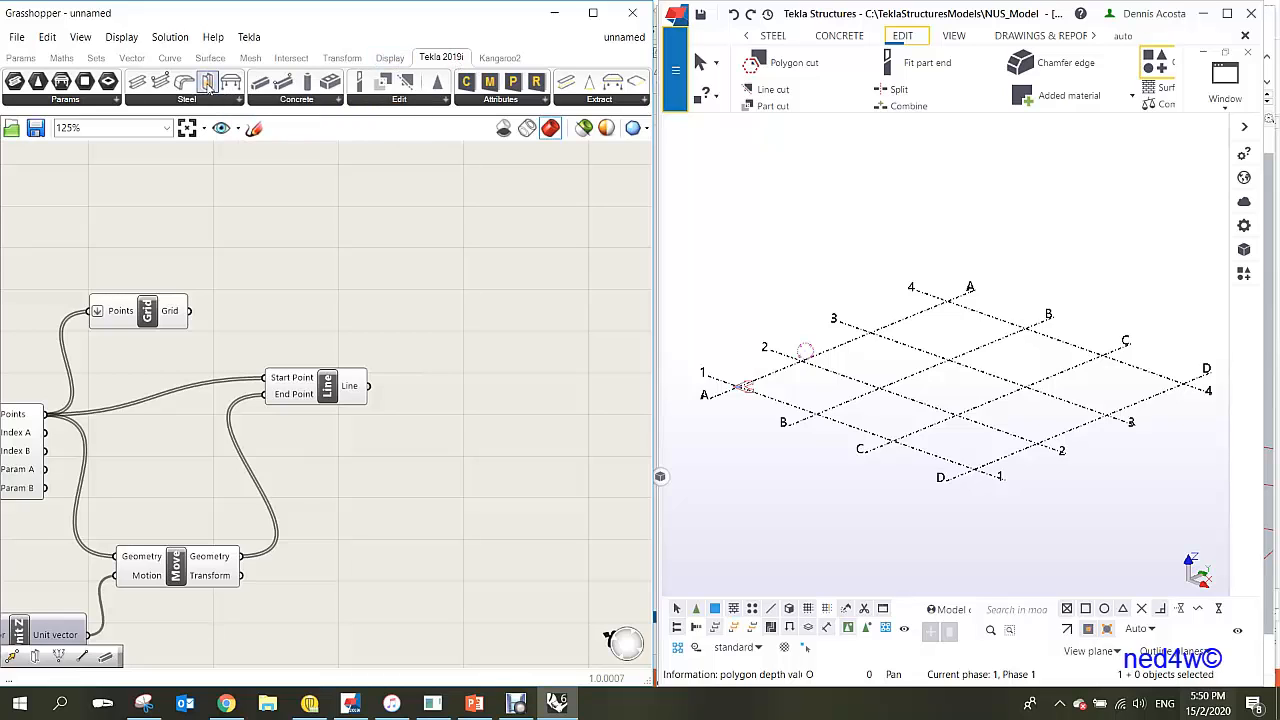
pyautogui.moveTo(207, 84); pyautogui.dragTo(490, 262)
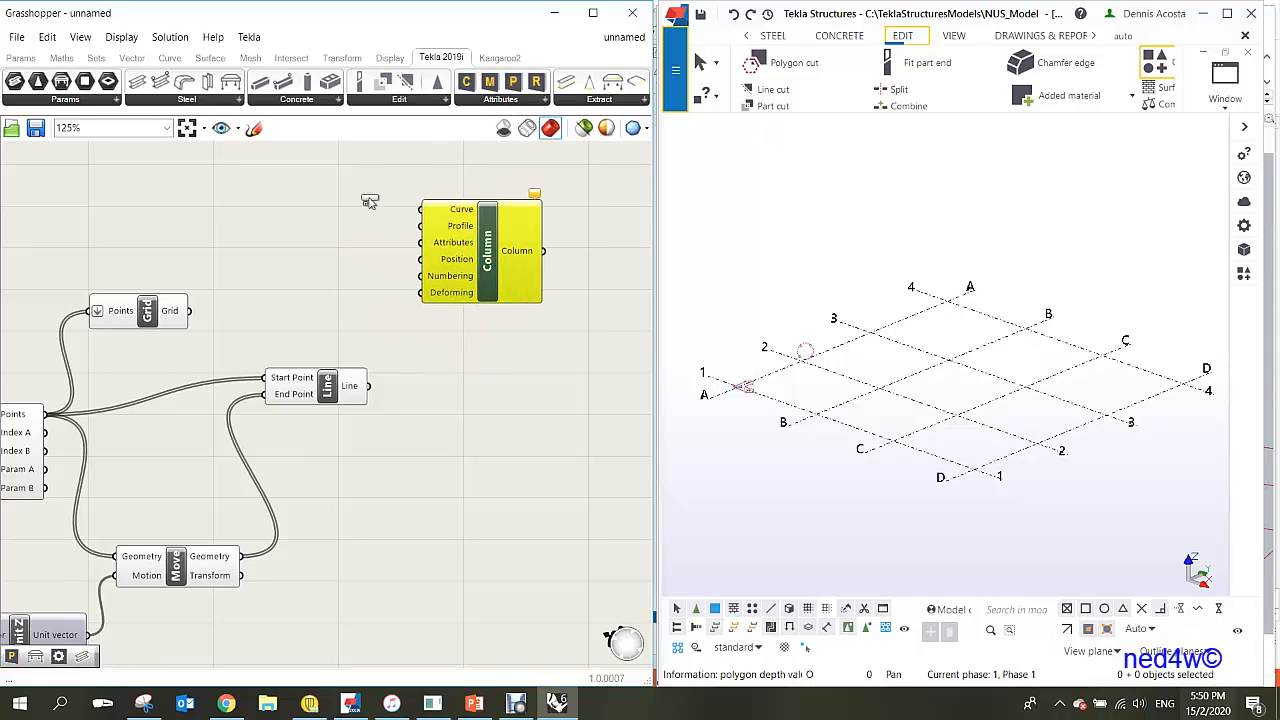
pyautogui.moveTo(370, 201); pyautogui.dragTo(313, 218)
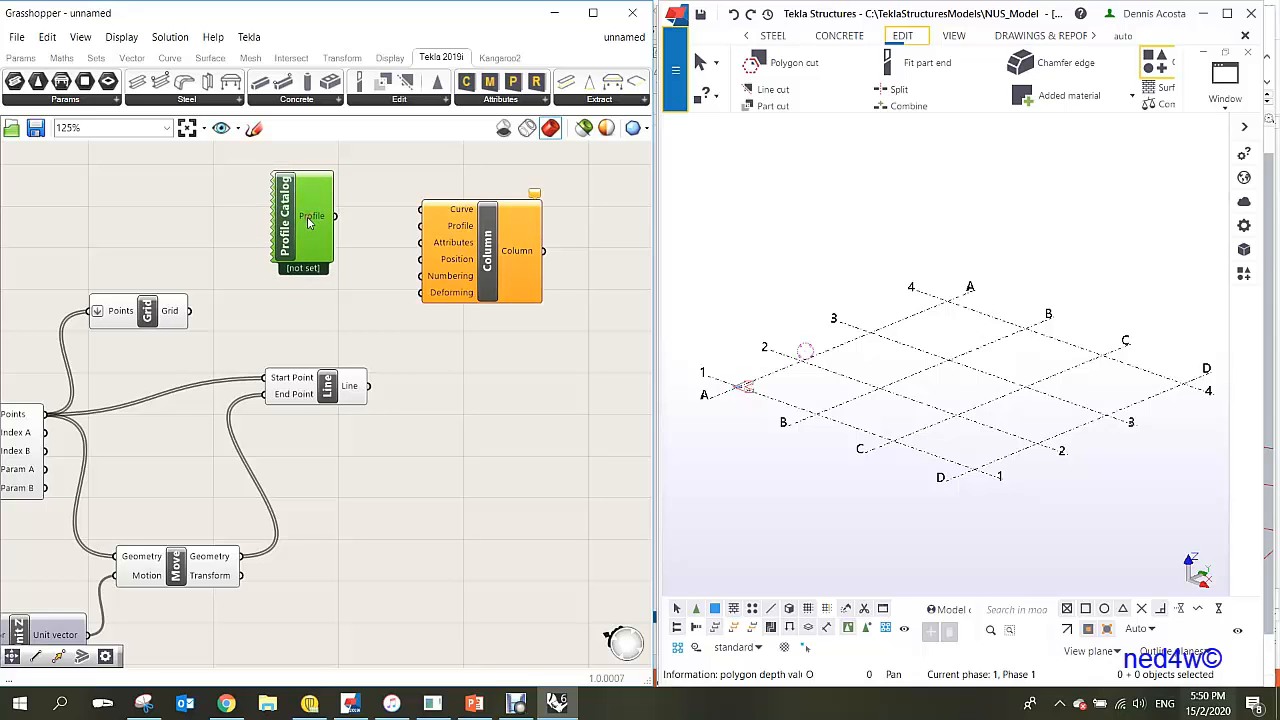
# - Set the Profile Catalog component to the UC305*305*97 profile from the UC group of the I profiles
pyautogui.doubleClick(285, 210)
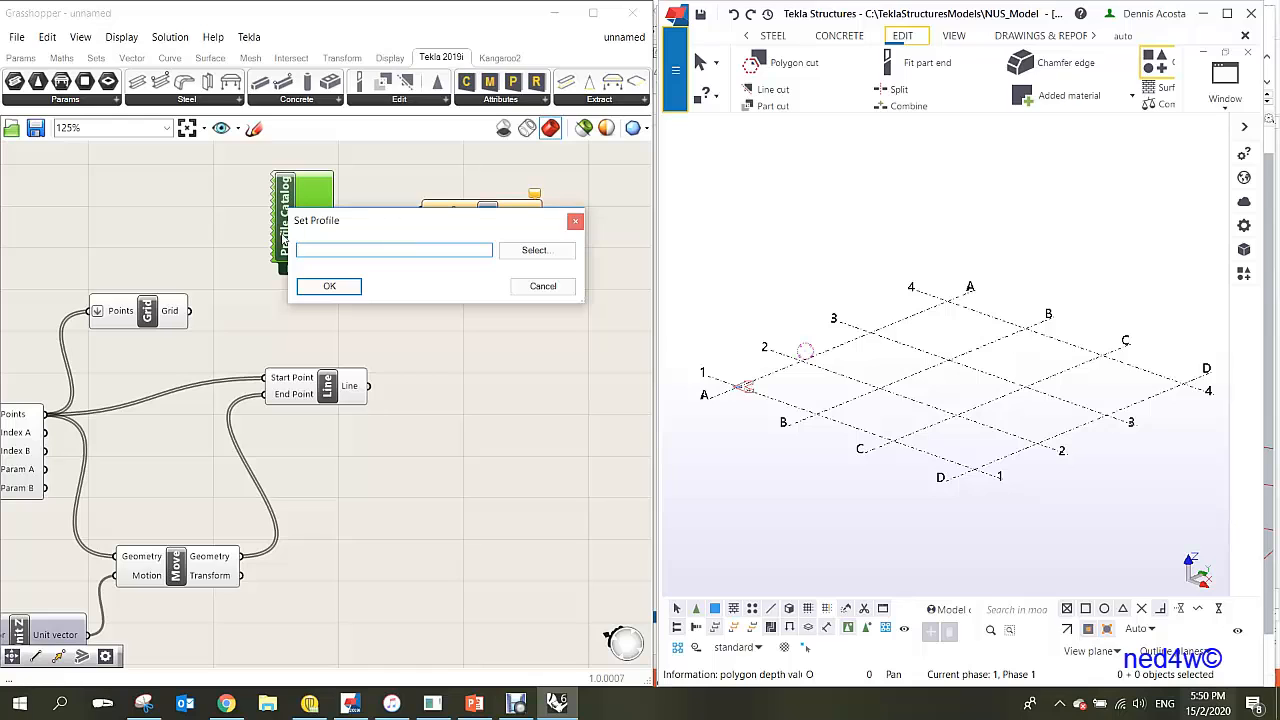
pyautogui.click(525, 250)
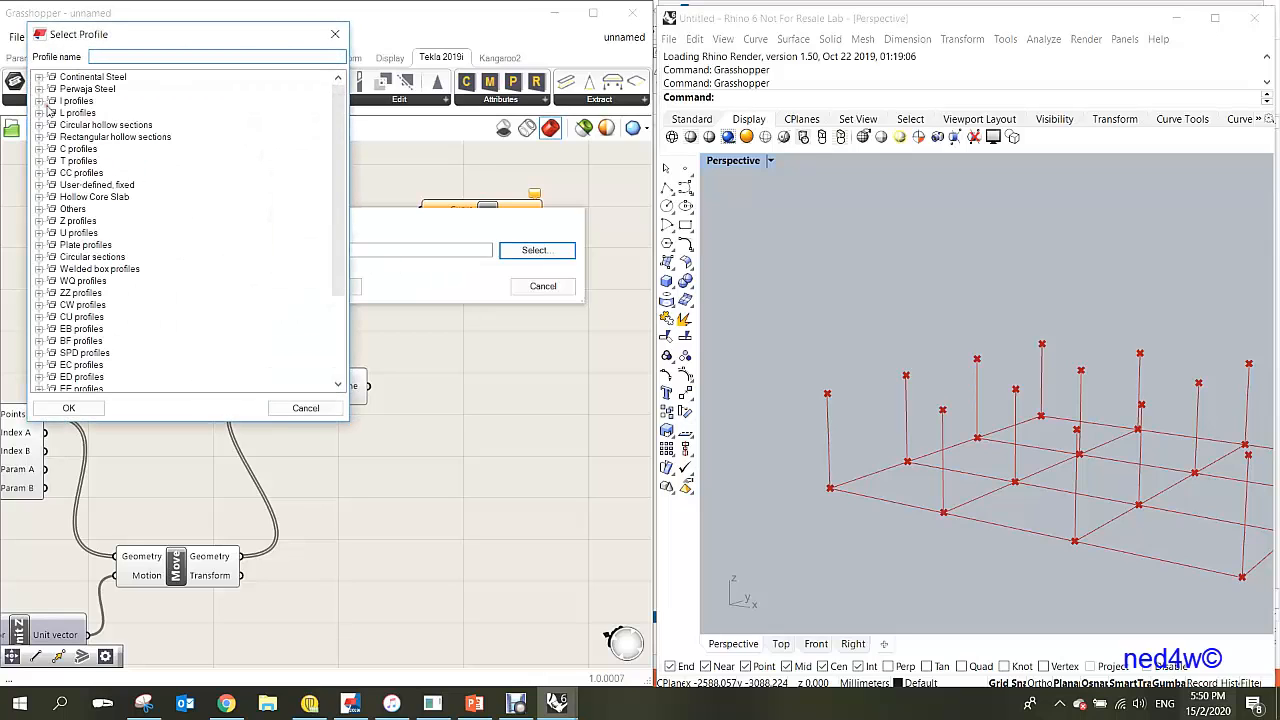
pyautogui.click(40, 102)
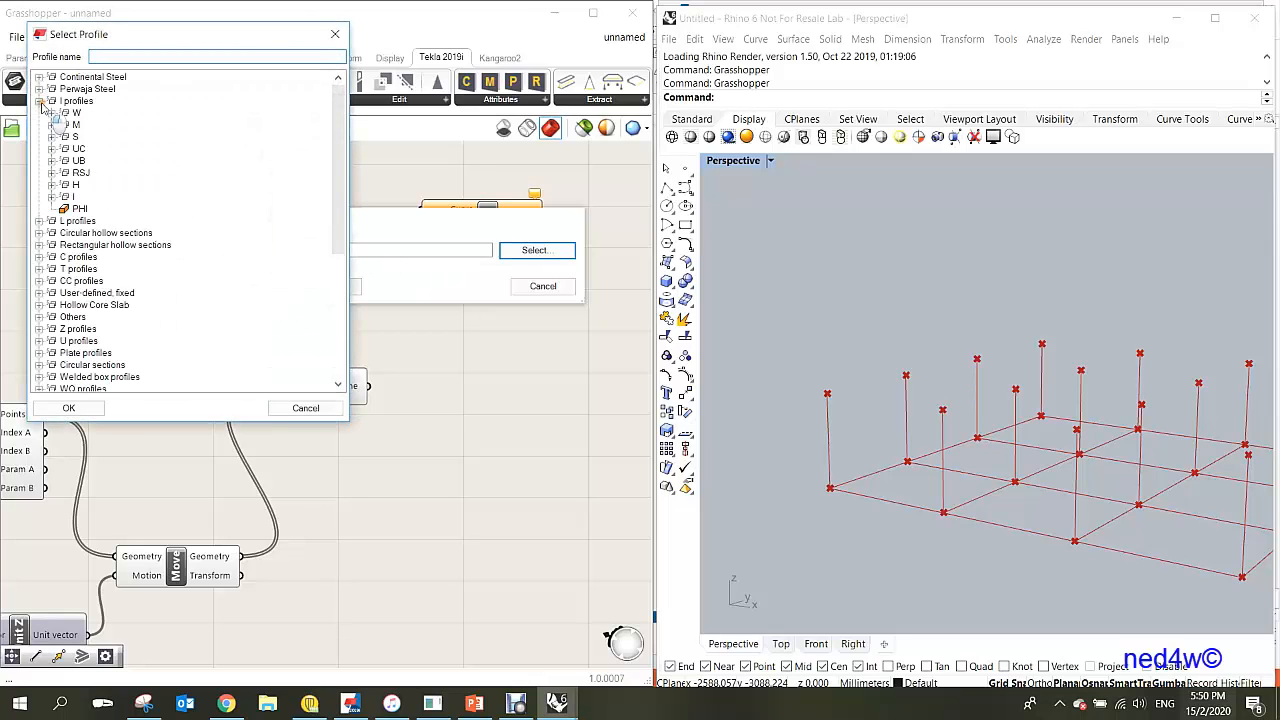
pyautogui.click(51, 149)
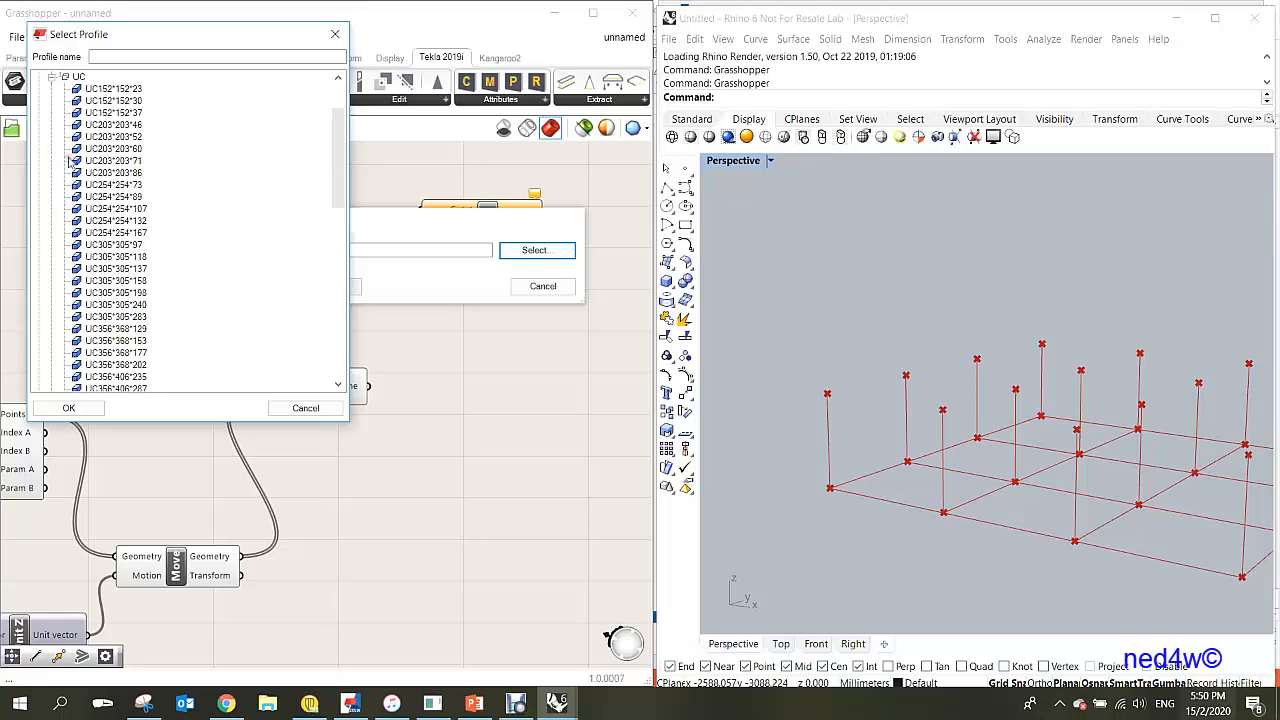
pyautogui.click(118, 245)
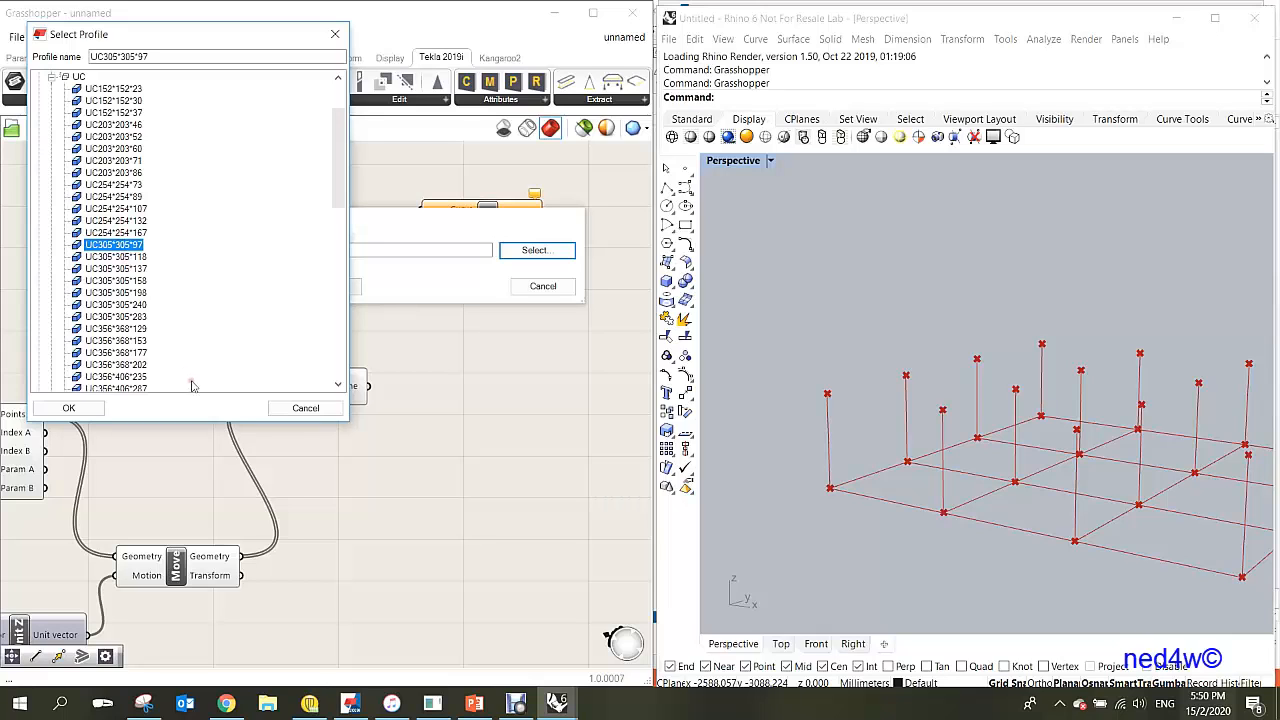
pyautogui.click(81, 412)
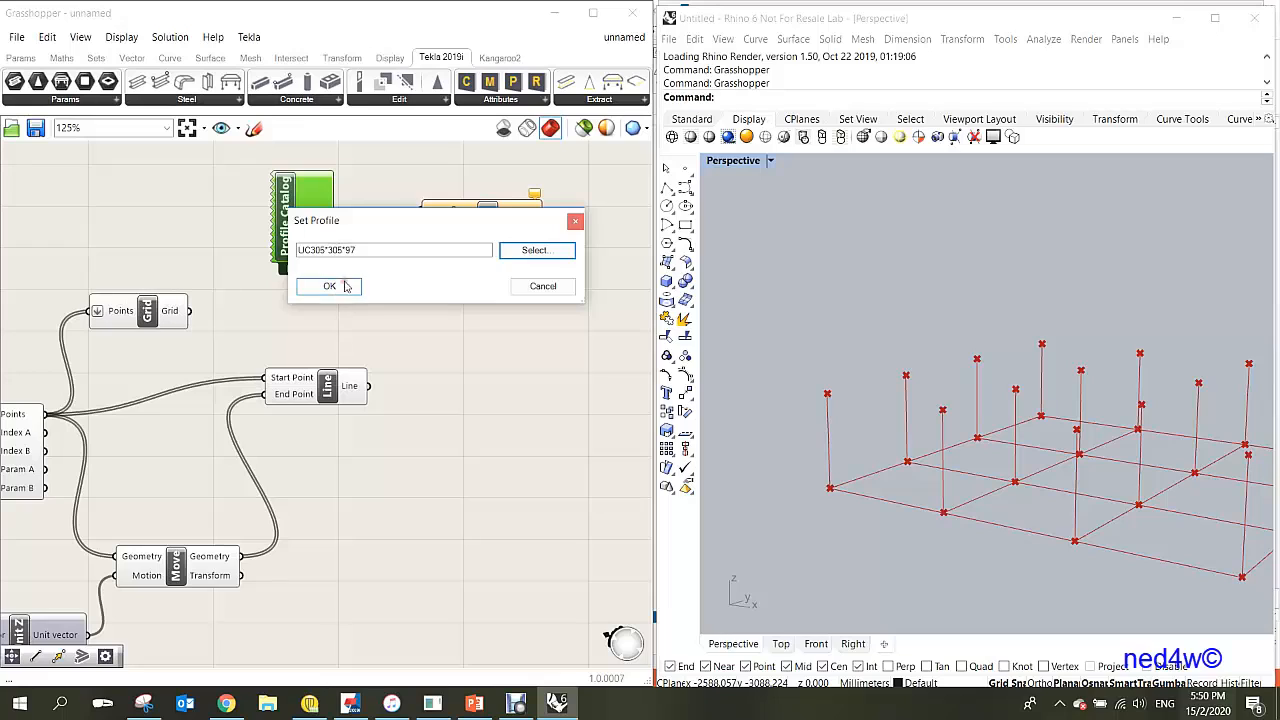
pyautogui.click(330, 287)
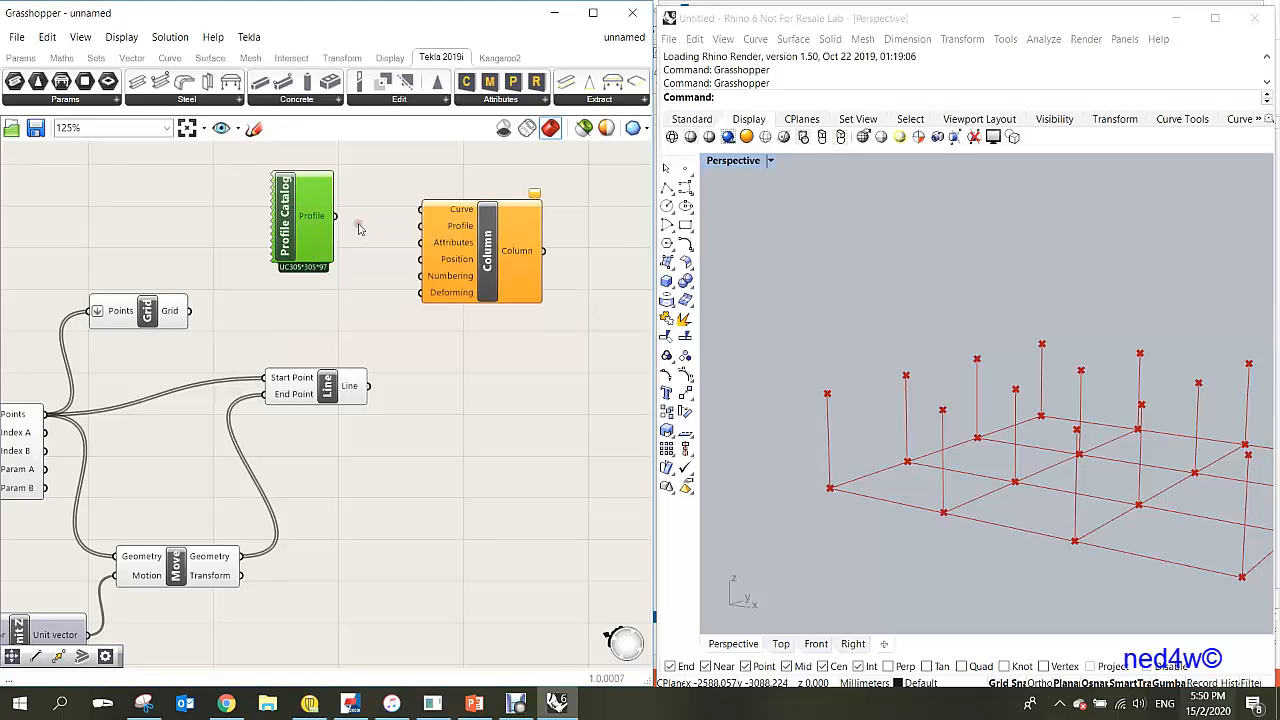
# - Connect the Profile Catalog output to the Column's Profile input and the Line output to its Curve input
pyautogui.moveTo(337, 216); pyautogui.dragTo(421, 234)
pyautogui.moveTo(369, 387); pyautogui.dragTo(428, 216)
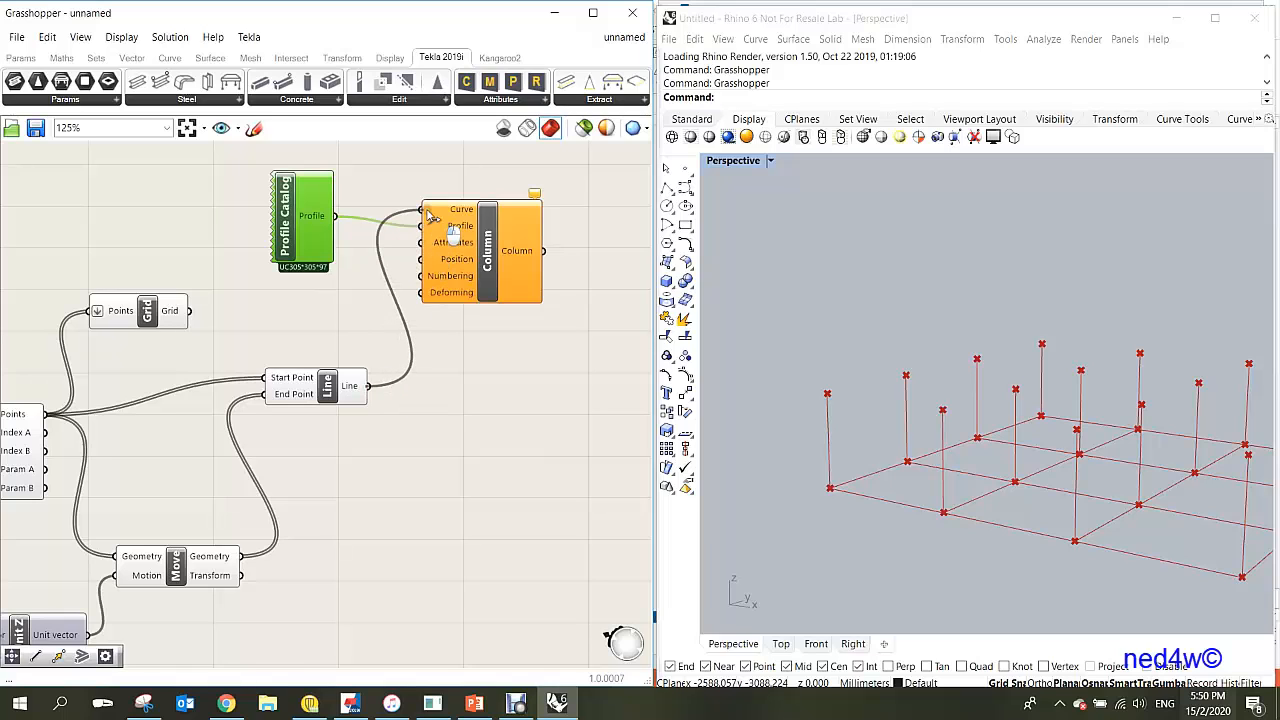
pyautogui.click(546, 180)
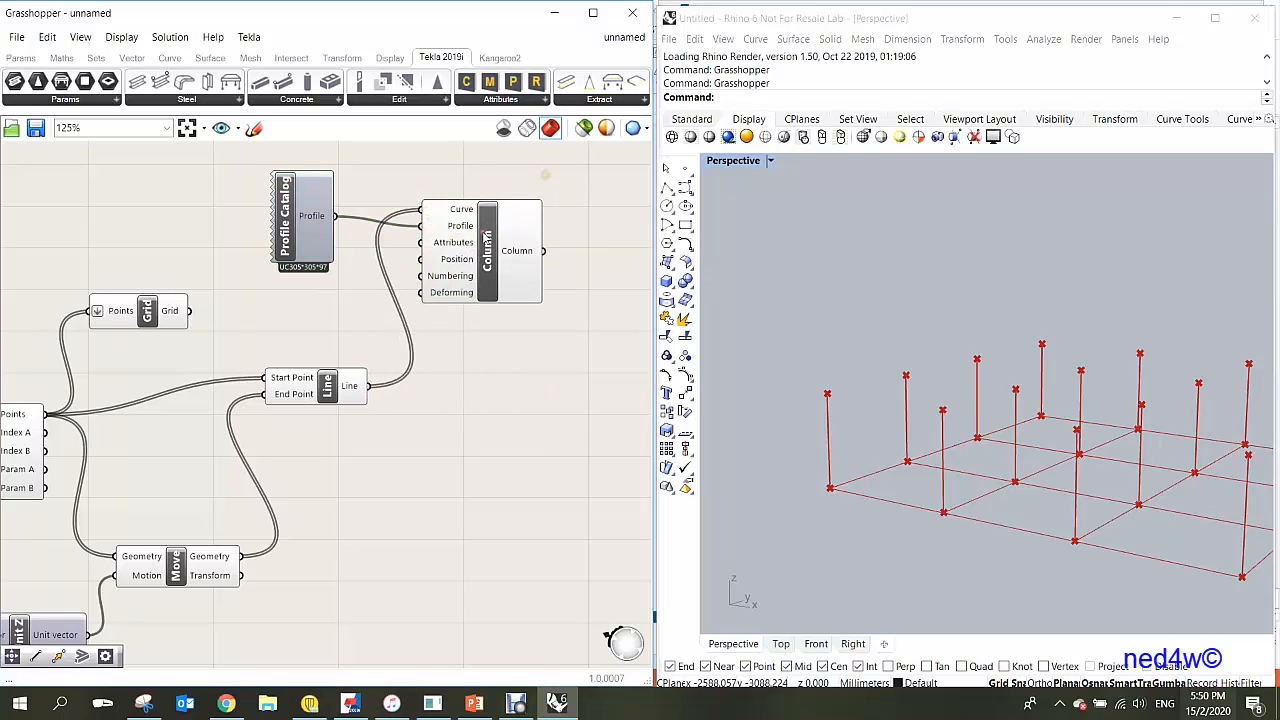
# - Select the Column component and examine the columns it generates on the grid in Tekla Structures
pyautogui.click(486, 238)
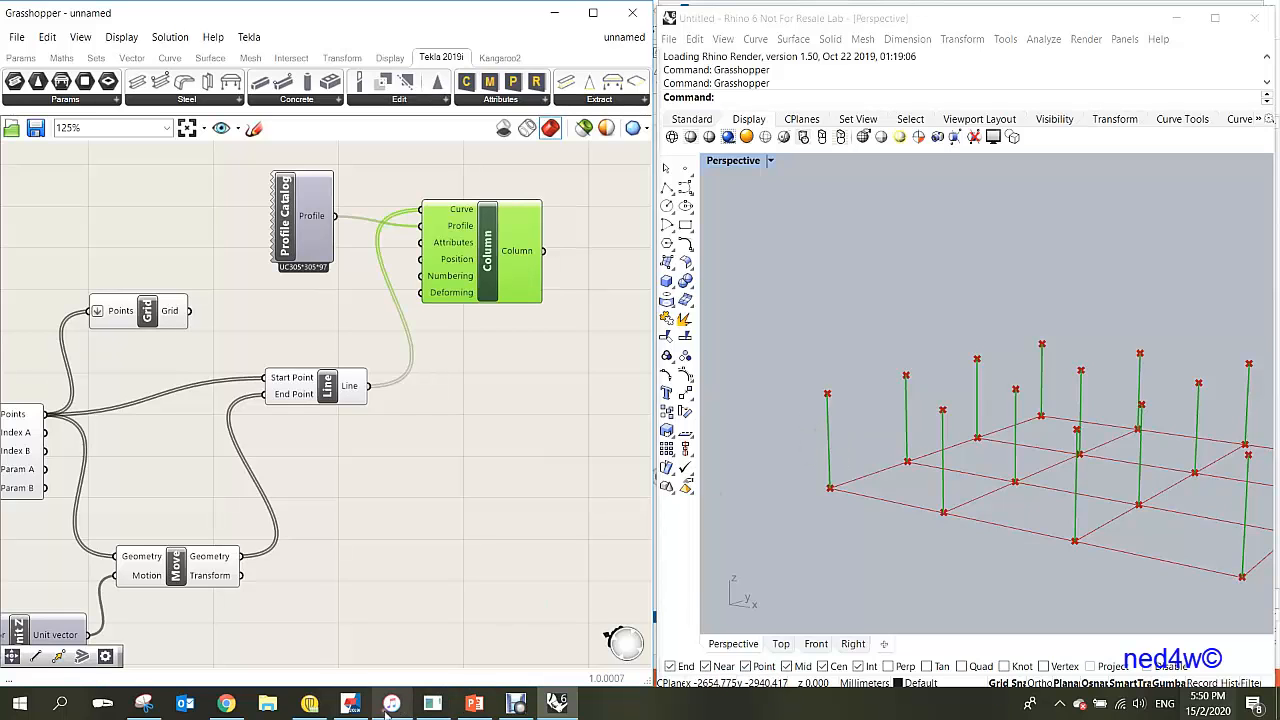
pyautogui.click(350, 704)
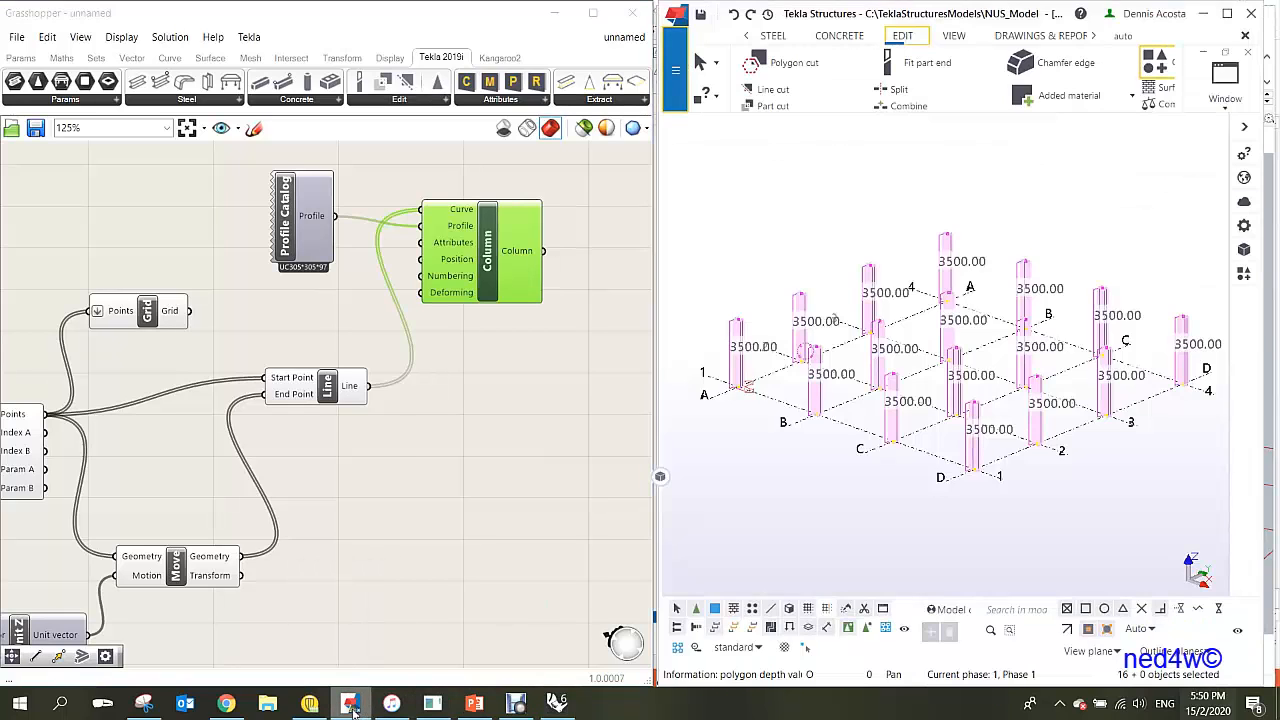
pyautogui.scroll(4, 798, 358)
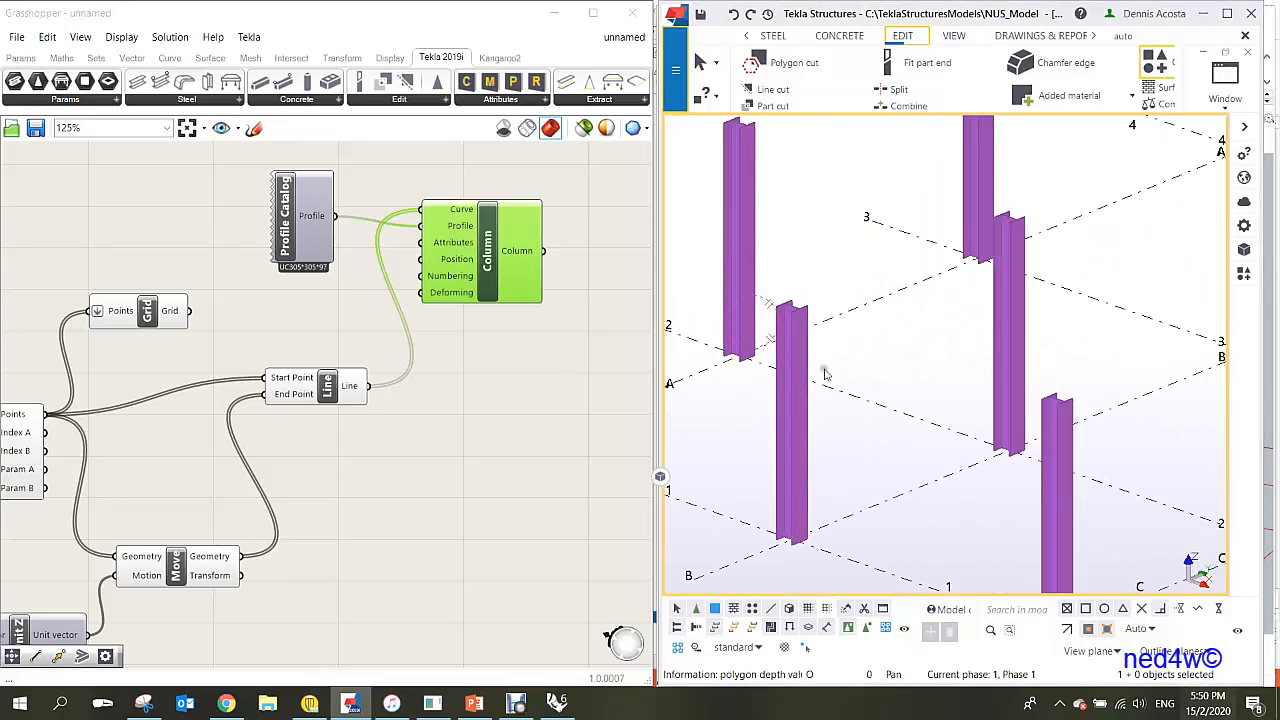
pyautogui.scroll(-6, 818, 368)
pyautogui.scroll(2, 723, 373)
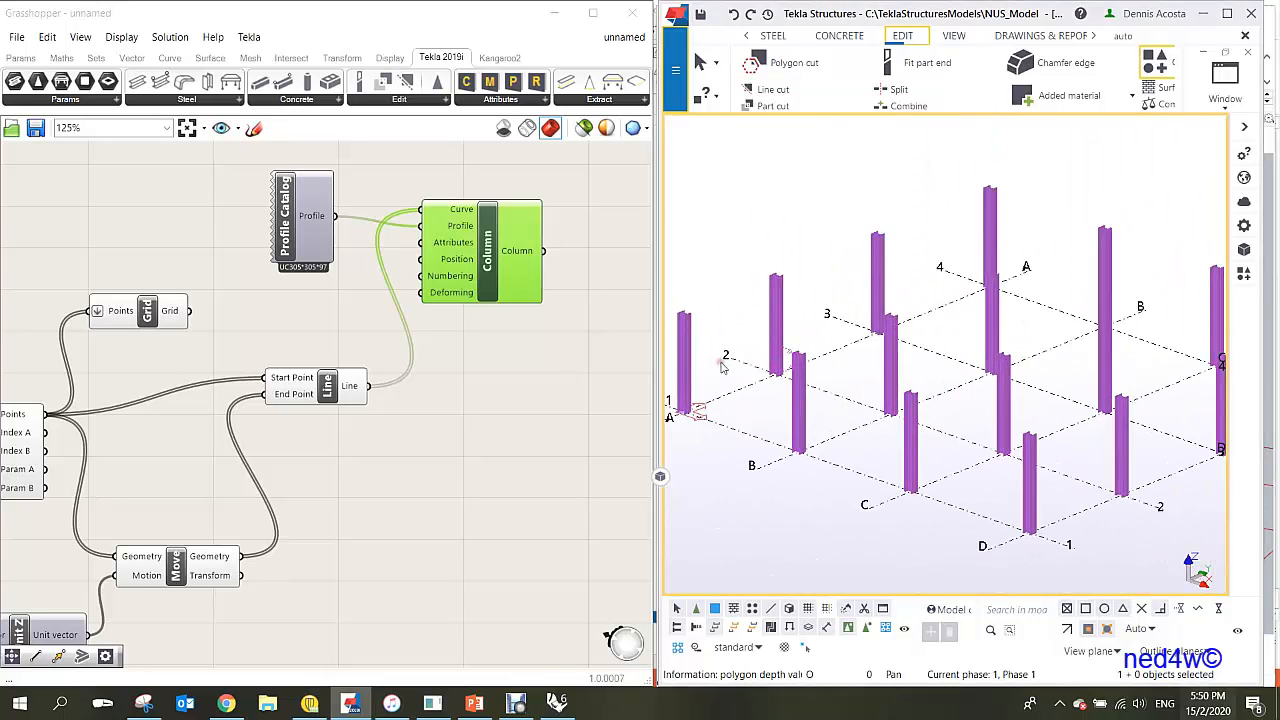
pyautogui.scroll(-2, 724, 370)
pyautogui.scroll(-2, 773, 433)
pyautogui.scroll(1, 723, 448)
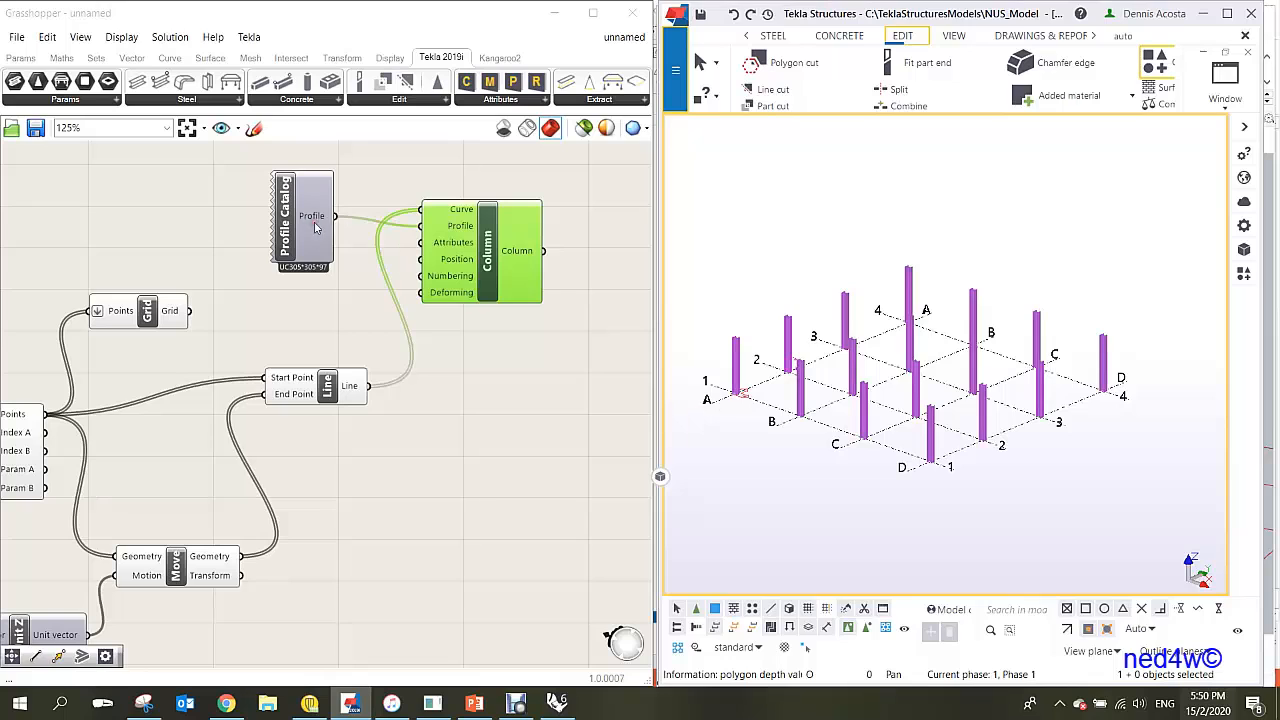
# - Move the Profile Catalog component slightly higher on the Grasshopper canvas
pyautogui.moveTo(293, 225); pyautogui.dragTo(297, 198)
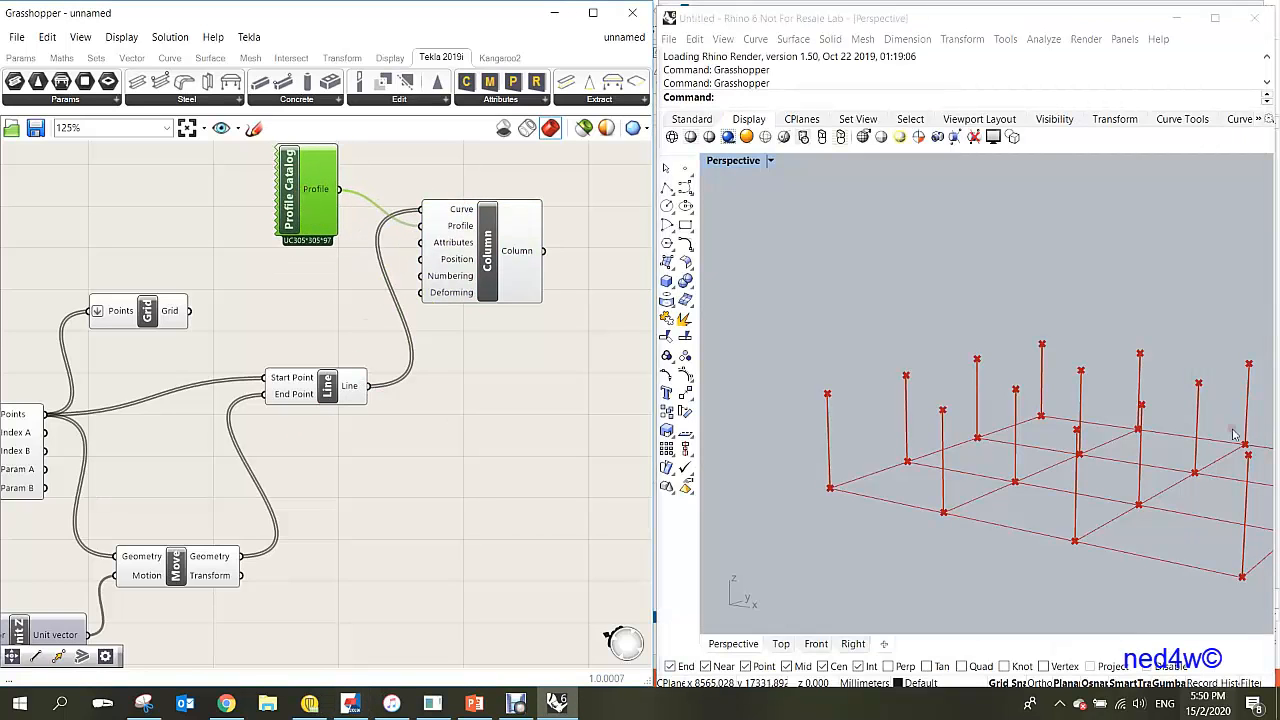
pyautogui.scroll(-3, 1157, 480)
pyautogui.scroll(2, 1169, 488)
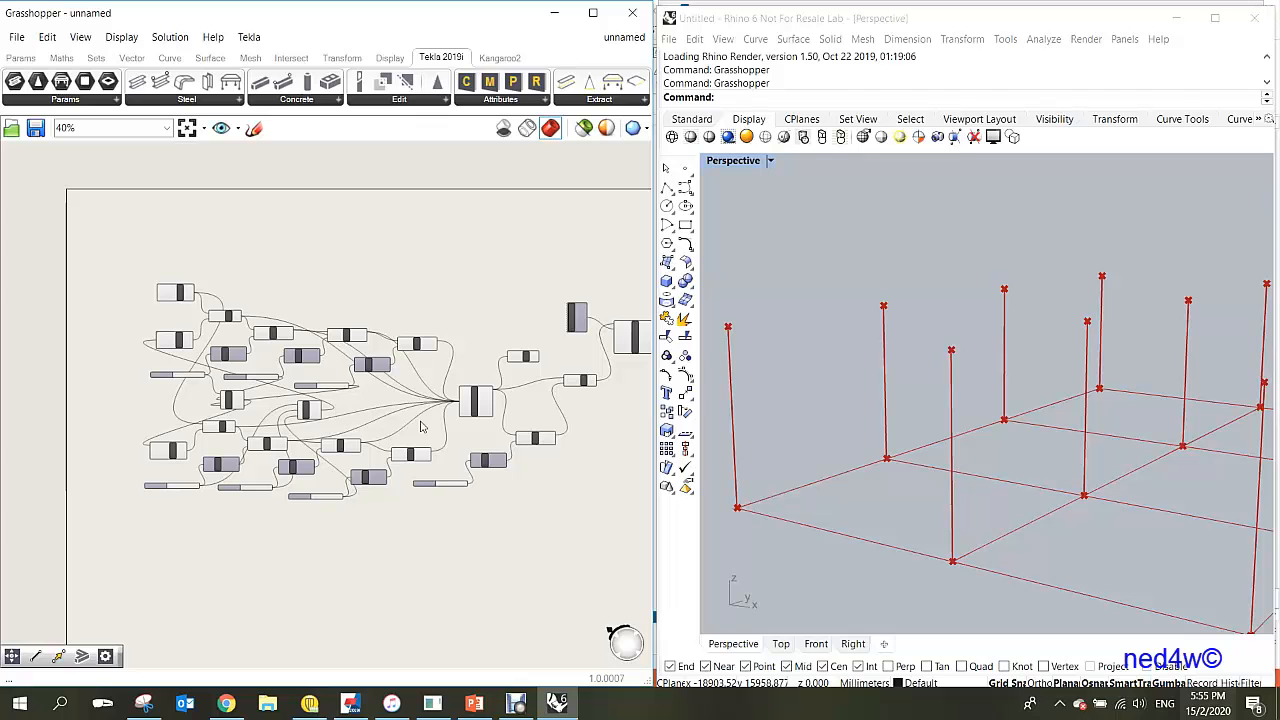
# - Group the X-direction components, including Pt A, Pt B, the Unit X vectors and their sliders, and move the group up from the components below
pyautogui.scroll(5, 266, 424)
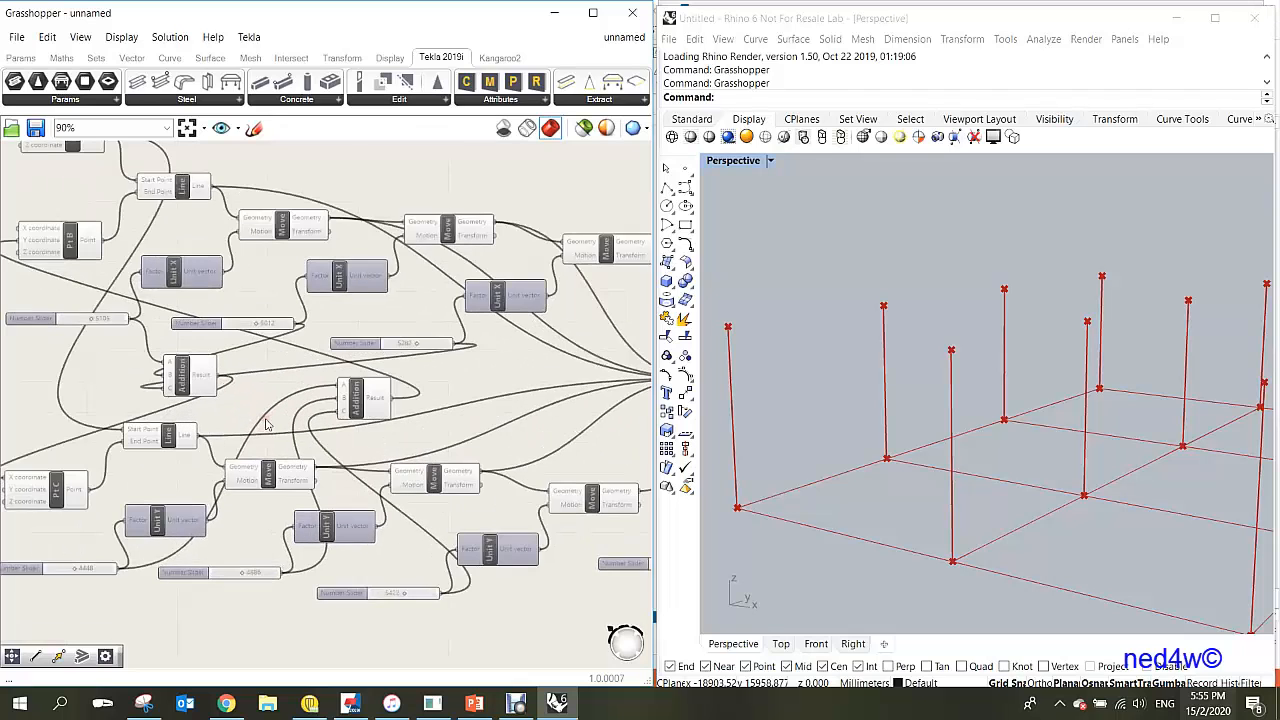
pyautogui.scroll(-5, 200, 380)
pyautogui.scroll(3, 150, 330)
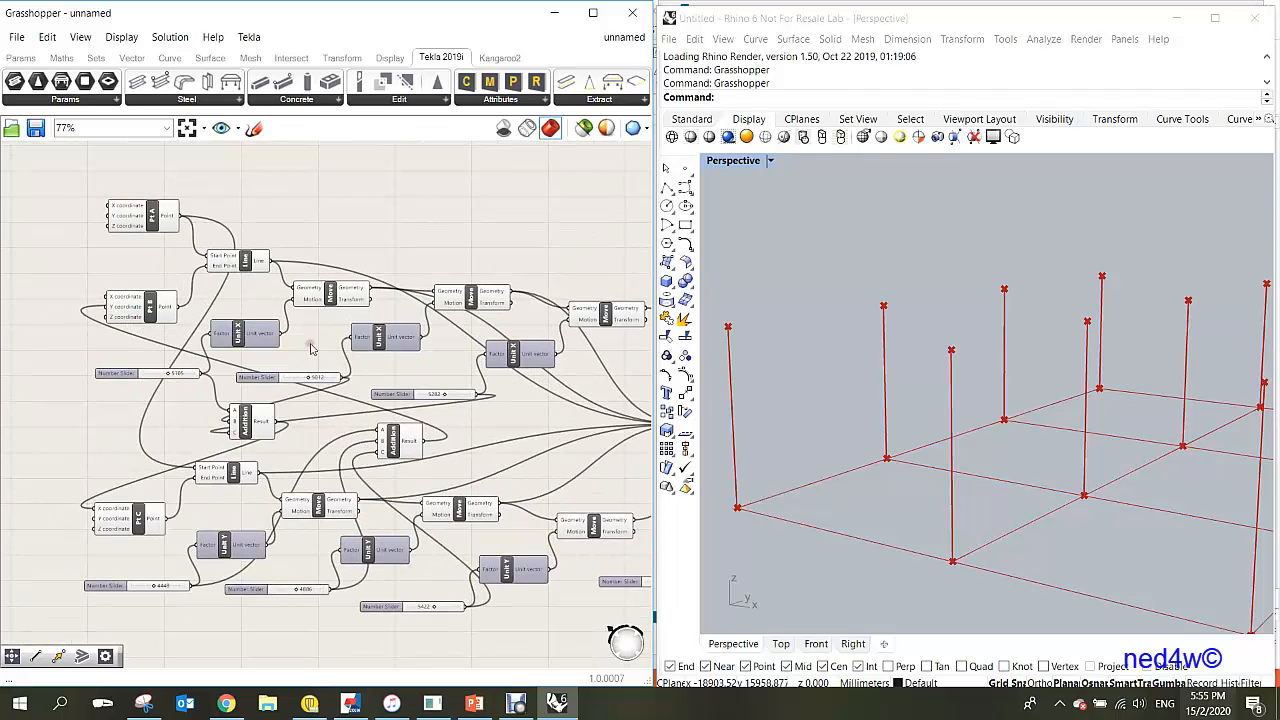
pyautogui.scroll(-1, 414, 358)
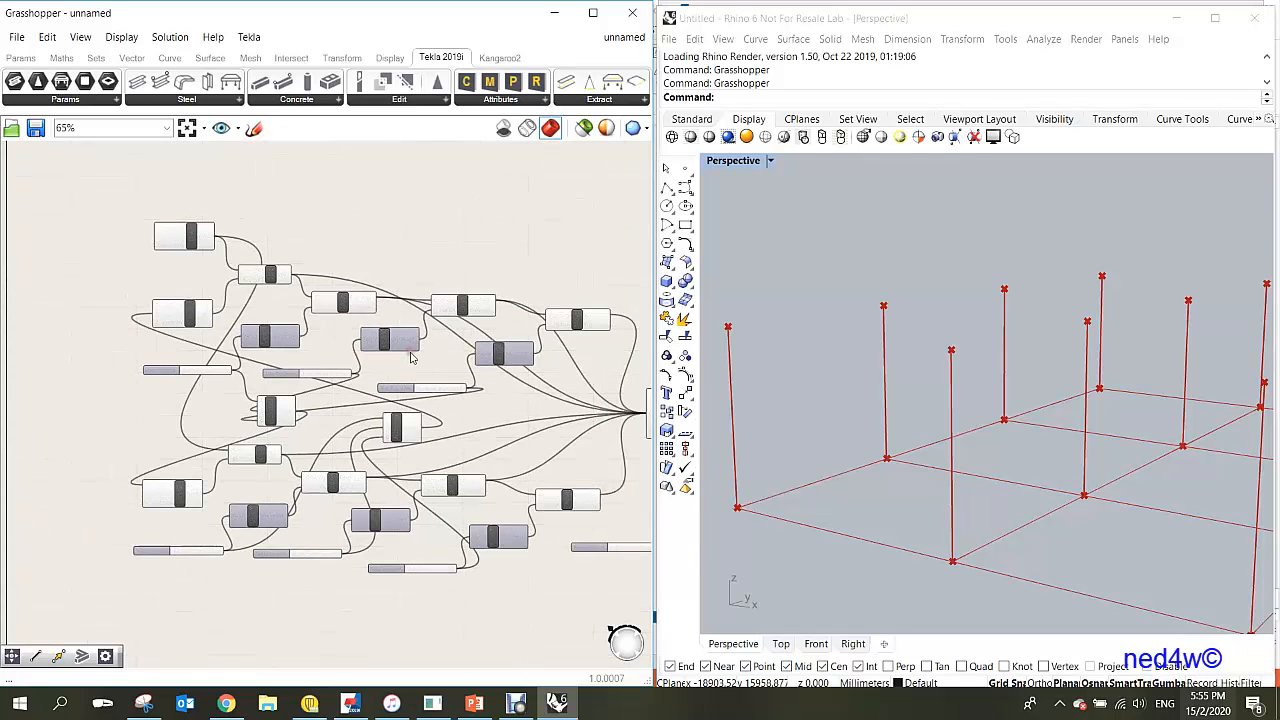
pyautogui.moveTo(589, 171); pyautogui.dragTo(100, 407)
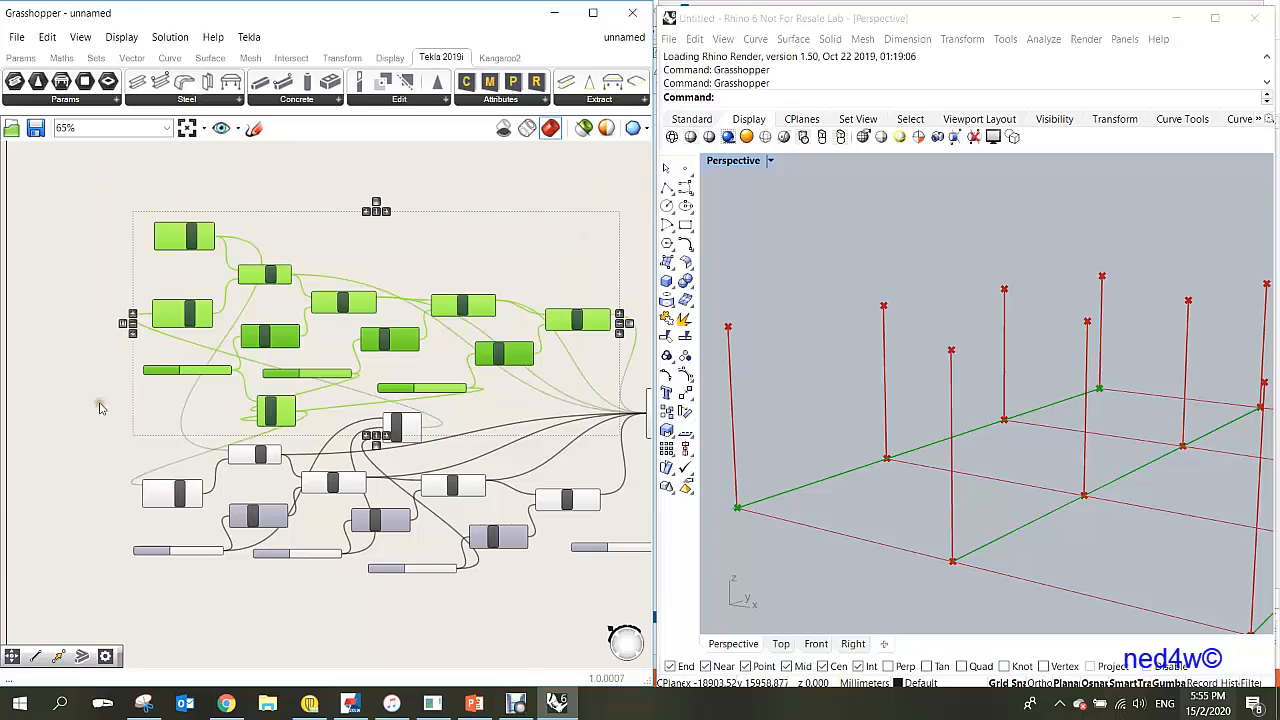
pyautogui.rightClick(437, 252)
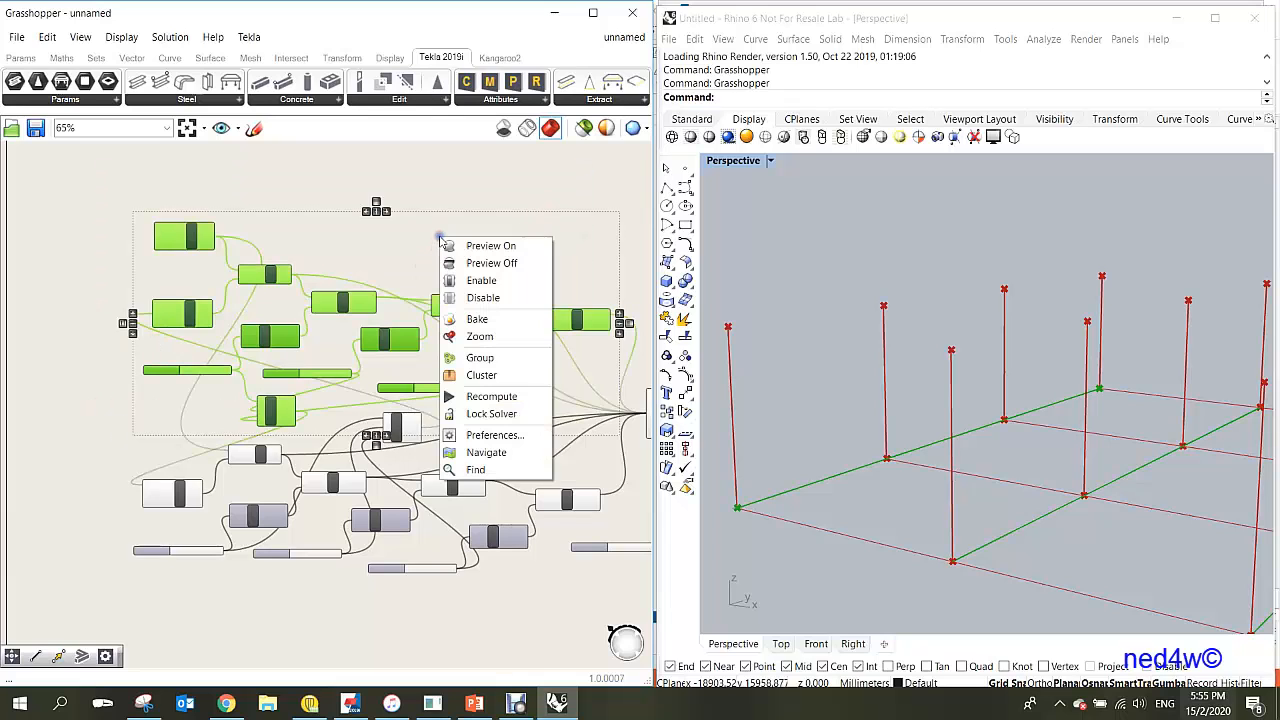
pyautogui.click(478, 358)
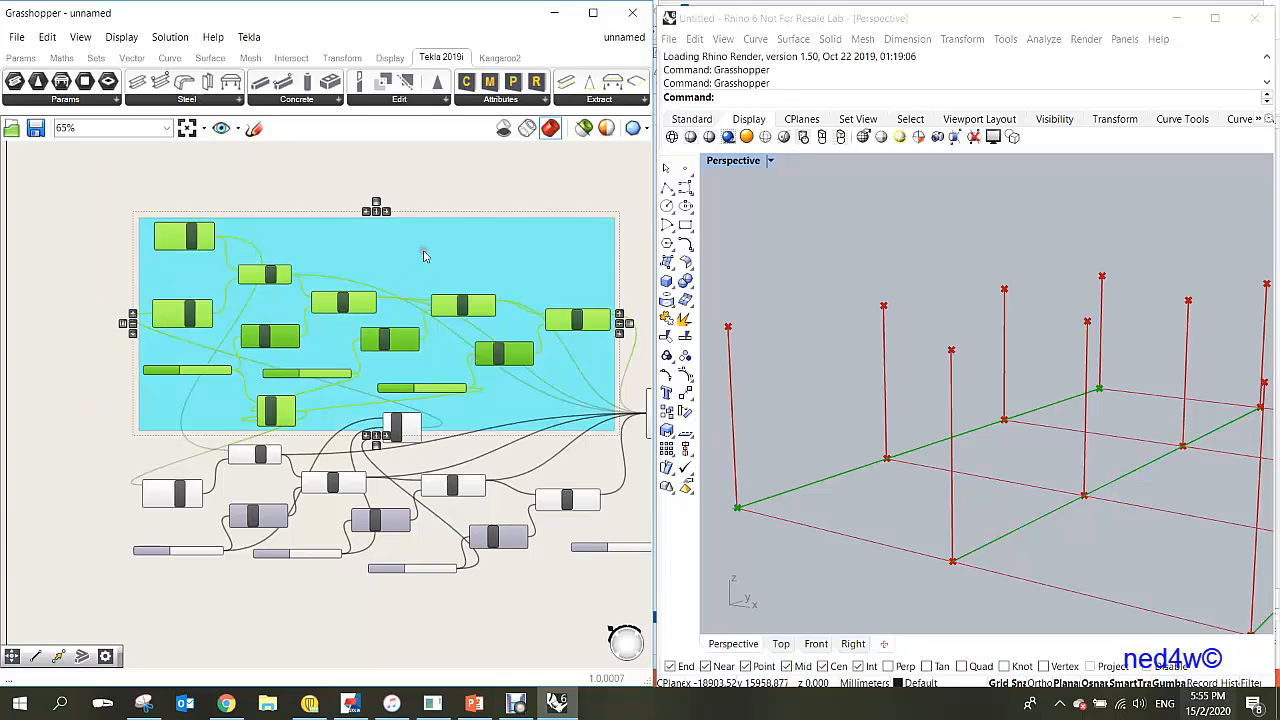
pyautogui.moveTo(416, 317); pyautogui.dragTo(397, 272)
pyautogui.scroll(-3, 360, 212)
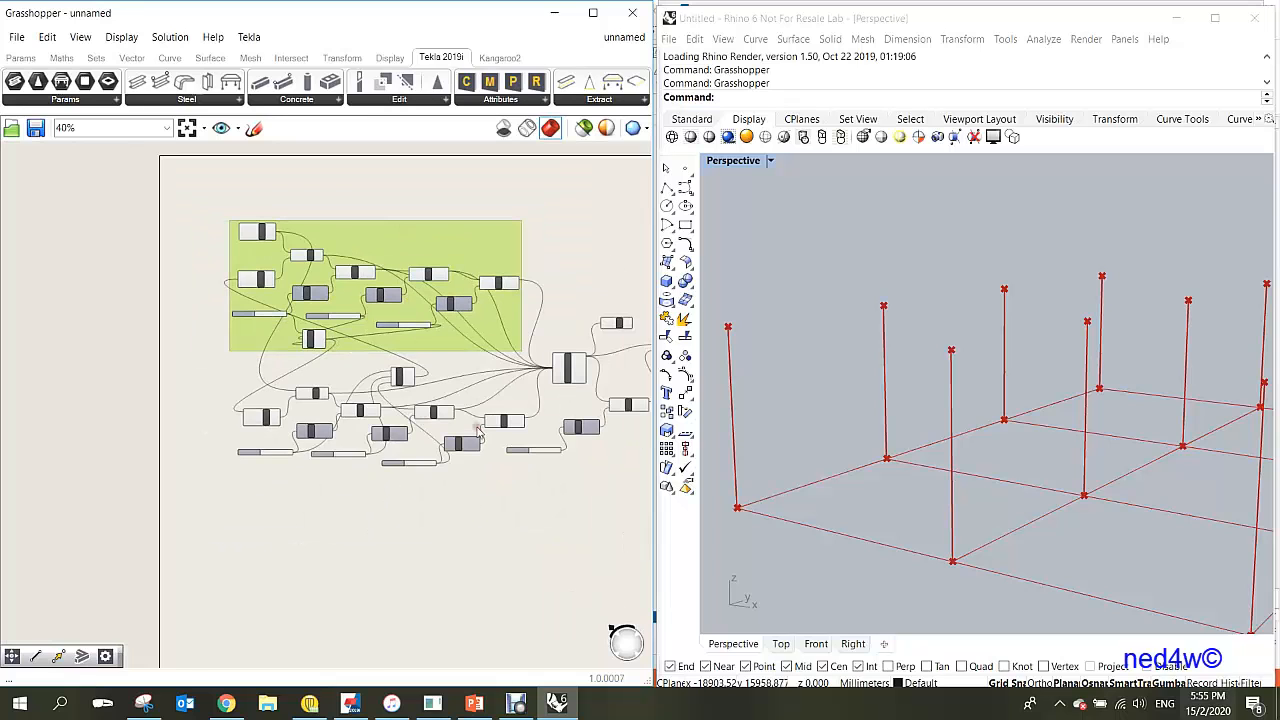
# - Group the Y-direction components below the cyan group, including their Unit Y vectors, Move components, Addition and sliders
pyautogui.moveTo(543, 345); pyautogui.dragTo(183, 467)
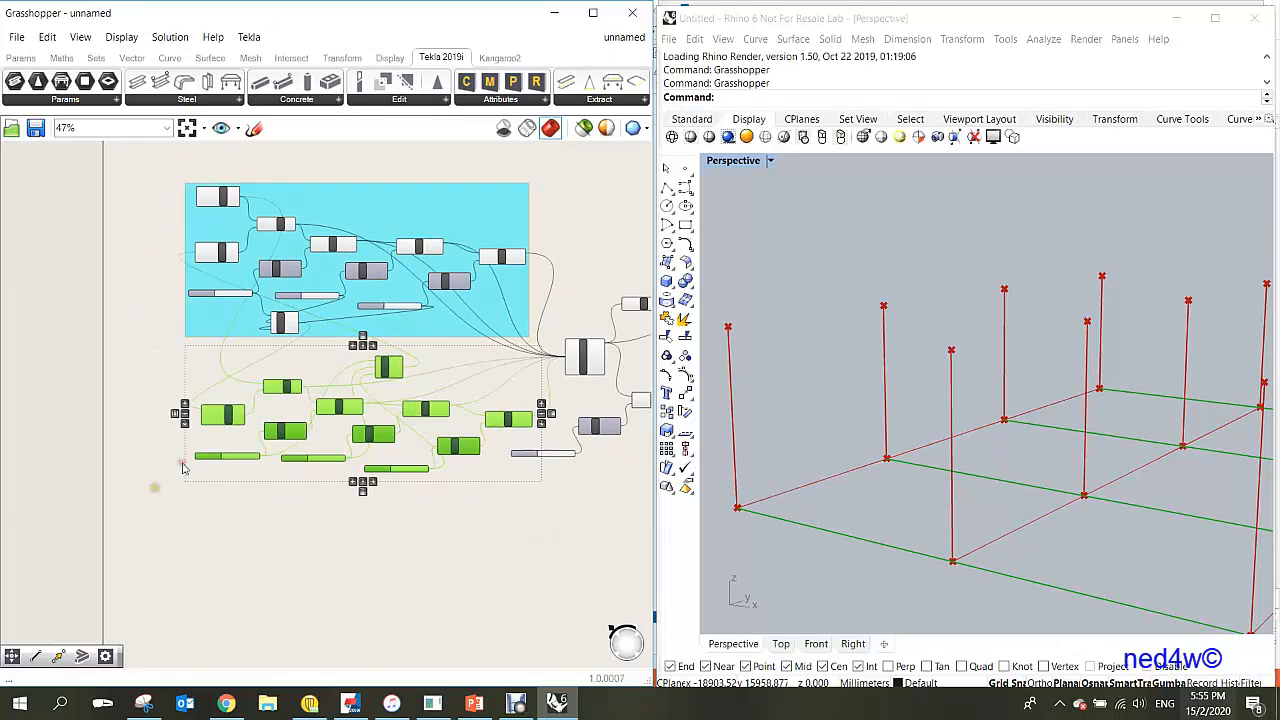
pyautogui.rightClick(352, 388)
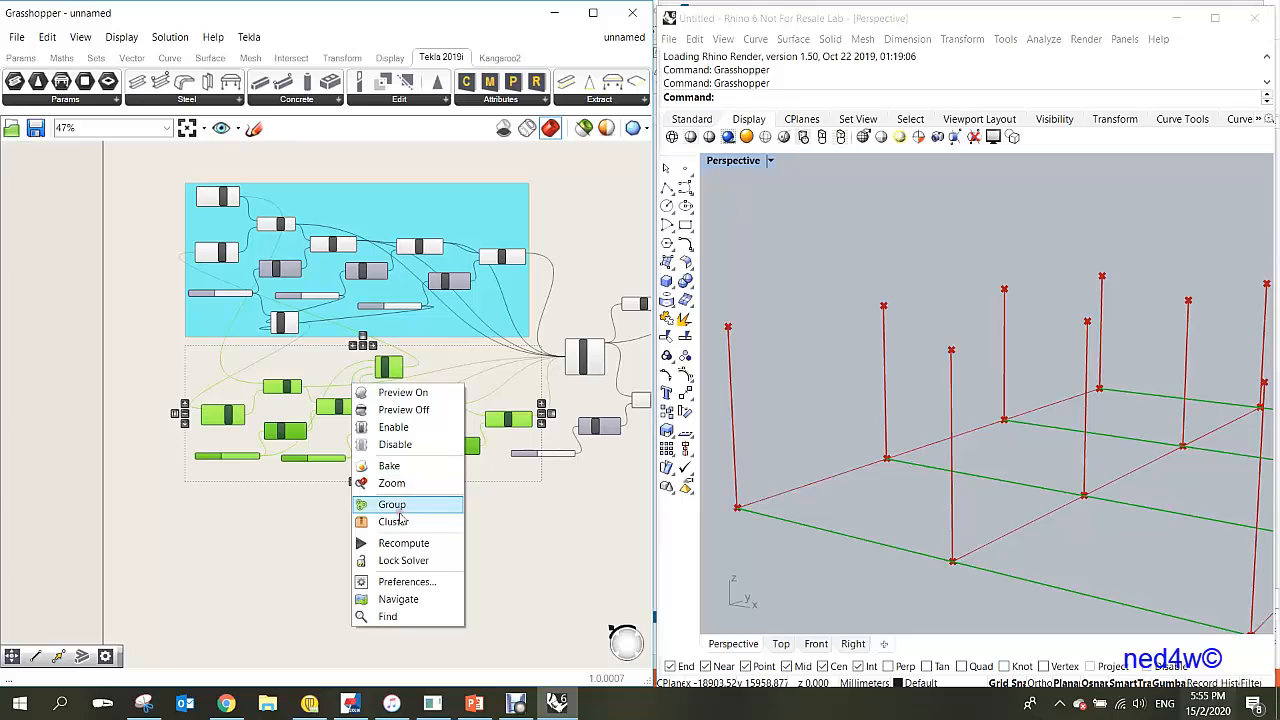
pyautogui.click(401, 508)
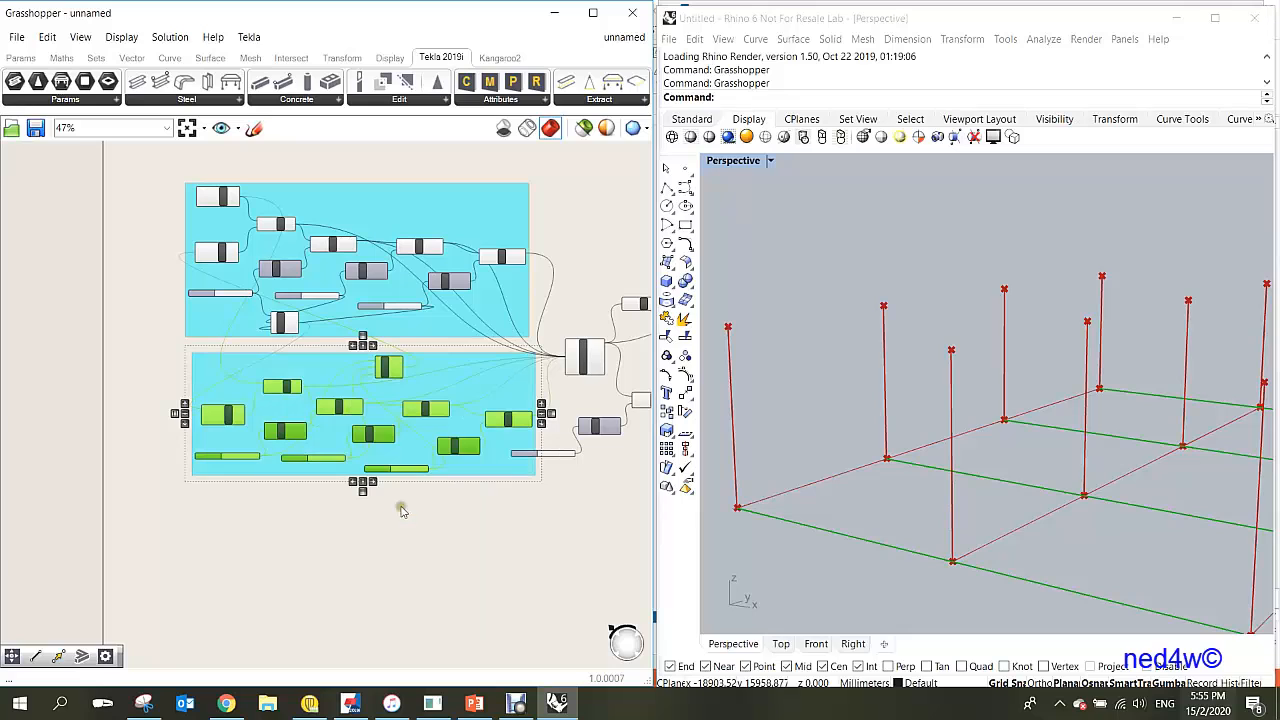
pyautogui.rightClick(447, 469)
pyautogui.click(492, 573)
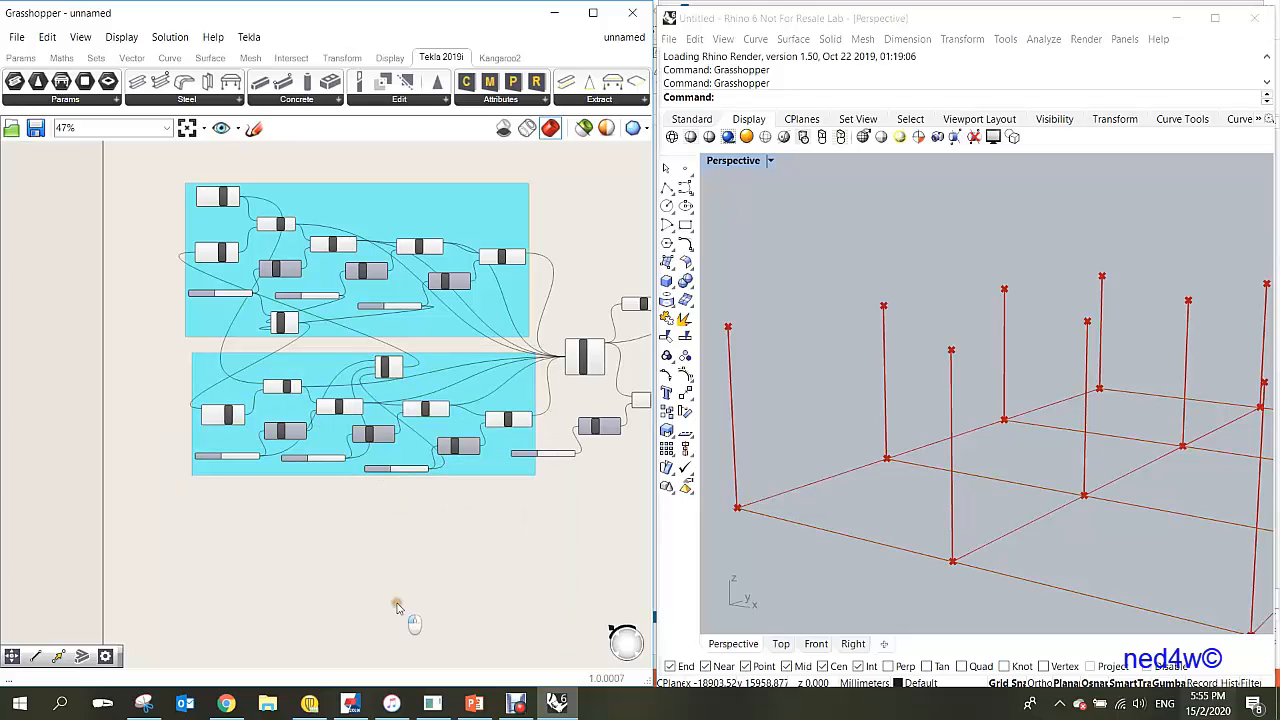
# - Change the colour of the Y-direction group to purple
pyautogui.click(494, 385)
pyautogui.rightClick(494, 385)
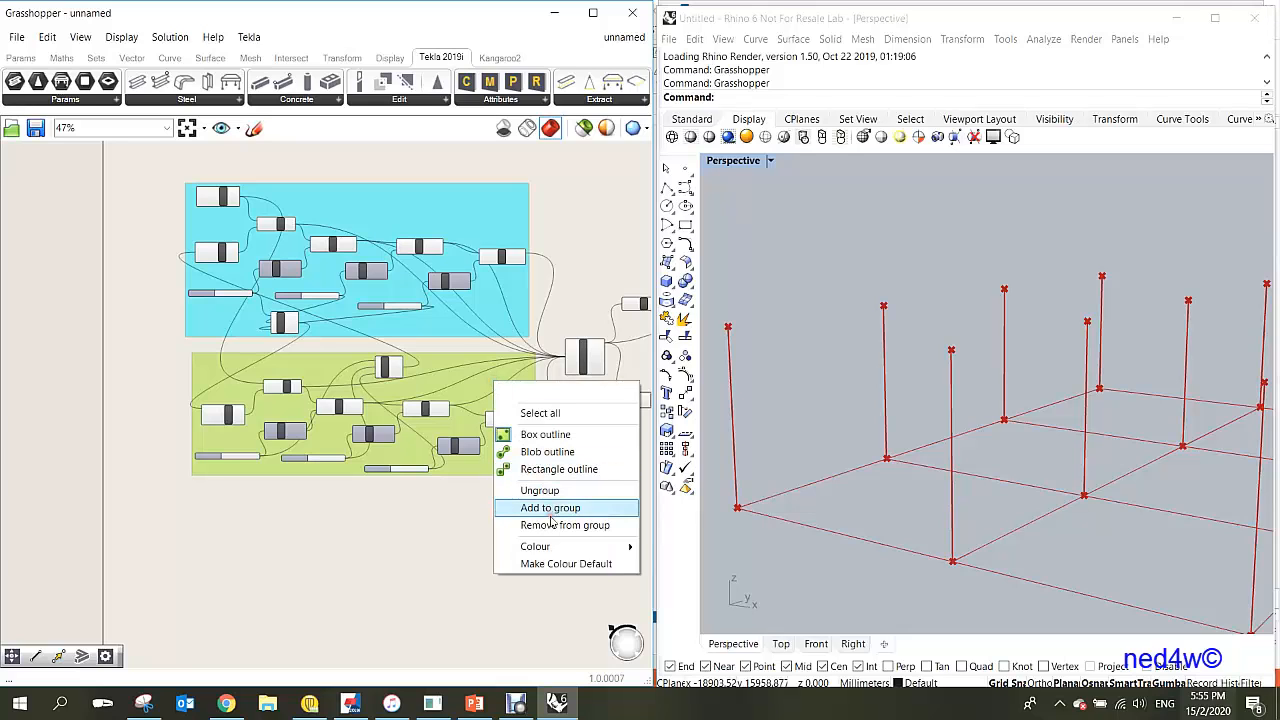
pyautogui.moveTo(541, 551)
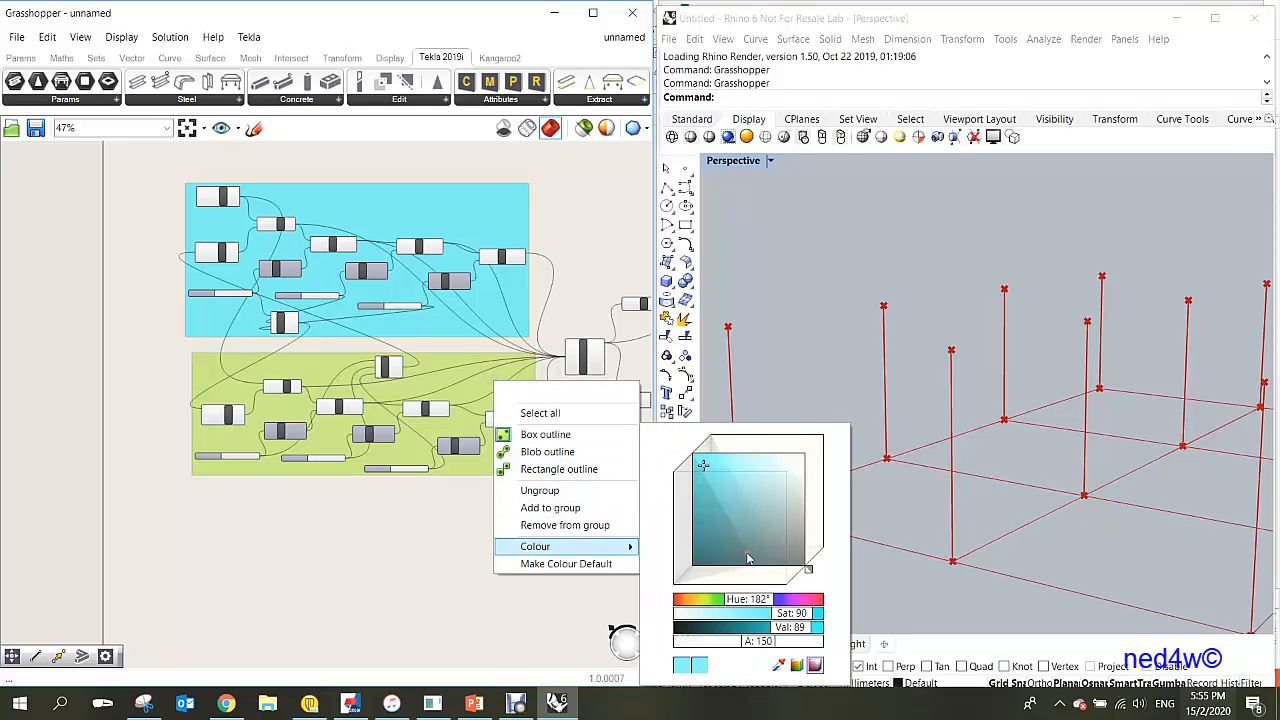
pyautogui.moveTo(741, 599); pyautogui.dragTo(788, 599)
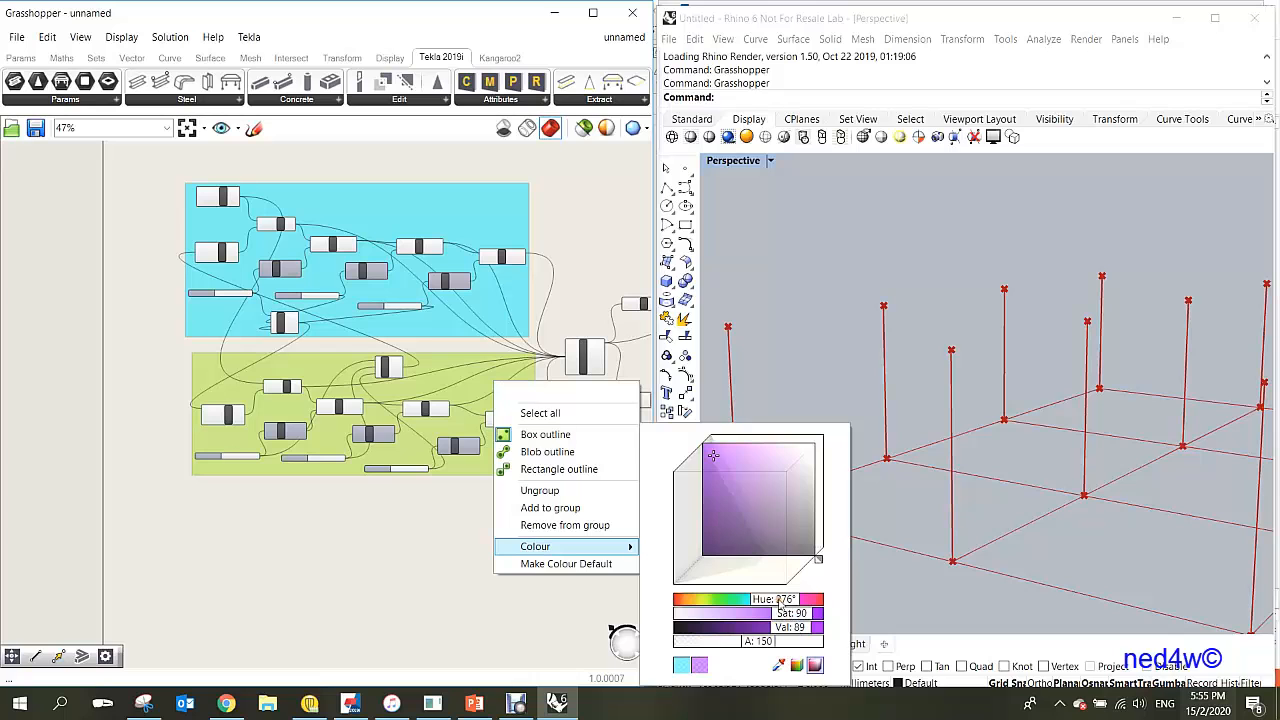
pyautogui.click(505, 616)
pyautogui.scroll(-2, 466, 505)
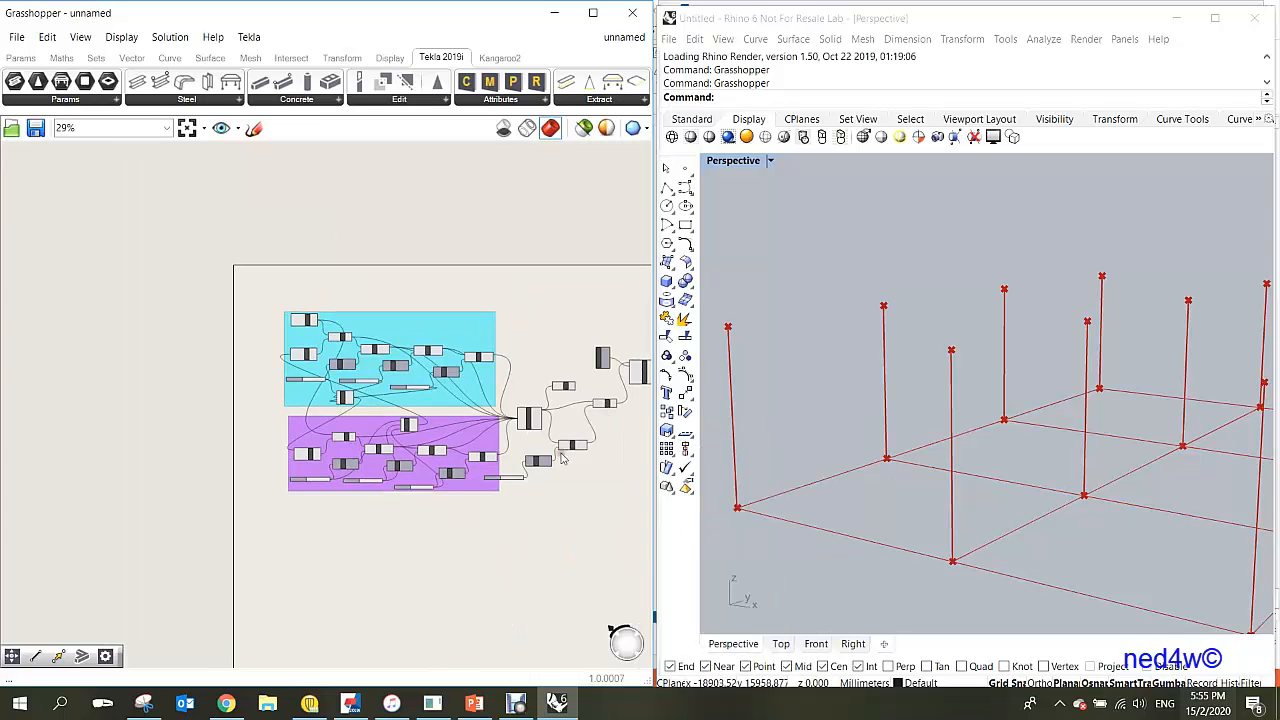
# - Group the Grid, Line, Move, Unit Z, slider, Profile Catalog and Column components, and move the group clear of Multiple Curves
pyautogui.scroll(4, 572, 428)
pyautogui.scroll(4, 392, 458)
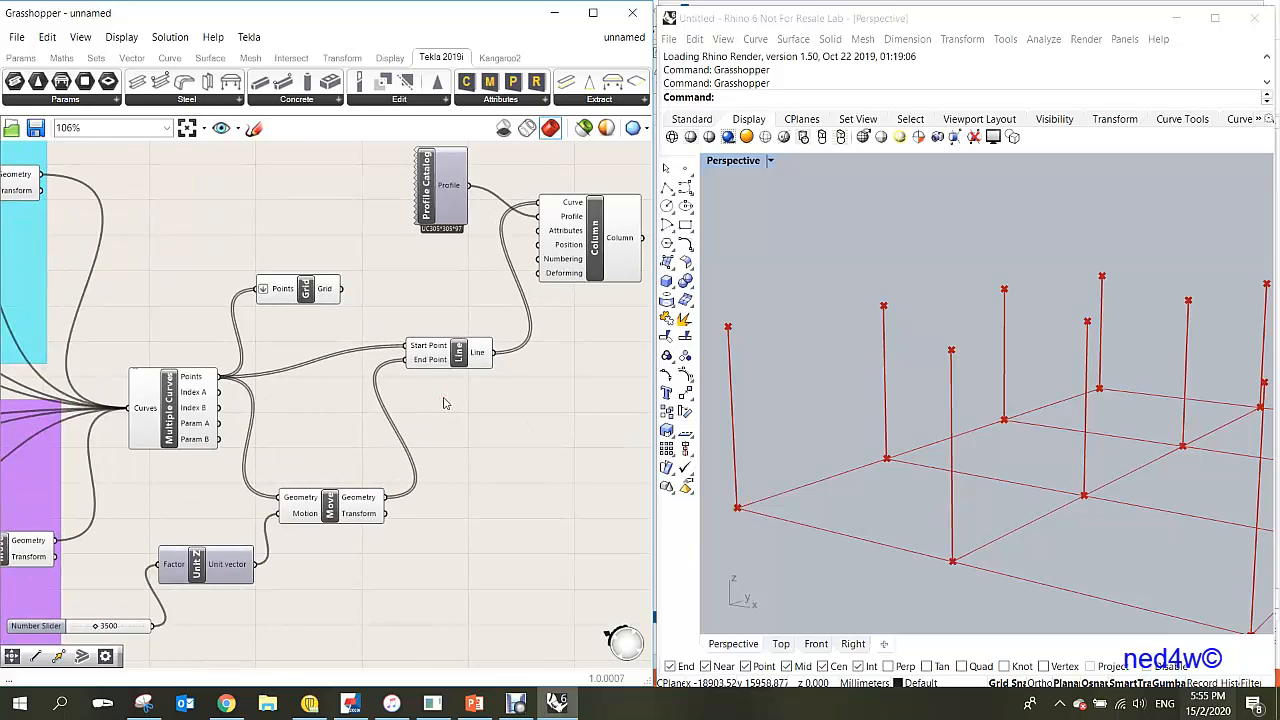
pyautogui.scroll(-2, 445, 403)
pyautogui.moveTo(572, 208); pyautogui.dragTo(294, 546)
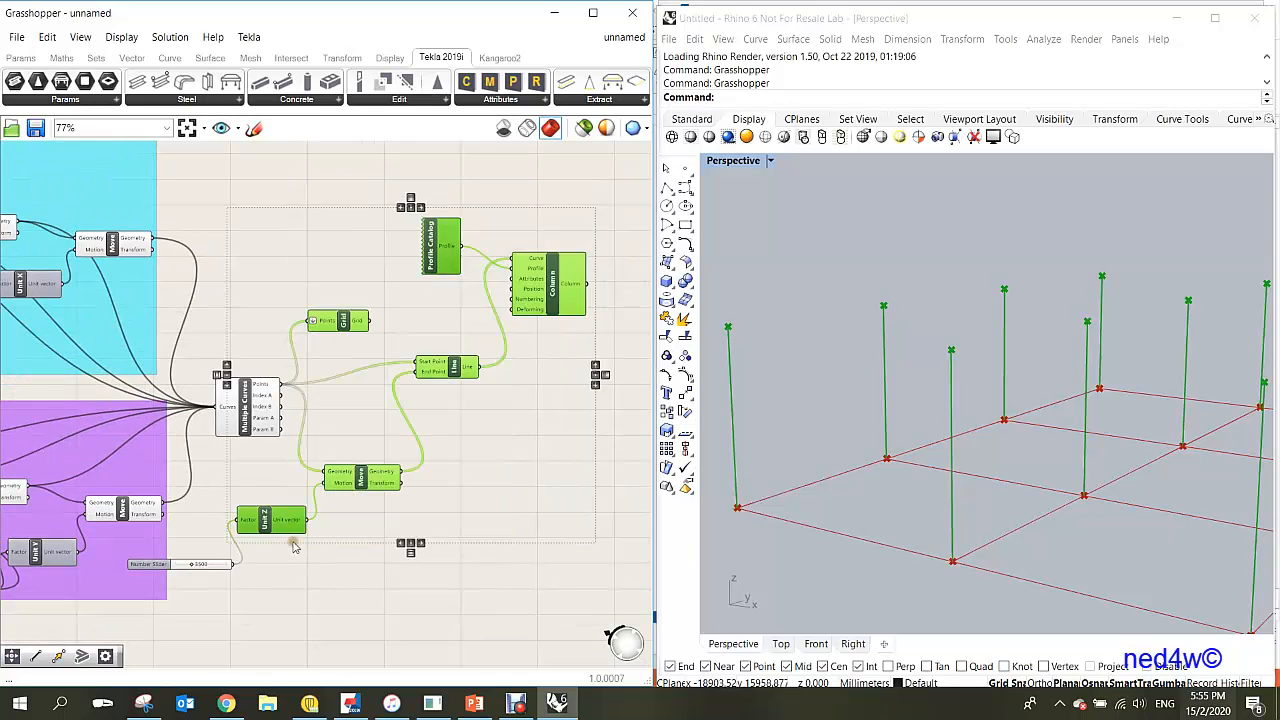
pyautogui.keyDown('shift'); pyautogui.click(204, 565); pyautogui.keyUp('shift')
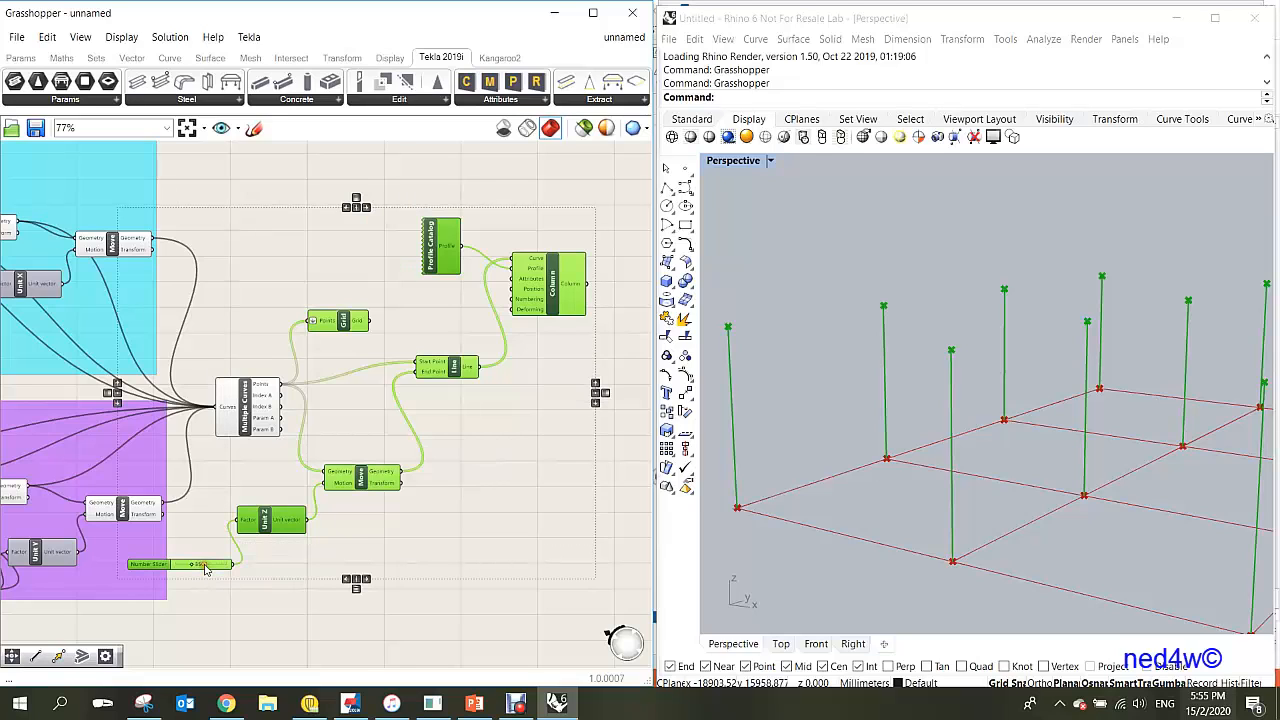
pyautogui.rightClick(465, 322)
pyautogui.click(515, 437)
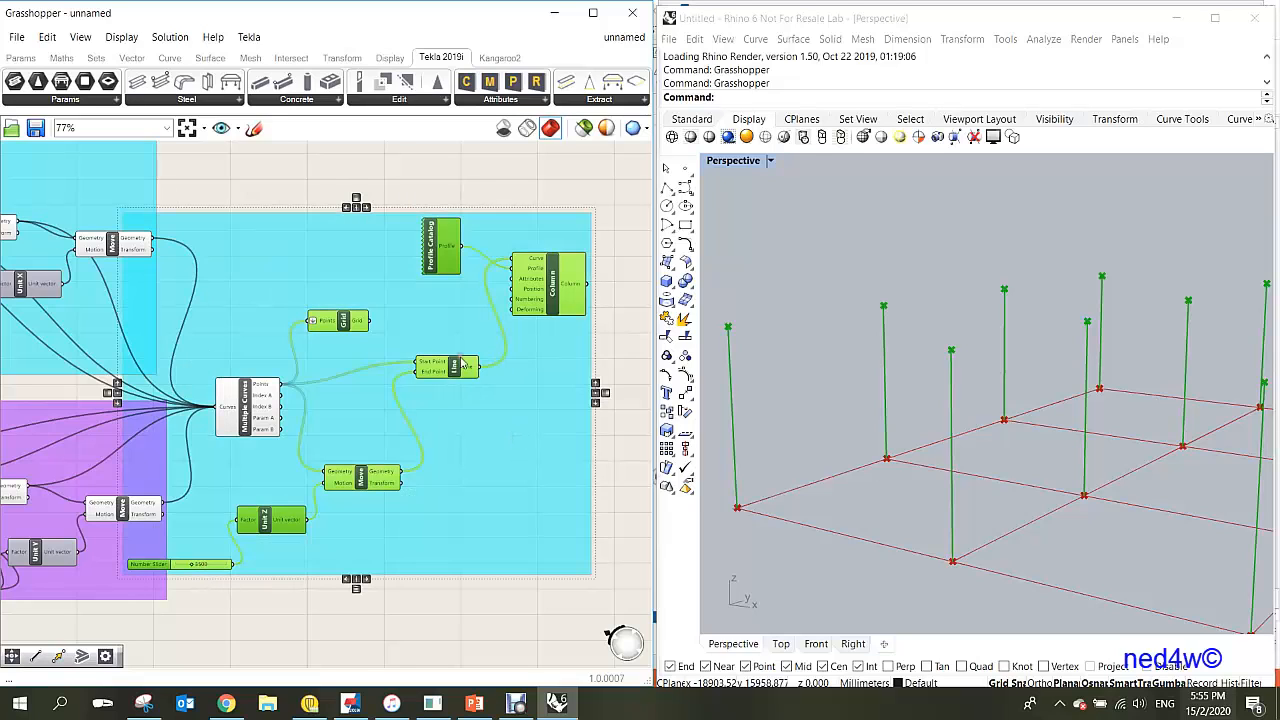
pyautogui.moveTo(463, 365); pyautogui.dragTo(584, 335)
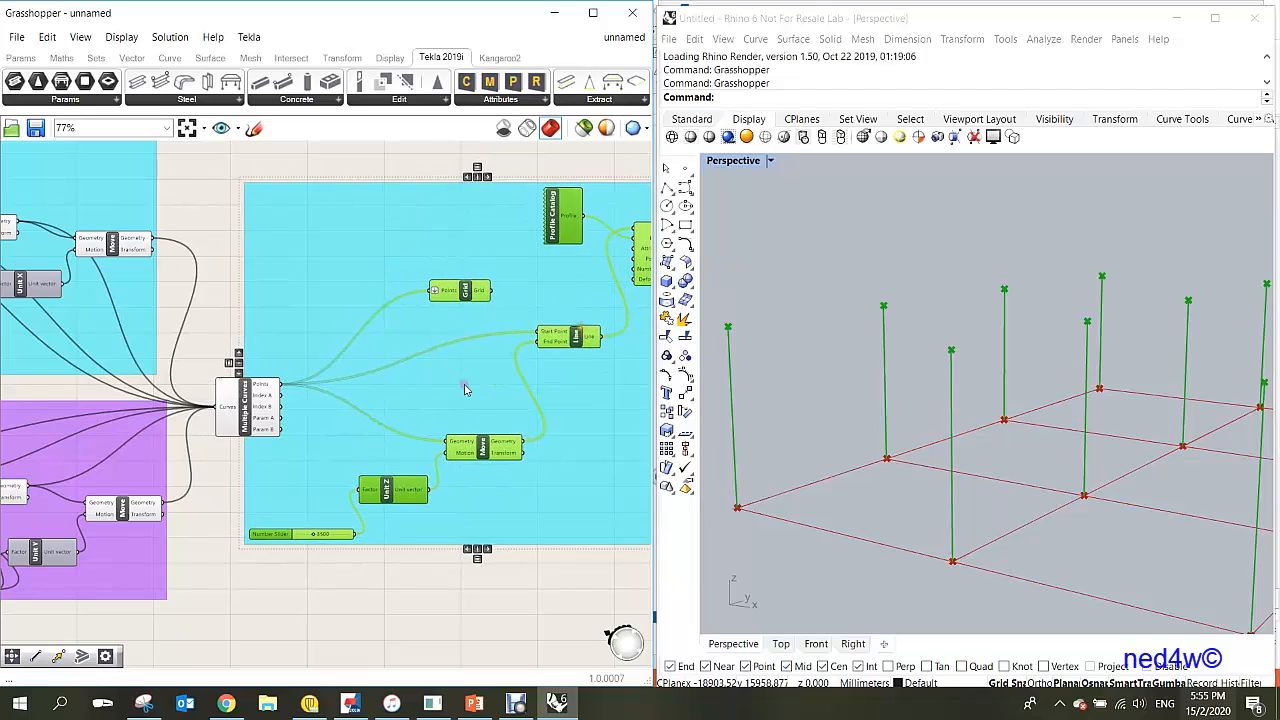
# - Change the colour of the column components' group to orange
pyautogui.scroll(-3, 464, 389)
pyautogui.rightClick(544, 420)
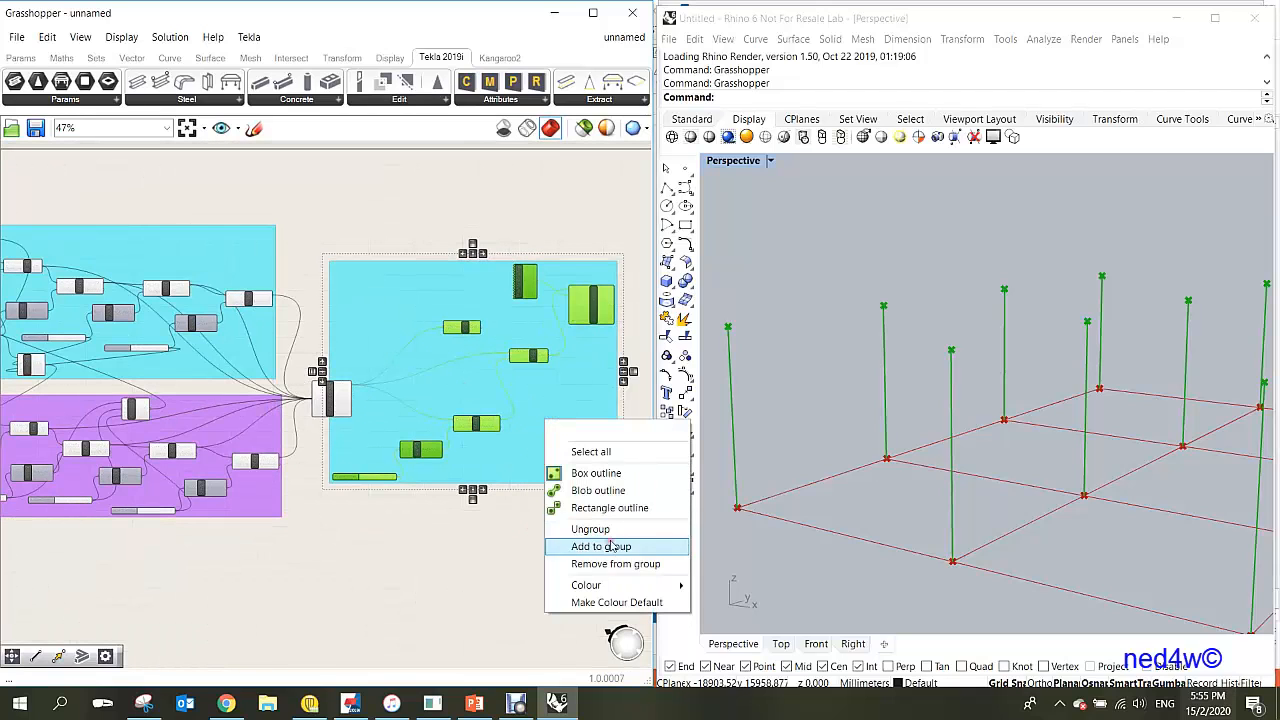
pyautogui.moveTo(620, 584)
pyautogui.click(778, 602)
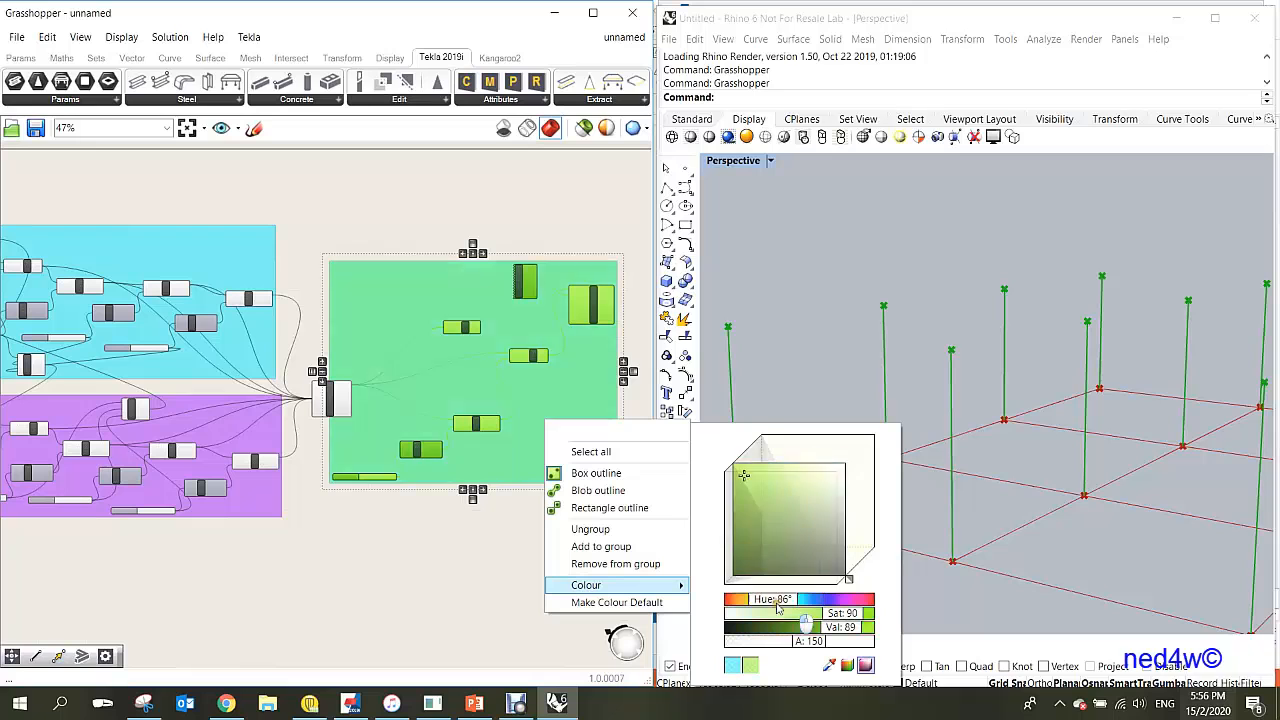
pyautogui.click(733, 605)
pyautogui.click(748, 605)
pyautogui.click(738, 605)
pyautogui.click(755, 605)
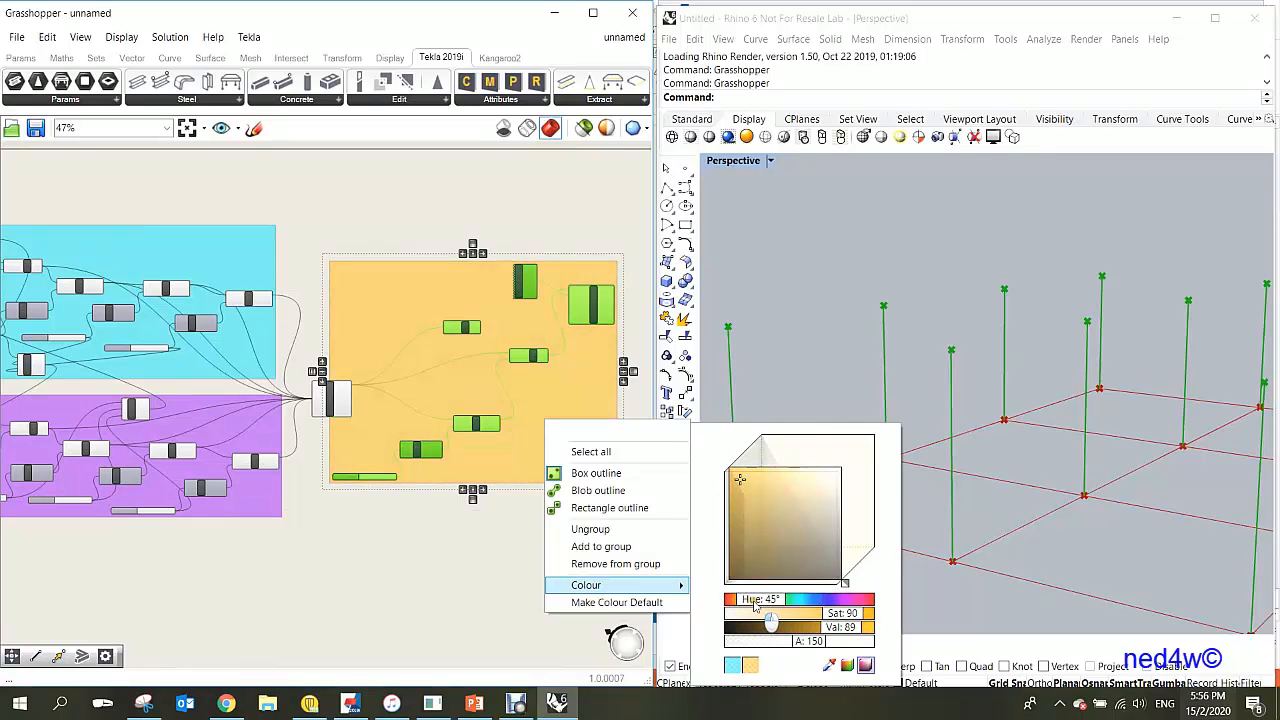
pyautogui.click(750, 605)
pyautogui.click(462, 570)
pyautogui.scroll(-3, 462, 570)
pyautogui.scroll(3, 338, 455)
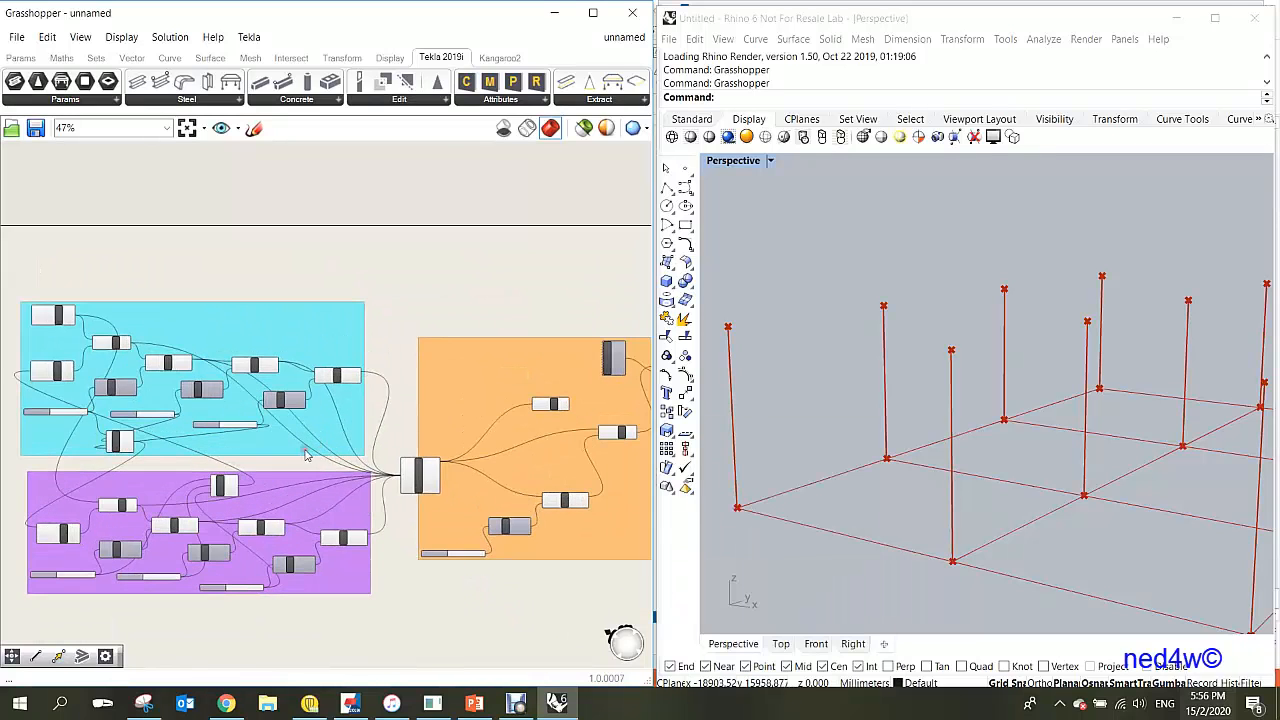
# - Reposition the three groups slightly to widen the gaps between them, and nudge the Move component within the orange group
pyautogui.scroll(-2, 300, 455)
pyautogui.click(280, 425)
pyautogui.moveTo(280, 425); pyautogui.dragTo(278, 413)
pyautogui.moveTo(309, 518)
pyautogui.mouseDown()
pyautogui.moveTo(311, 548)
pyautogui.moveTo(311, 514)
pyautogui.mouseUp()
pyautogui.scroll(-1, 442, 526)
pyautogui.click(480, 495)
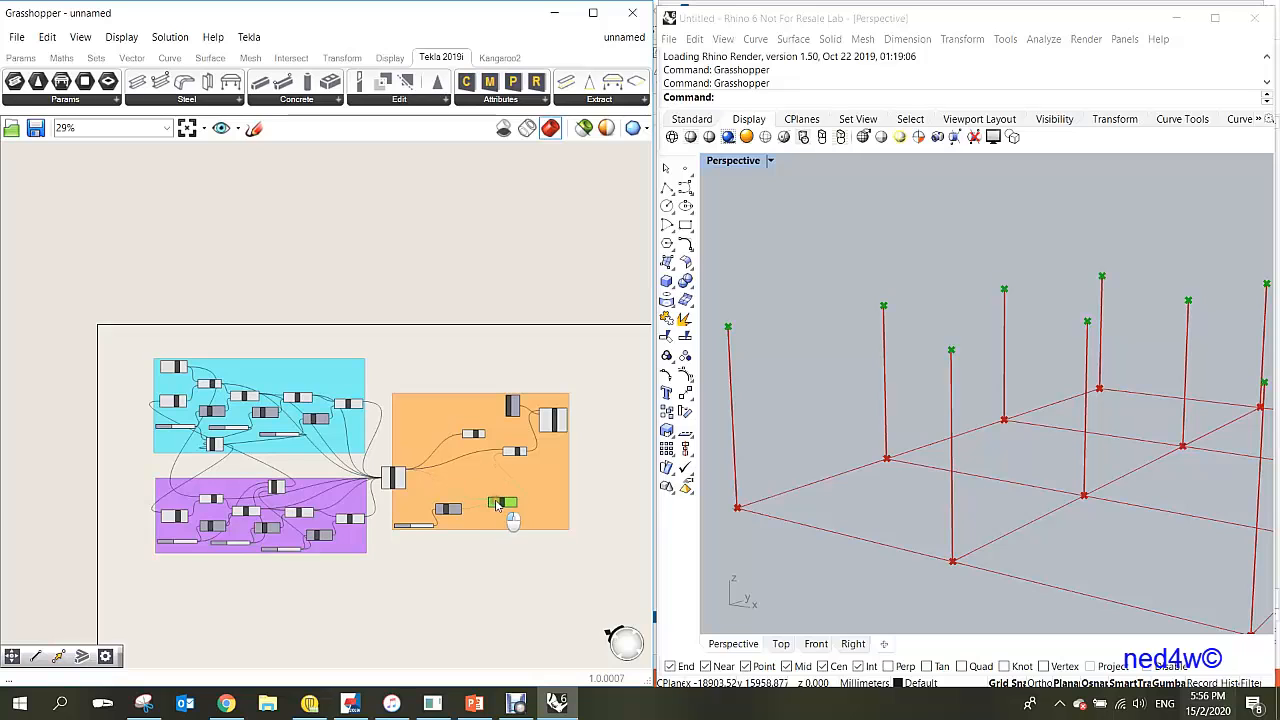
pyautogui.click(475, 478)
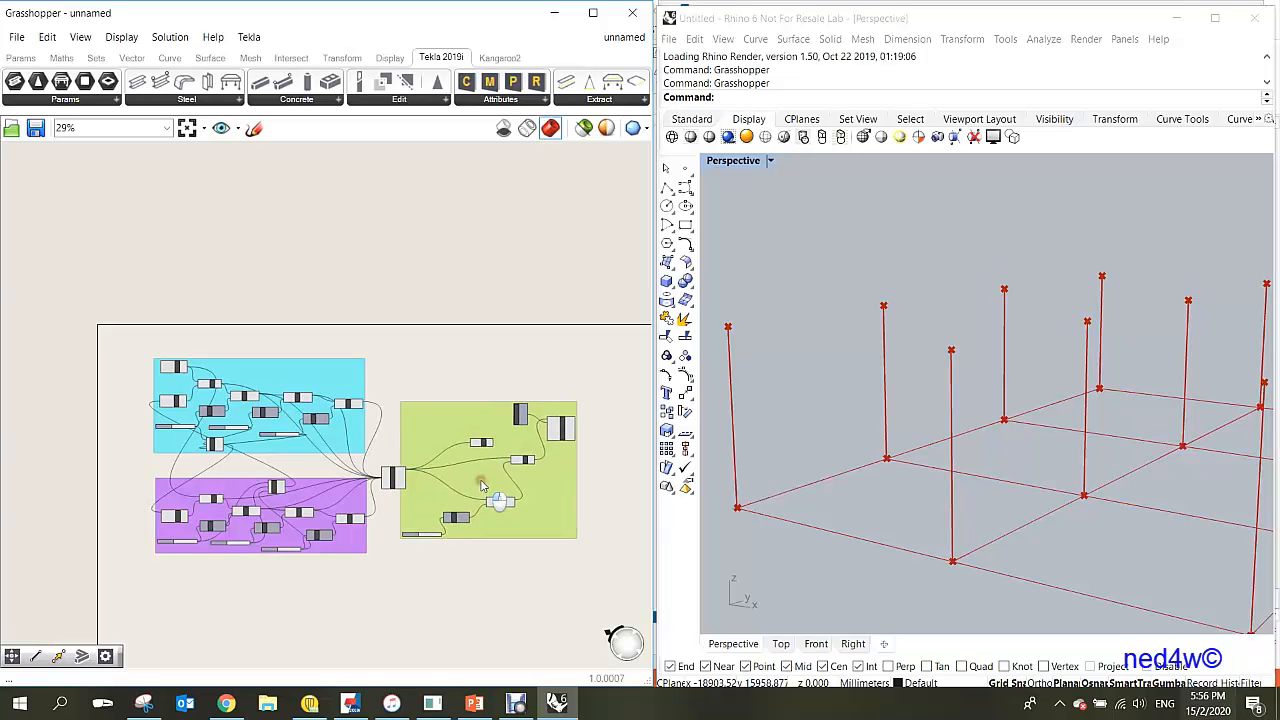
pyautogui.scroll(1, 415, 558)
pyautogui.scroll(3, 337, 629)
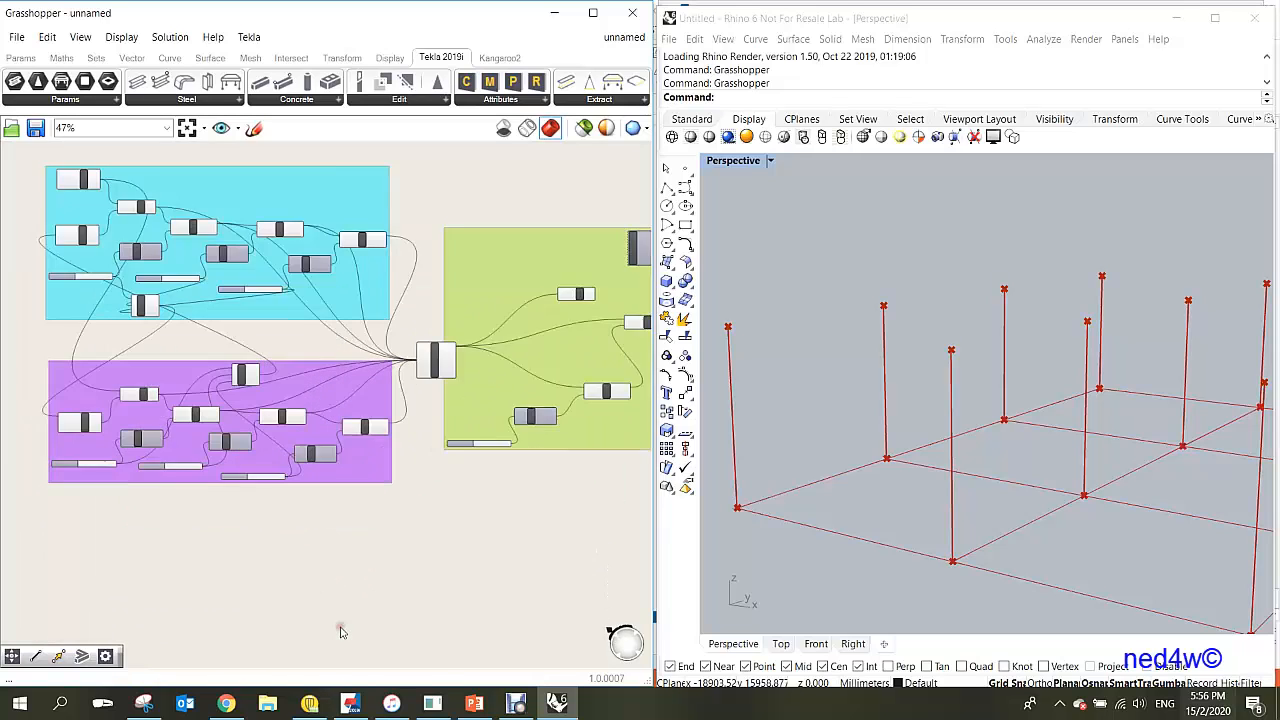
pyautogui.click(370, 585)
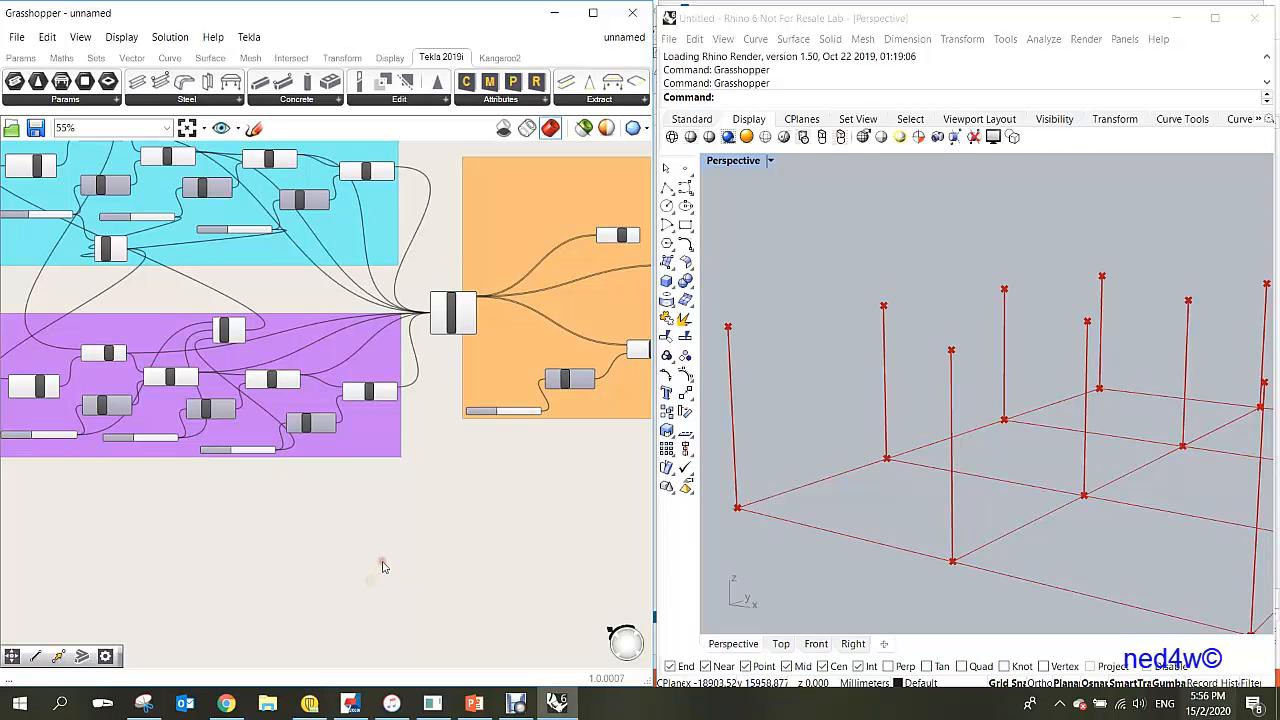
# - Add a Construct Point component on the empty canvas below the groups and shift it towards the orange group
pyautogui.doubleClick(382, 566)
pyautogui.write('con')
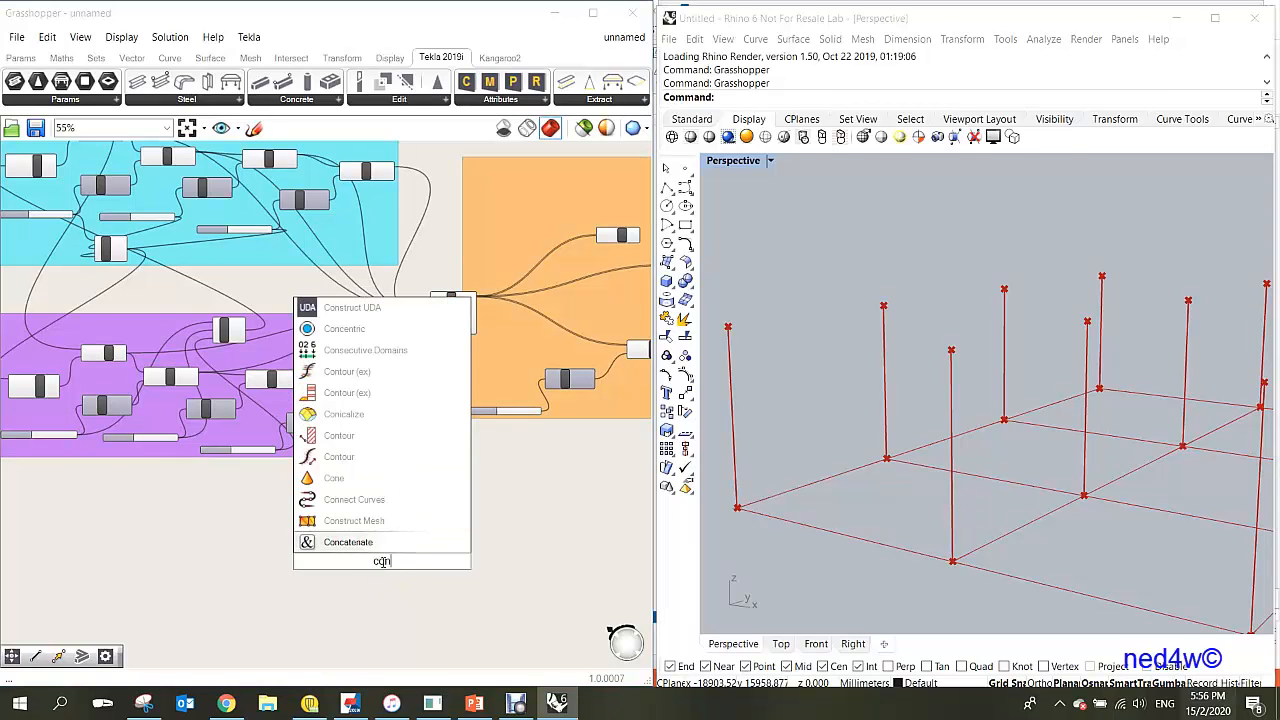
pyautogui.write('s')
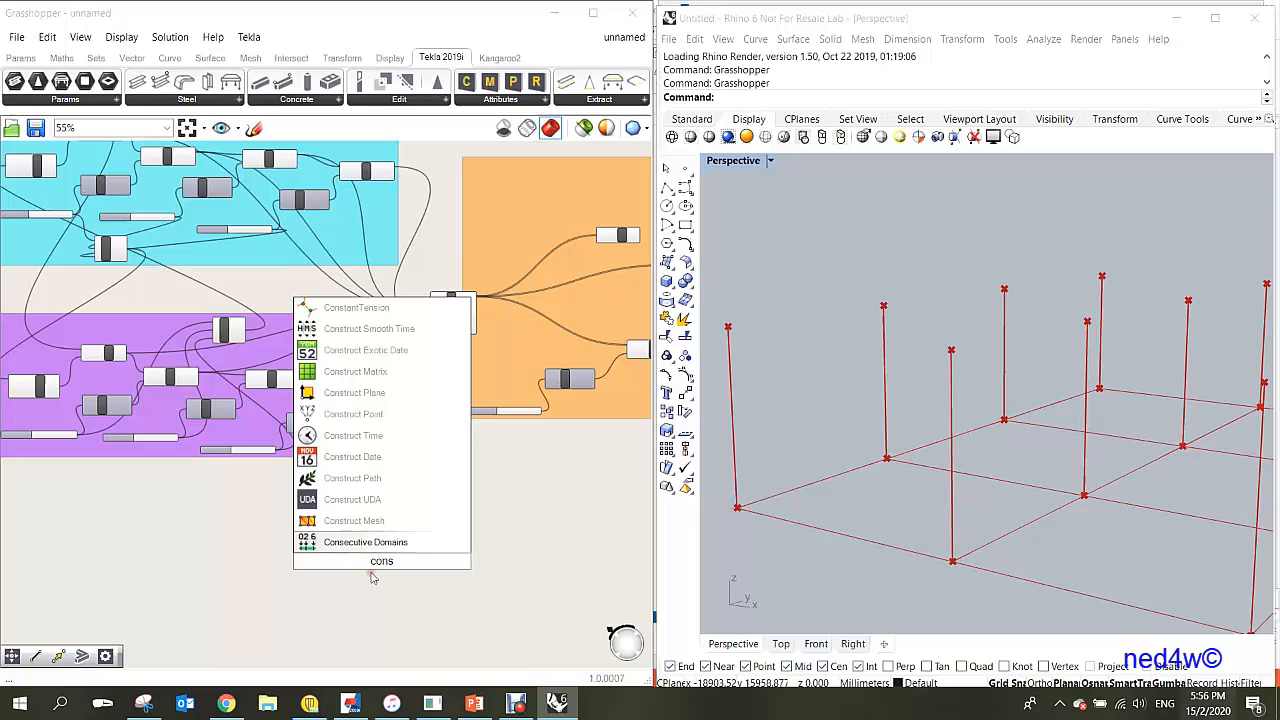
pyautogui.click(345, 414)
pyautogui.moveTo(398, 568); pyautogui.dragTo(483, 574)
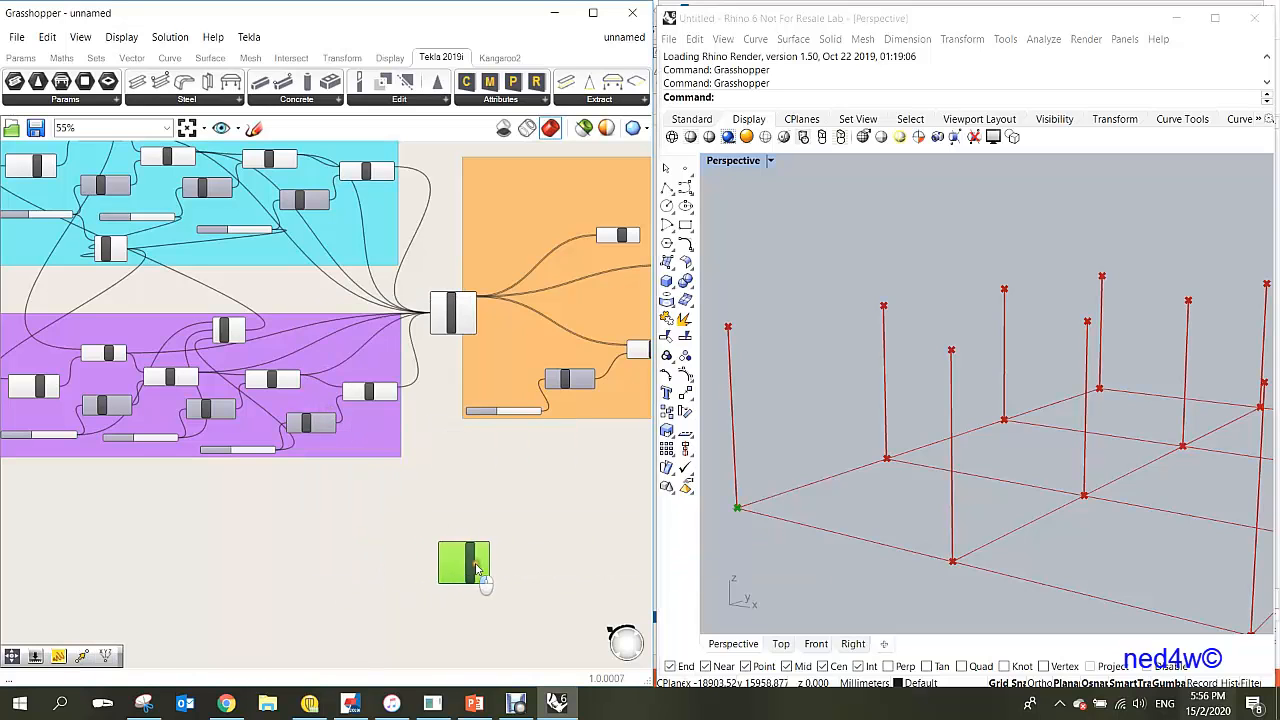
# - Connect the Unit Z component's Unit vector output to the Construct Point's Z coordinate input
pyautogui.scroll(2, 486, 582)
pyautogui.scroll(-3, 487, 587)
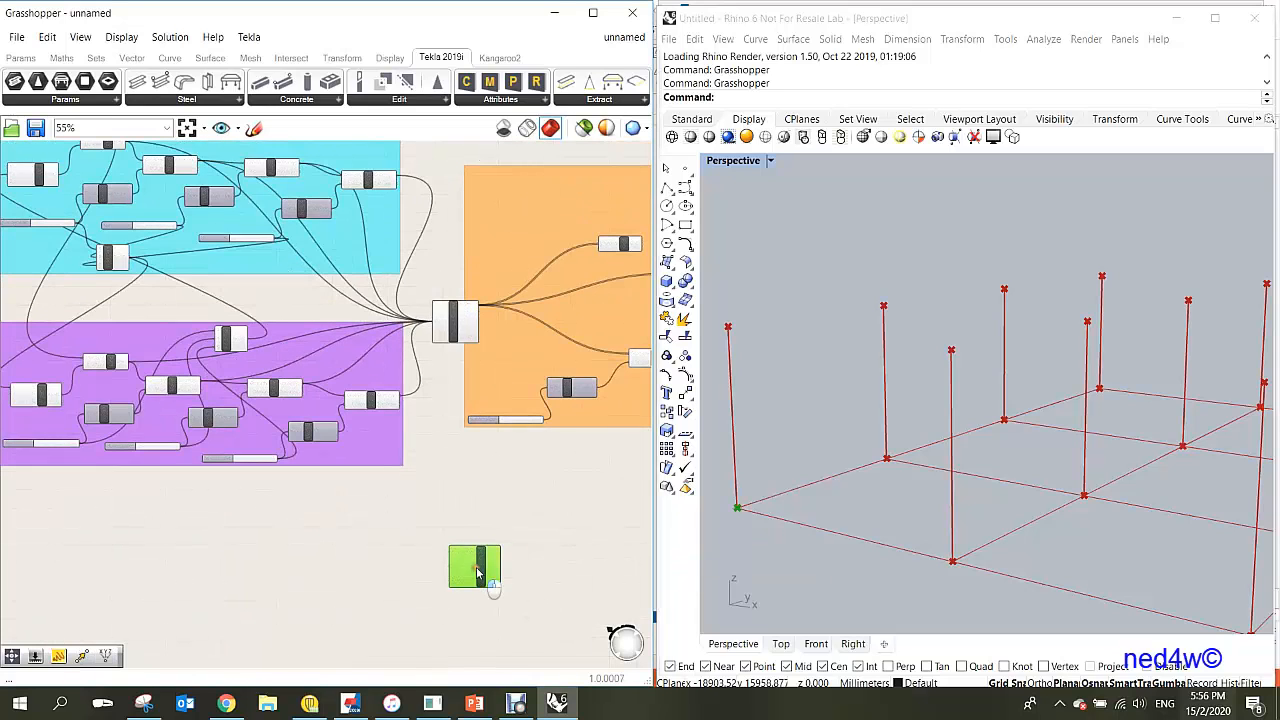
pyautogui.scroll(5, 588, 568)
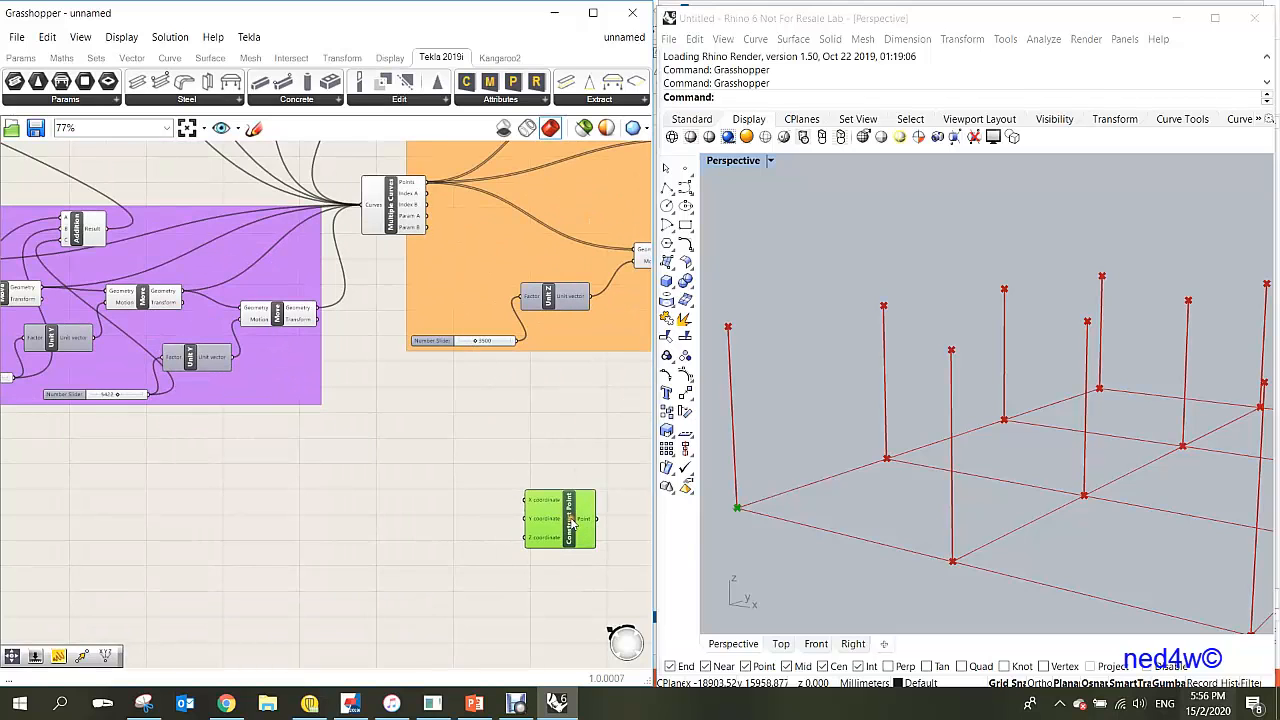
pyautogui.scroll(-4, 587, 581)
pyautogui.scroll(4, 587, 581)
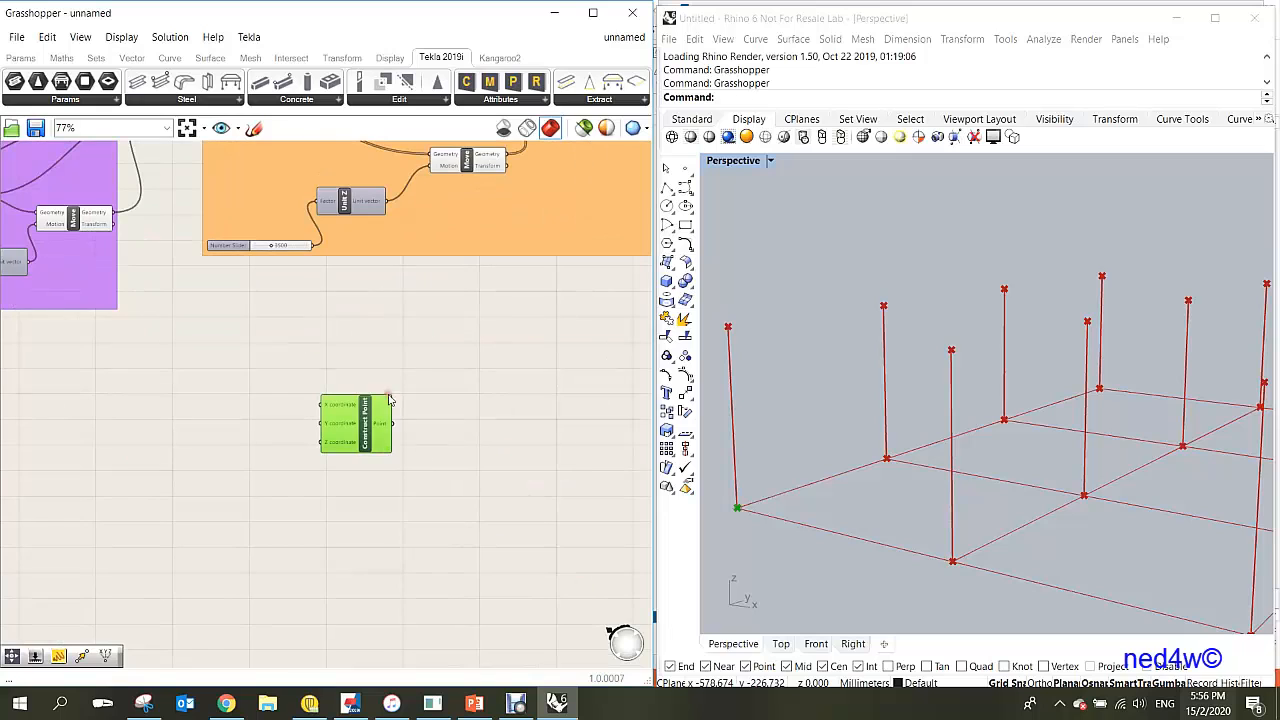
pyautogui.scroll(2, 434, 451)
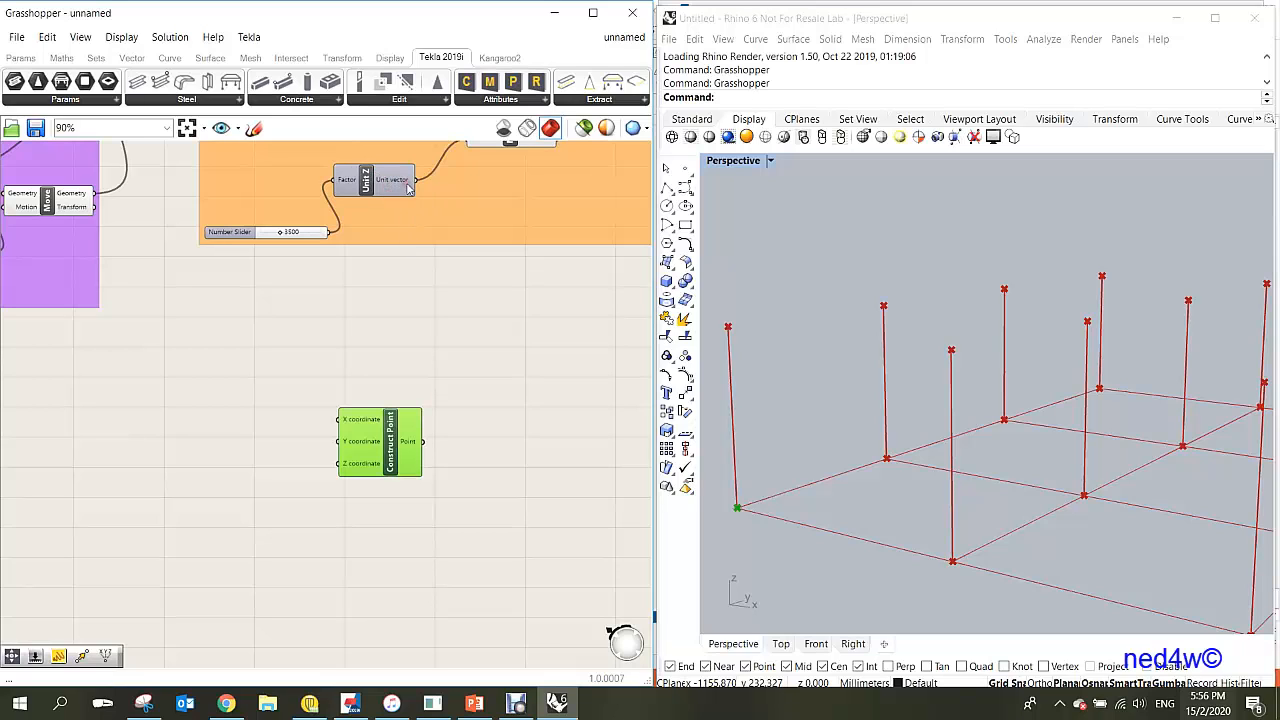
pyautogui.moveTo(420, 184); pyautogui.dragTo(338, 466)
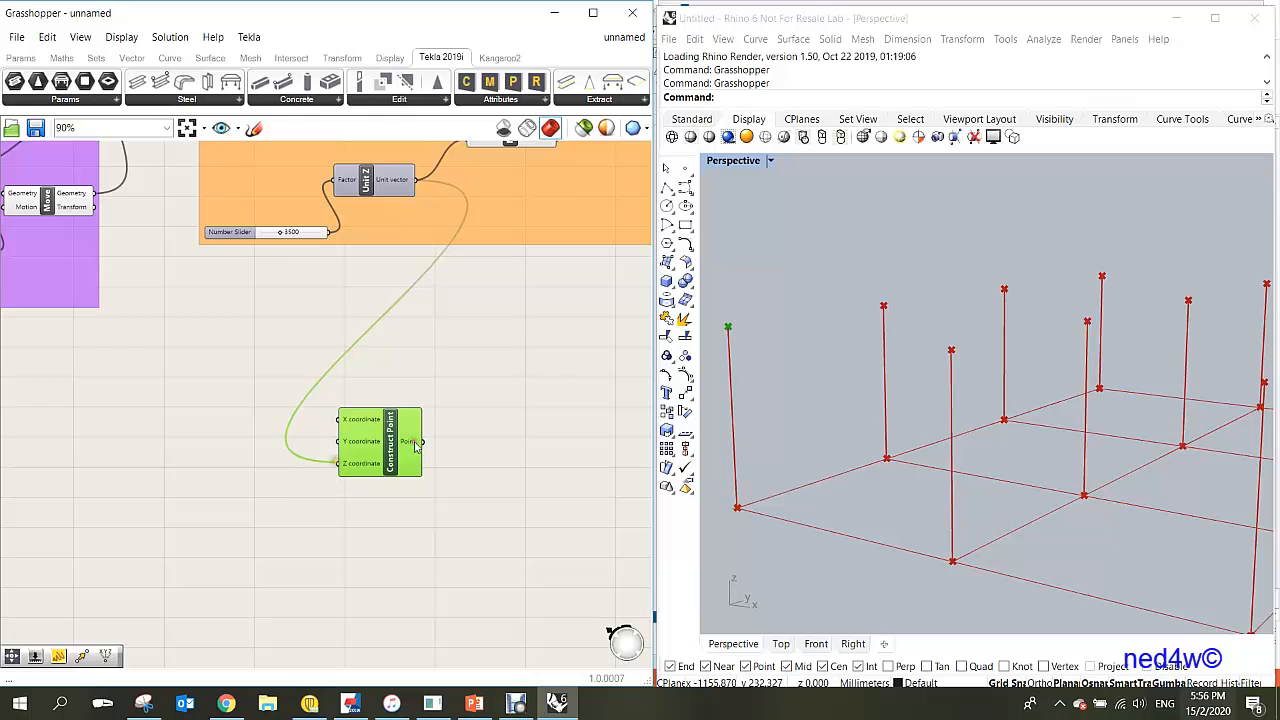
# - Set the number slider feeding Unit Z to 3290 and move Construct Point up closer to the orange group
pyautogui.scroll(-3, 760, 360)
pyautogui.scroll(3, 760, 360)
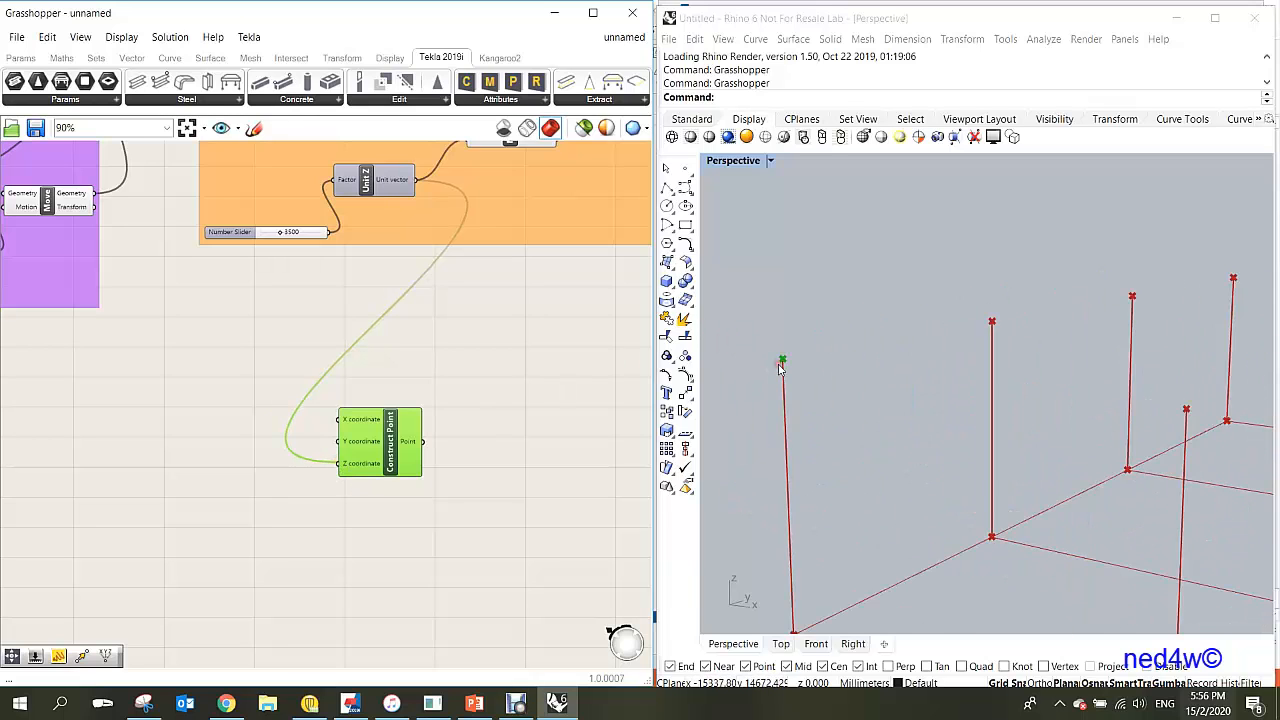
pyautogui.scroll(-3, 775, 355)
pyautogui.scroll(3, 750, 400)
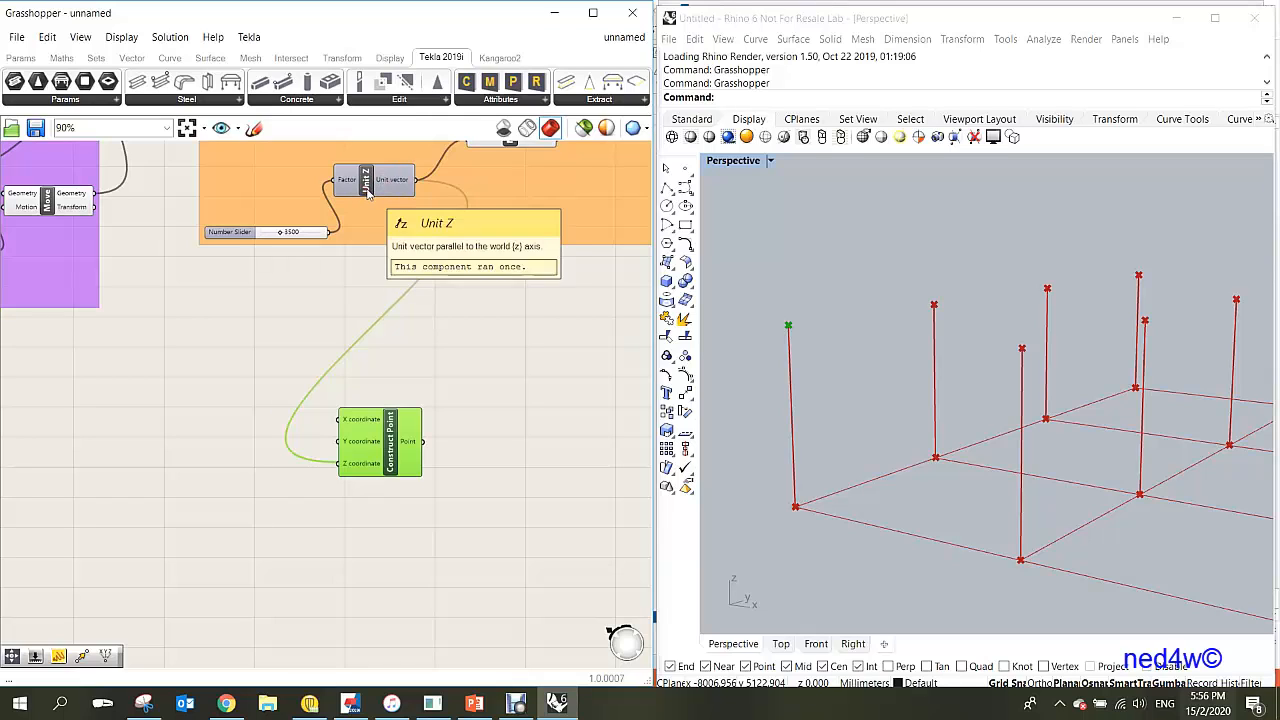
pyautogui.moveTo(285, 234)
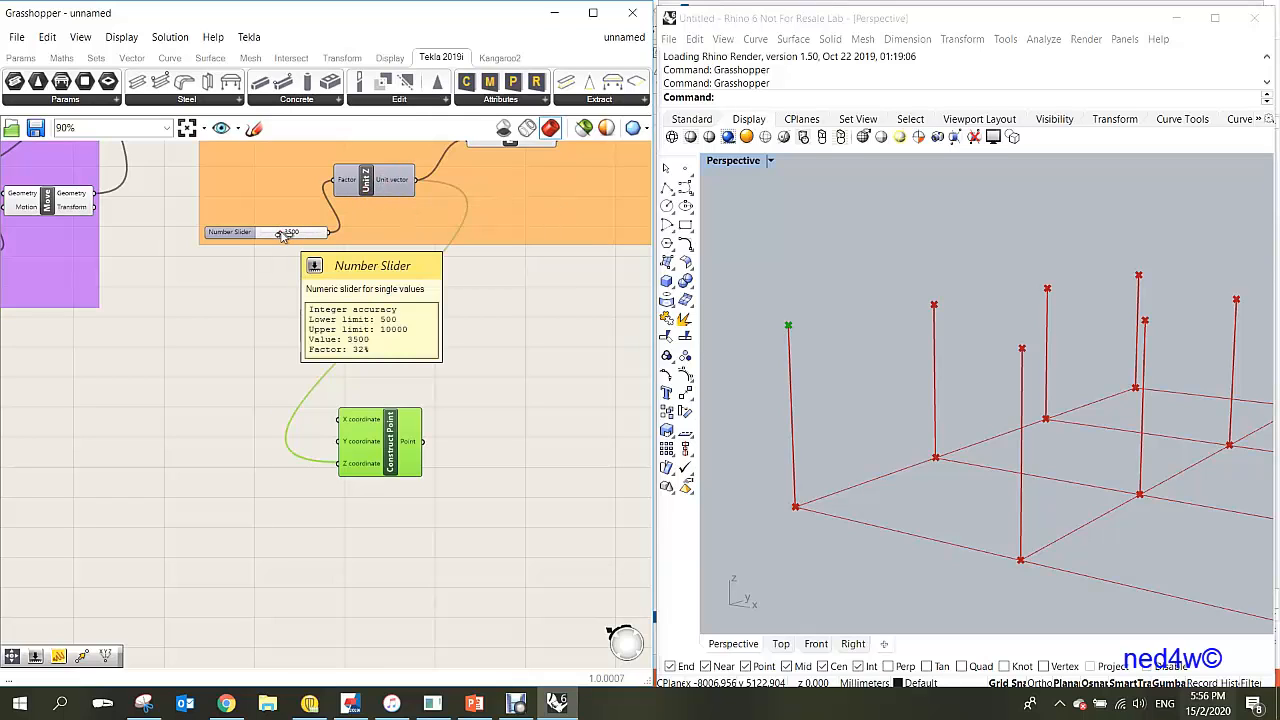
pyautogui.moveTo(282, 236)
pyautogui.mouseDown()
pyautogui.moveTo(305, 236)
pyautogui.moveTo(282, 233)
pyautogui.mouseUp()
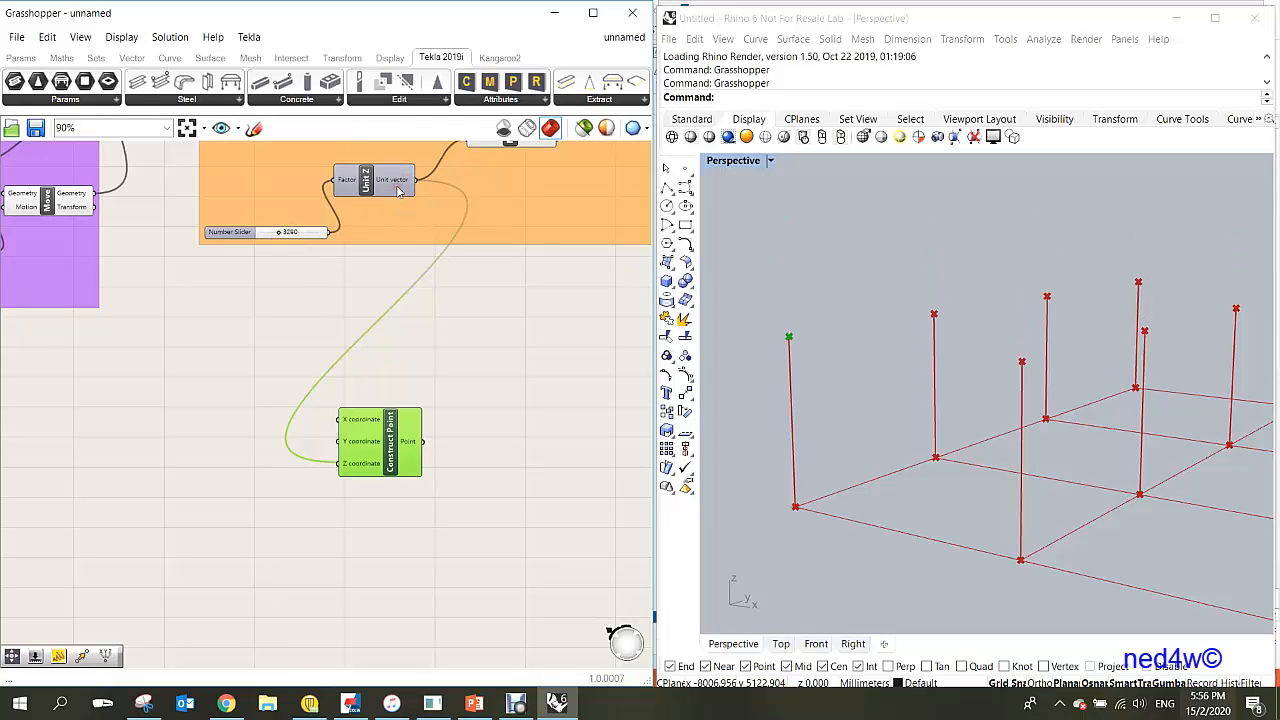
pyautogui.moveTo(400, 190)
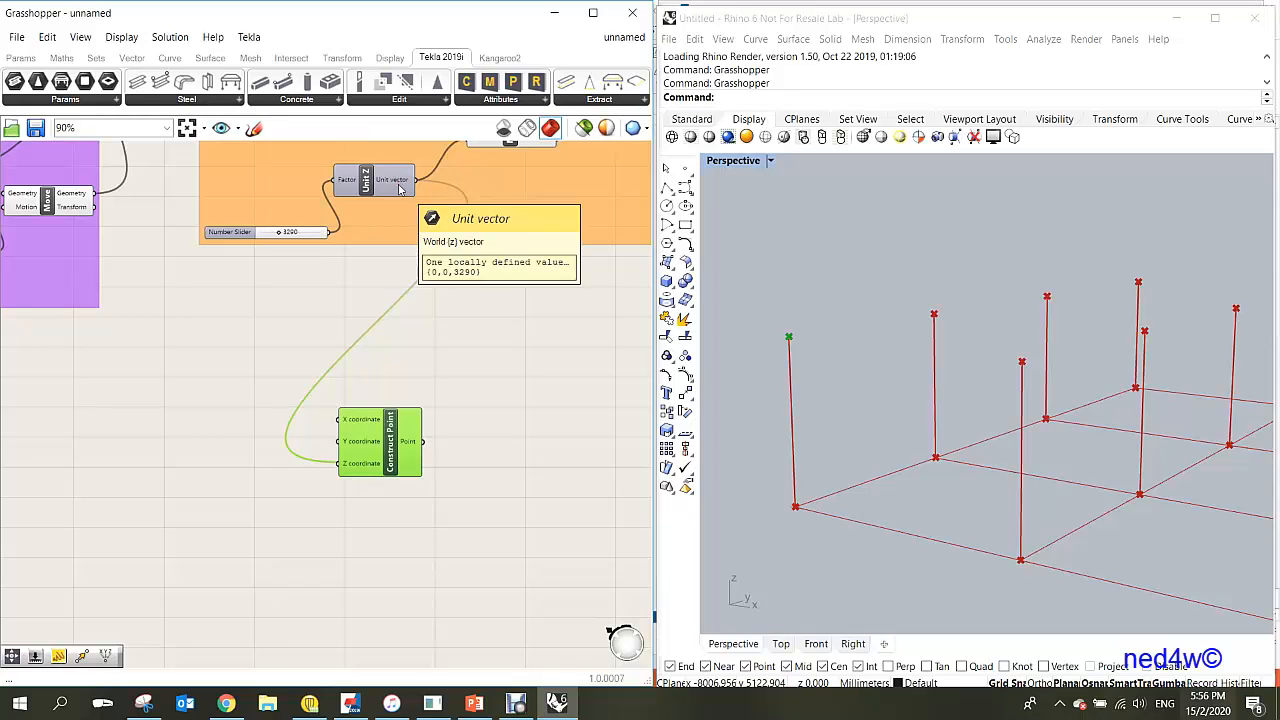
pyautogui.moveTo(394, 463); pyautogui.dragTo(391, 434)
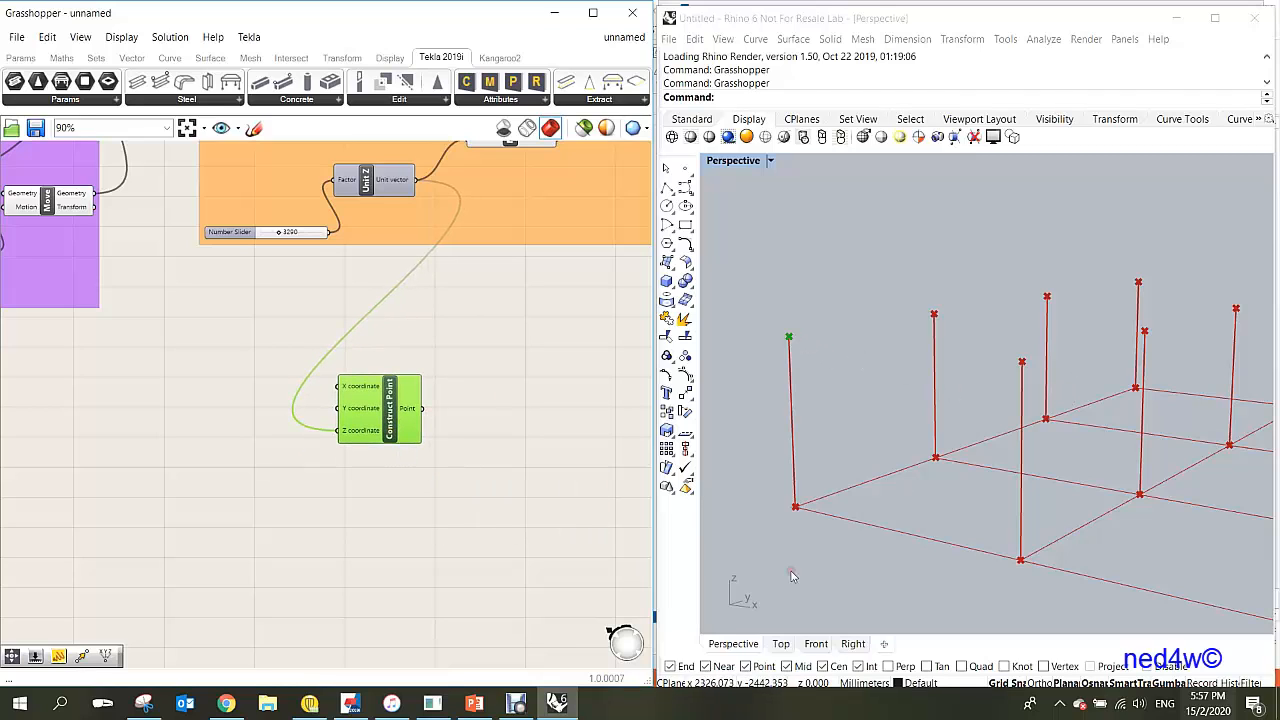
# - Add a Move component below and beside Construct Point and connect Construct Point's Point output to its Geometry input
pyautogui.scroll(5, 722, 627)
pyautogui.scroll(-5, 722, 627)
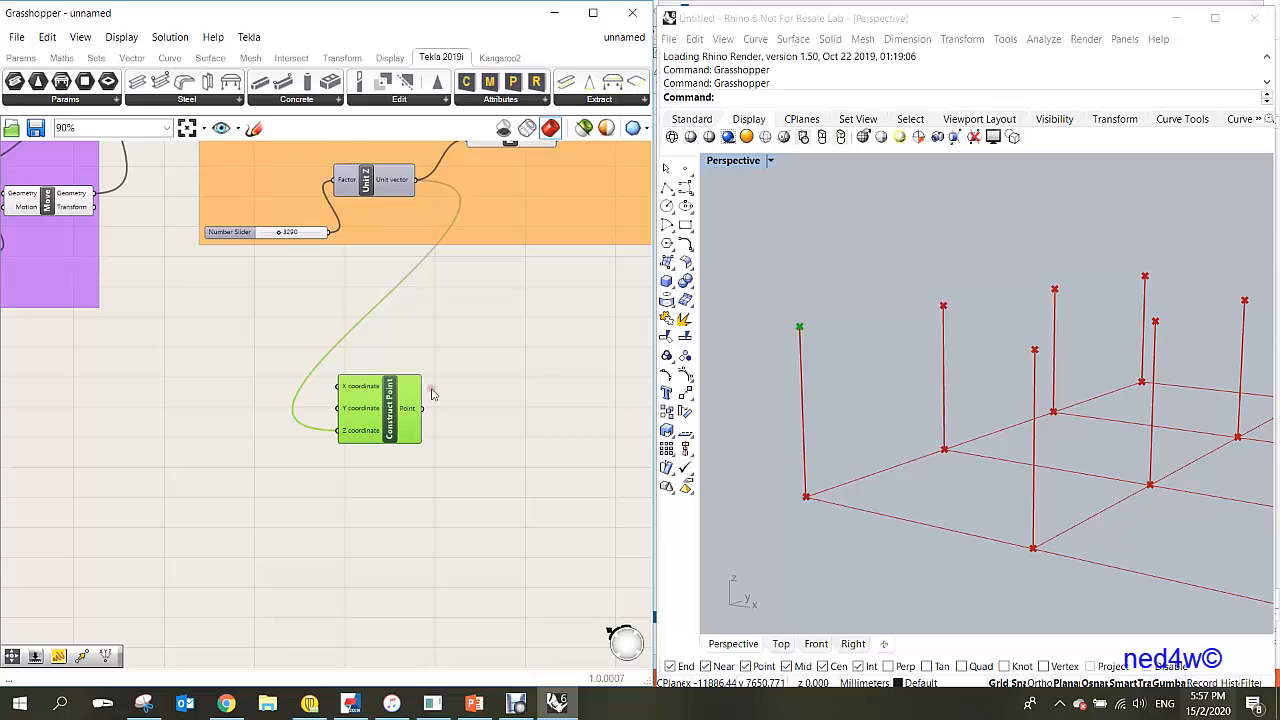
pyautogui.scroll(2, 419, 437)
pyautogui.scroll(-4, 481, 485)
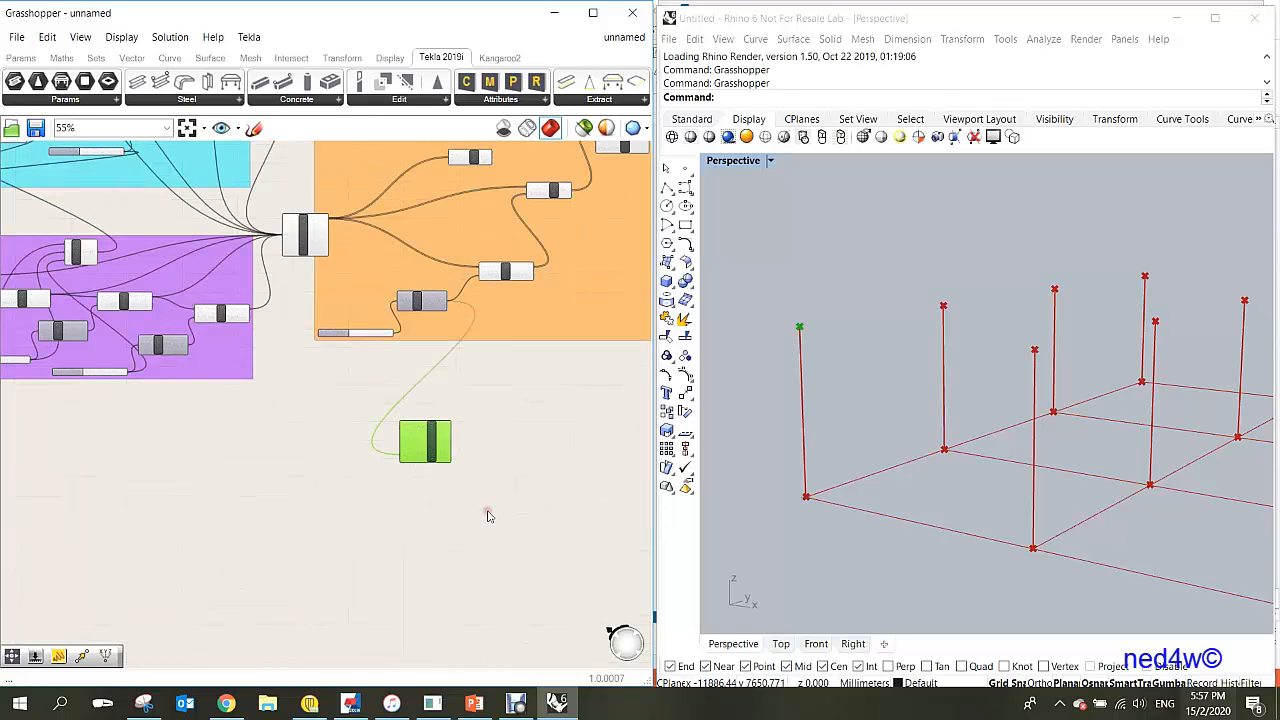
pyautogui.doubleClick(487, 514)
pyautogui.write('move')
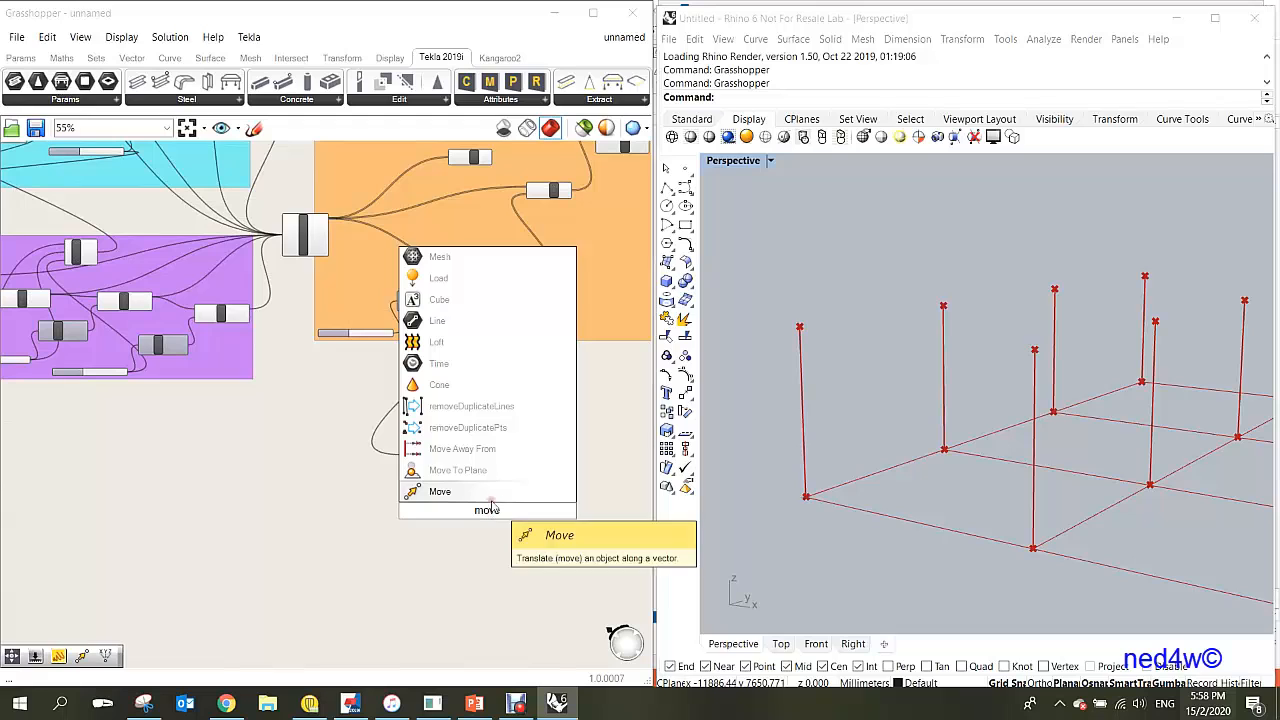
pyautogui.click(466, 496)
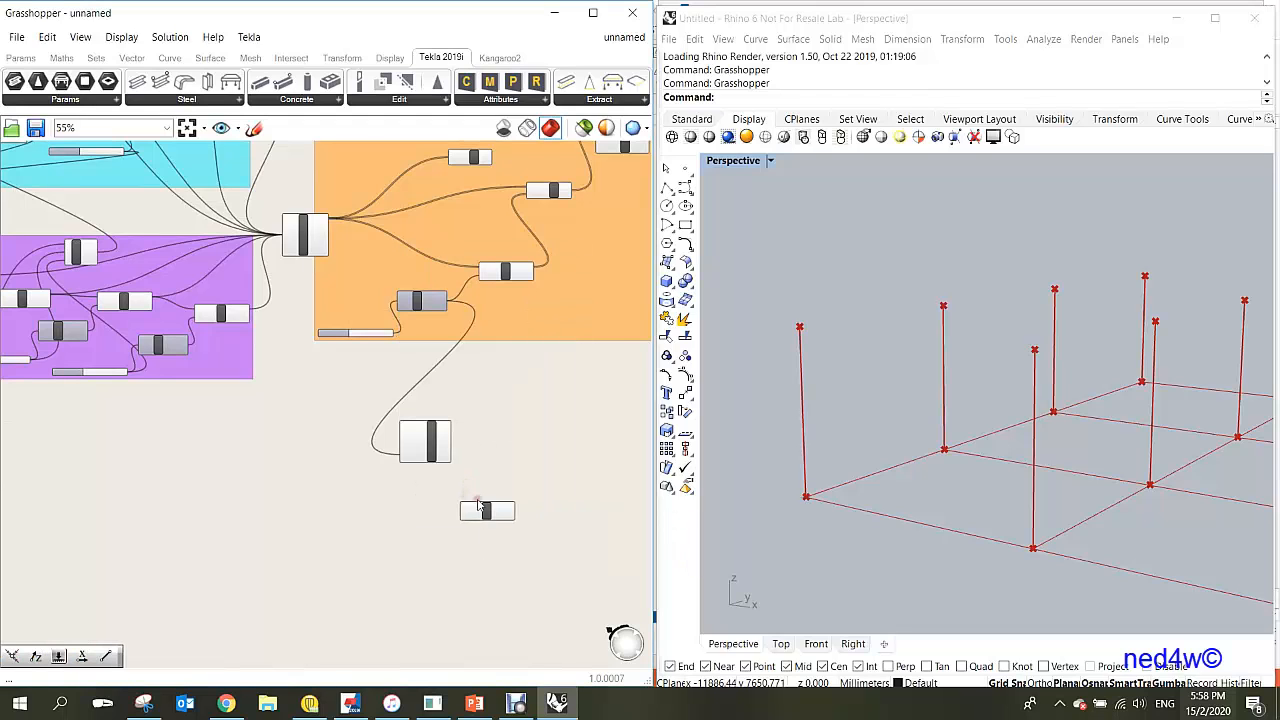
pyautogui.moveTo(479, 507); pyautogui.dragTo(519, 489)
pyautogui.scroll(2, 520, 484)
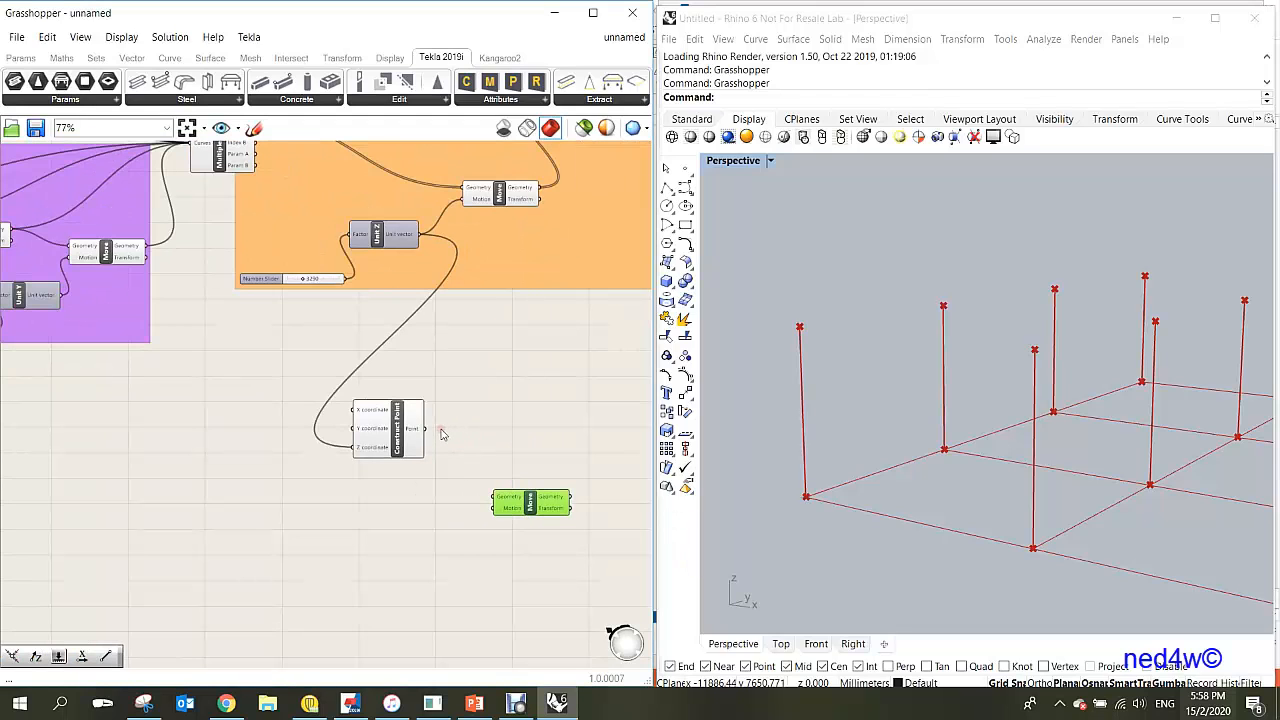
pyautogui.moveTo(423, 430); pyautogui.dragTo(488, 503)
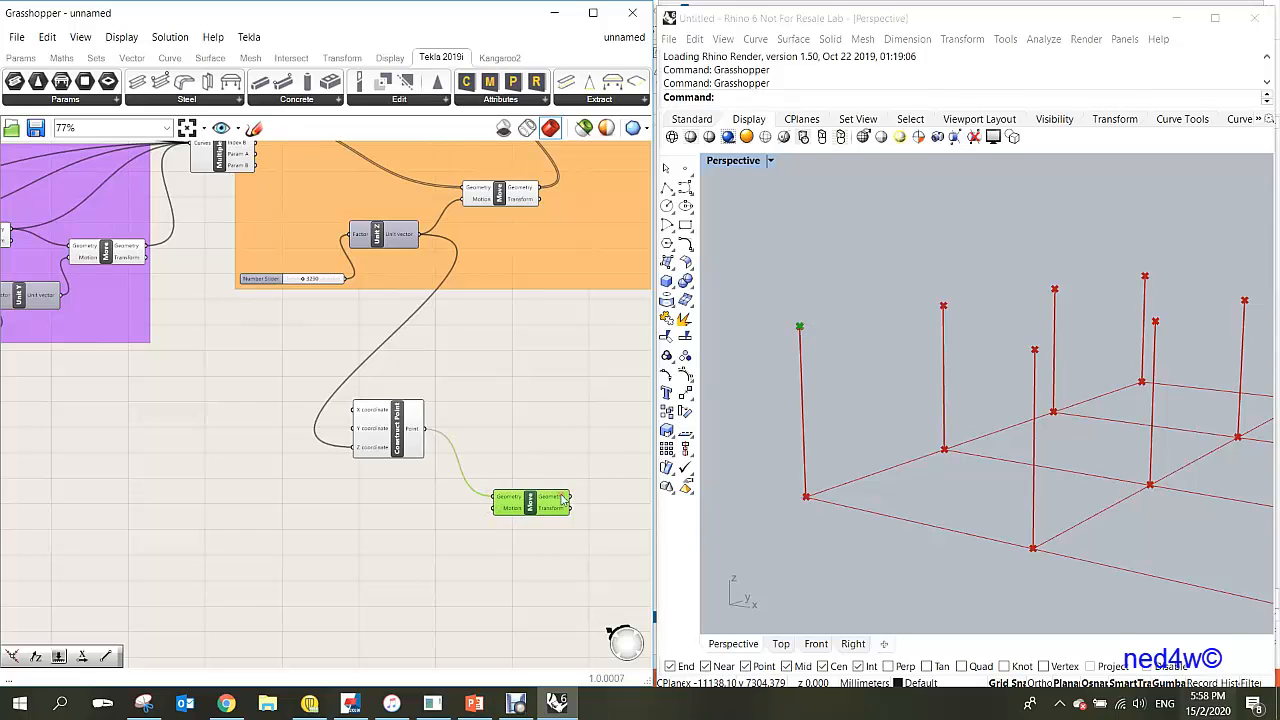
# - Bring the new Move component into the cyan group and connect the 5105 slider's Unit X vector to its Motion input
pyautogui.moveTo(514, 512)
pyautogui.scroll(-6, 533, 513)
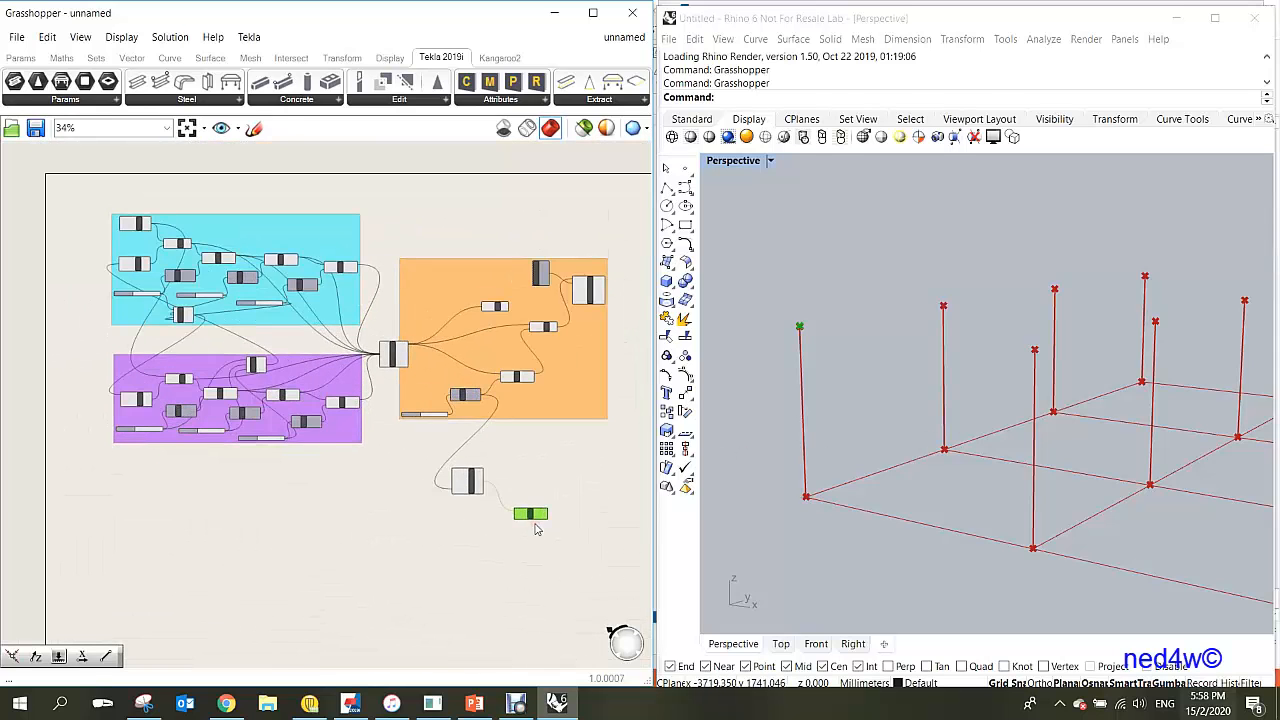
pyautogui.scroll(8, 296, 374)
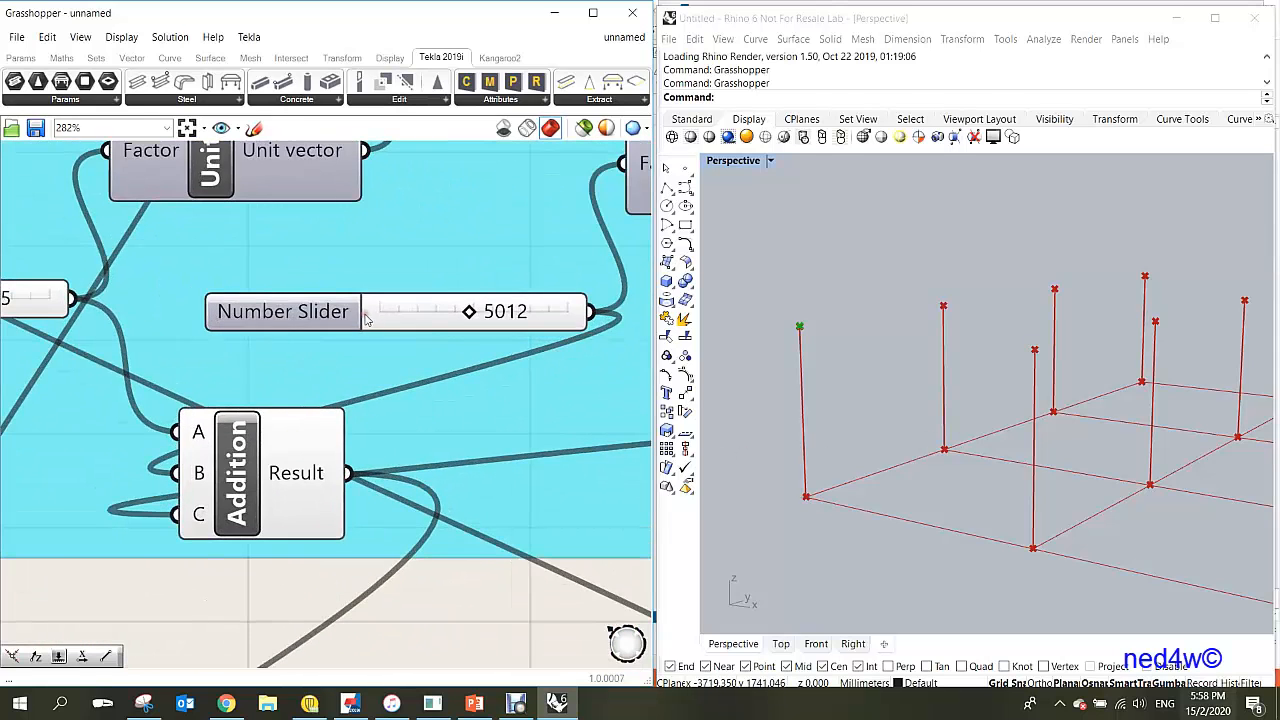
pyautogui.scroll(-8, 300, 300)
pyautogui.scroll(9, 225, 287)
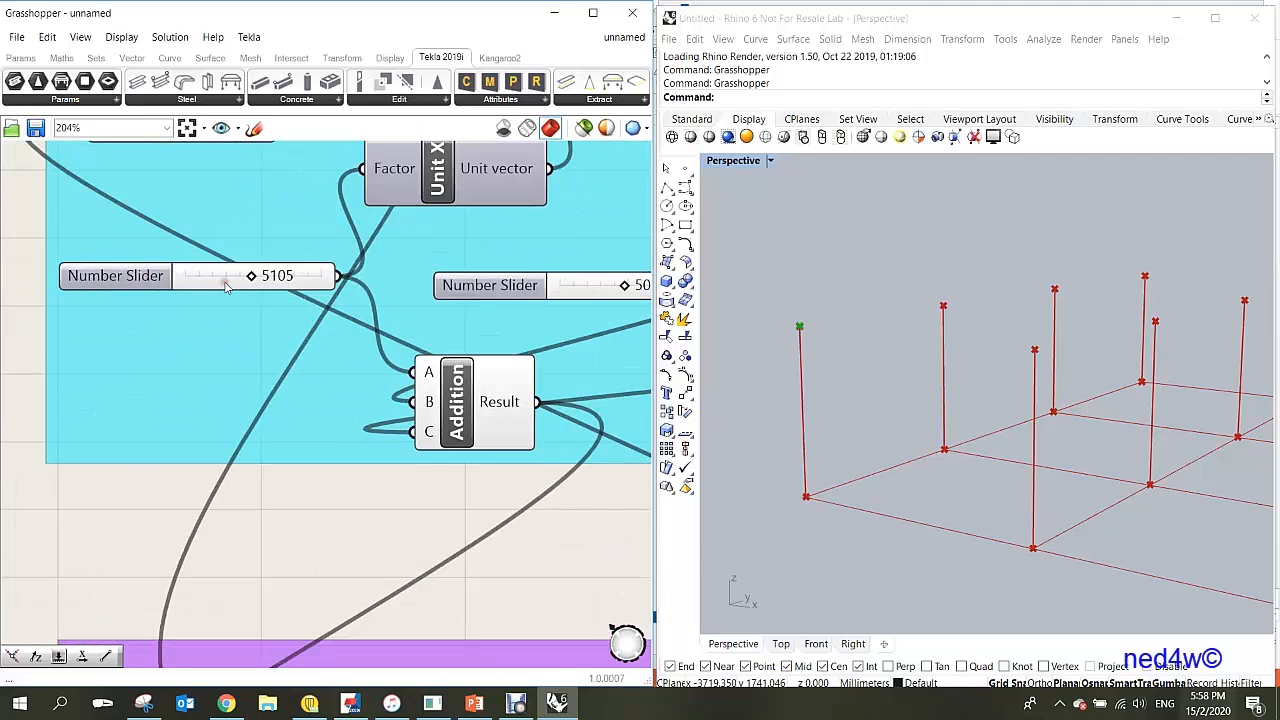
pyautogui.scroll(-8, 262, 281)
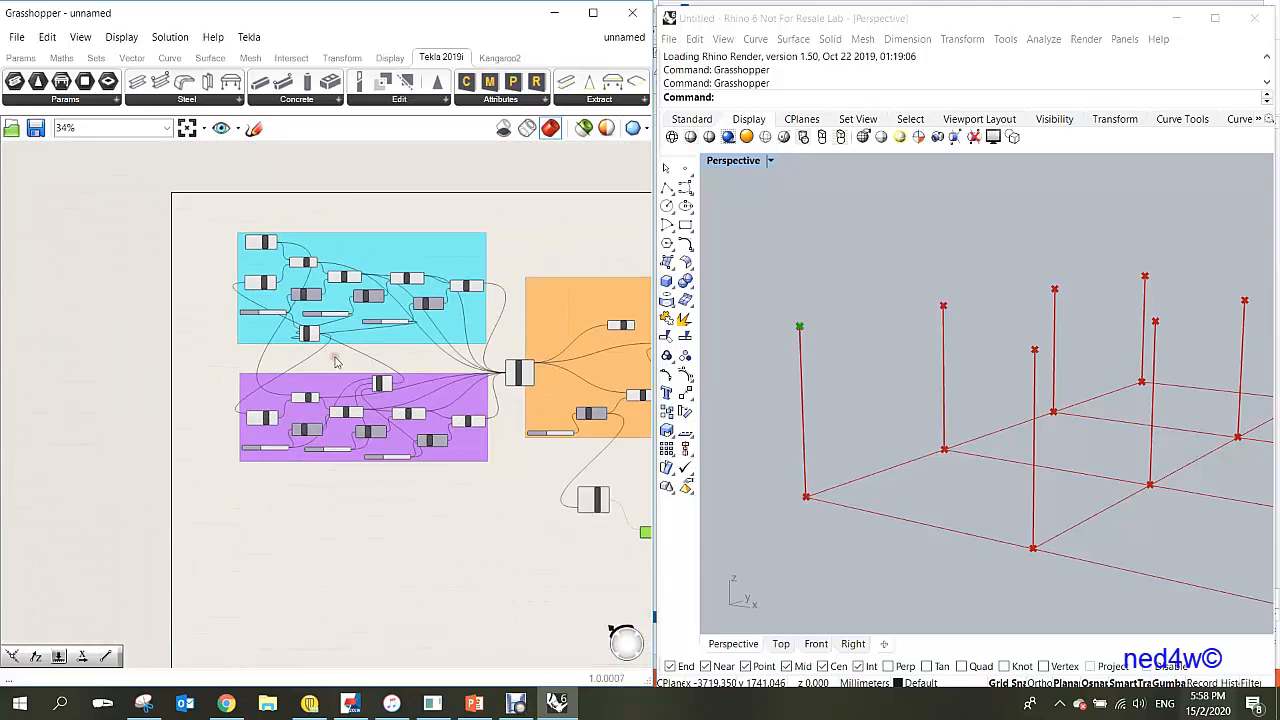
pyautogui.moveTo(648, 540); pyautogui.dragTo(354, 248)
pyautogui.scroll(4, 312, 262)
pyautogui.scroll(3, 312, 262)
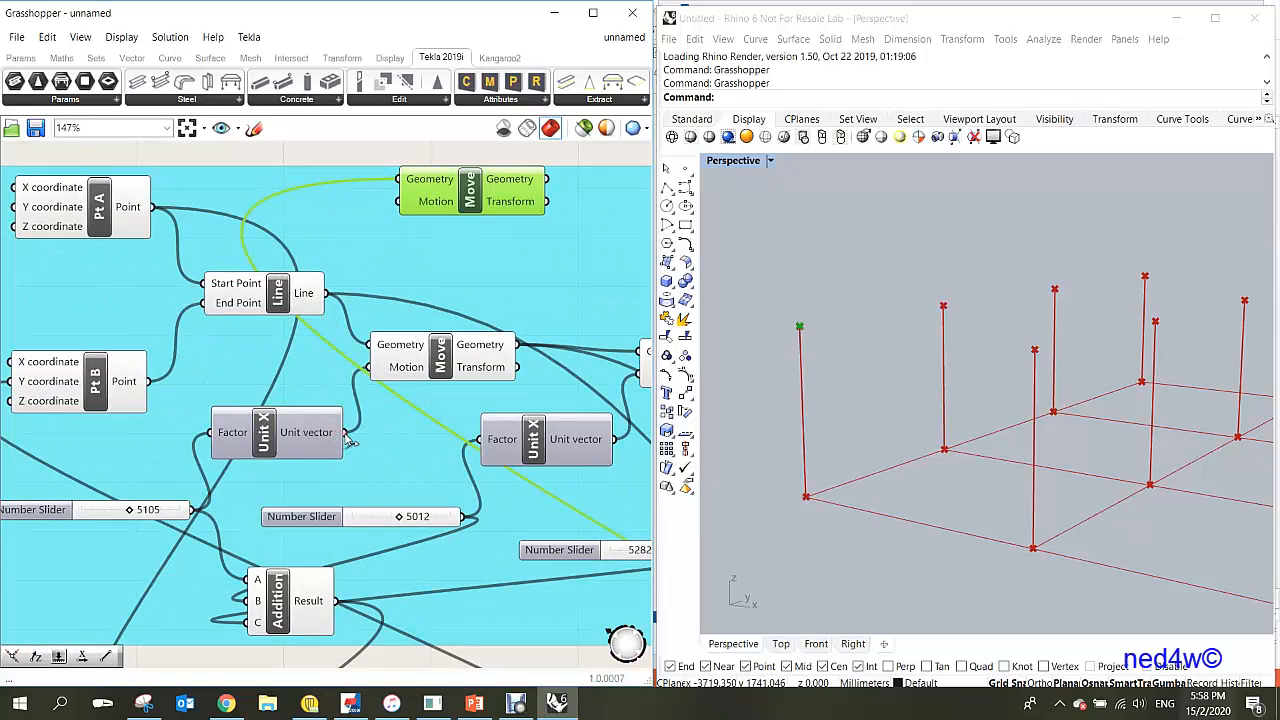
pyautogui.moveTo(343, 432); pyautogui.dragTo(396, 204)
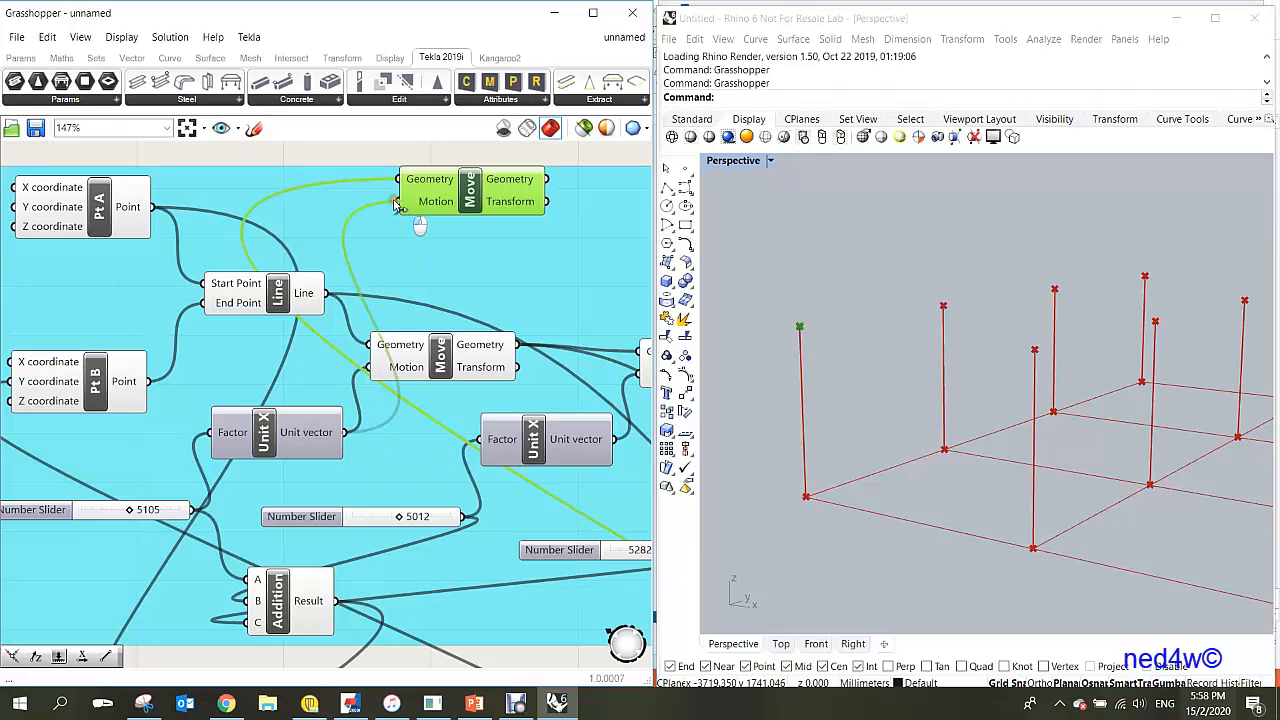
pyautogui.moveTo(396, 204); pyautogui.dragTo(397, 203)
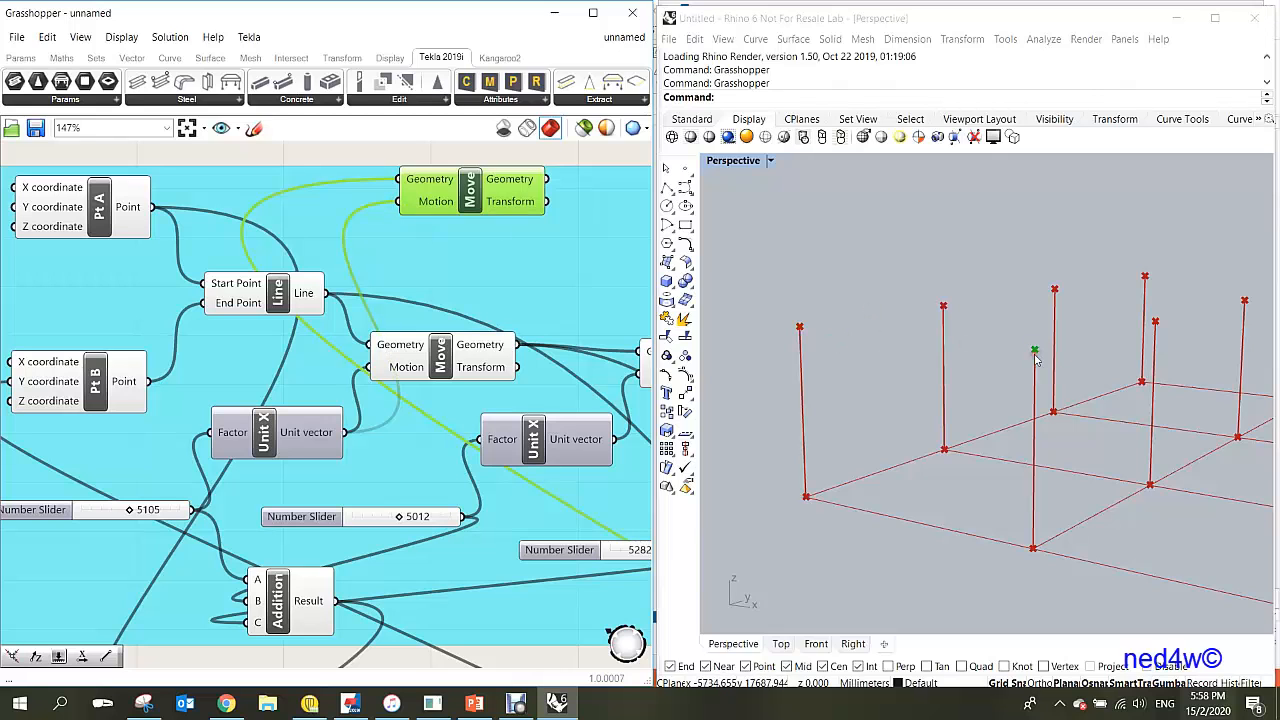
# - Return the new Move component to the empty canvas below the orange group, just beside Construct Point
pyautogui.scroll(-4, 333, 476)
pyautogui.scroll(-7, 333, 476)
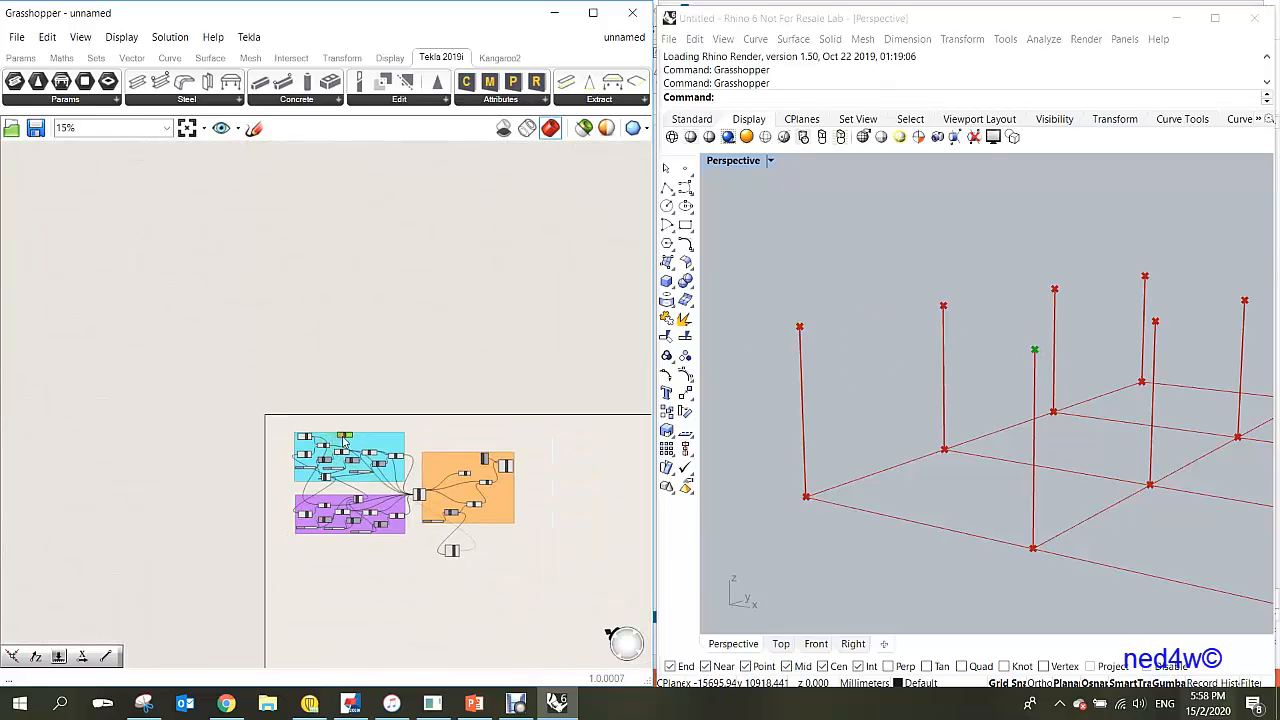
pyautogui.moveTo(421, 505); pyautogui.dragTo(481, 568)
pyautogui.scroll(9, 480, 568)
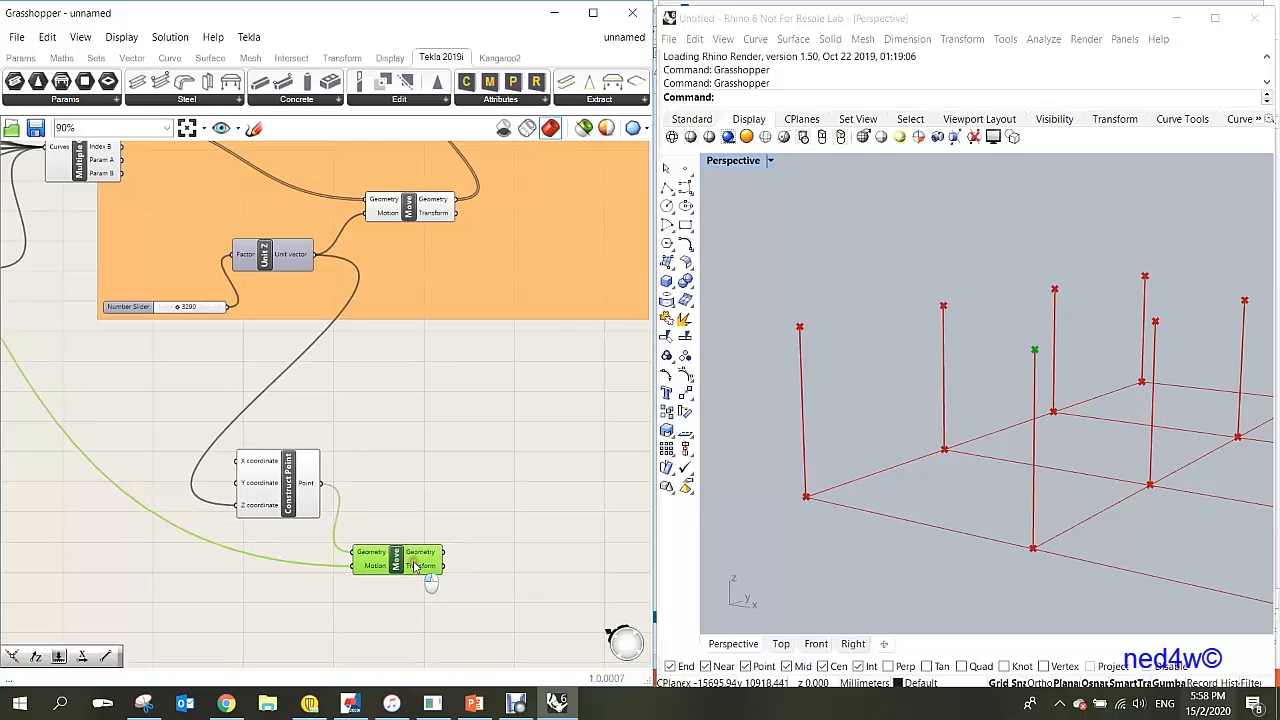
pyautogui.scroll(4, 418, 566)
pyautogui.scroll(-4, 400, 565)
pyautogui.scroll(4, 390, 570)
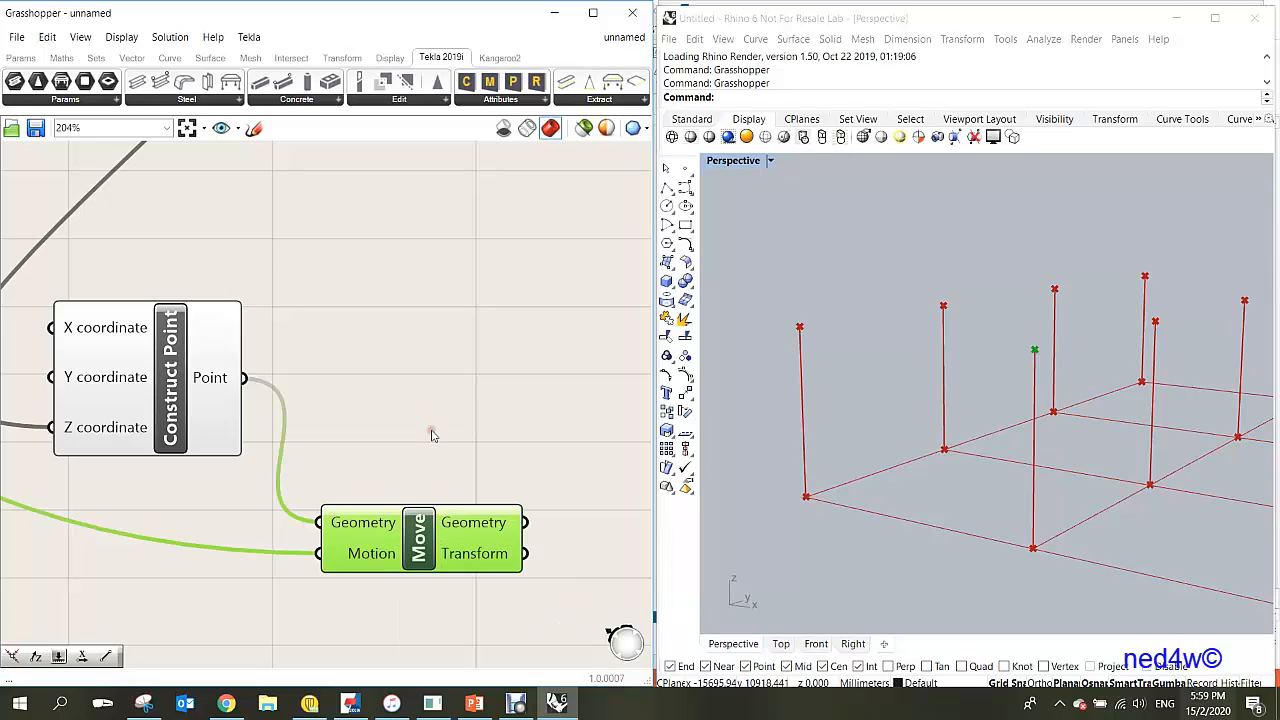
pyautogui.scroll(-3, 415, 545)
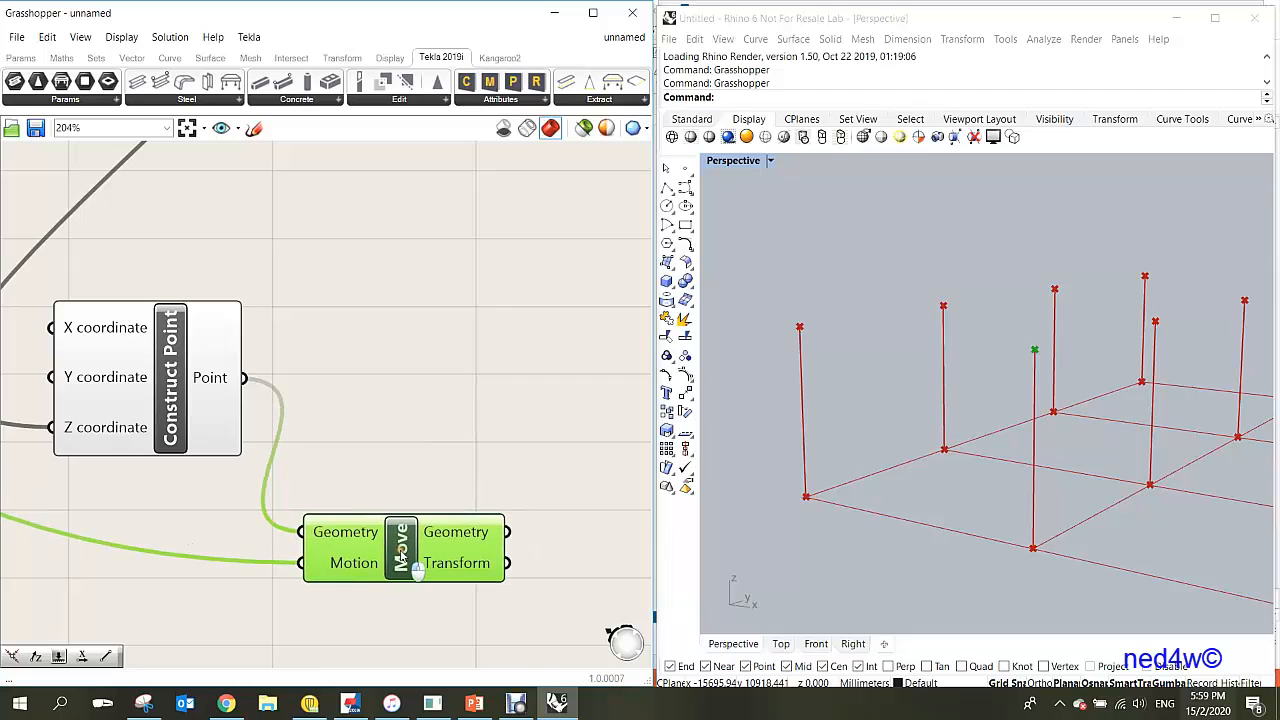
pyautogui.scroll(2, 405, 560)
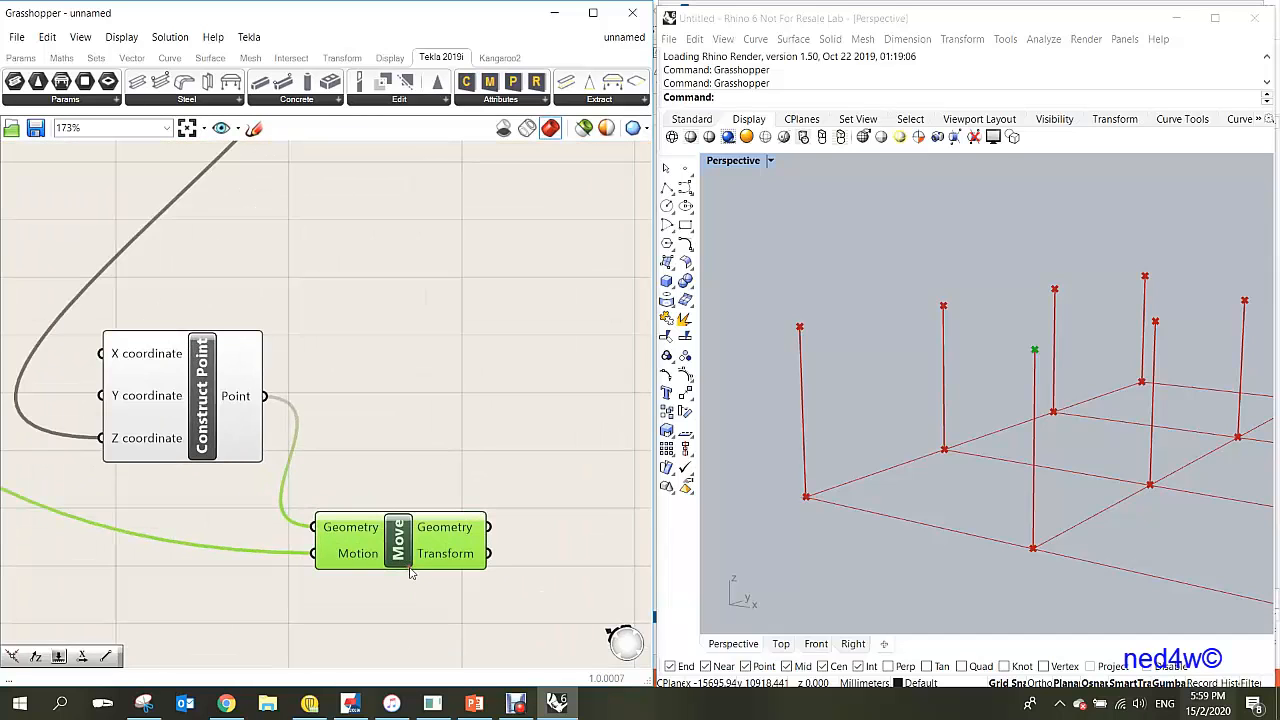
# - Add a Line component with Construct Point's Point output as Start Point and the new Move's Geometry output as End Point
pyautogui.click(204, 383)
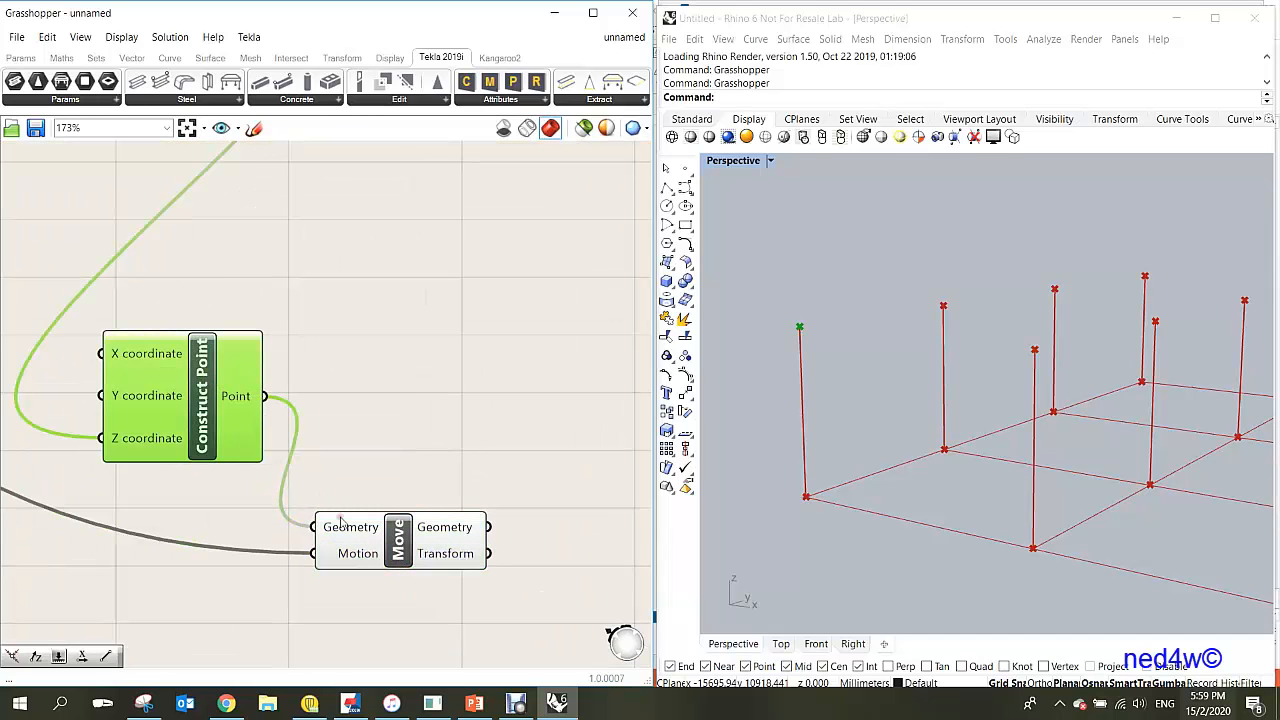
pyautogui.click(400, 553)
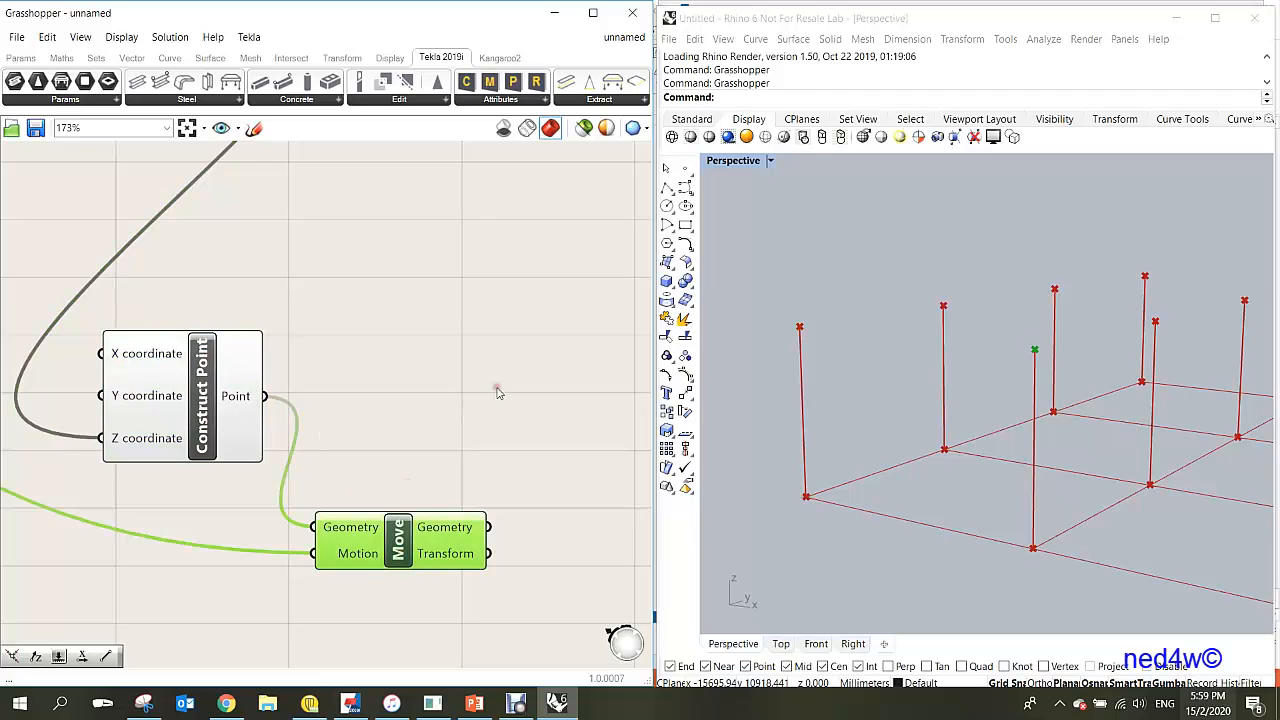
pyautogui.doubleClick(534, 373)
pyautogui.write('line')
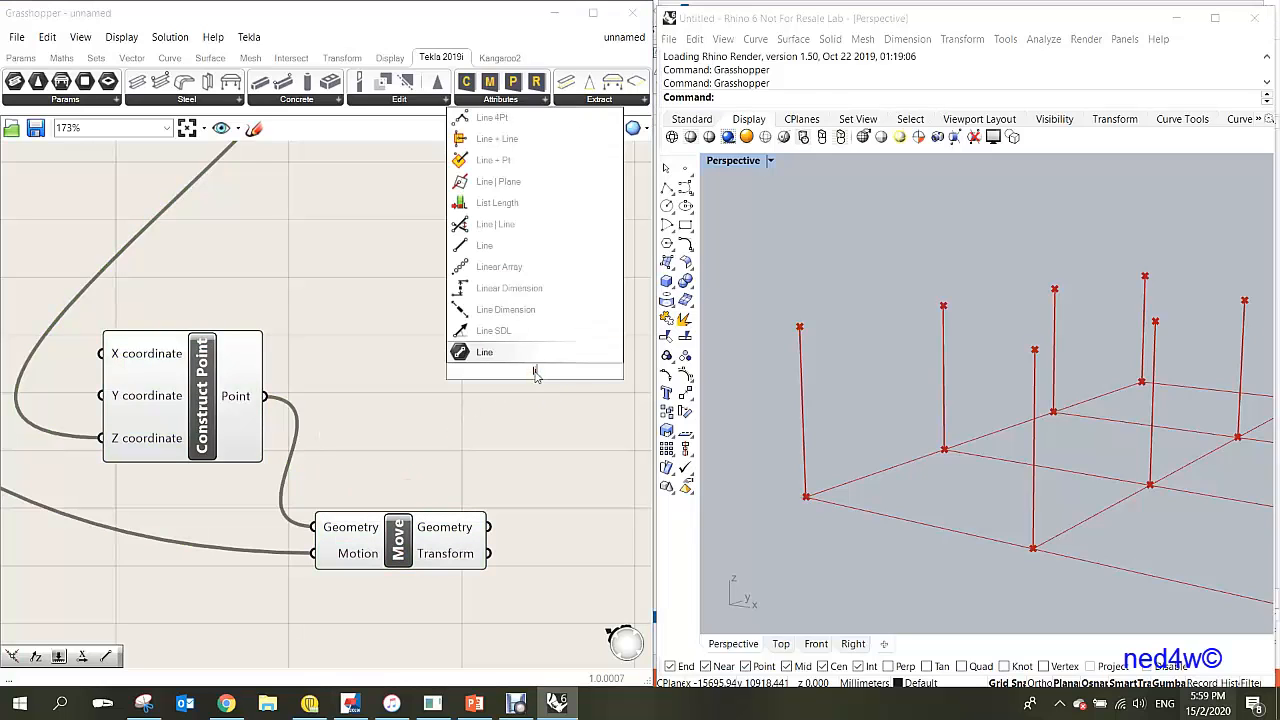
pyautogui.press('Return')
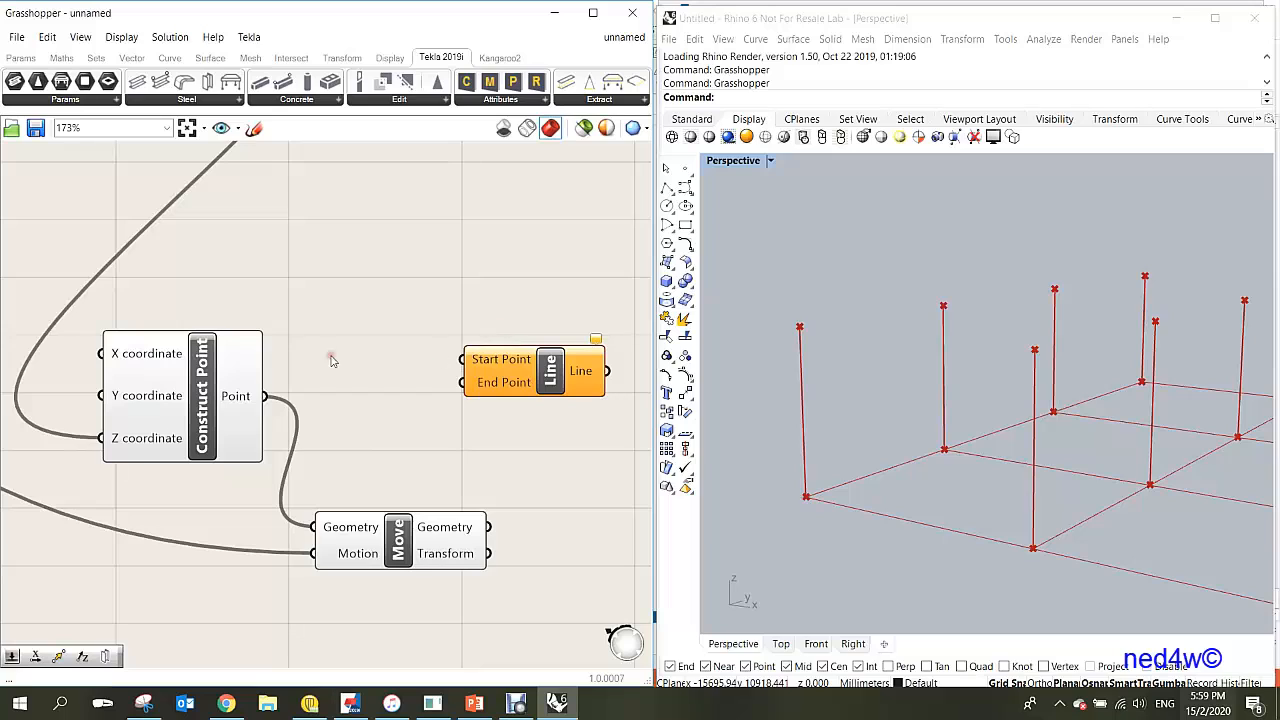
pyautogui.moveTo(266, 397); pyautogui.dragTo(463, 360)
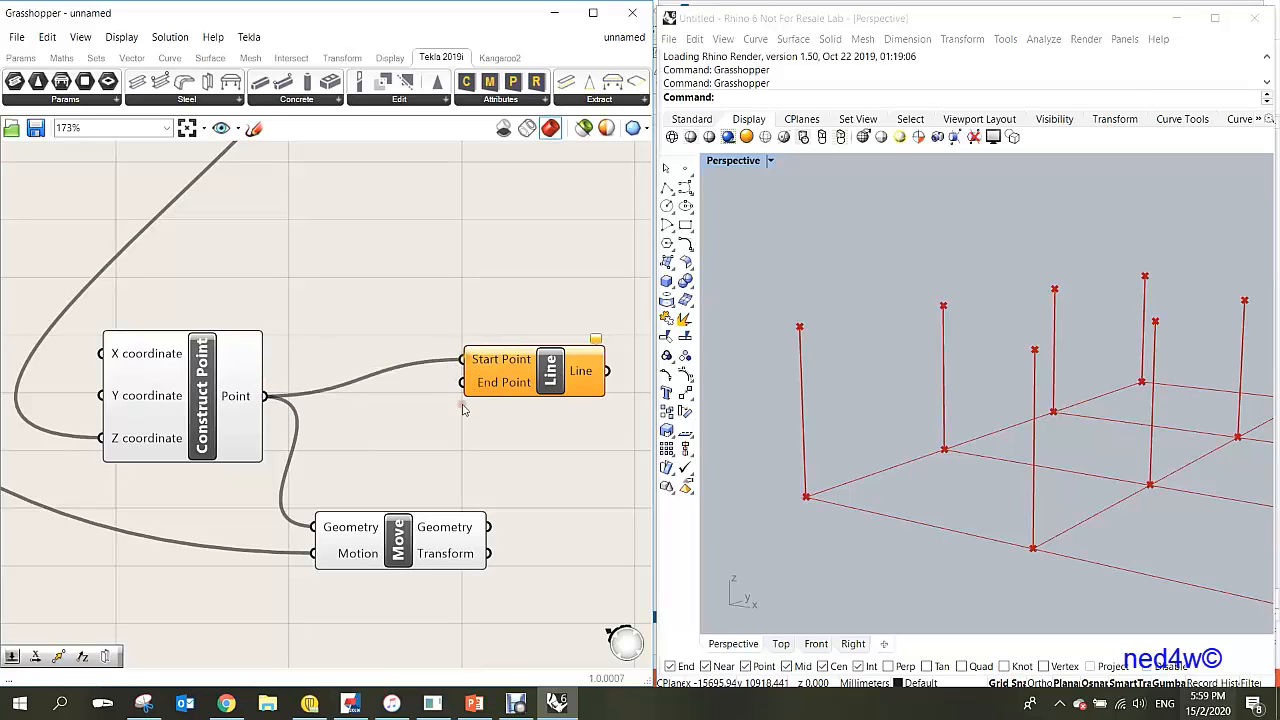
pyautogui.moveTo(488, 527); pyautogui.dragTo(460, 386)
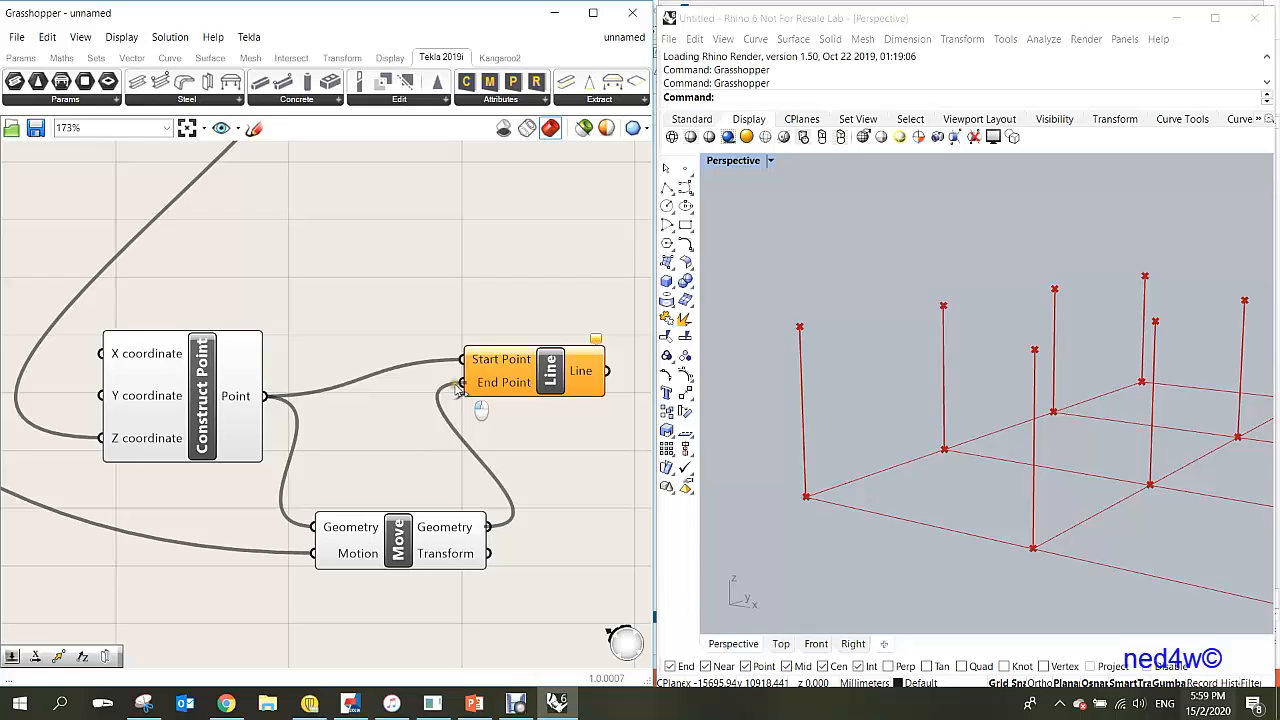
# - Select the new Line component to highlight its line in the viewport, and nudge it slightly closer to Construct Point
pyautogui.scroll(-2, 370, 445)
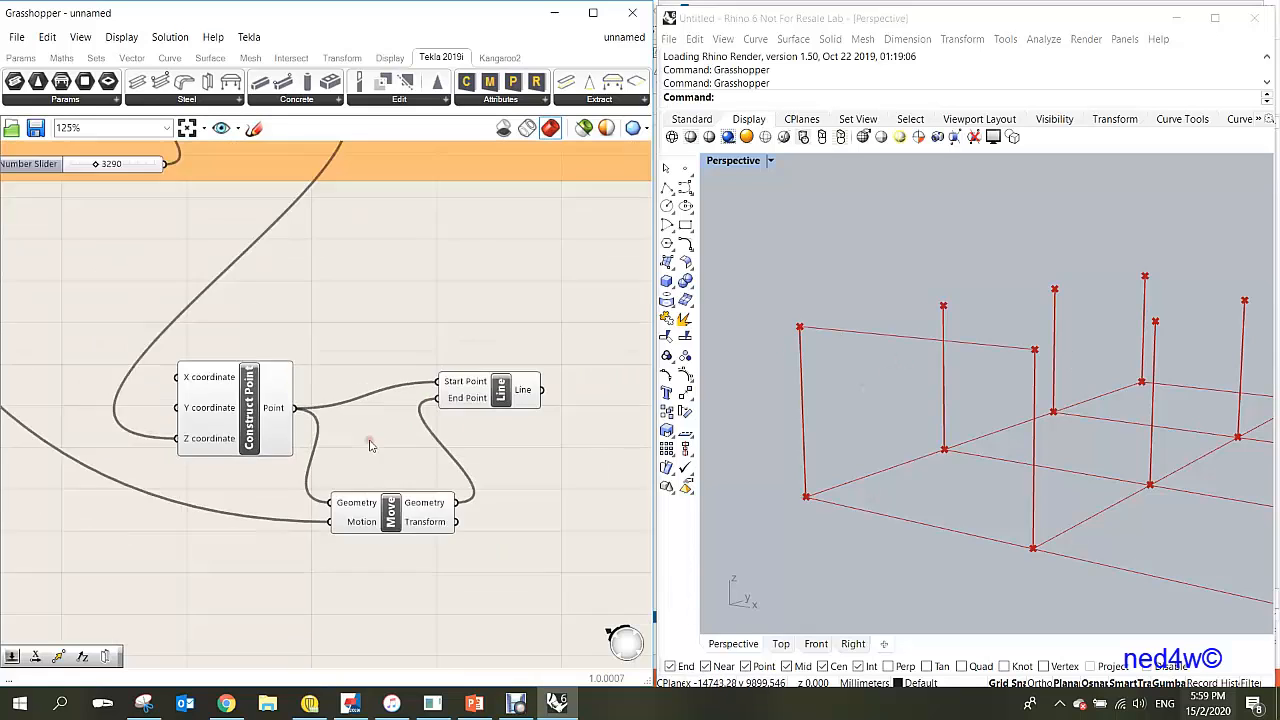
pyautogui.scroll(1, 470, 400)
pyautogui.click(485, 400)
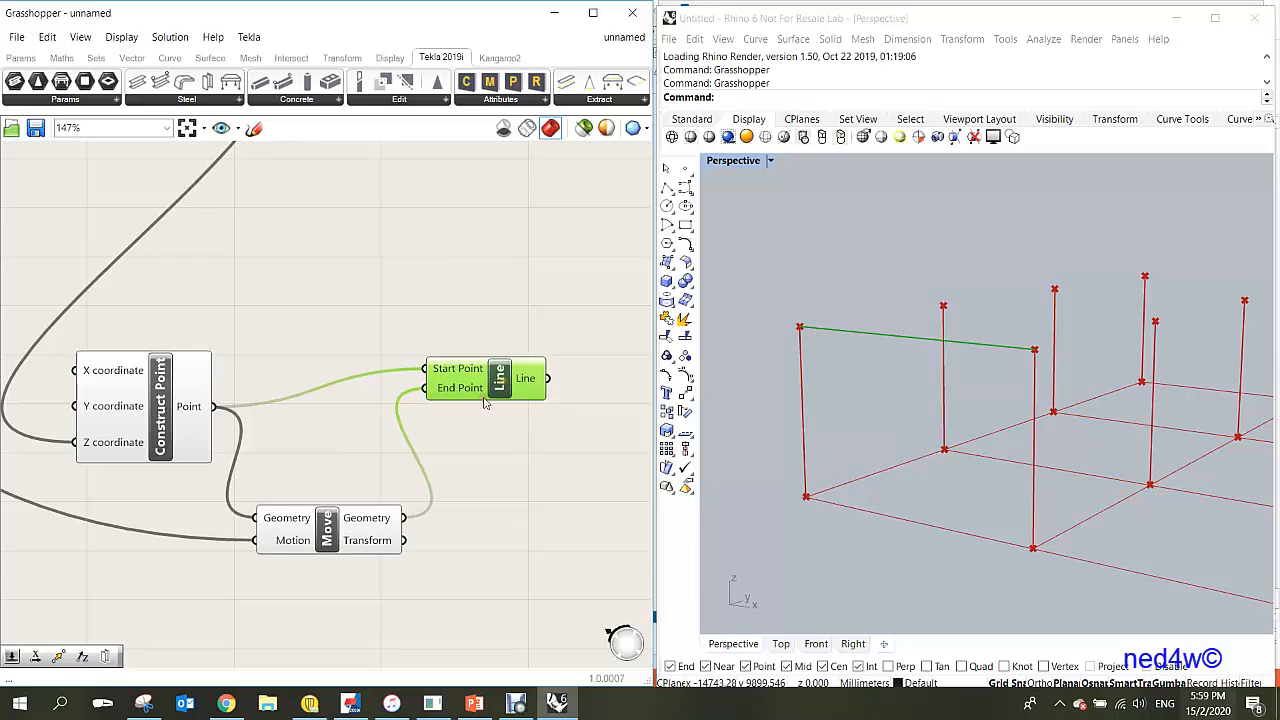
pyautogui.scroll(-3, 485, 400)
pyautogui.scroll(2, 470, 395)
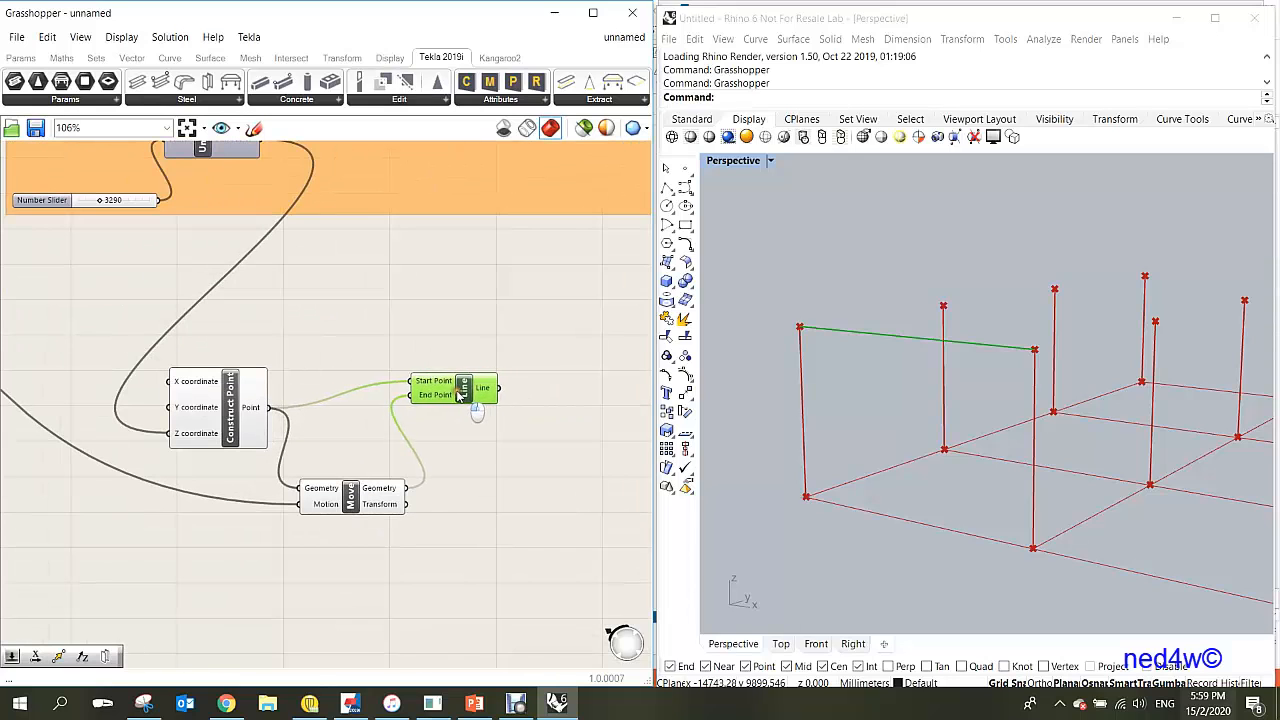
pyautogui.moveTo(460, 395); pyautogui.dragTo(451, 393)
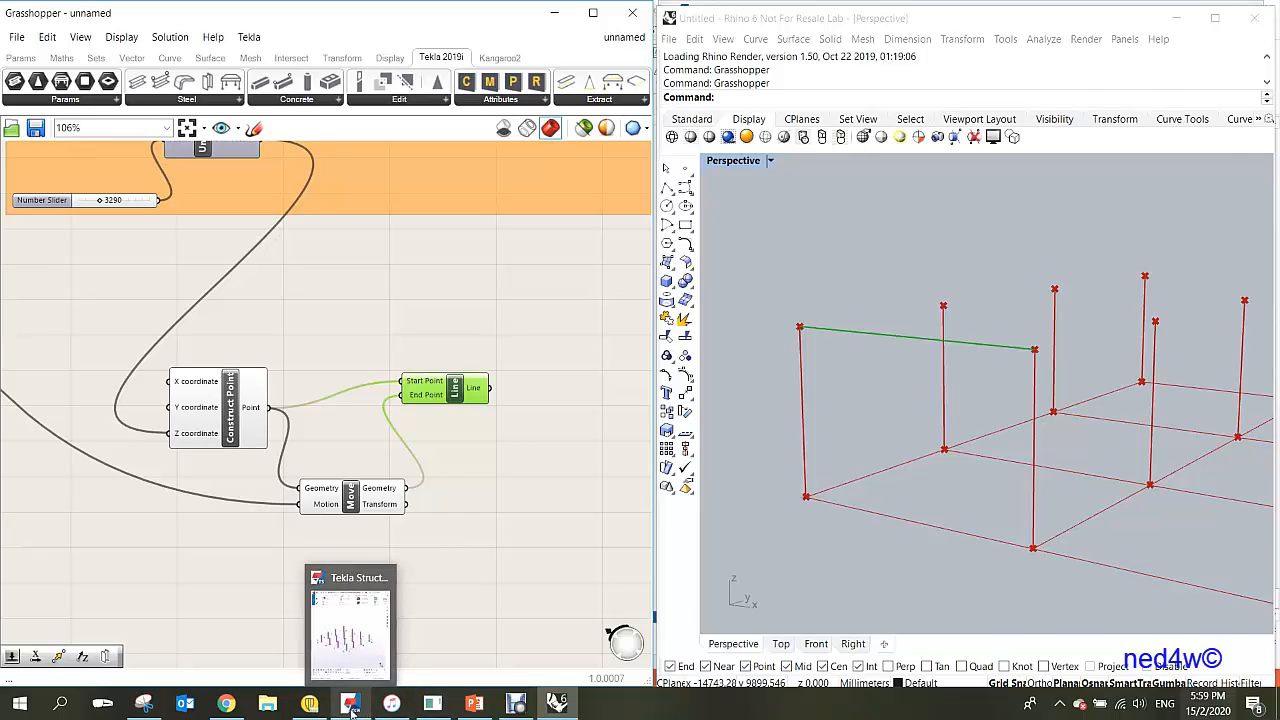
# - Switch to the Tekla Structures model to show the columns beside the definition, and return to the Grasshopper canvas with nothing selected
pyautogui.click(349, 640)
pyautogui.scroll(2, 735, 365)
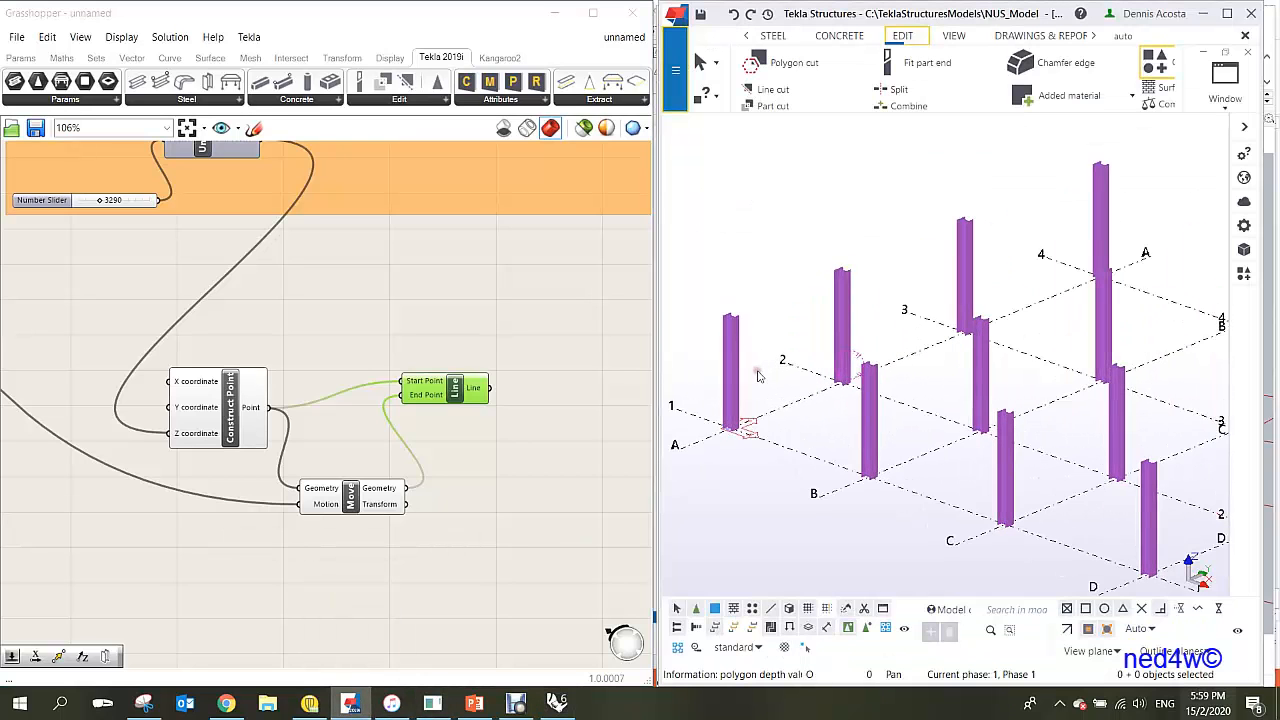
pyautogui.scroll(-2, 406, 451)
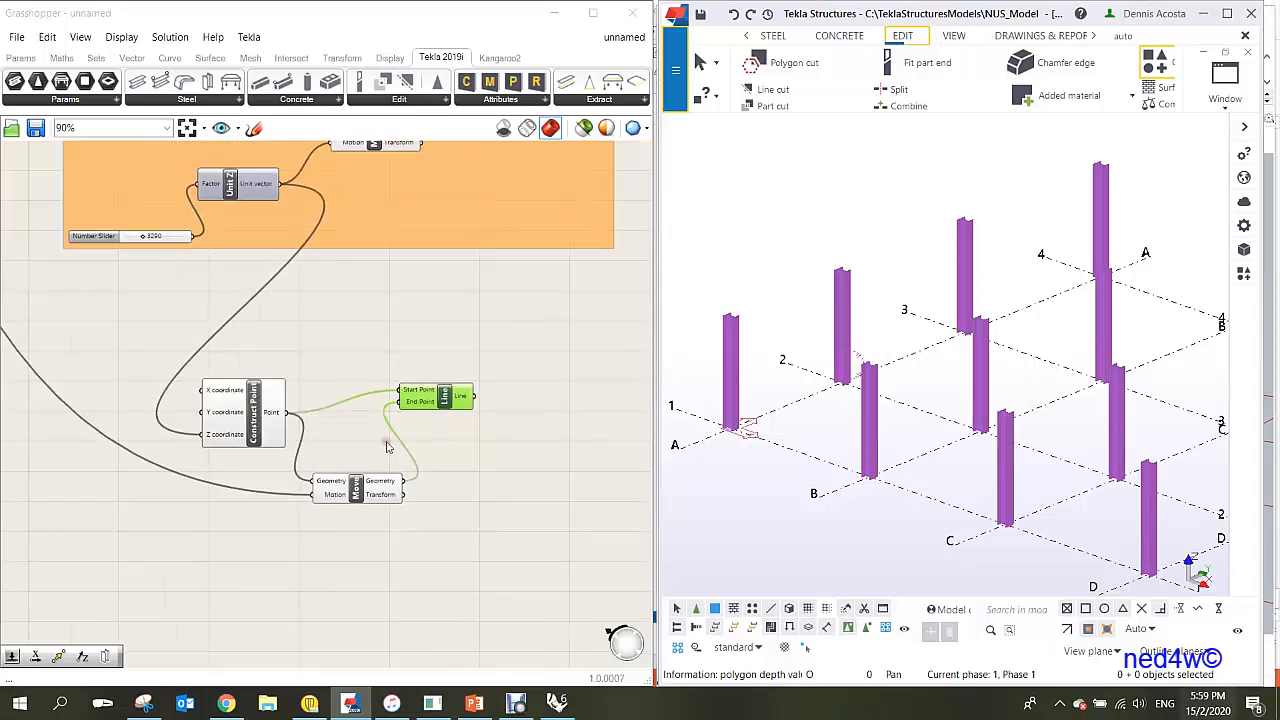
pyautogui.click(499, 566)
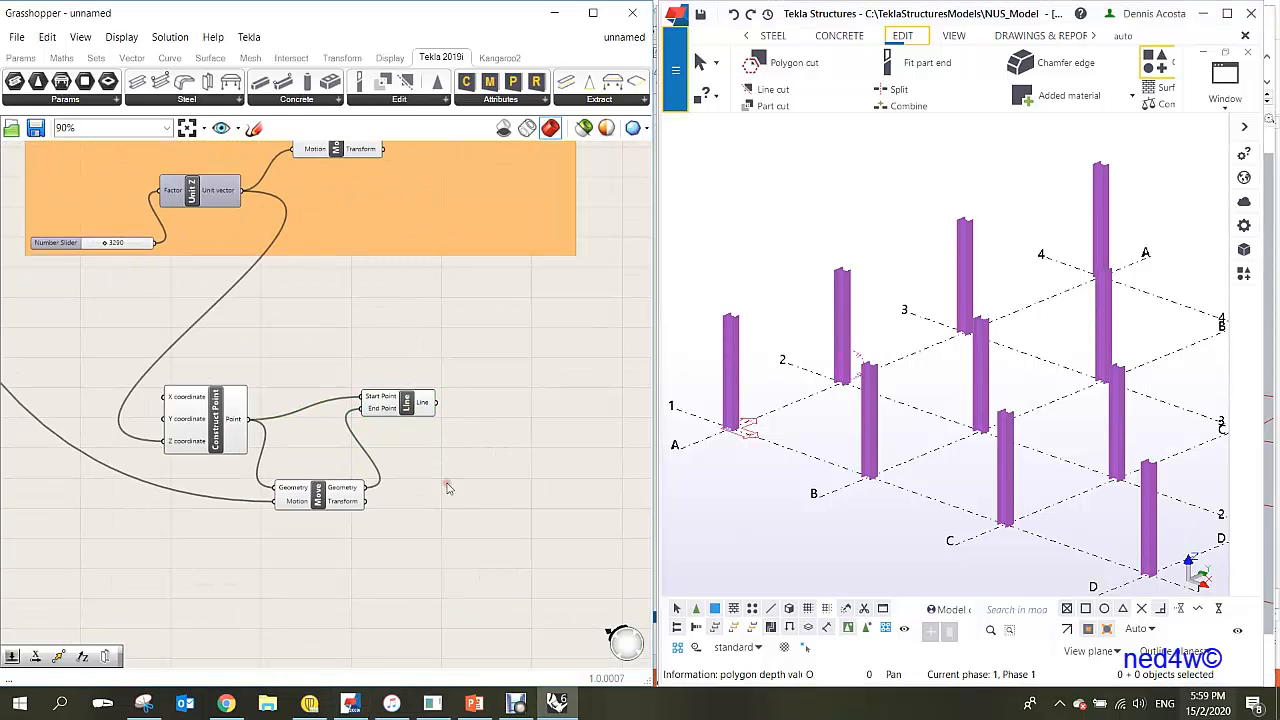
# - Place a Tekla steel Beam component beyond the new Line and a Profile Catalog component in front of its inputs
pyautogui.scroll(-1, 405, 468)
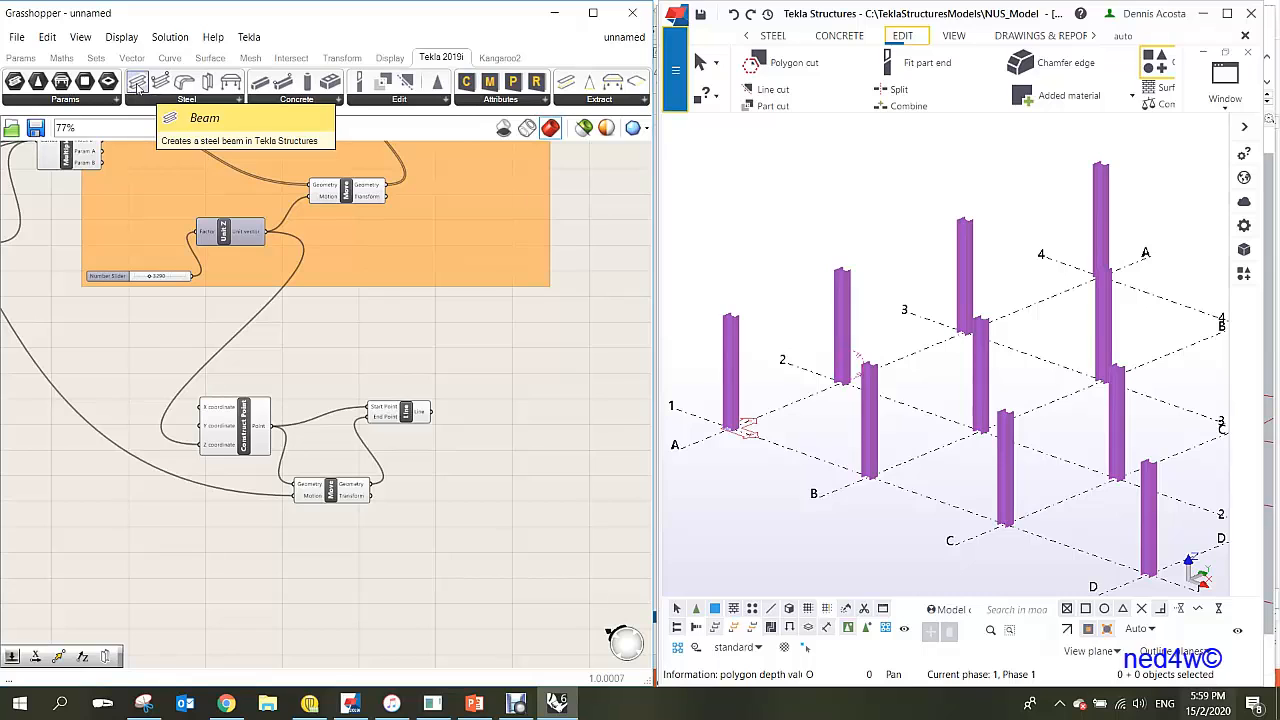
pyautogui.moveTo(138, 87); pyautogui.dragTo(498, 358)
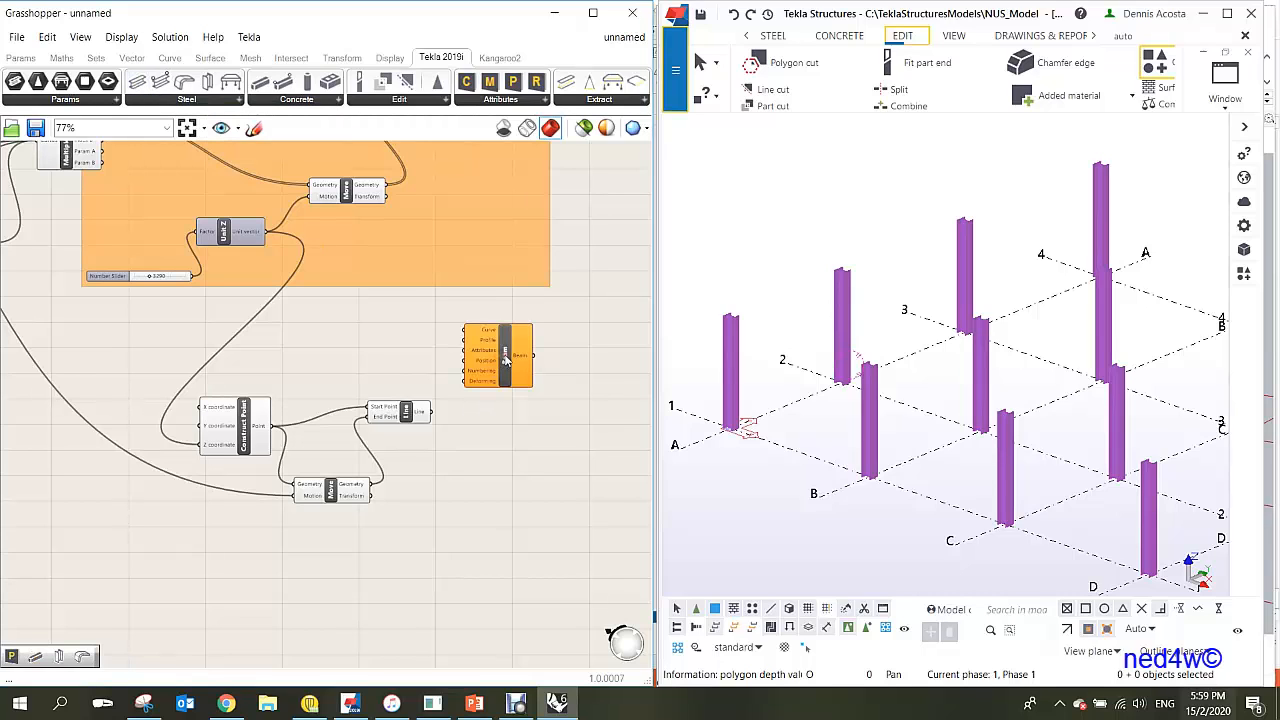
pyautogui.scroll(2, 505, 360)
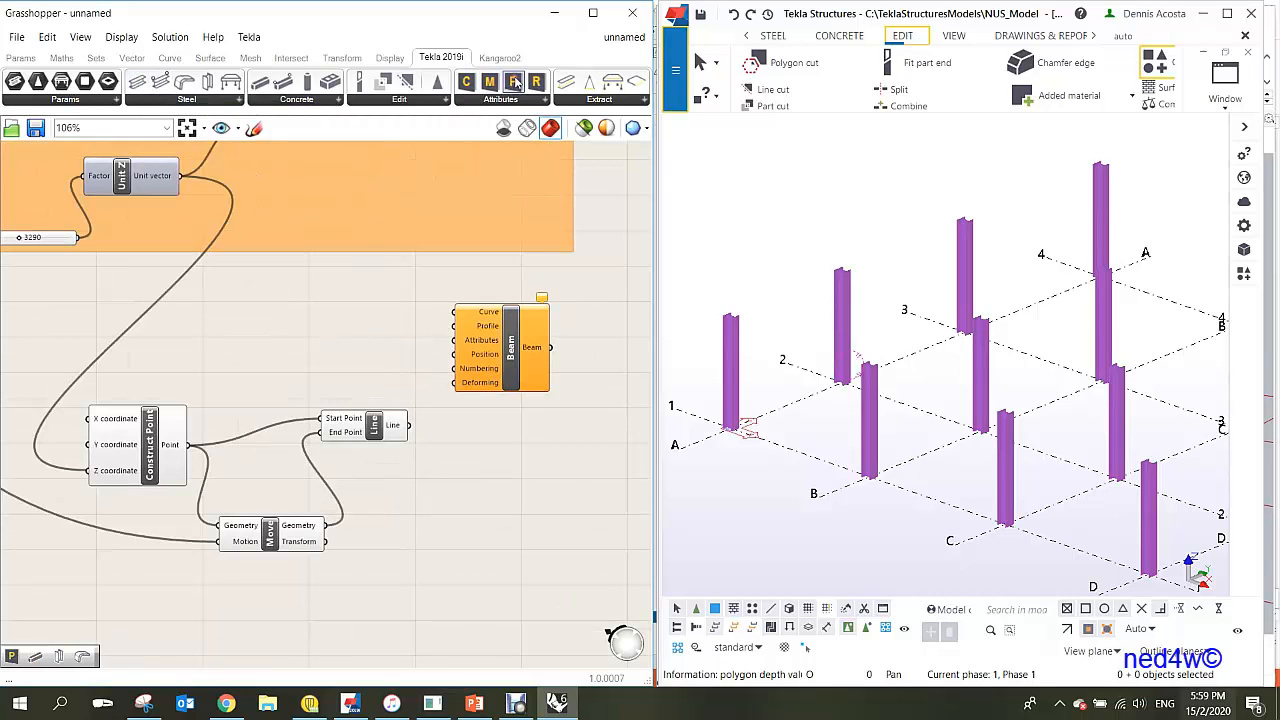
pyautogui.moveTo(513, 83); pyautogui.dragTo(348, 312)
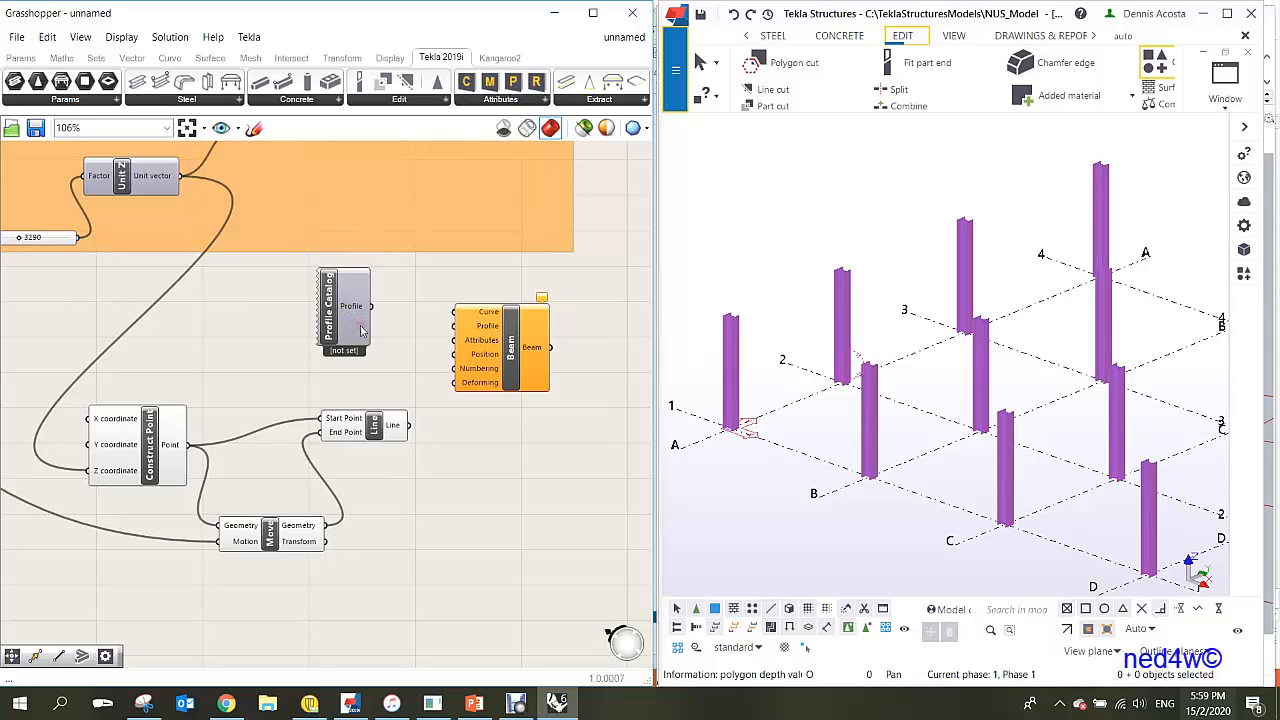
# - Set the Profile Catalog component to UB305*127*37 from the UB group of the I profiles
pyautogui.doubleClick(329, 323)
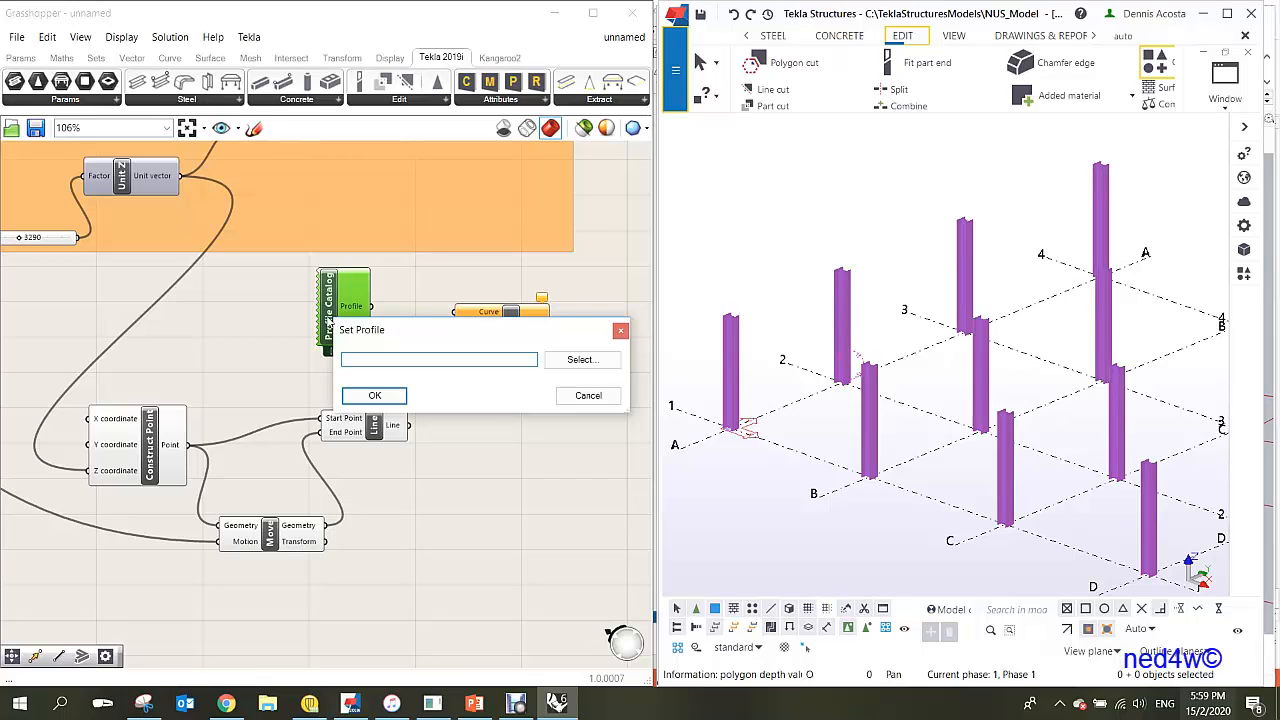
pyautogui.click(557, 363)
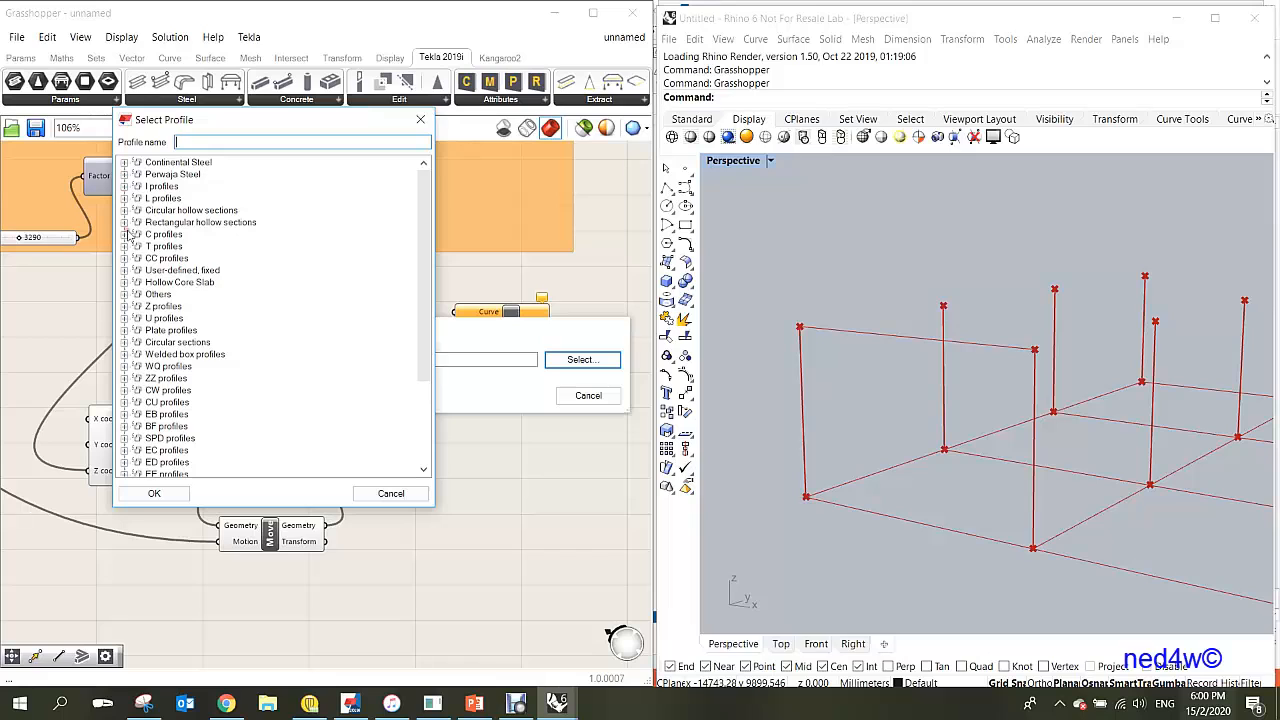
pyautogui.click(126, 186)
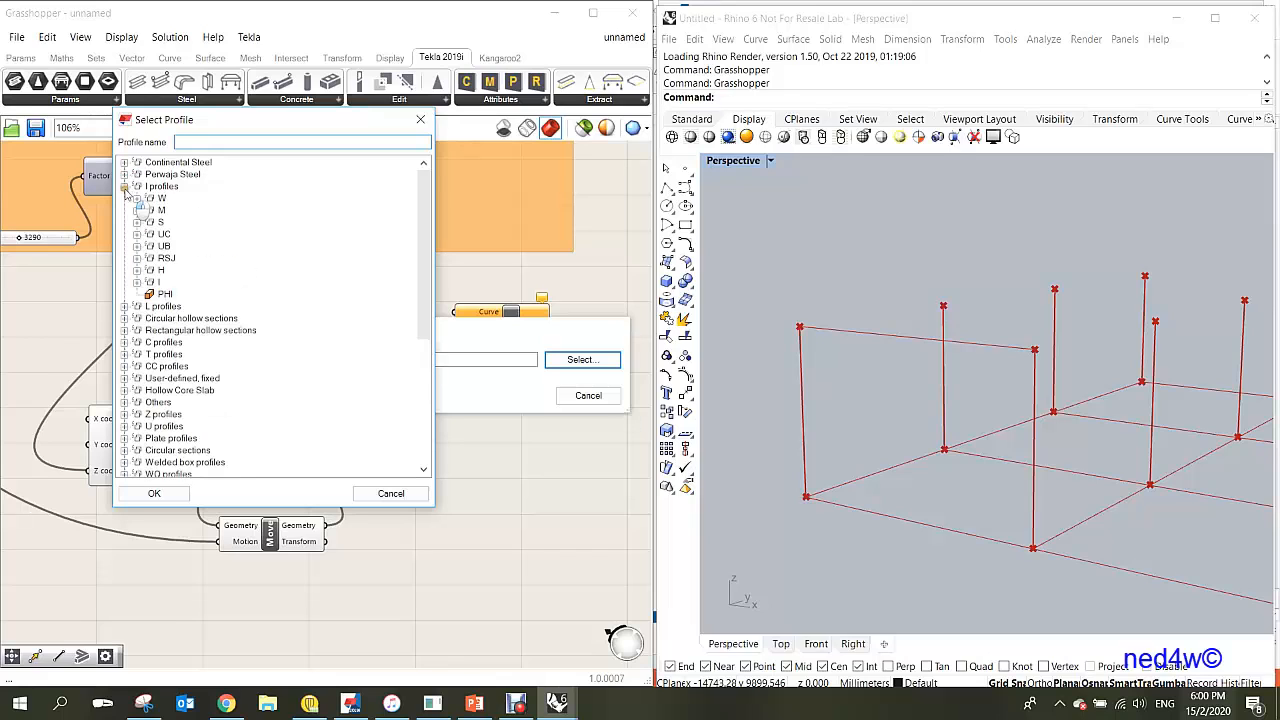
pyautogui.click(137, 246)
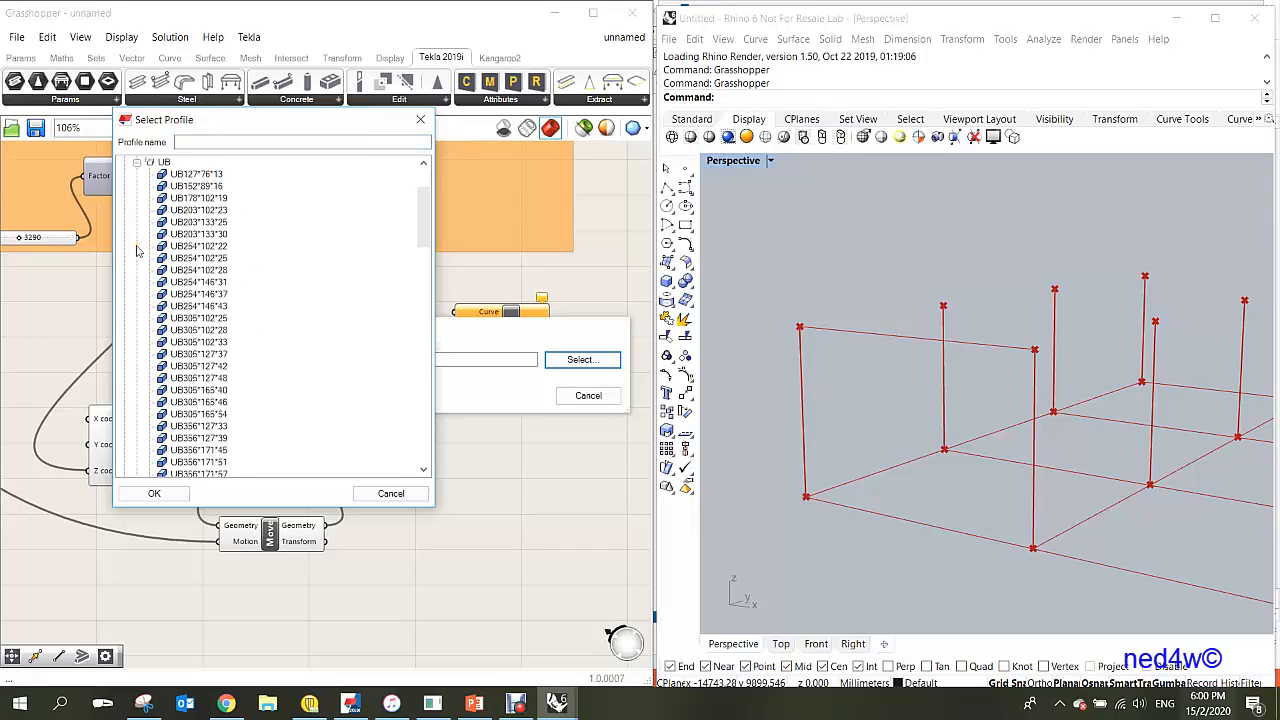
pyautogui.click(196, 354)
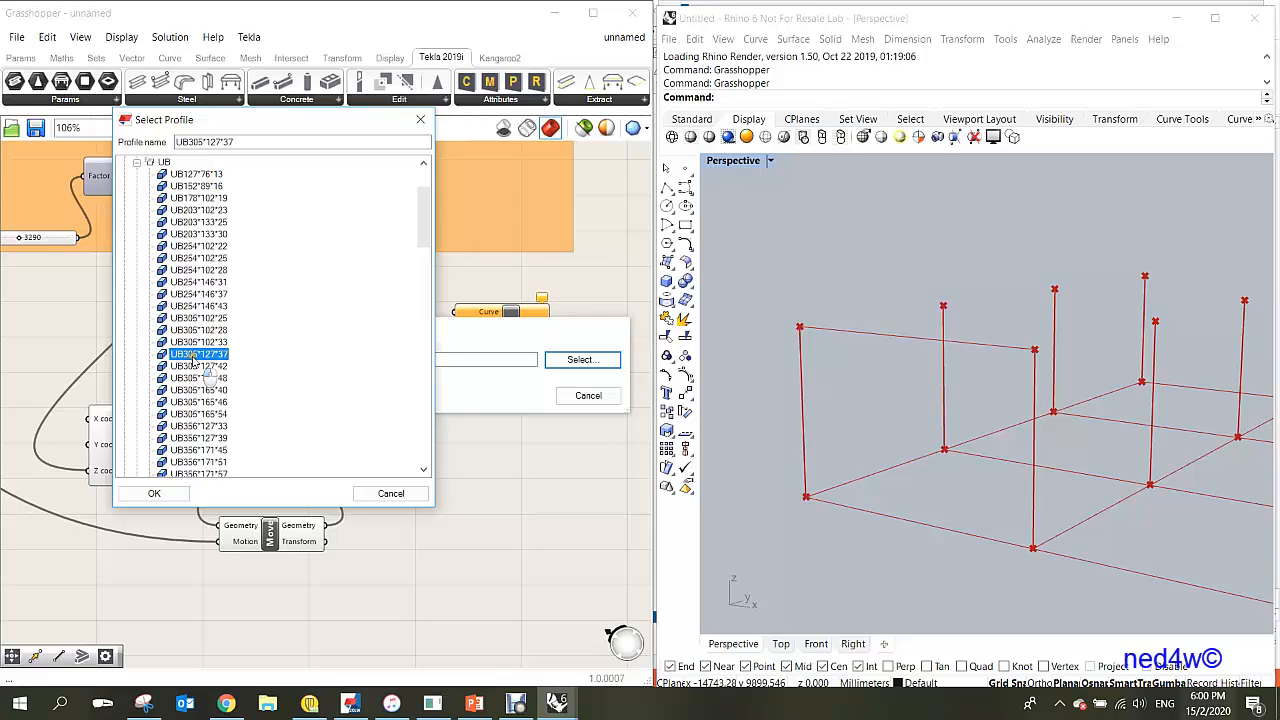
pyautogui.click(152, 493)
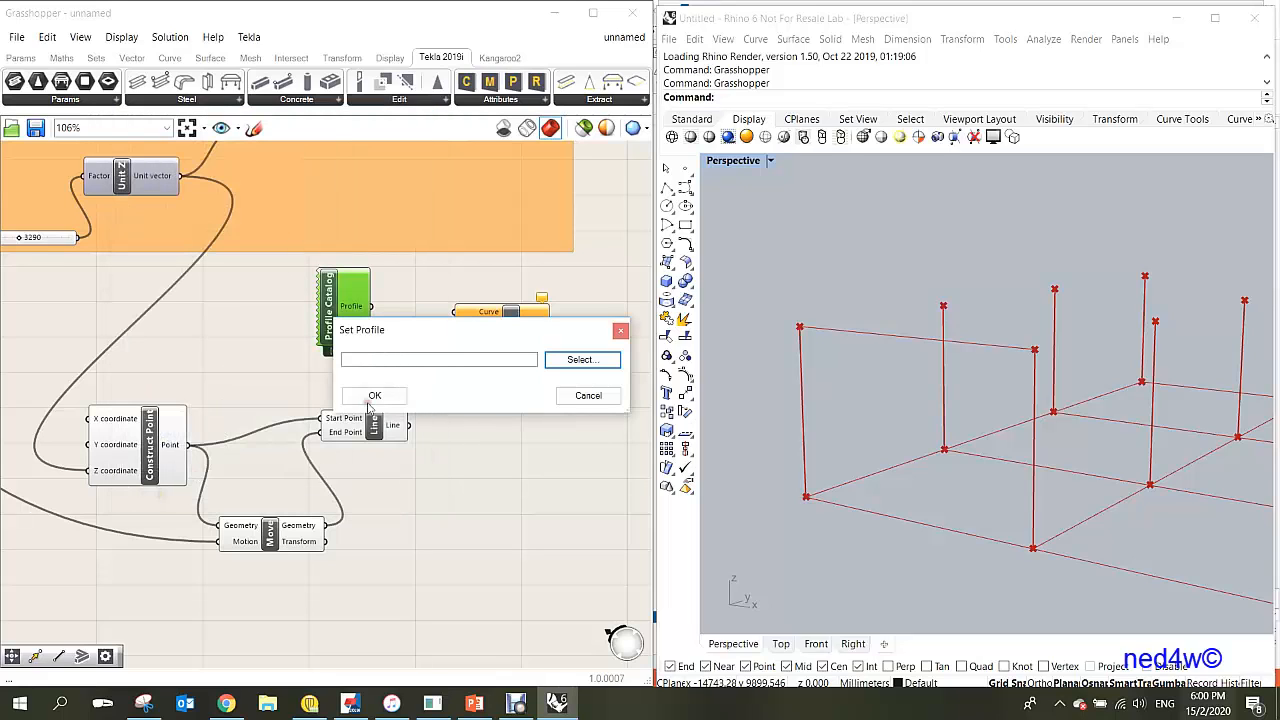
pyautogui.click(376, 395)
# - Connect the Profile Catalog's Profile output to the Beam's Profile input and the new Line's output to its Curve input, and select the Beam
pyautogui.moveTo(372, 306); pyautogui.dragTo(468, 338)
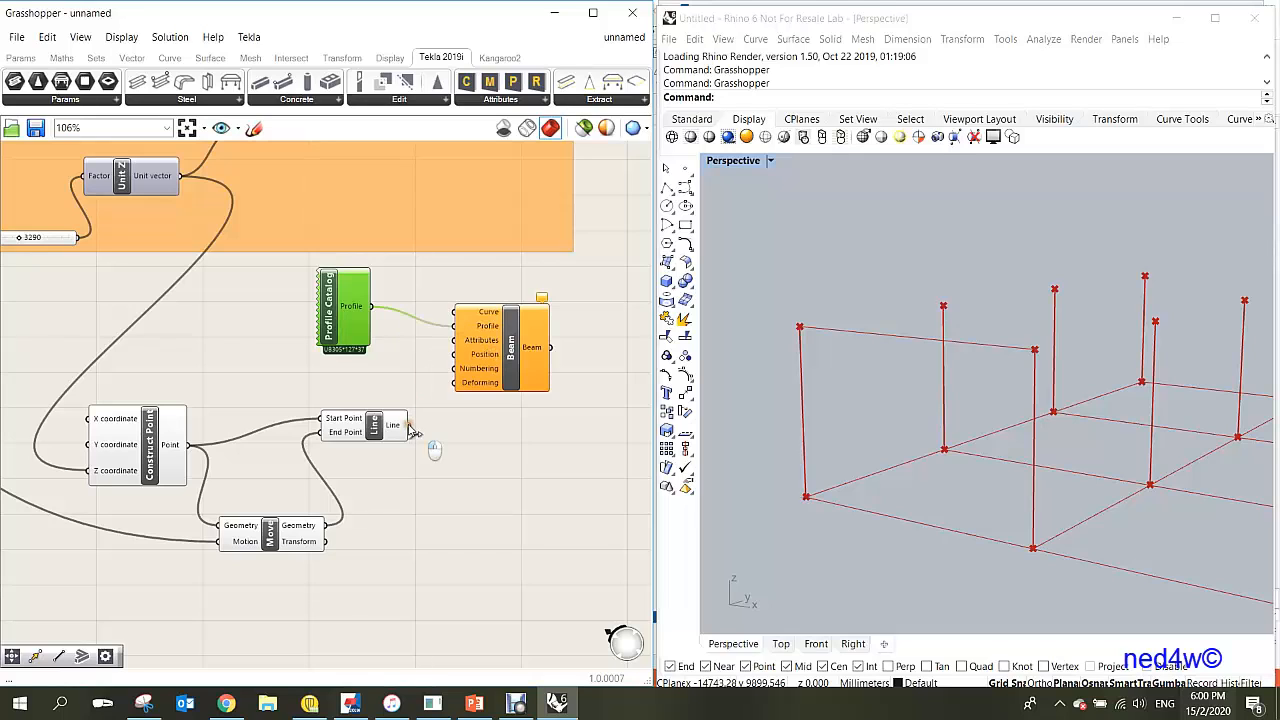
pyautogui.moveTo(408, 426); pyautogui.dragTo(455, 312)
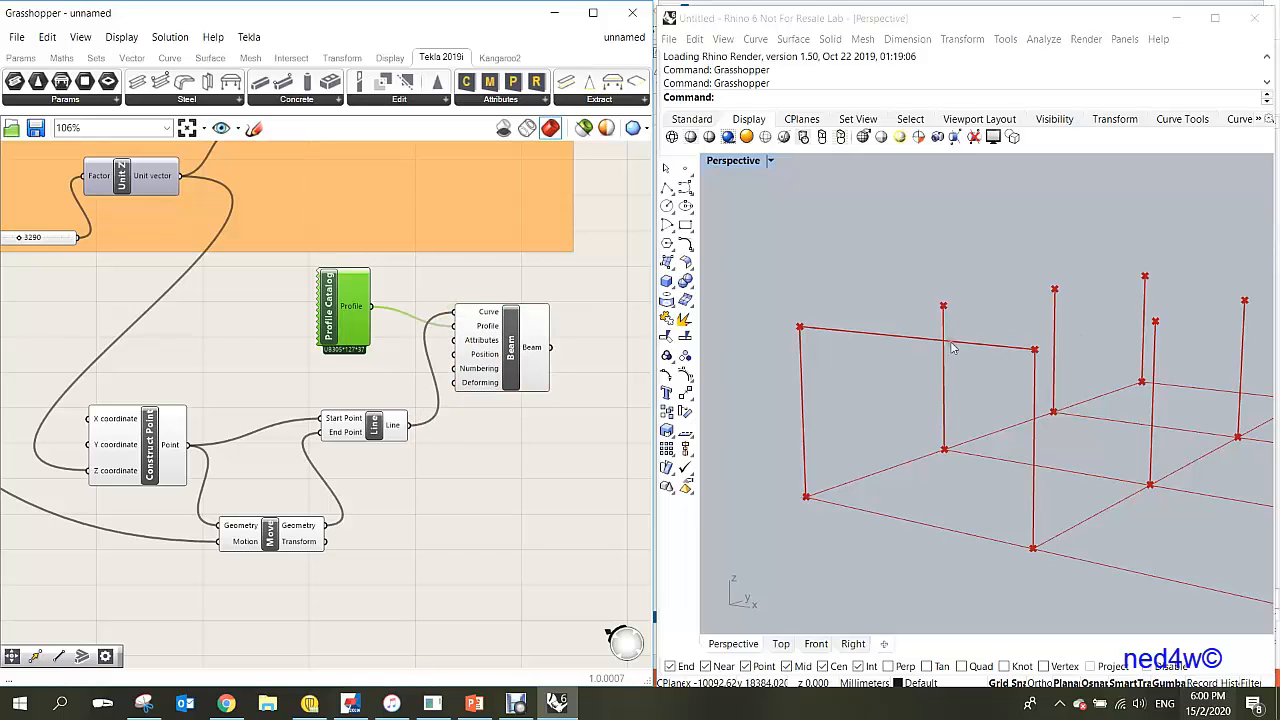
pyautogui.click(511, 350)
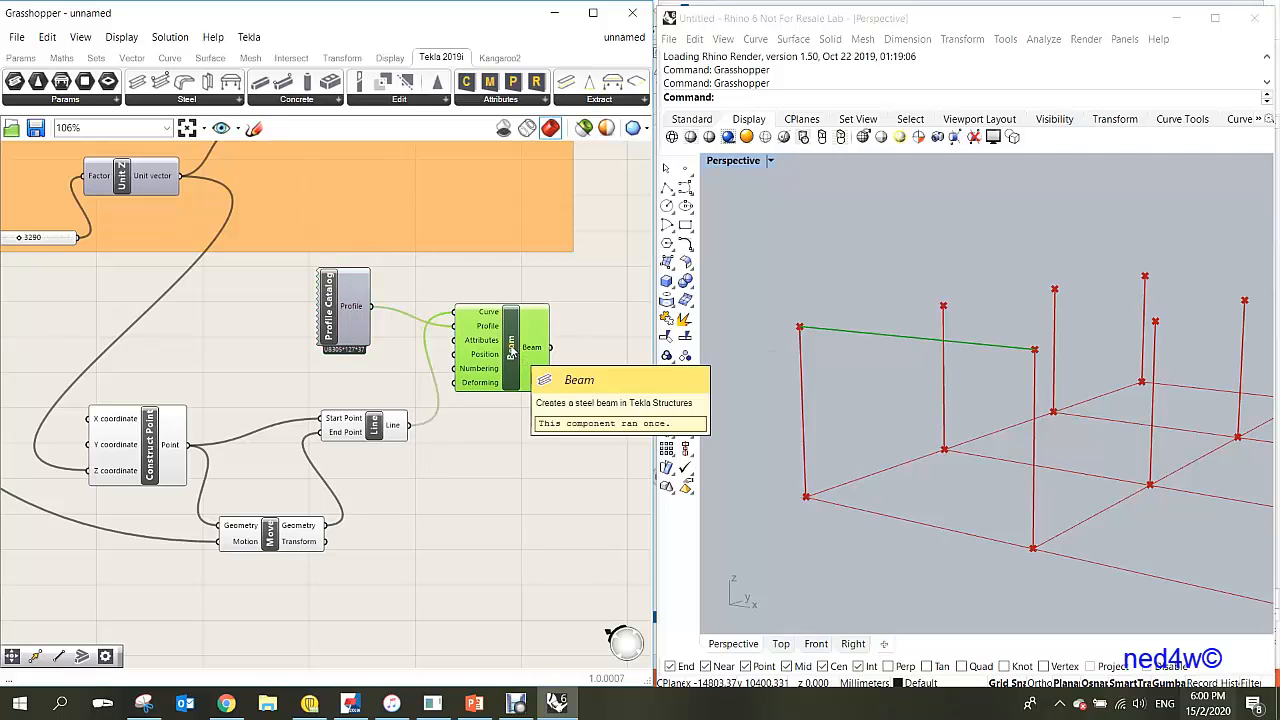
# - Switch to Tekla Structures and inspect the beam between the first two column tops up close
pyautogui.click(352, 706)
pyautogui.scroll(4, 768, 347)
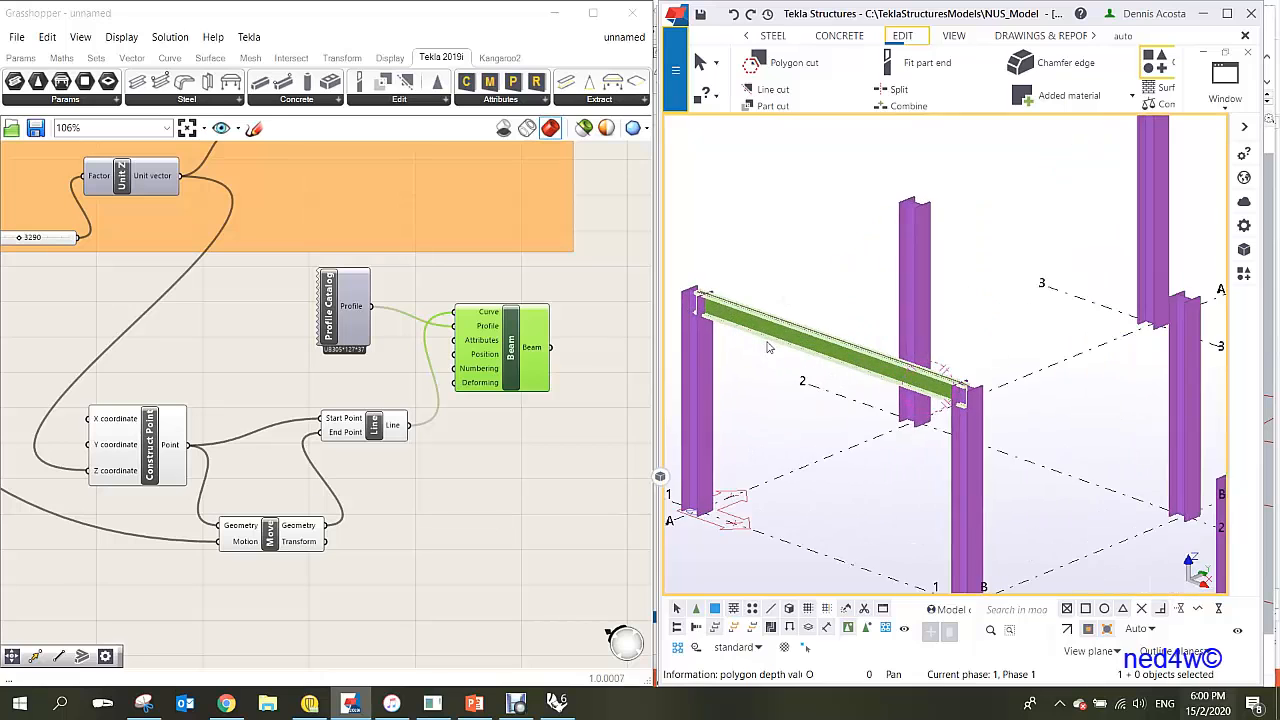
pyautogui.scroll(2, 768, 347)
pyautogui.scroll(-3, 734, 337)
pyautogui.scroll(3, 703, 367)
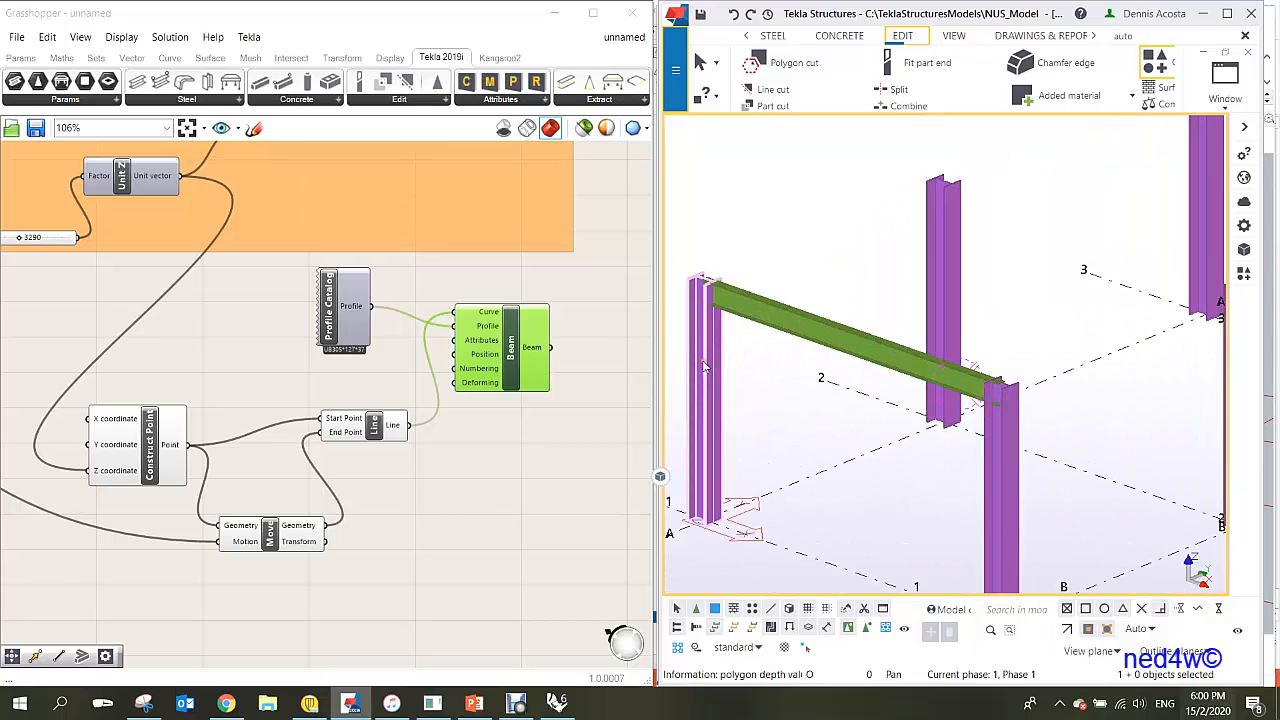
pyautogui.scroll(-3, 703, 367)
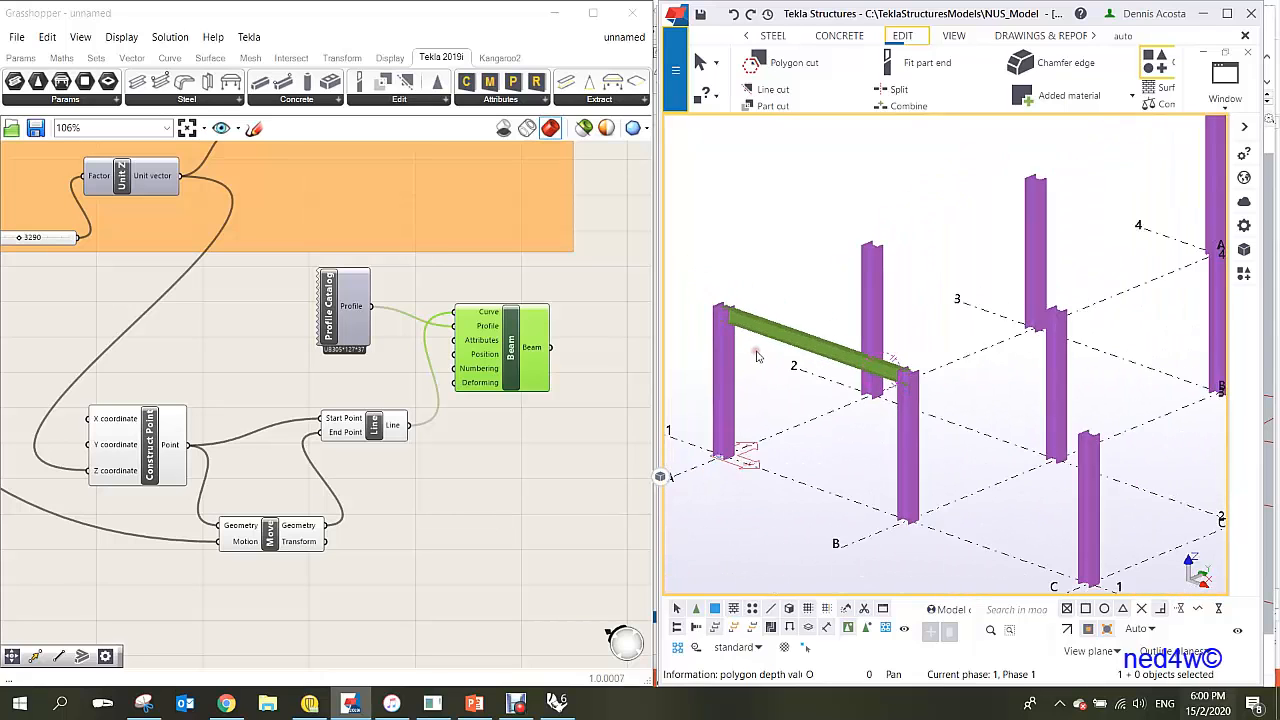
# - Return to Grasshopper, nudge the Profile Catalog, Beam and lower Move components into tidier positions, and show the whole grid in the Rhino viewport
pyautogui.click(409, 318)
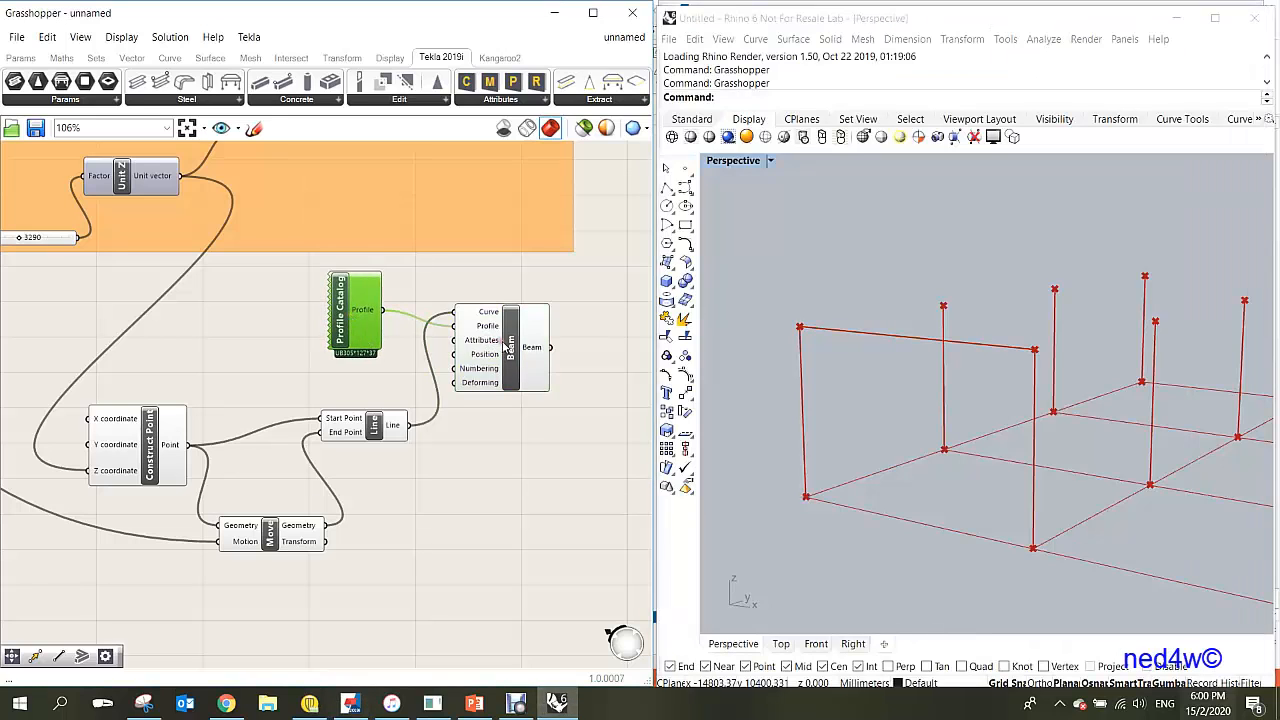
pyautogui.moveTo(503, 342); pyautogui.dragTo(510, 349)
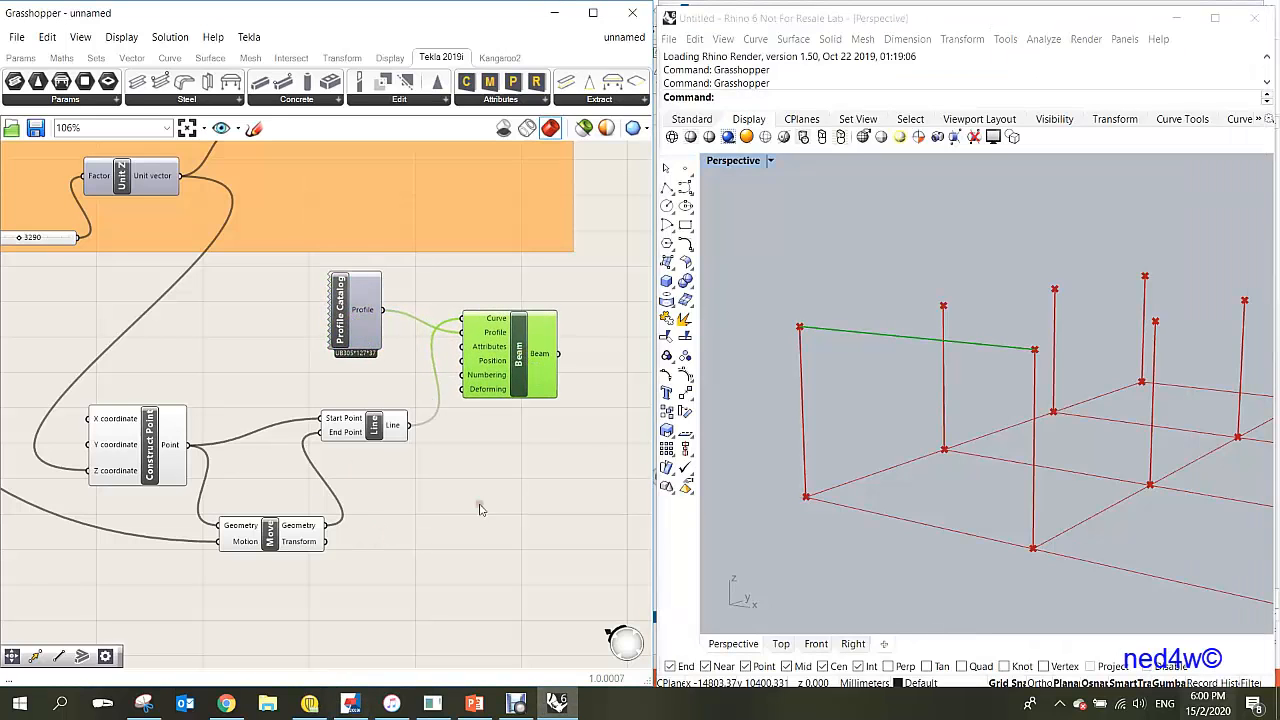
pyautogui.scroll(-4, 789, 390)
pyautogui.scroll(2, 789, 390)
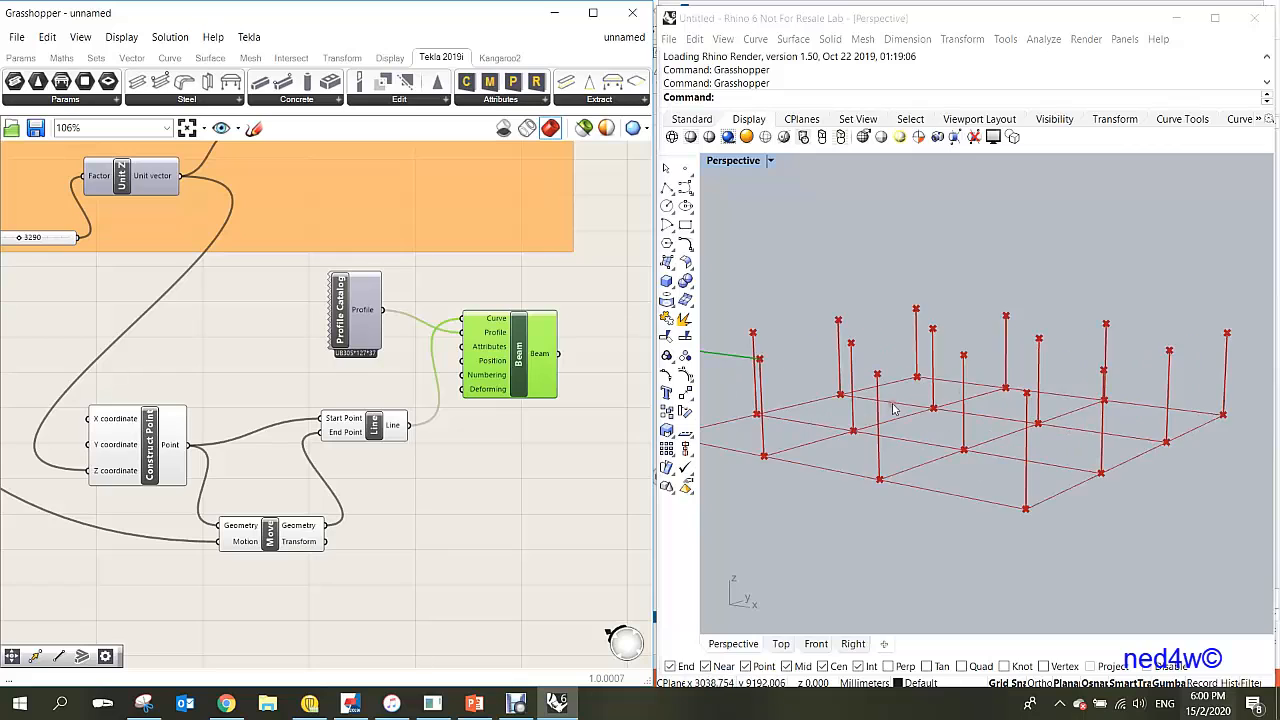
pyautogui.scroll(-2, 789, 390)
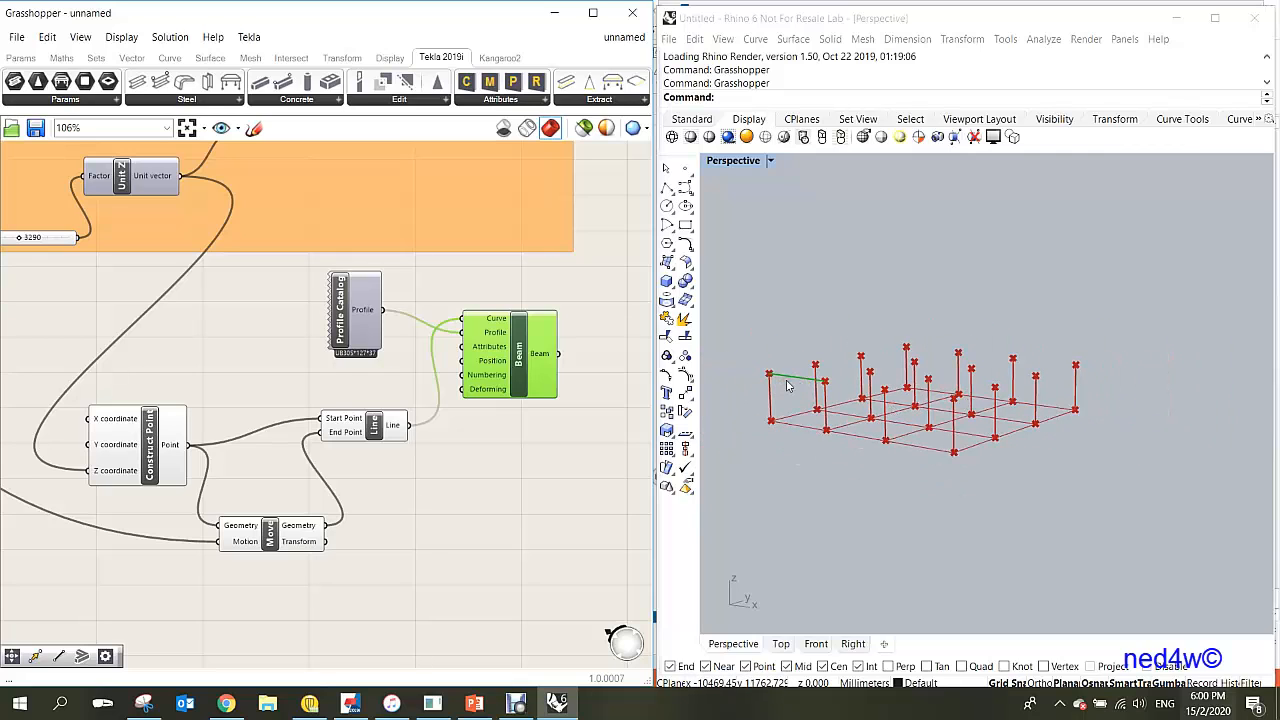
pyautogui.click(418, 471)
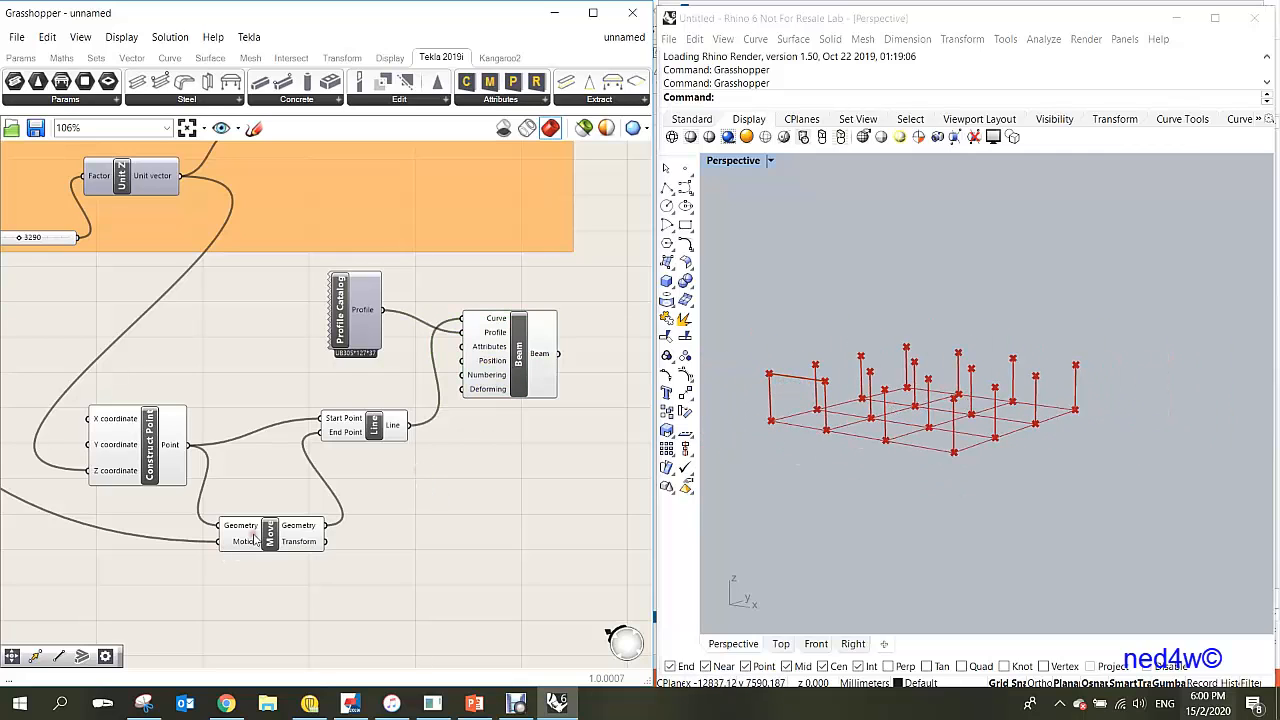
pyautogui.moveTo(256, 540); pyautogui.dragTo(258, 532)
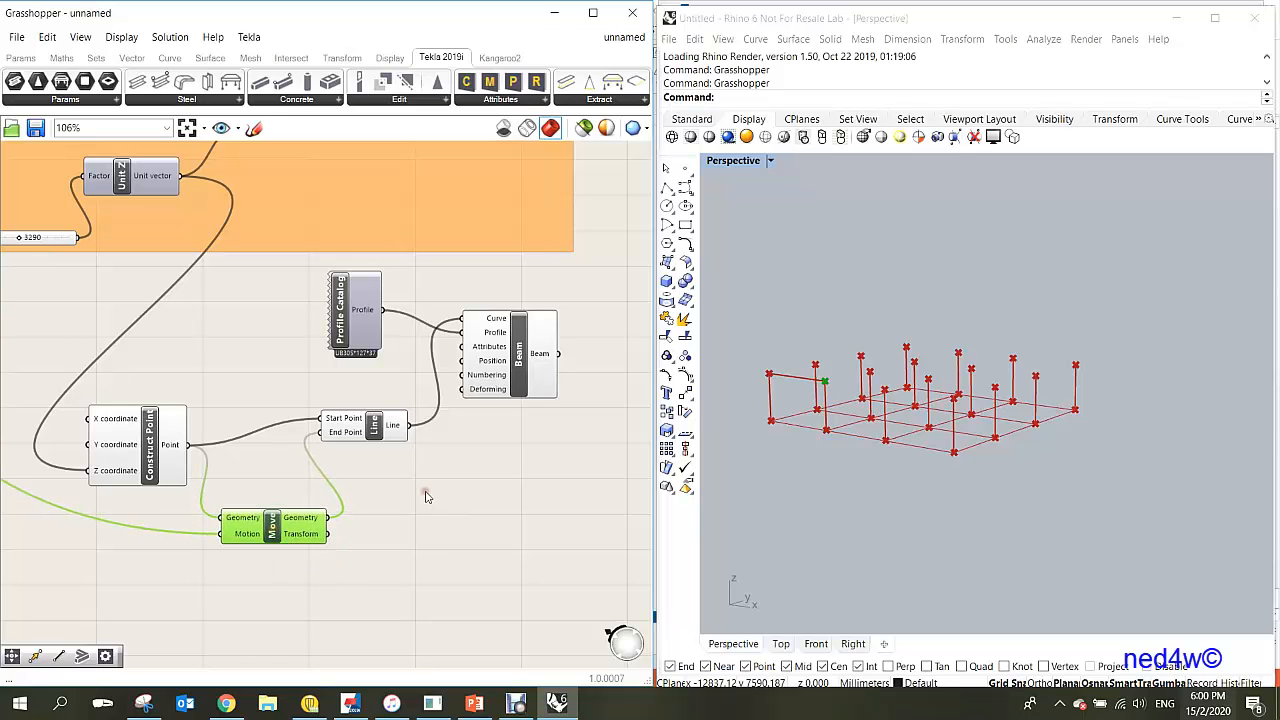
pyautogui.click(425, 495)
# - Select the beam's Line and Move components together and place a copy of both beside the originals
pyautogui.click(375, 428)
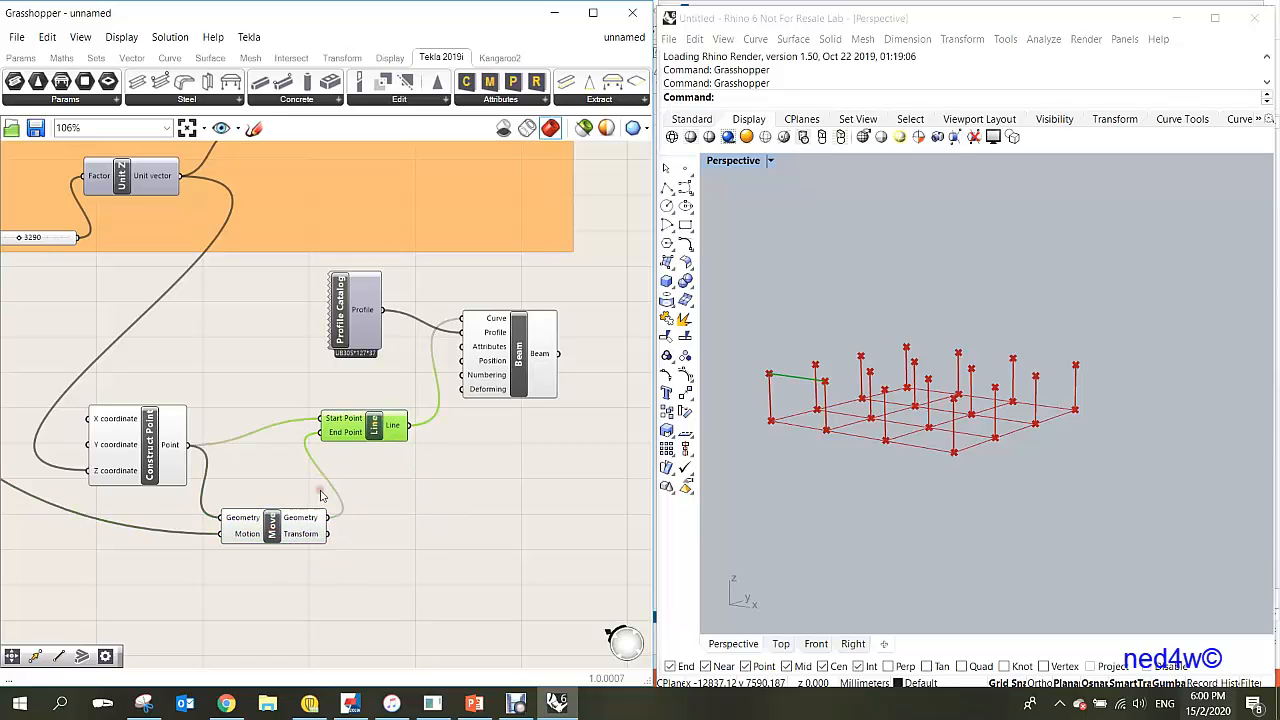
pyautogui.keyDown('shift'); pyautogui.click(273, 533); pyautogui.keyUp('shift')
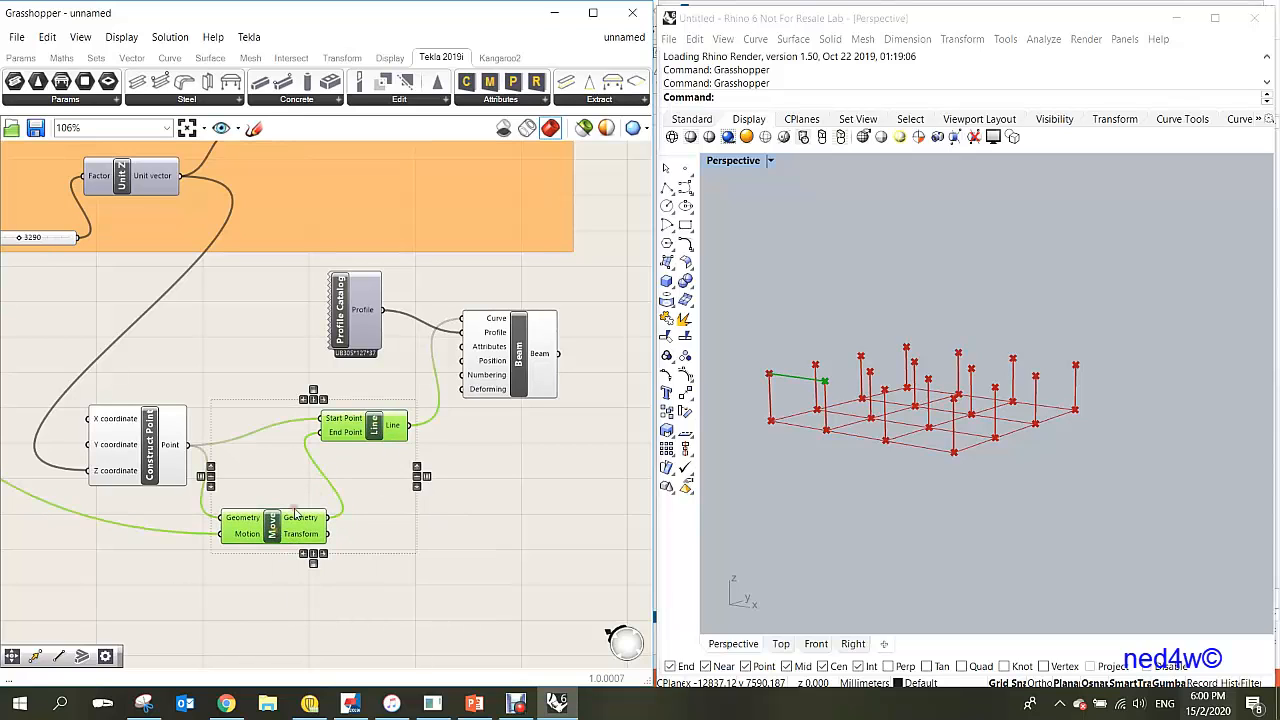
pyautogui.rightClick(373, 428)
pyautogui.click(375, 432)
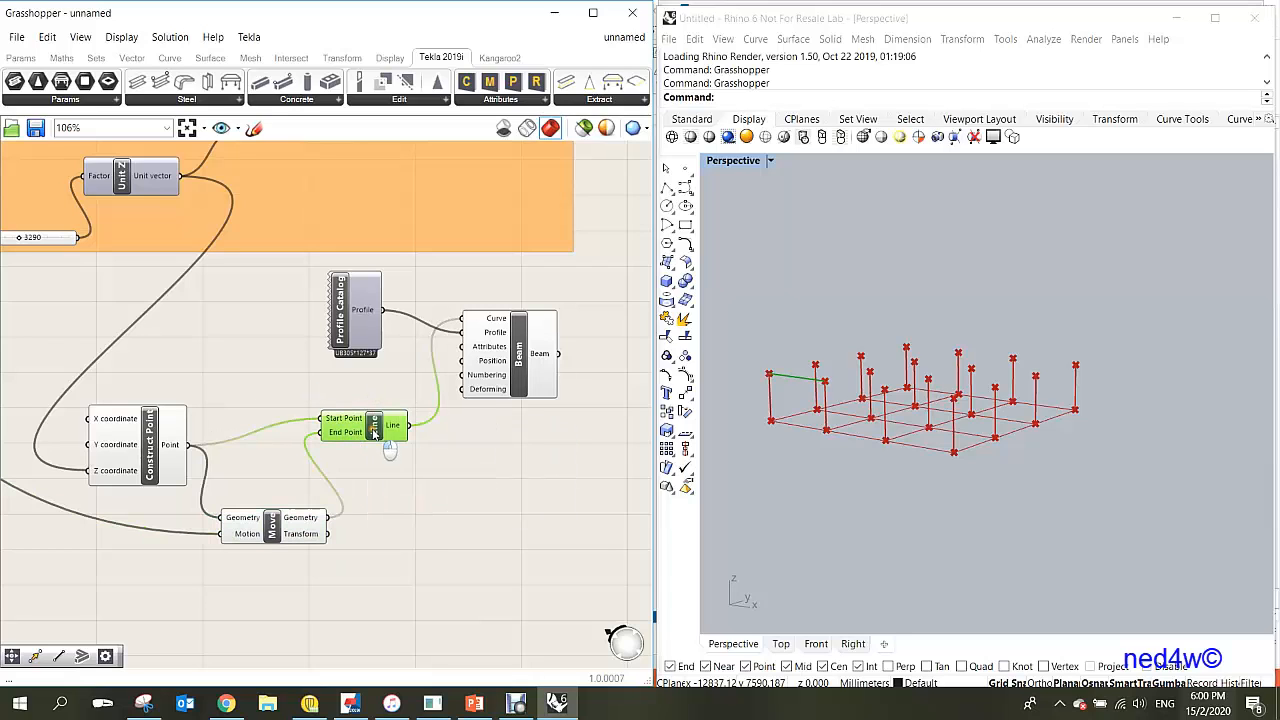
pyautogui.keyDown('shift'); pyautogui.click(270, 534); pyautogui.keyUp('shift')
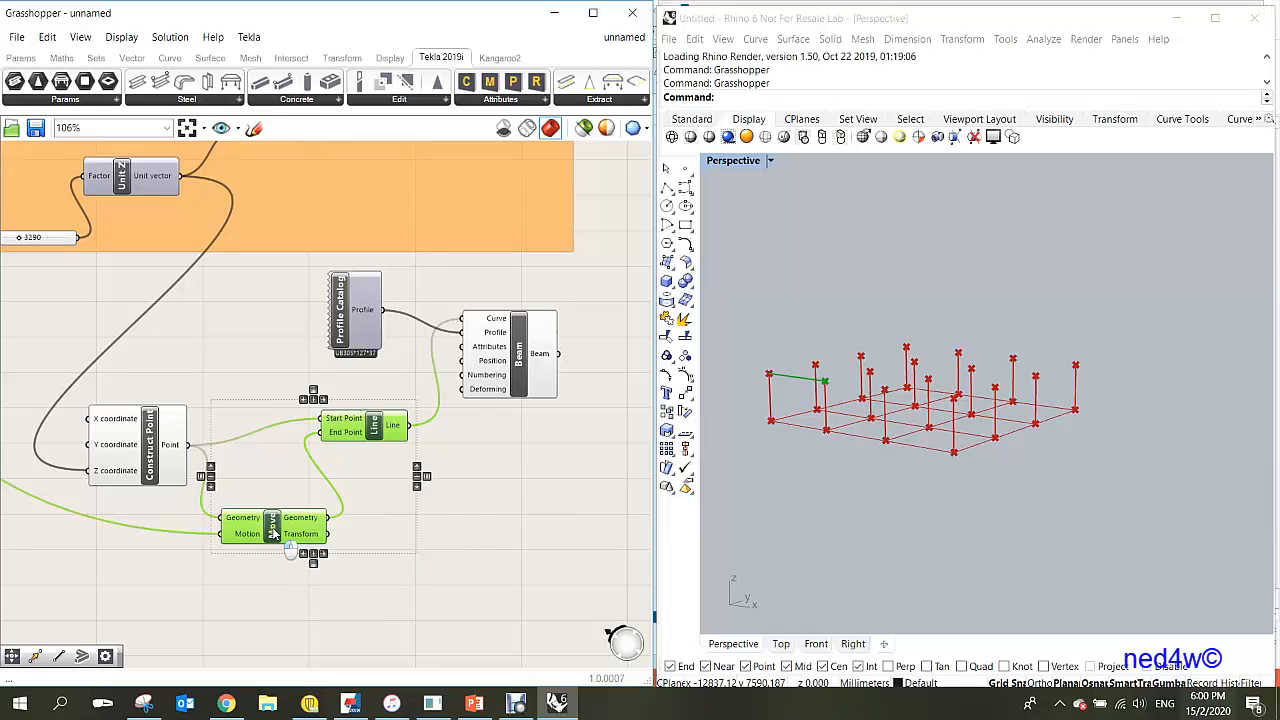
pyautogui.hotkey('ctrl', 'e')
pyautogui.keyDown('alt'); pyautogui.moveTo(274, 534); pyautogui.dragTo(474, 557); pyautogui.keyUp('alt')
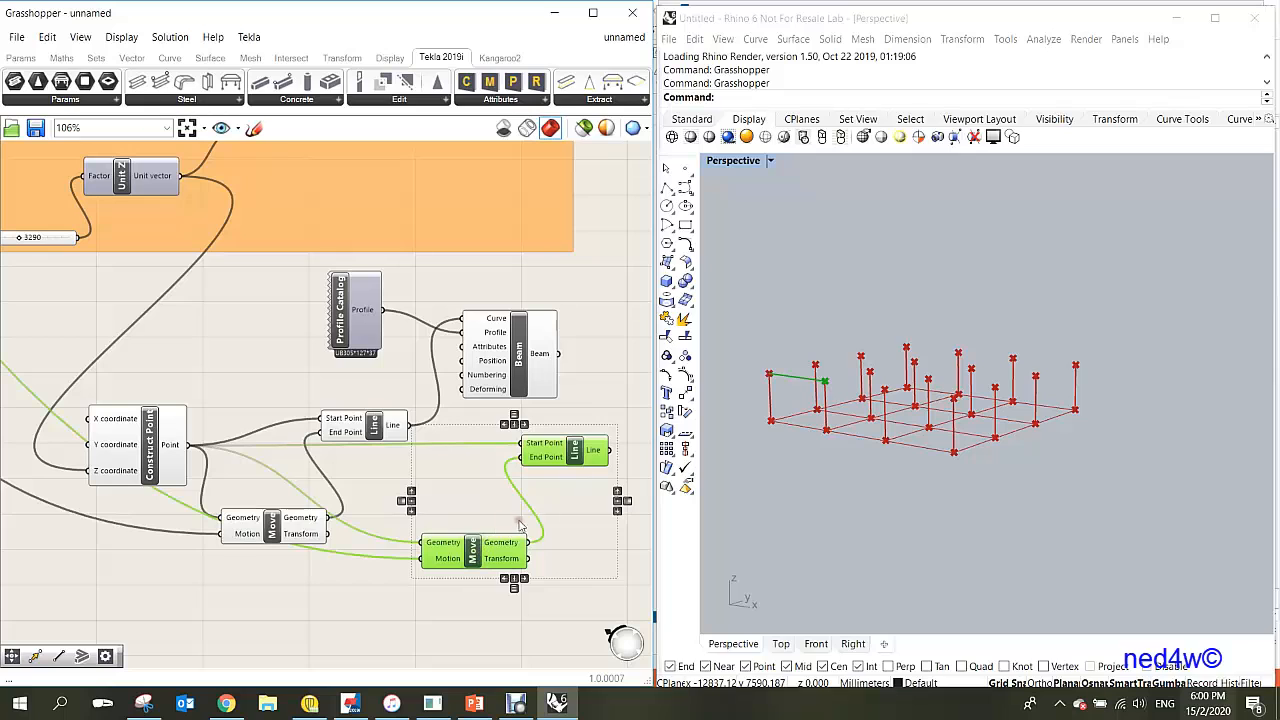
# - Reposition the copied Move and connect the first lower Move's Geometry output to its Geometry input
pyautogui.click(600, 523)
pyautogui.click(472, 553)
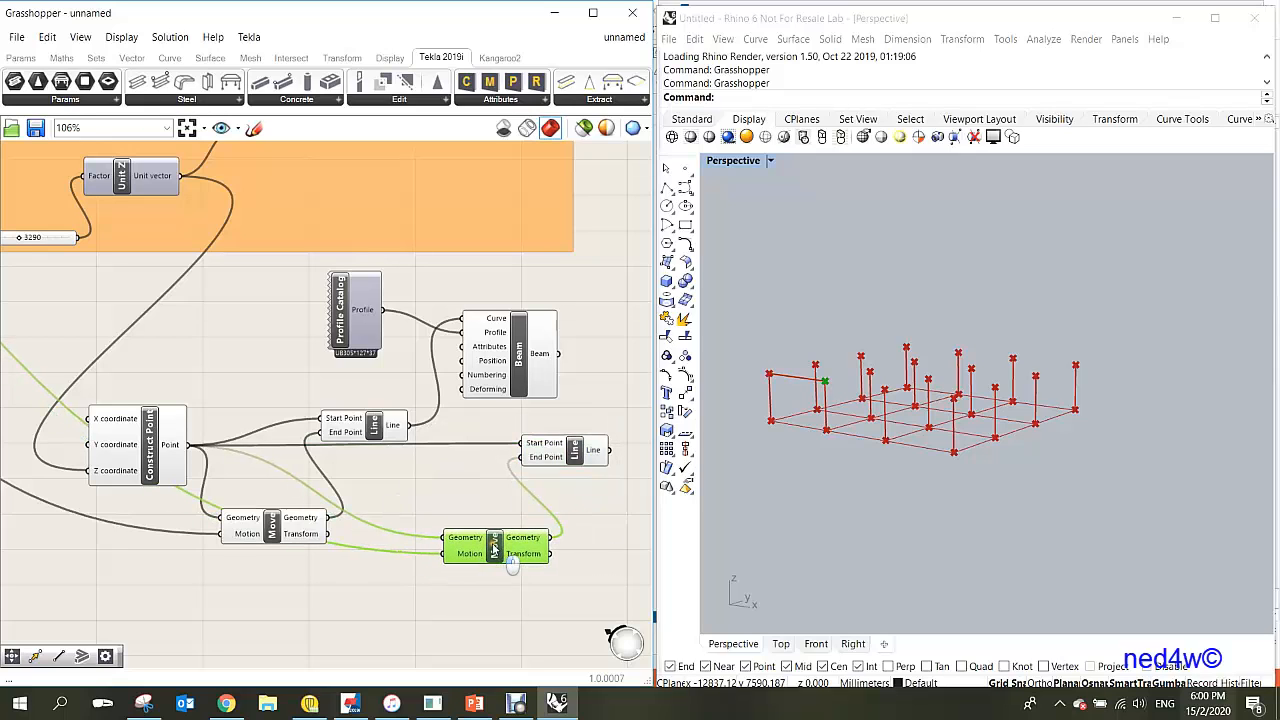
pyautogui.scroll(2, 324, 525)
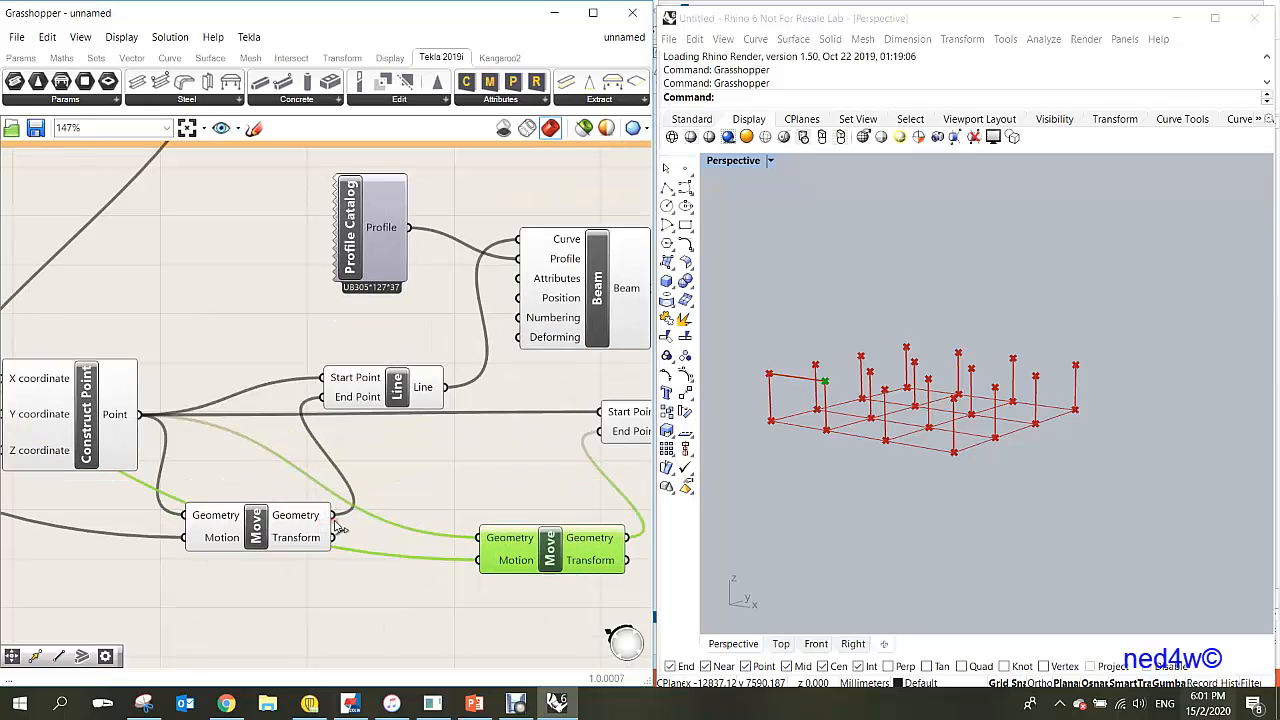
pyautogui.moveTo(333, 515); pyautogui.dragTo(476, 545)
pyautogui.moveTo(333, 515); pyautogui.dragTo(477, 540)
pyautogui.moveTo(477, 540); pyautogui.dragTo(477, 538)
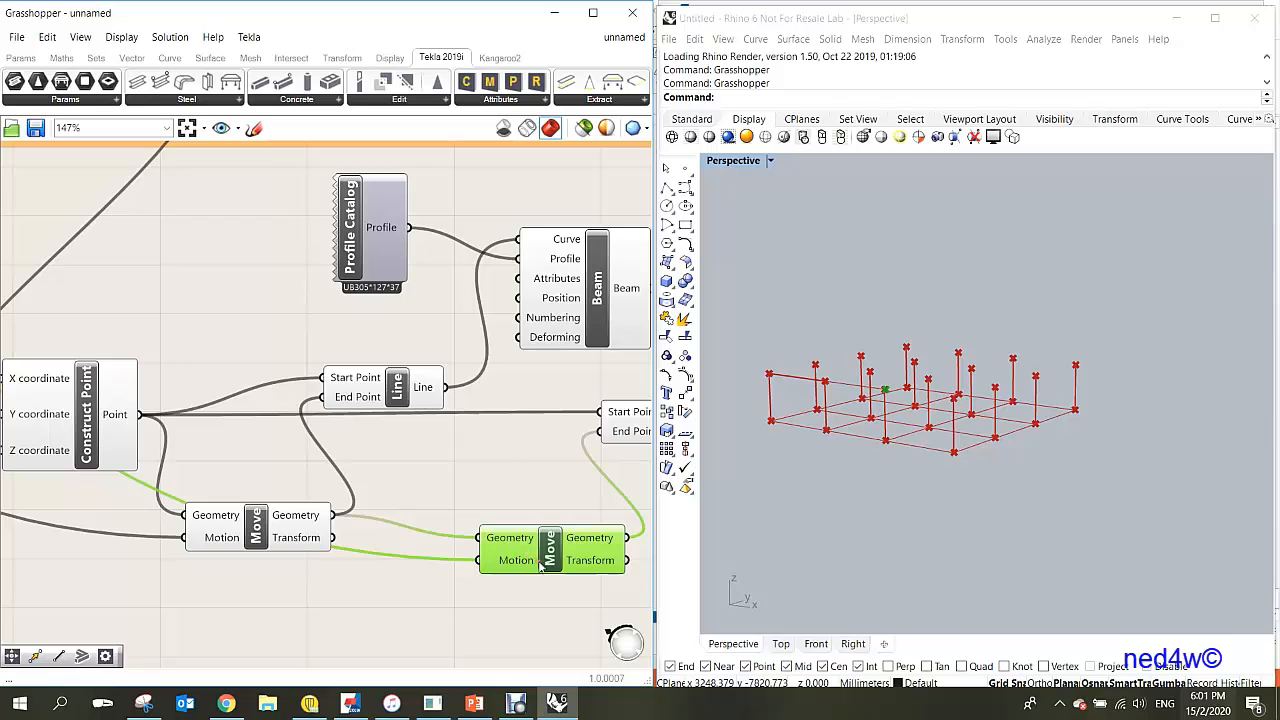
# - Bring the copied Move up to the cyan group and connect the Unit vector output of the Unit X driven by the 5012 slider to its Motion input
pyautogui.scroll(-5, 536, 574)
pyautogui.moveTo(538, 578); pyautogui.dragTo(283, 320)
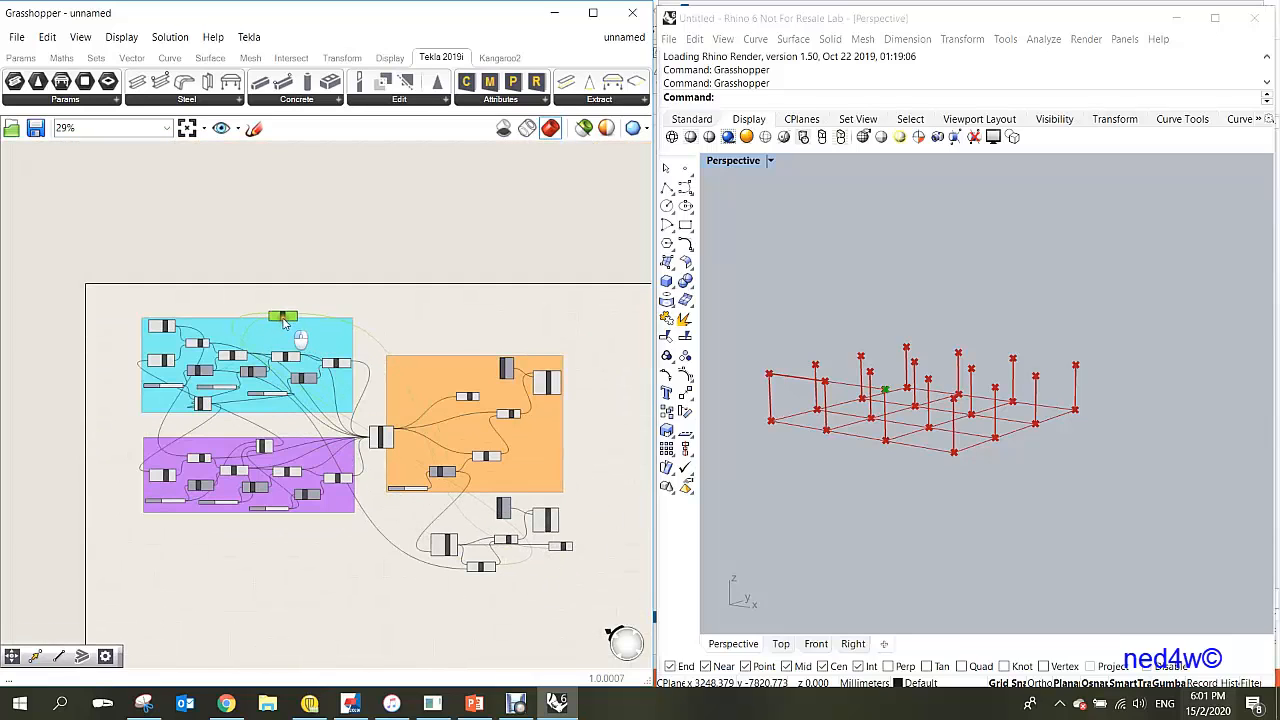
pyautogui.scroll(3, 215, 362)
pyautogui.scroll(4, 217, 361)
pyautogui.scroll(-3, 203, 414)
pyautogui.scroll(3, 148, 400)
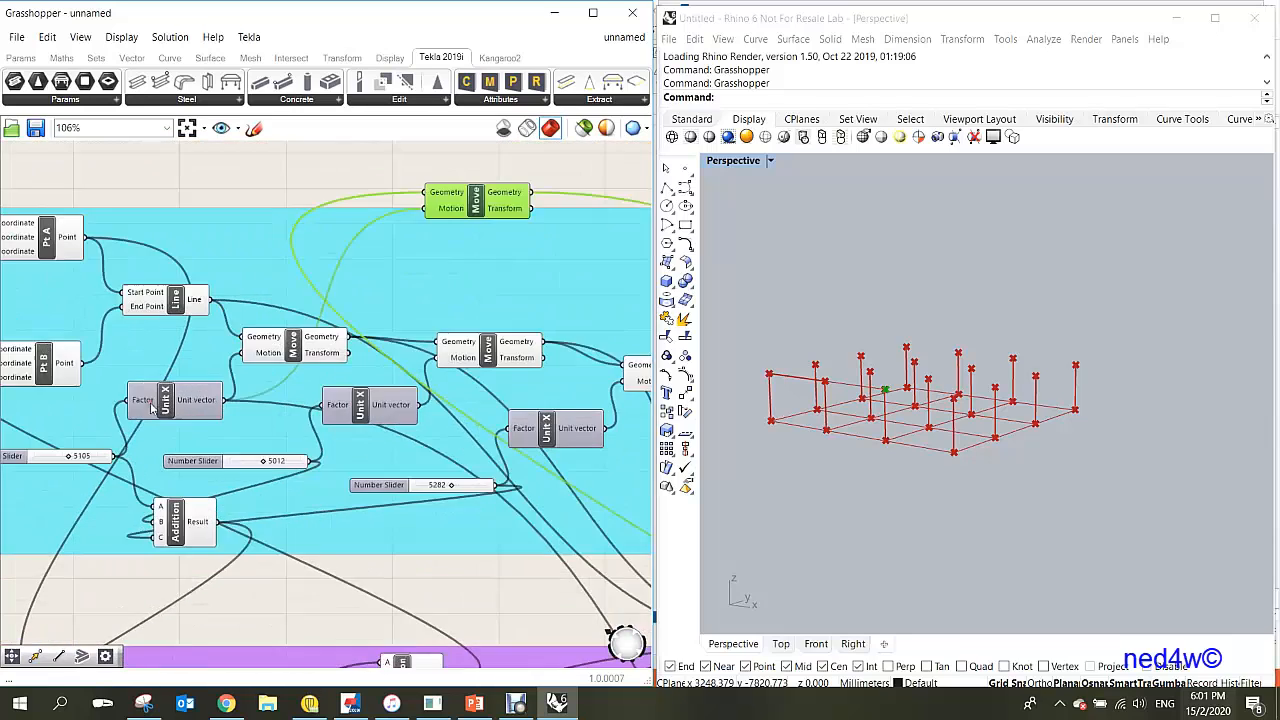
pyautogui.scroll(-3, 214, 411)
pyautogui.scroll(3, 355, 385)
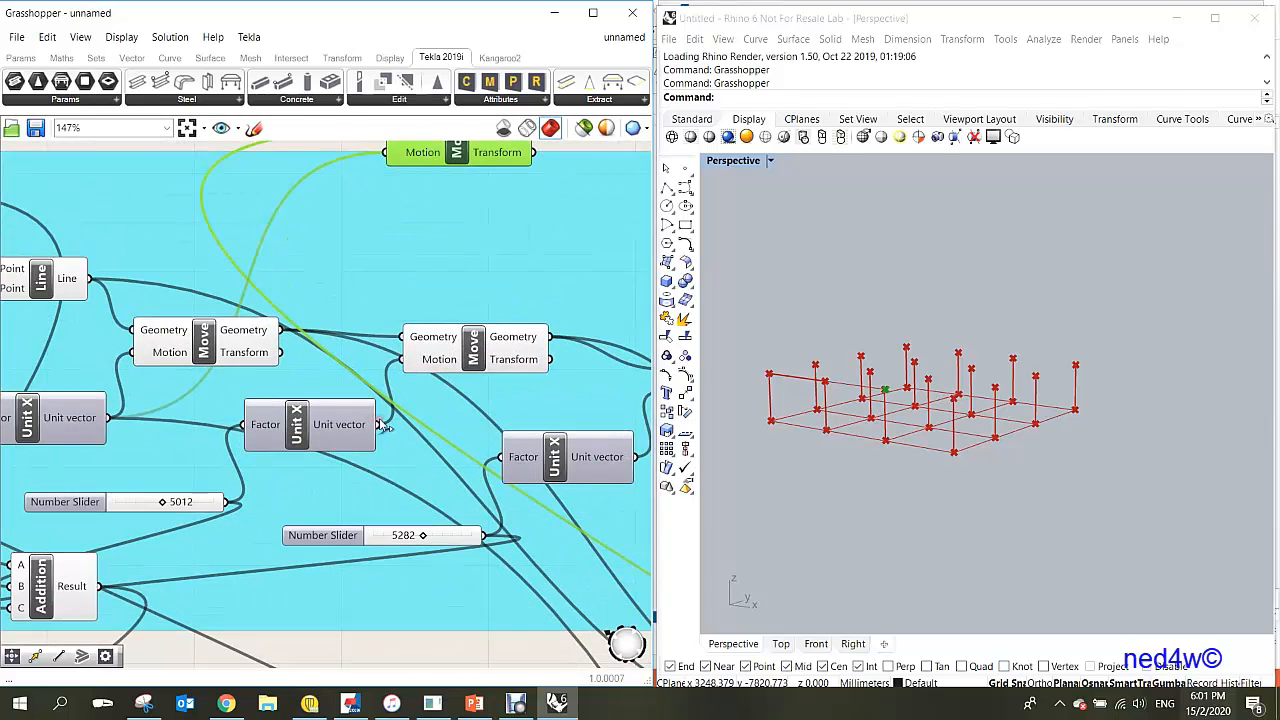
pyautogui.moveTo(378, 425); pyautogui.dragTo(387, 154)
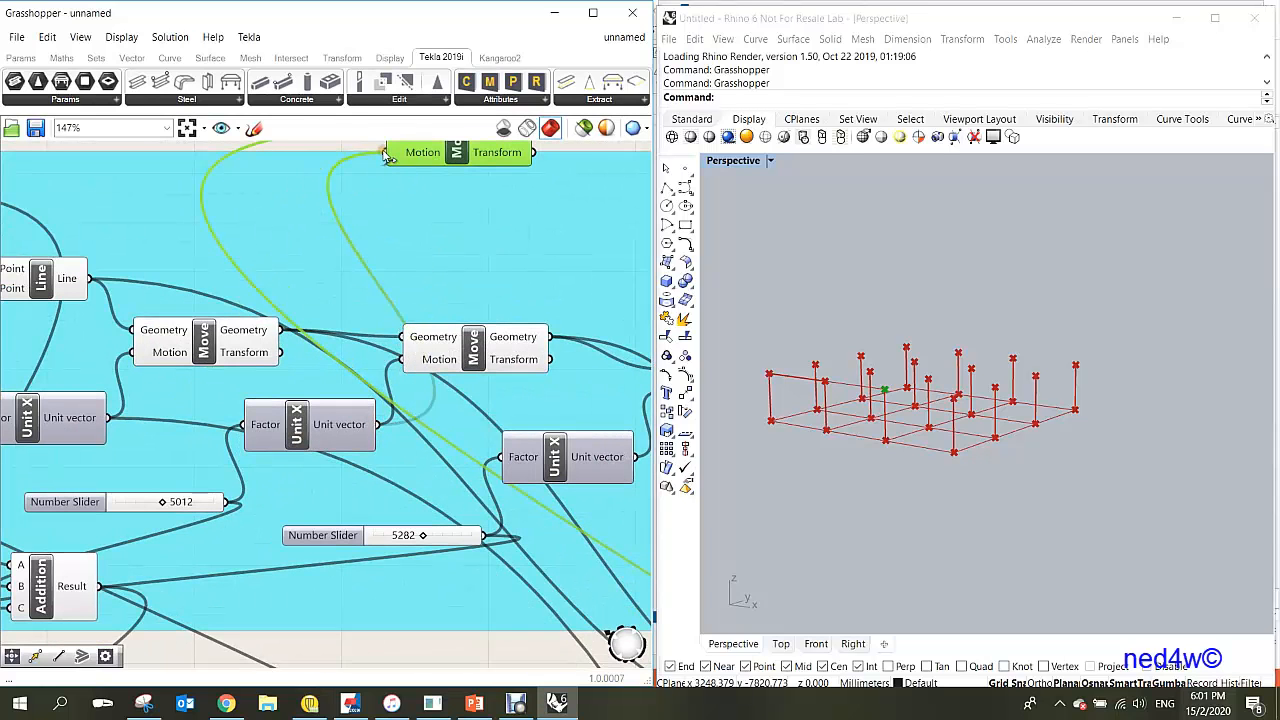
# - Bring the copied Move back down beside the first lower Move, below the orange group
pyautogui.scroll(-5, 387, 296)
pyautogui.moveTo(398, 270); pyautogui.dragTo(452, 360)
pyautogui.moveTo(400, 284); pyautogui.dragTo(637, 548)
pyautogui.scroll(-2, 620, 552)
pyautogui.scroll(8, 565, 555)
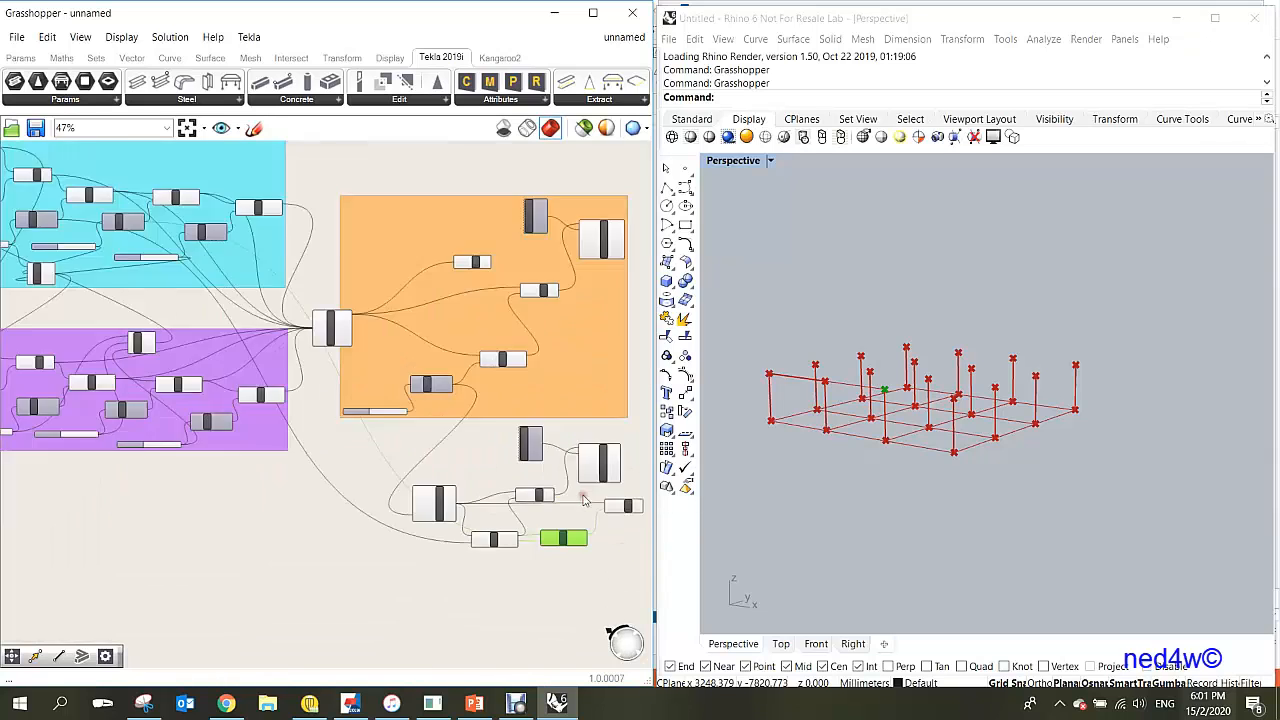
pyautogui.scroll(-4, 565, 555)
pyautogui.scroll(4, 586, 591)
pyautogui.scroll(-4, 590, 600)
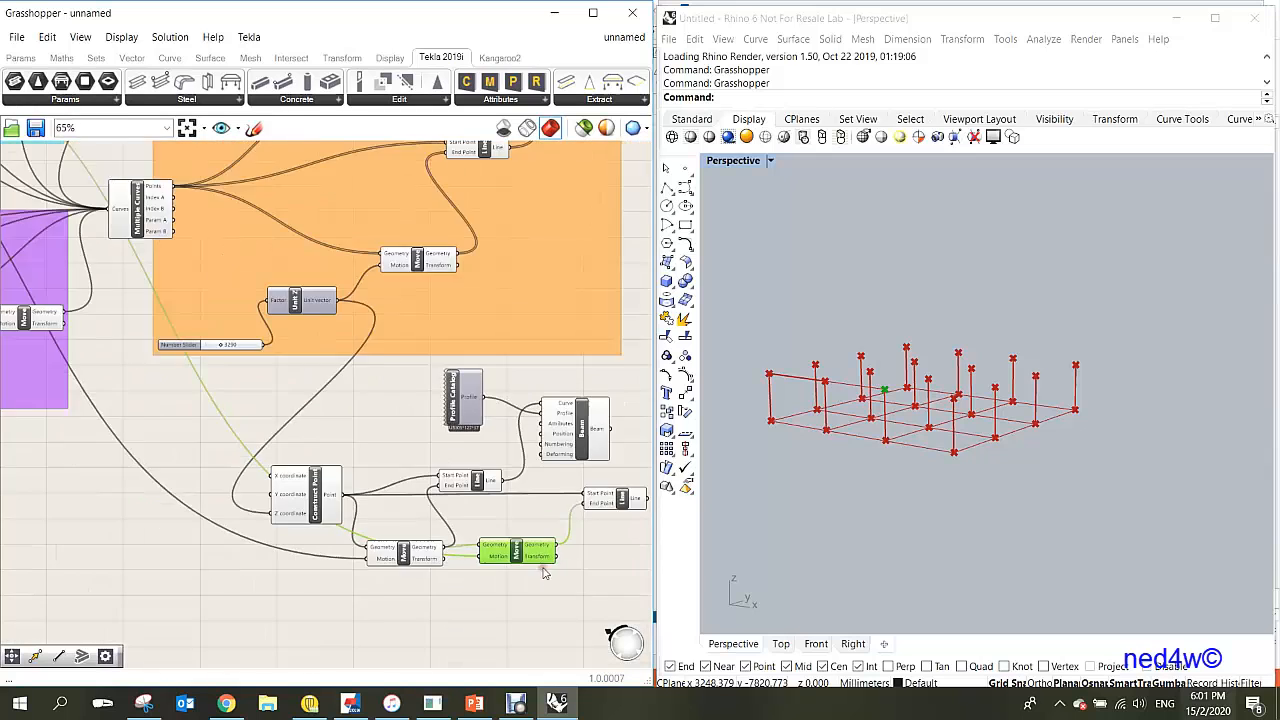
# - Nudge the copied Line and connect the first lower Move's Geometry output to its Start Point in place of Construct Point's output
pyautogui.scroll(5, 543, 563)
pyautogui.scroll(-1, 592, 466)
pyautogui.moveTo(610, 421); pyautogui.dragTo(613, 424)
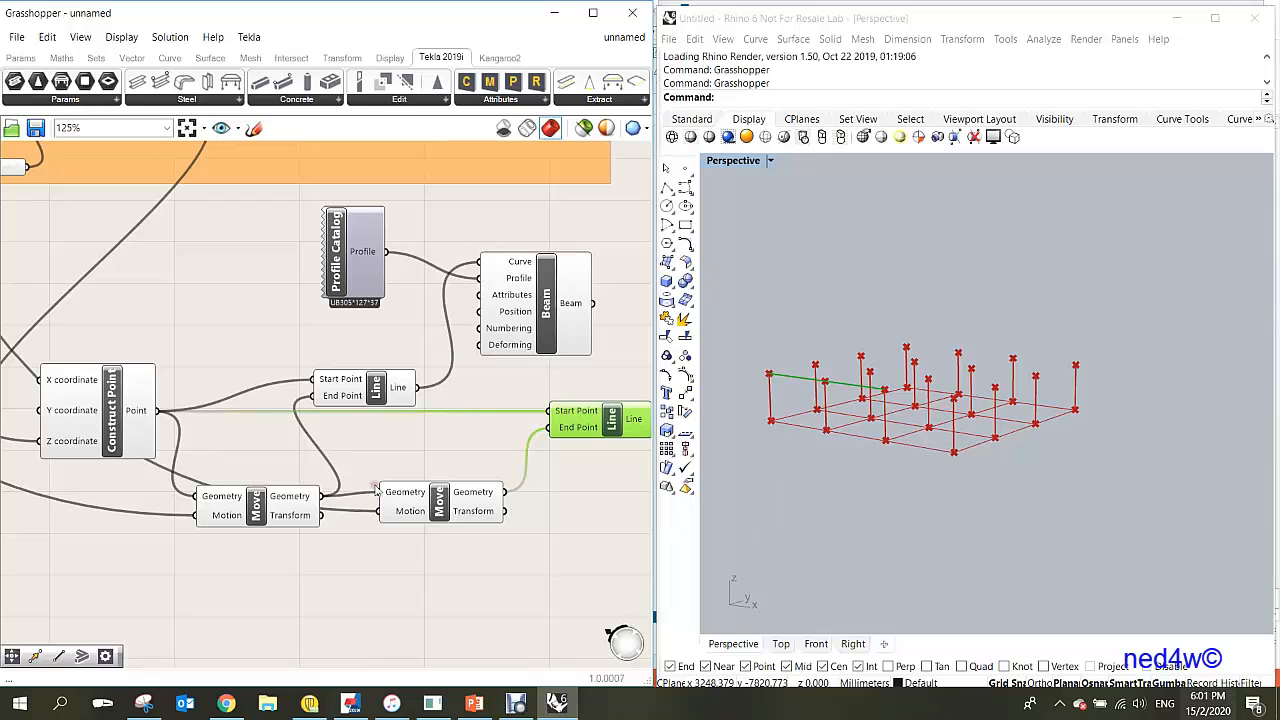
pyautogui.scroll(3, 760, 405)
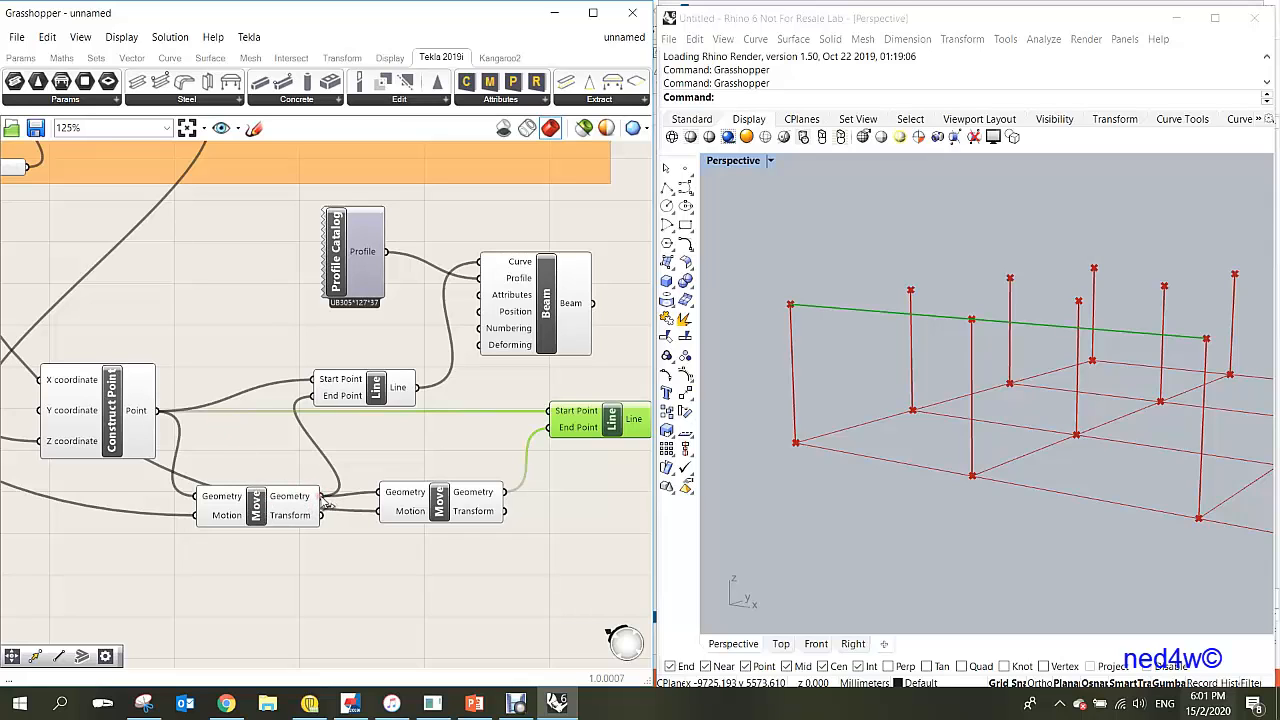
pyautogui.moveTo(321, 495); pyautogui.dragTo(556, 415)
pyautogui.moveTo(556, 415); pyautogui.dragTo(556, 415)
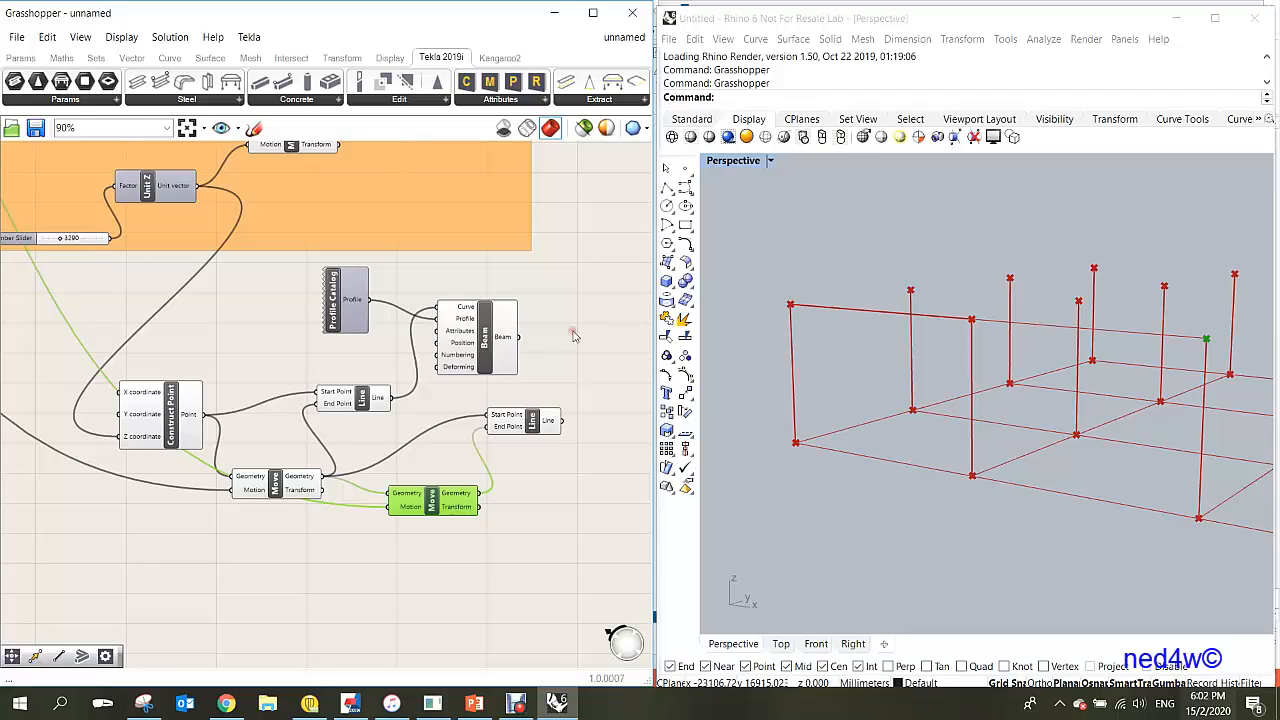
# - Make room around Profile Catalog and Beam, add the second Line's output to Beam's Curve input, and check the result in Tekla Structures
pyautogui.moveTo(545, 280); pyautogui.dragTo(483, 311)
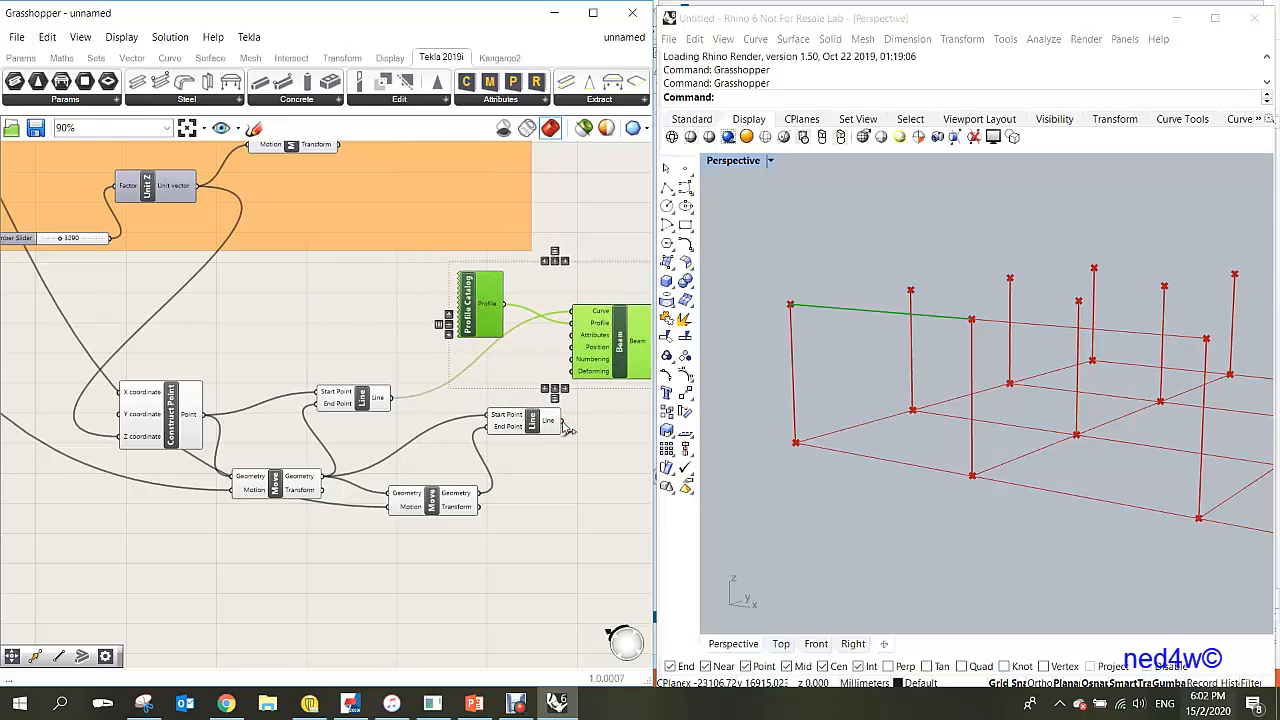
pyautogui.moveTo(562, 421); pyautogui.dragTo(566, 318)
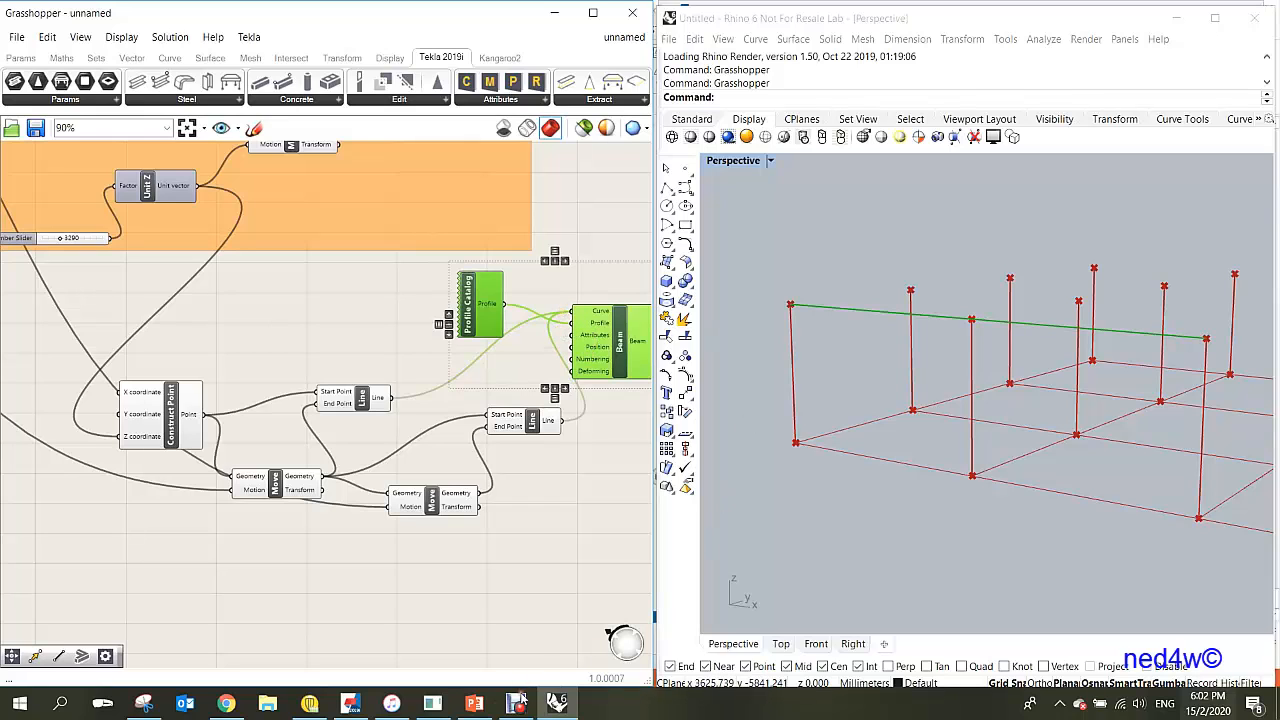
pyautogui.click(350, 703)
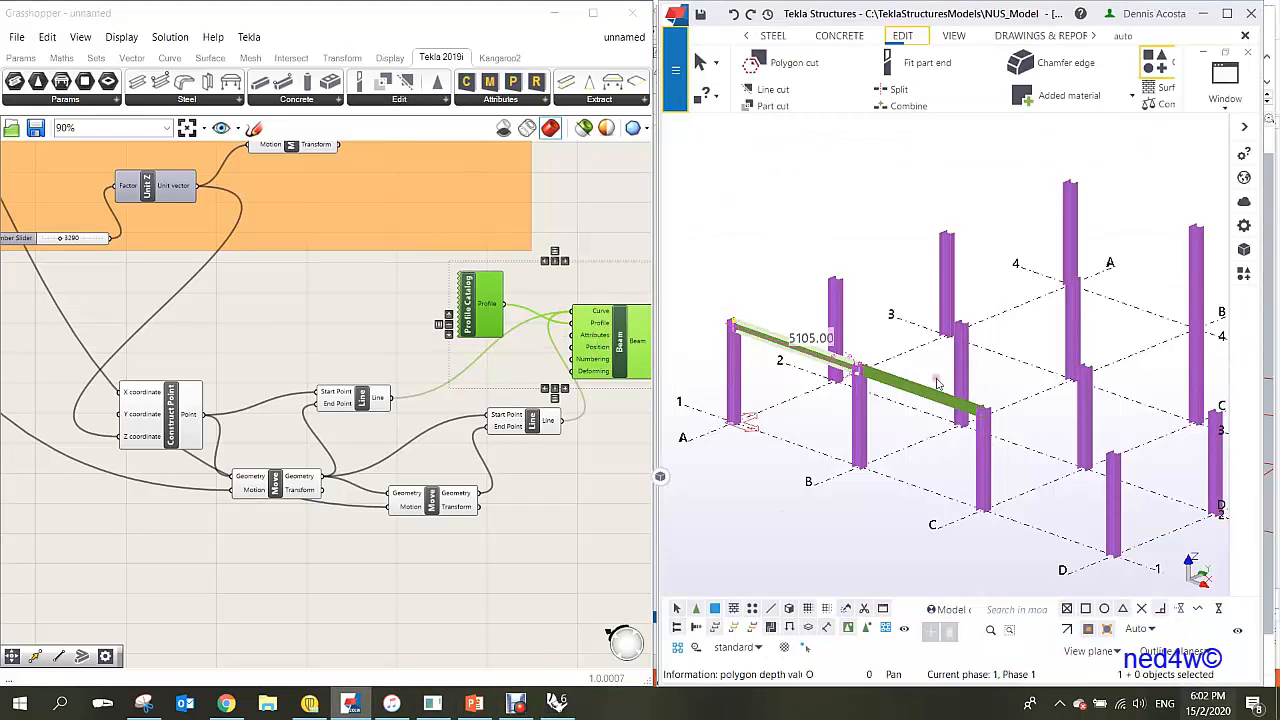
pyautogui.scroll(3, 937, 383)
pyautogui.scroll(-5, 880, 398)
pyautogui.click(567, 500)
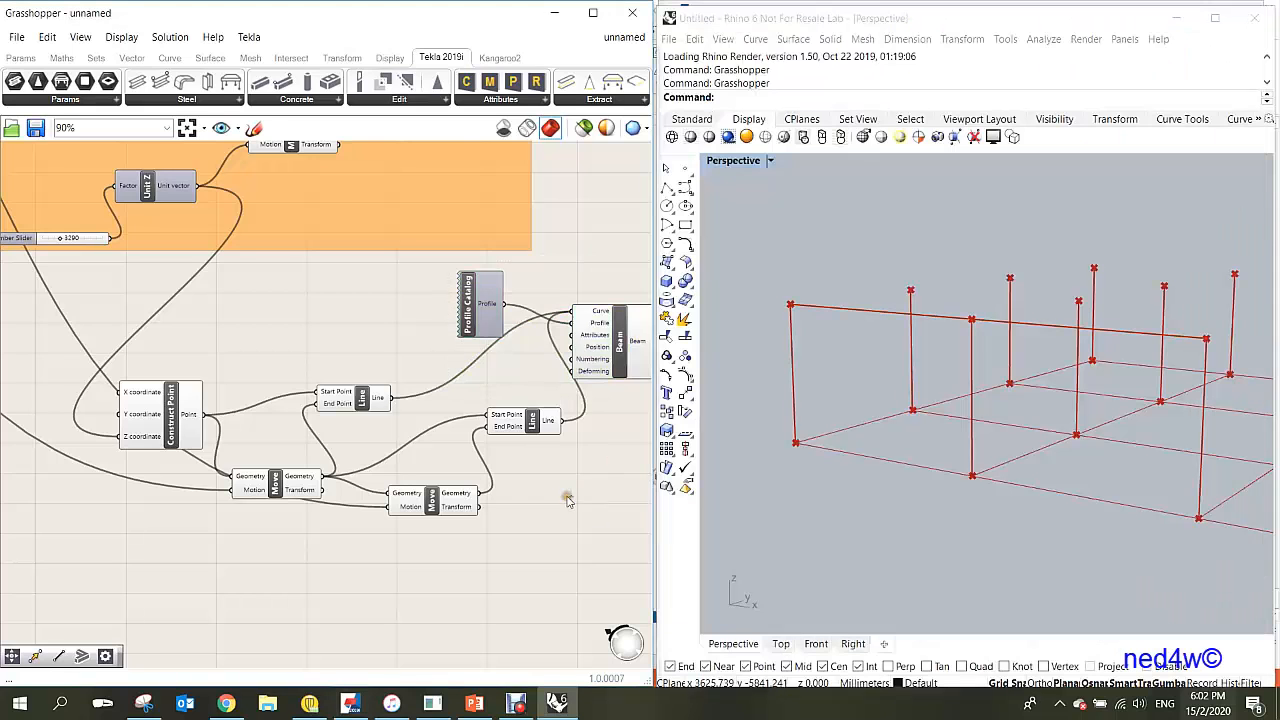
# - Reposition the Beam component and its Profile Catalog higher on the canvas, clear of the Line components
pyautogui.scroll(-5, 567, 500)
pyautogui.scroll(4, 560, 560)
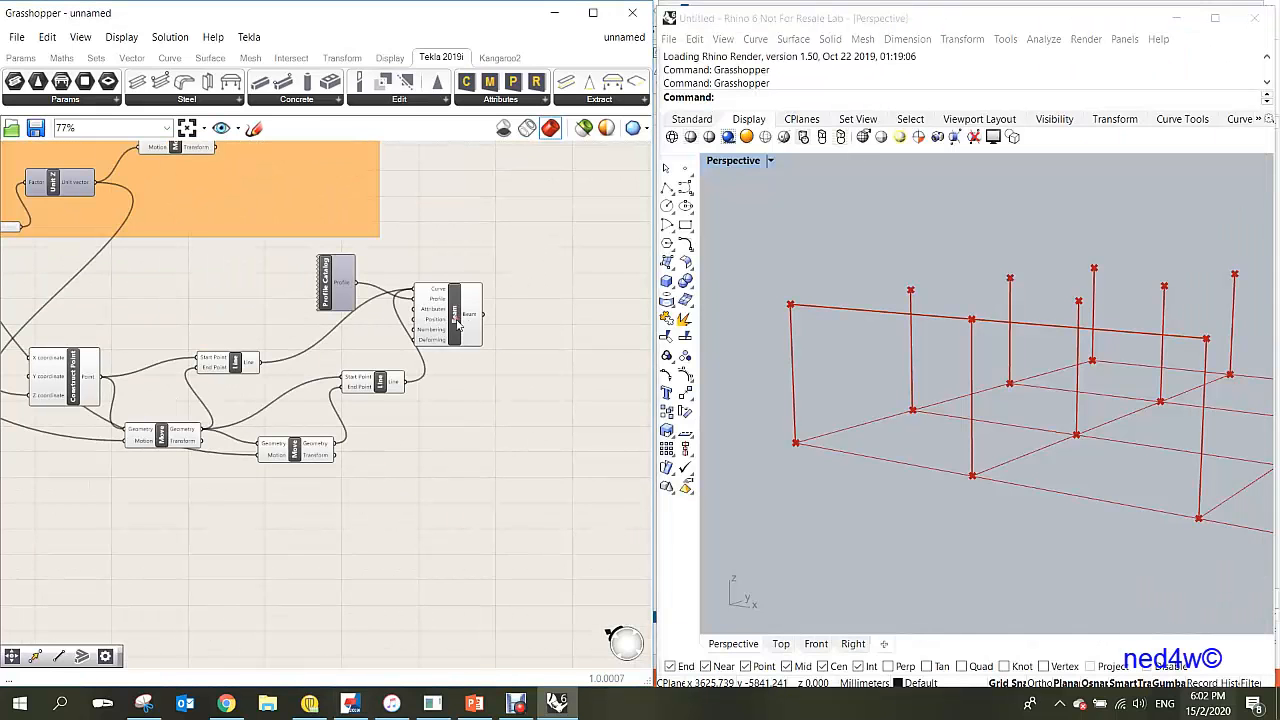
pyautogui.moveTo(457, 322); pyautogui.dragTo(484, 294)
pyautogui.moveTo(347, 282); pyautogui.dragTo(435, 200)
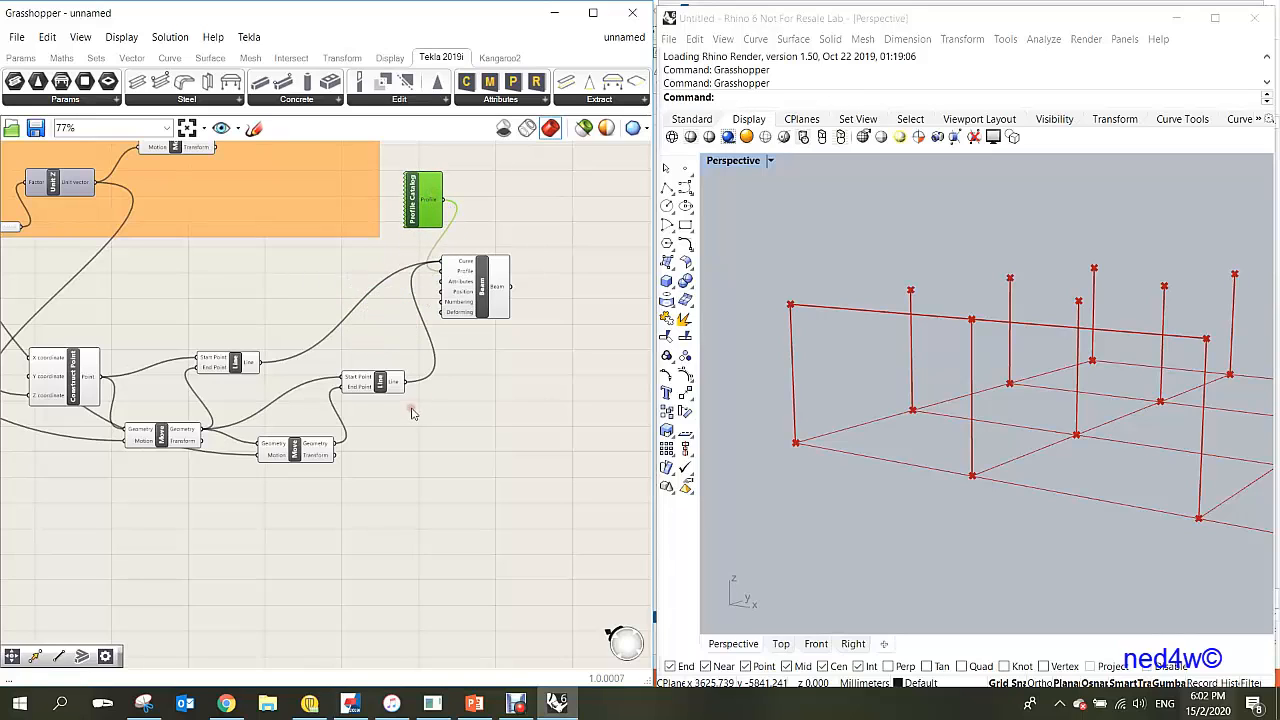
# - Duplicate the second Line and second lower Move, and connect the second Move's Geometry output to the copied Line's Start Point in place of the first Move's
pyautogui.click(381, 386)
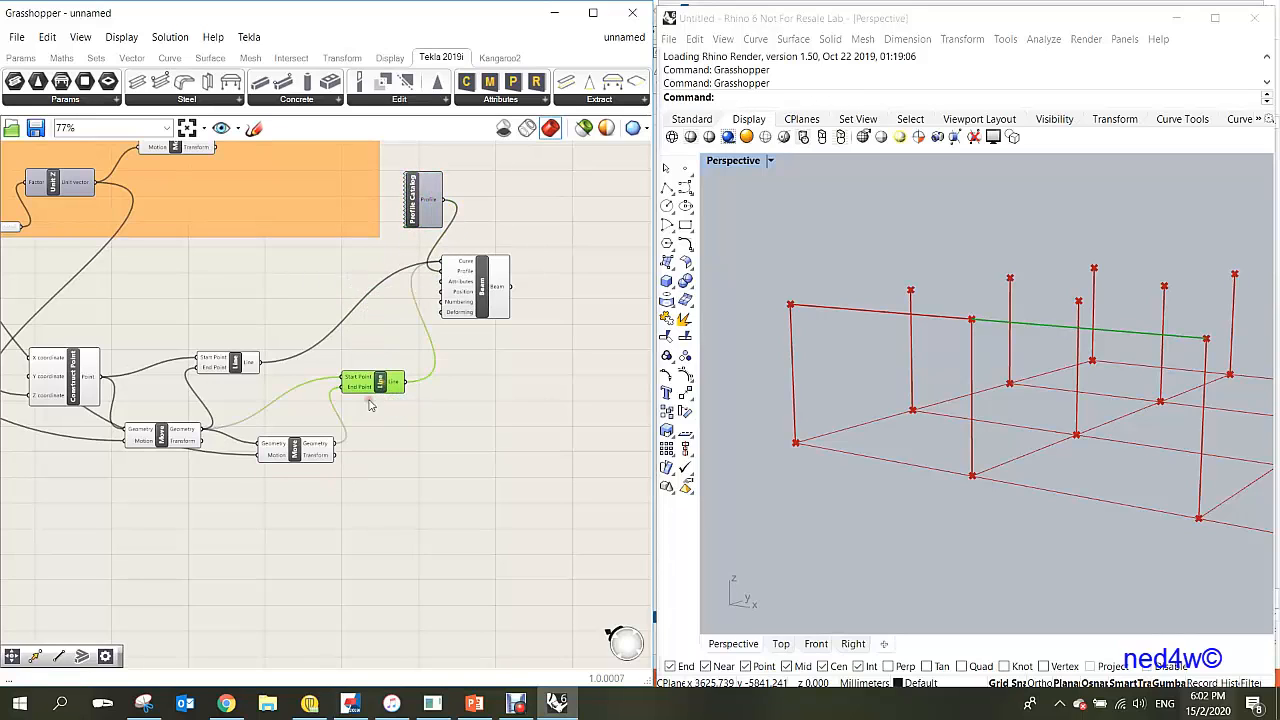
pyautogui.keyDown('shift'); pyautogui.click(290, 455); pyautogui.keyUp('shift')
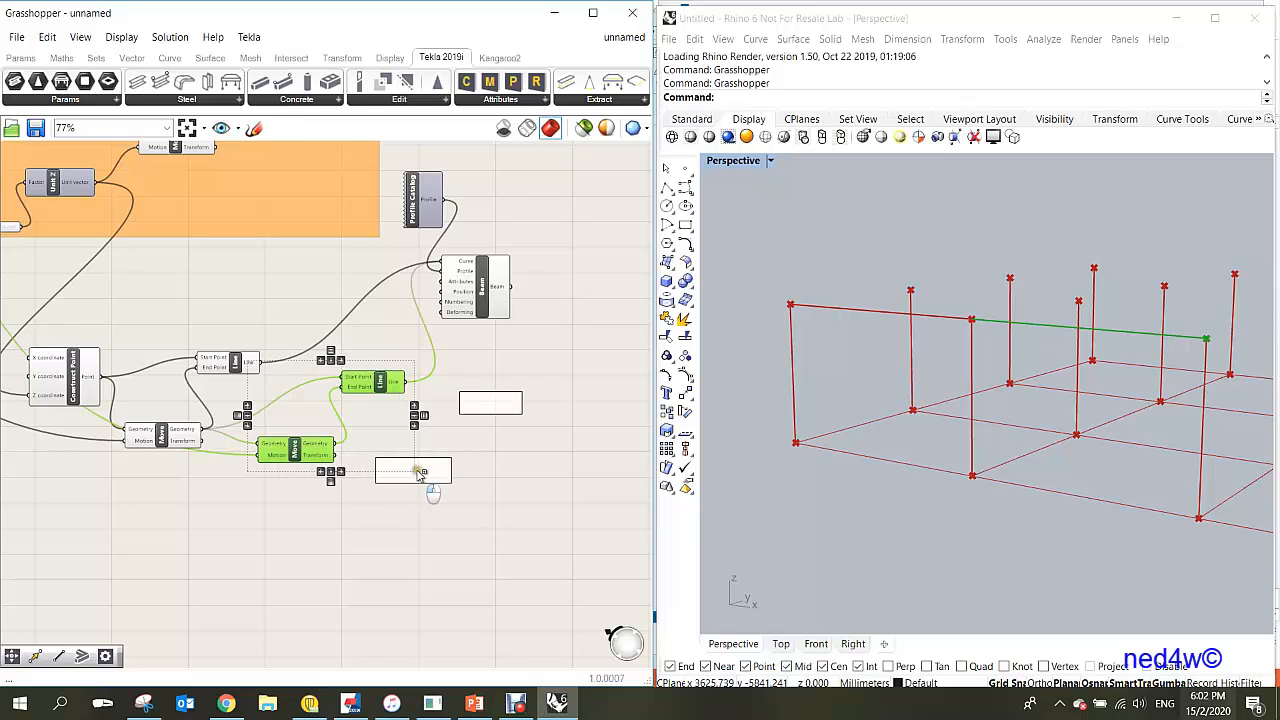
pyautogui.keyDown('alt'); pyautogui.moveTo(420, 472); pyautogui.dragTo(434, 484); pyautogui.keyUp('alt')
pyautogui.click(528, 463)
pyautogui.scroll(3, 312, 452)
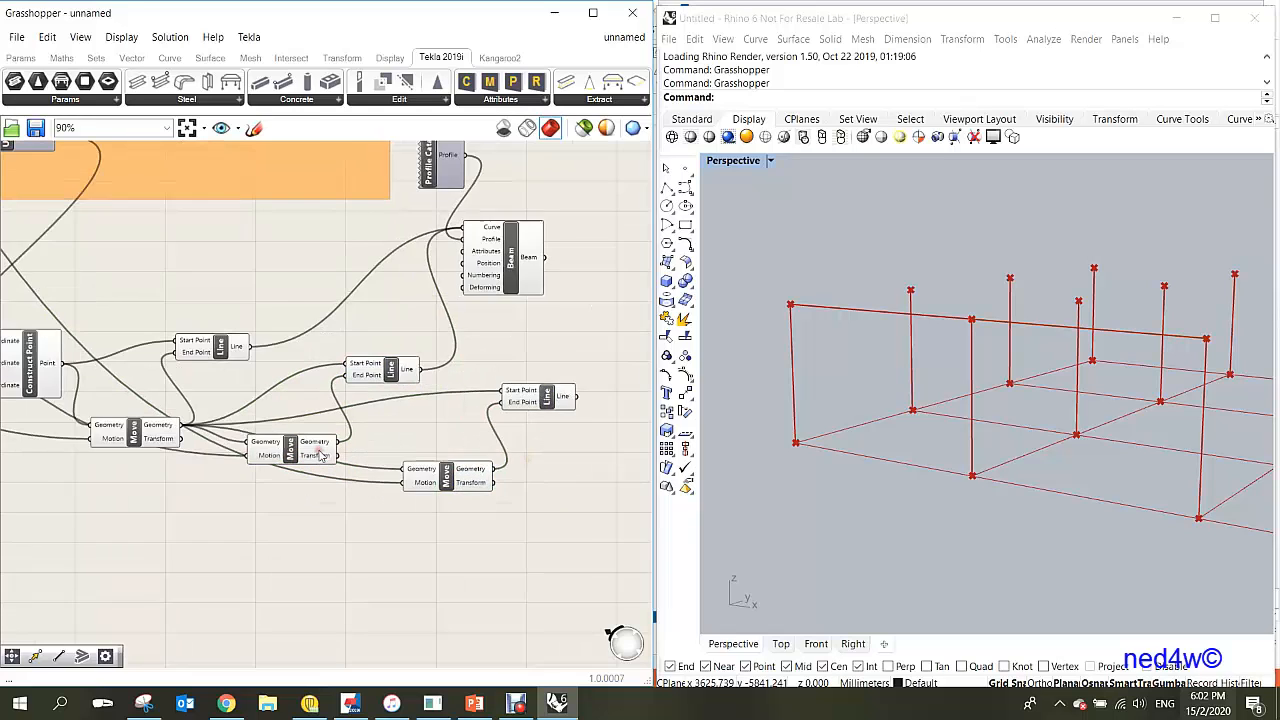
pyautogui.moveTo(340, 440); pyautogui.dragTo(532, 382)
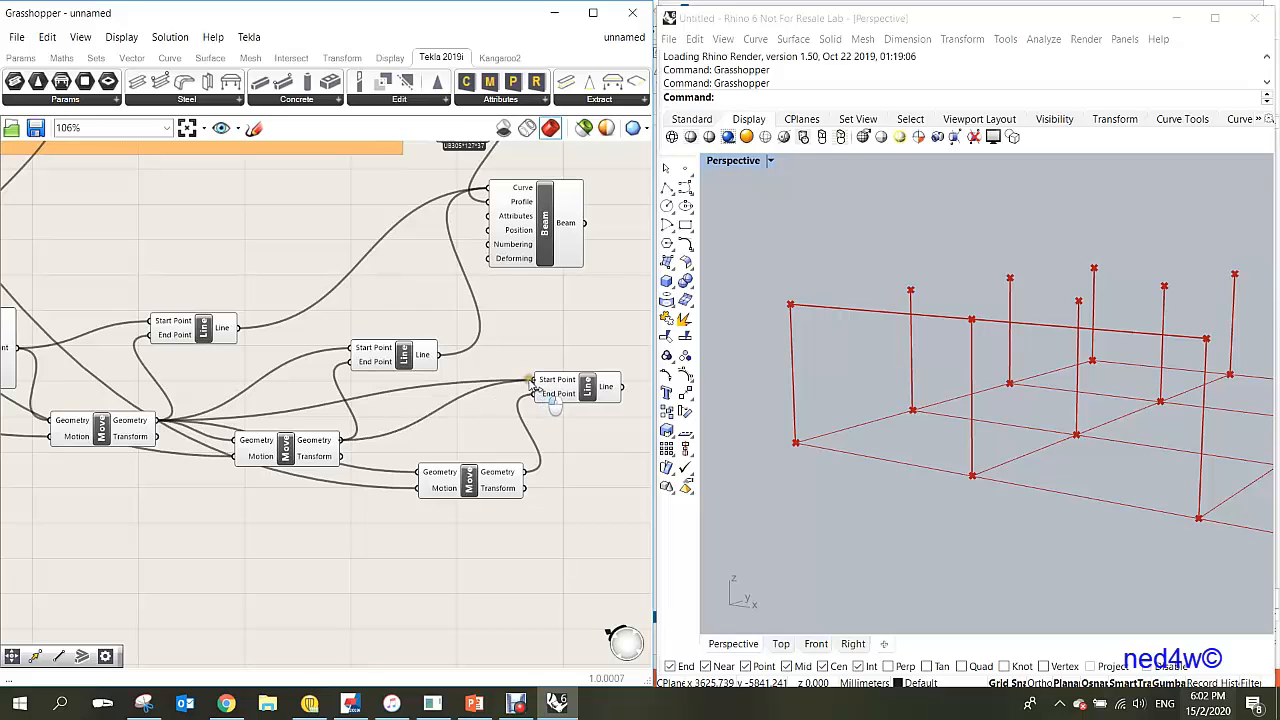
pyautogui.scroll(-5, 532, 386)
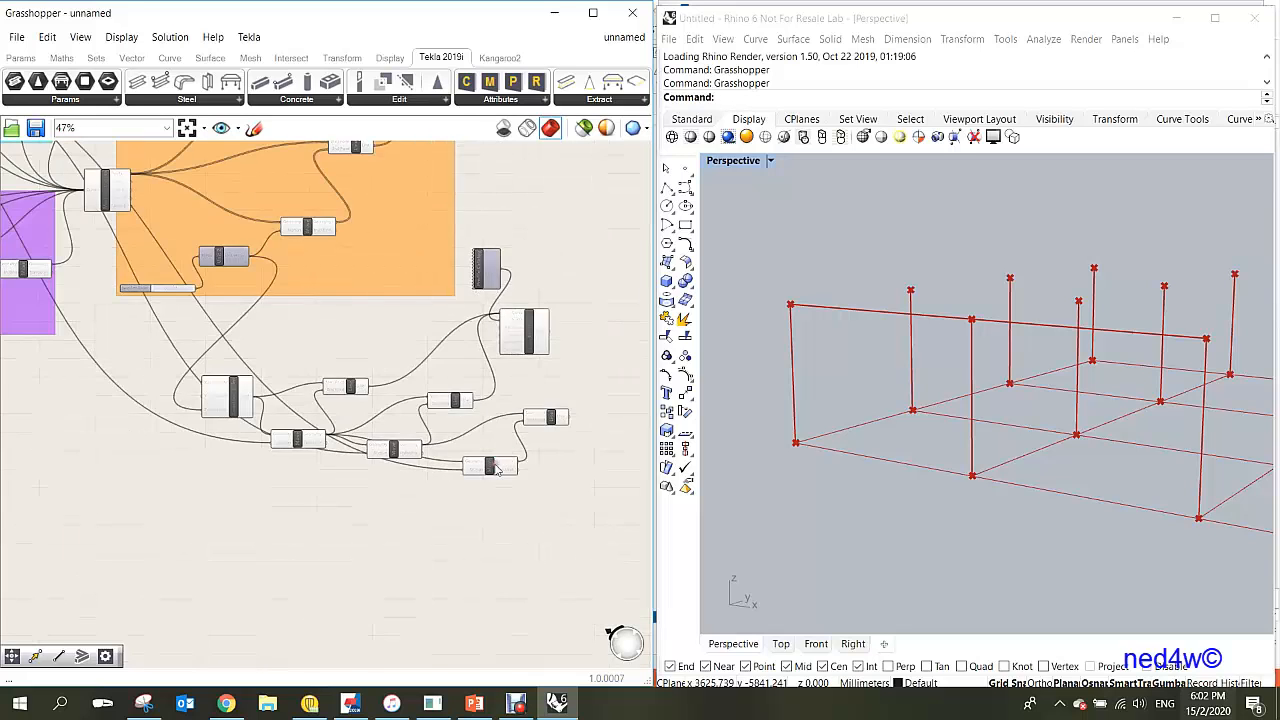
# - Bring the newly copied Move up to the cyan group and connect the Unit vector output of the Unit X driven by the 5282 slider to its Motion input
pyautogui.moveTo(491, 463); pyautogui.dragTo(275, 170)
pyautogui.scroll(4, 190, 220)
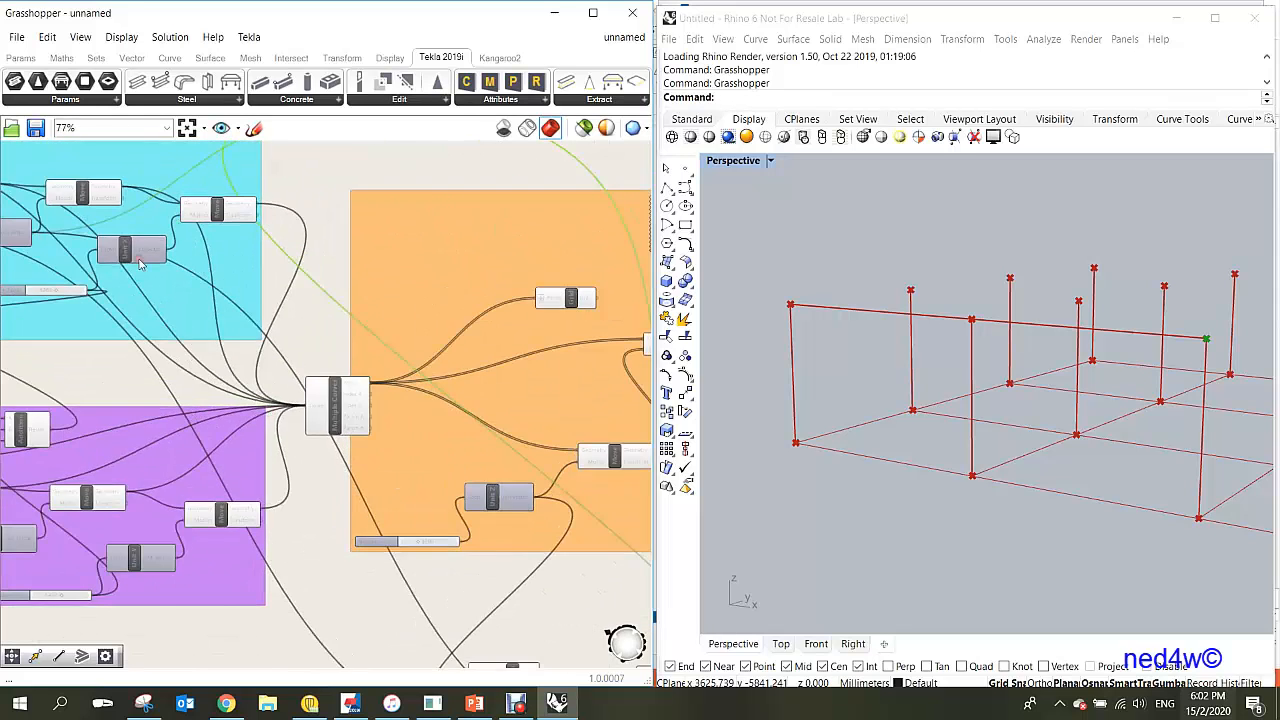
pyautogui.scroll(-3, 188, 258)
pyautogui.scroll(3, 200, 345)
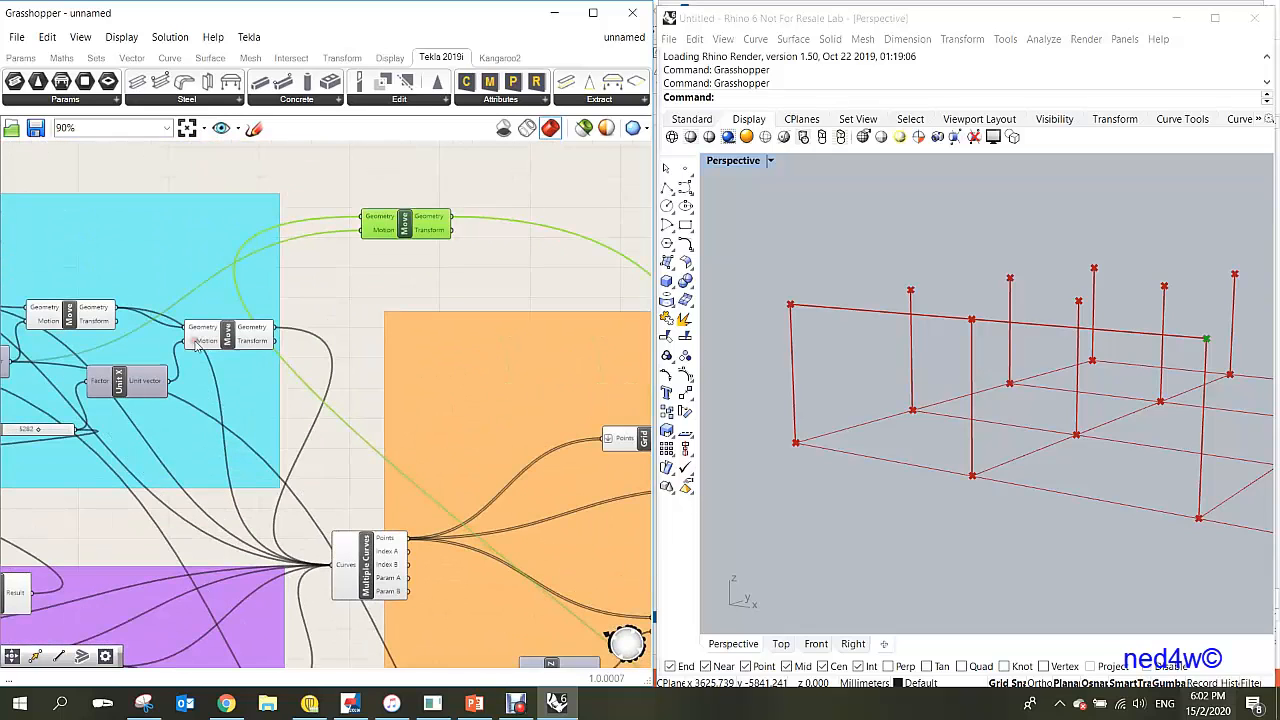
pyautogui.moveTo(190, 382); pyautogui.dragTo(365, 238)
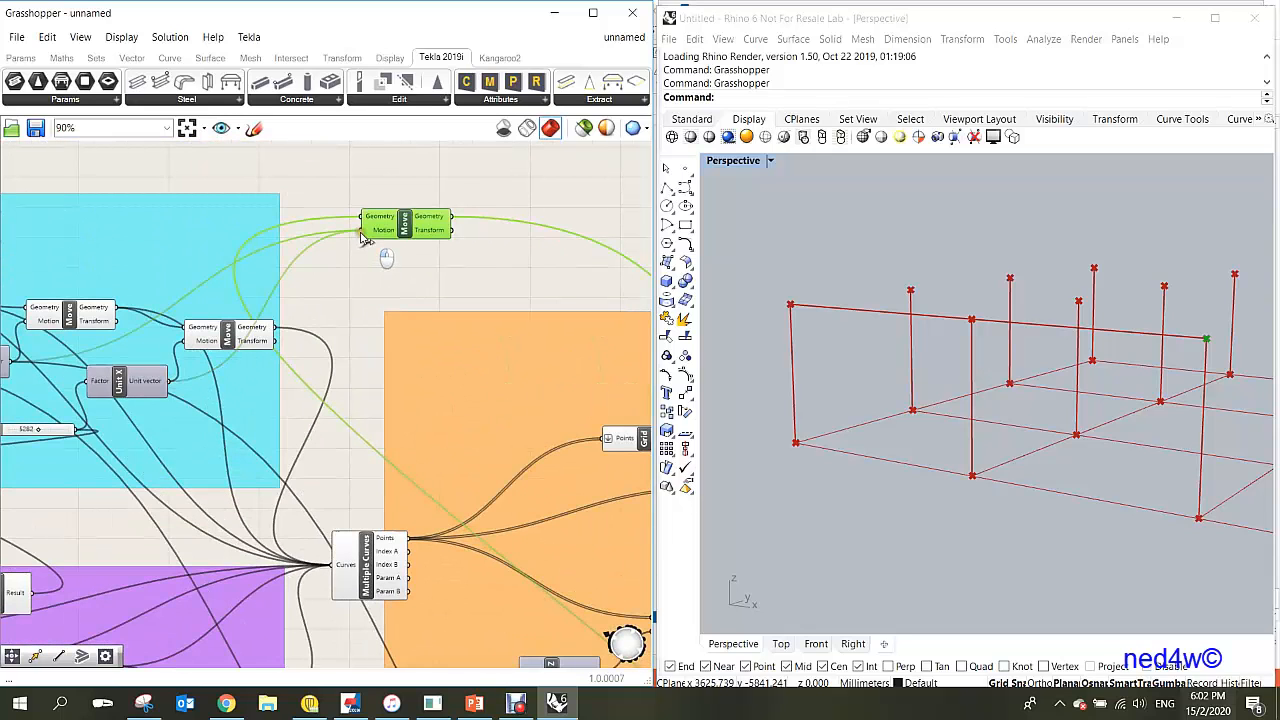
# - Bring the third Move back down beside the second lower Move and inspect its resulting point in the Rhino viewport
pyautogui.scroll(-6, 365, 238)
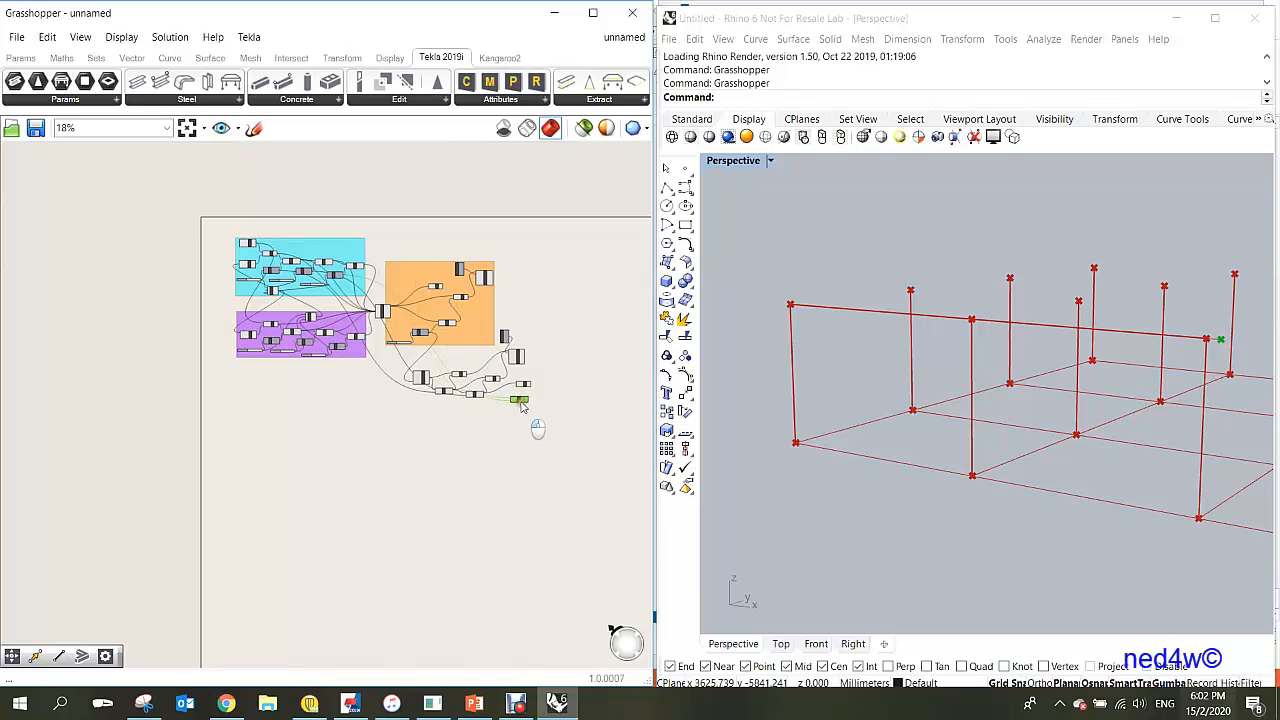
pyautogui.scroll(4, 516, 404)
pyautogui.scroll(4, 522, 402)
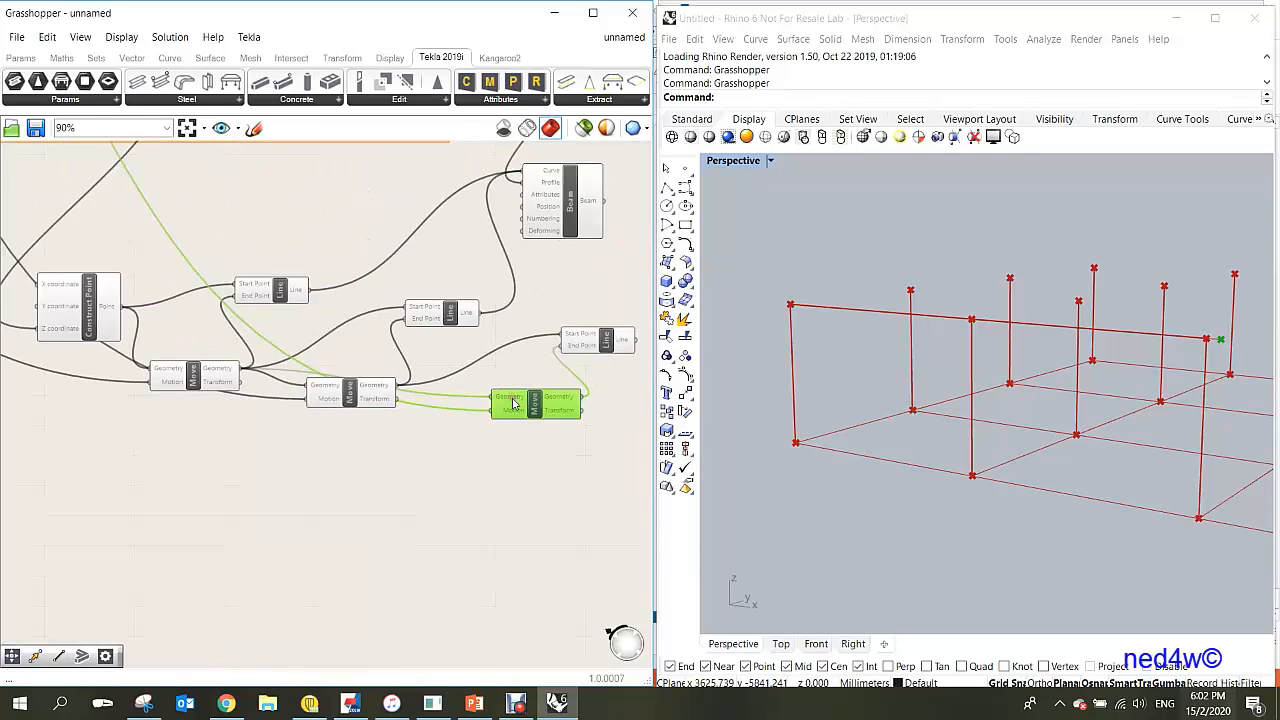
pyautogui.scroll(-6, 1207, 360)
pyautogui.scroll(9, 1207, 362)
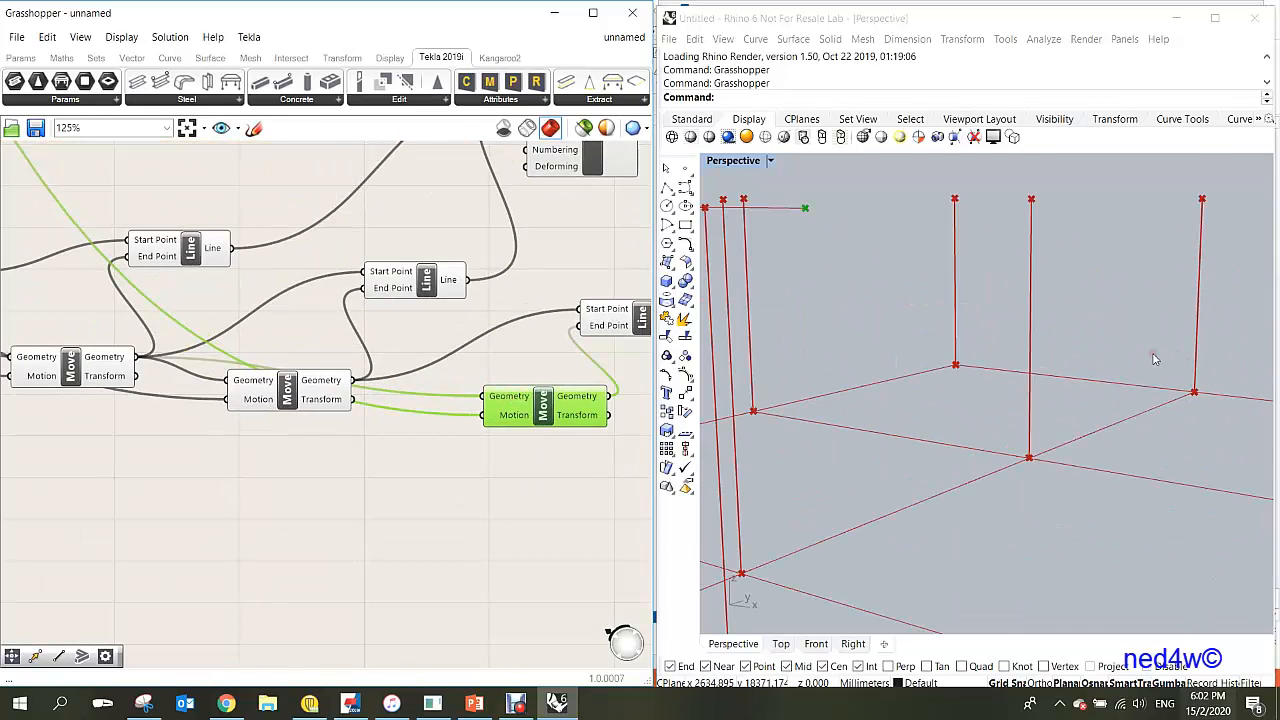
pyautogui.scroll(-5, 1153, 358)
pyautogui.scroll(-6, 1153, 358)
pyautogui.scroll(3, 511, 399)
pyautogui.moveTo(558, 422); pyautogui.dragTo(527, 452)
pyautogui.scroll(-5, 527, 453)
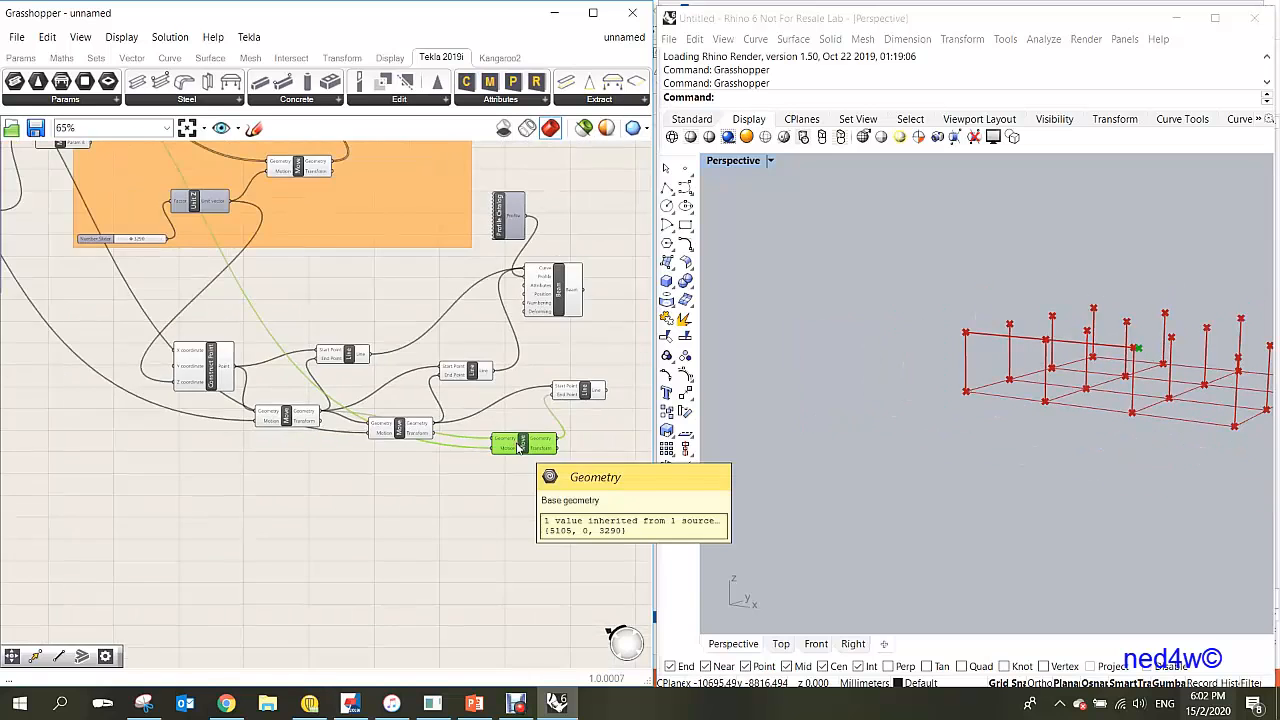
# - Connect the second lower Move's Geometry output to the third Move's Geometry input and check the moved point in the Rhino viewport
pyautogui.scroll(3, 476, 435)
pyautogui.moveTo(392, 405); pyautogui.dragTo(518, 443)
pyautogui.scroll(-4, 463, 418)
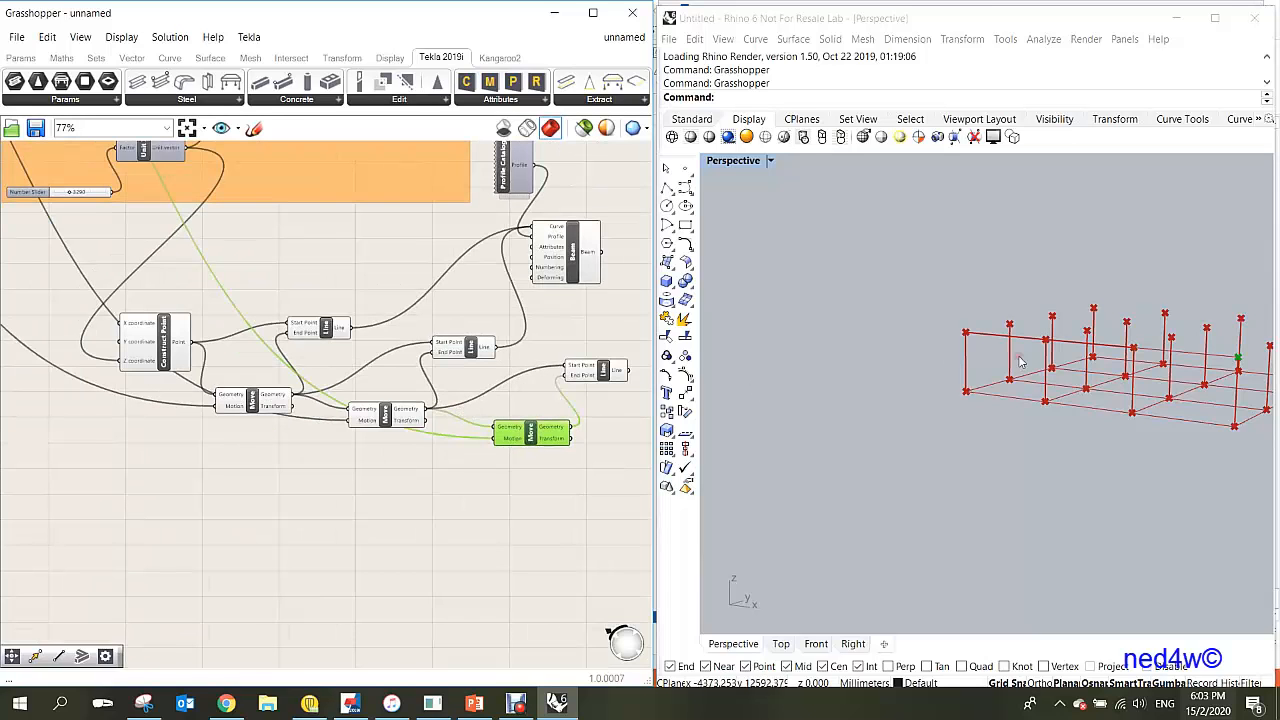
pyautogui.scroll(3, 1115, 362)
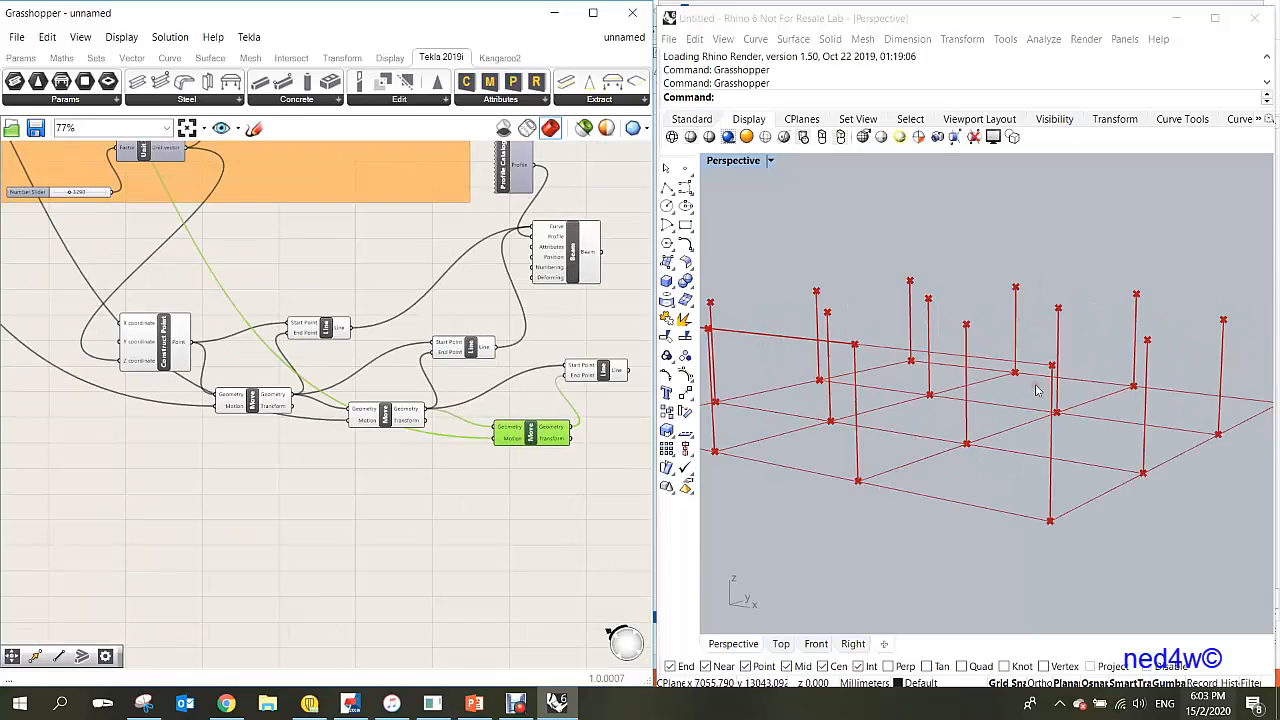
pyautogui.scroll(4, 603, 434)
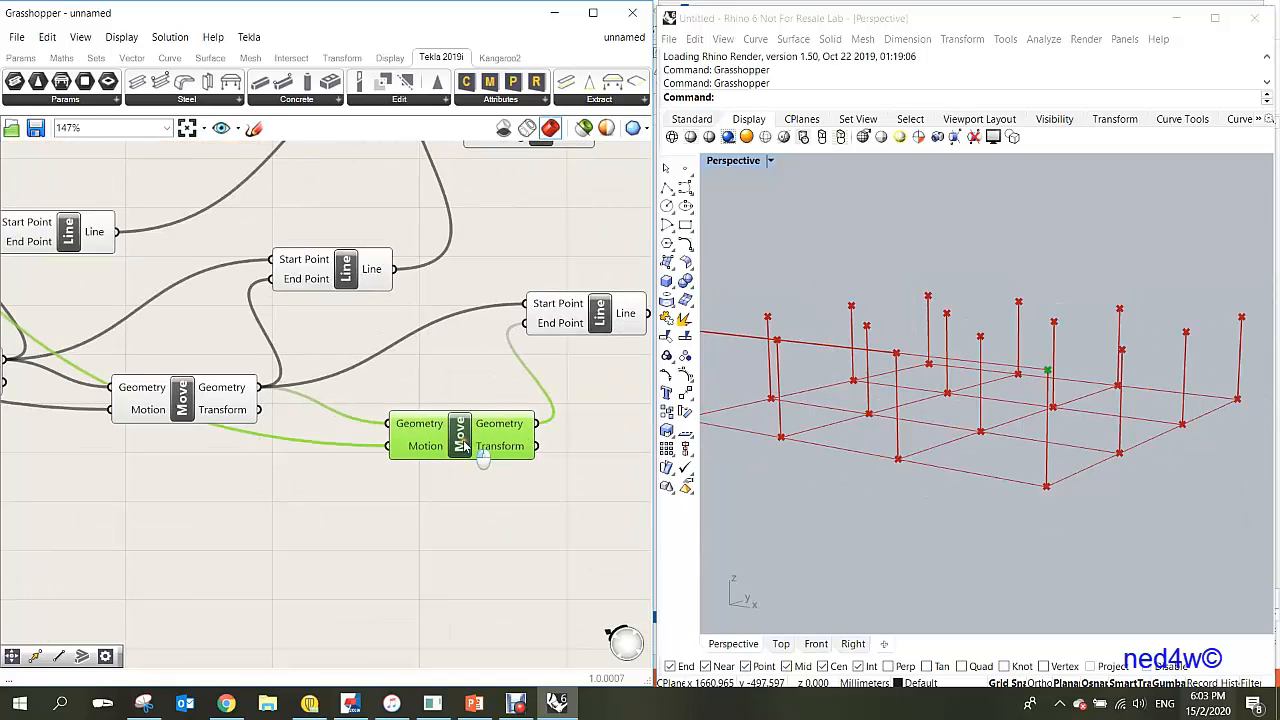
# - Nudge the third Line, add its output to the Beam's Curve input, and check the new beam in Tekla Structures
pyautogui.scroll(-3, 525, 440)
pyautogui.scroll(3, 500, 408)
pyautogui.moveTo(530, 387); pyautogui.dragTo(521, 377)
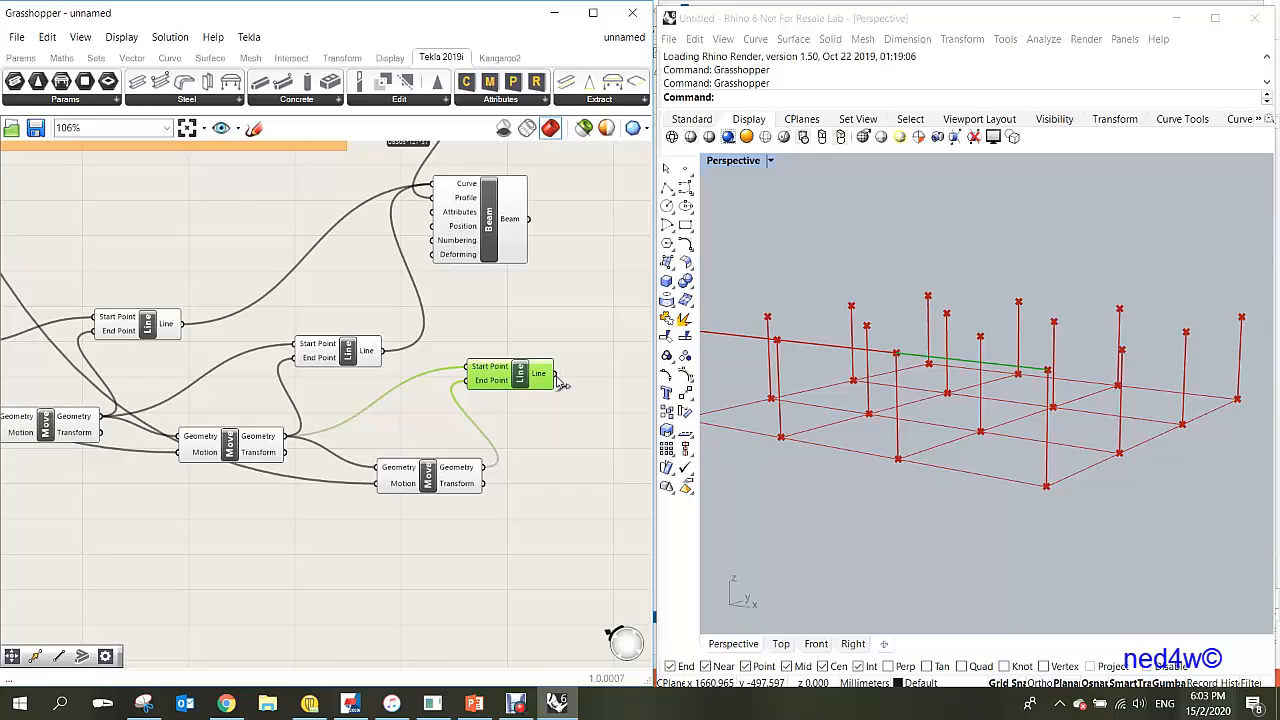
pyautogui.moveTo(494, 318); pyautogui.dragTo(426, 188)
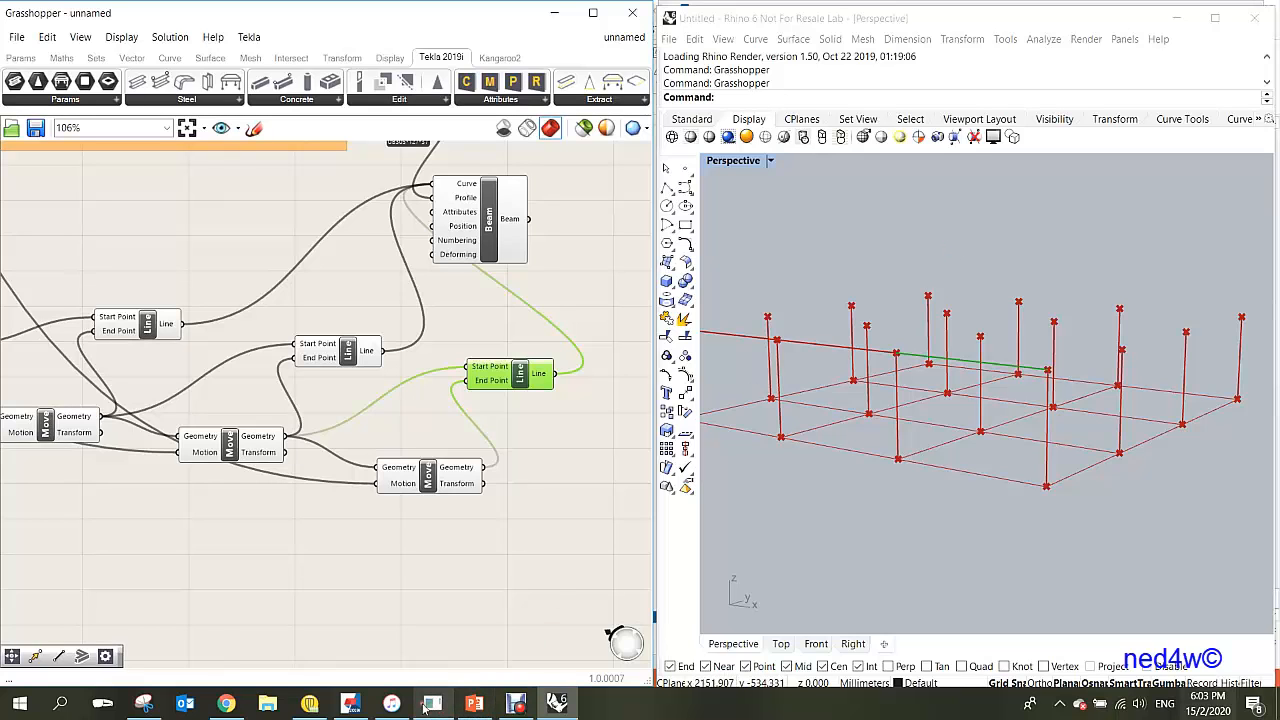
pyautogui.click(349, 703)
pyautogui.scroll(2, 935, 405)
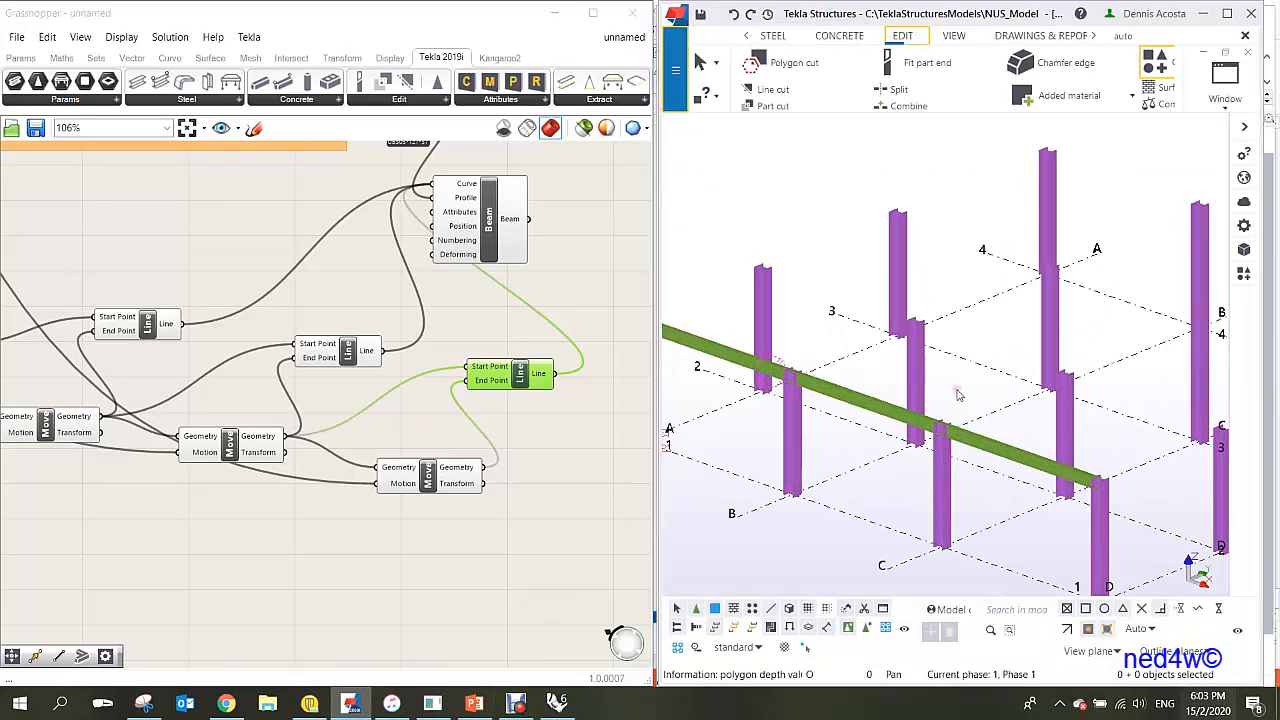
pyautogui.scroll(-3, 935, 405)
pyautogui.click(600, 500)
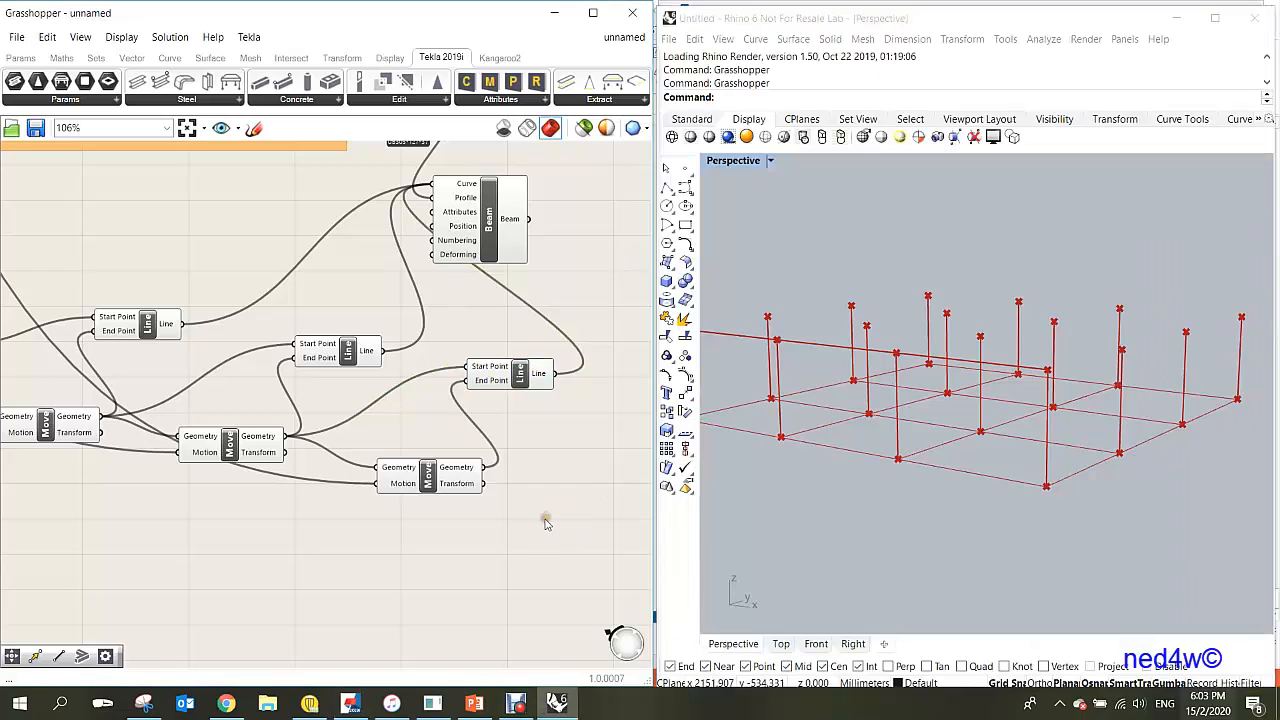
# - Move the Beam and Profile Catalog closer to the Line components below the orange group
pyautogui.scroll(-3, 543, 517)
pyautogui.click(520, 335)
pyautogui.moveTo(520, 335)
pyautogui.mouseDown()
pyautogui.moveTo(537, 337)
pyautogui.moveTo(526, 330)
pyautogui.mouseUp()
pyautogui.moveTo(474, 271); pyautogui.dragTo(453, 370)
# - Group the Profile Catalog, the Beam, the three Lines and the three lower Moves
pyautogui.moveTo(623, 301); pyautogui.dragTo(242, 540)
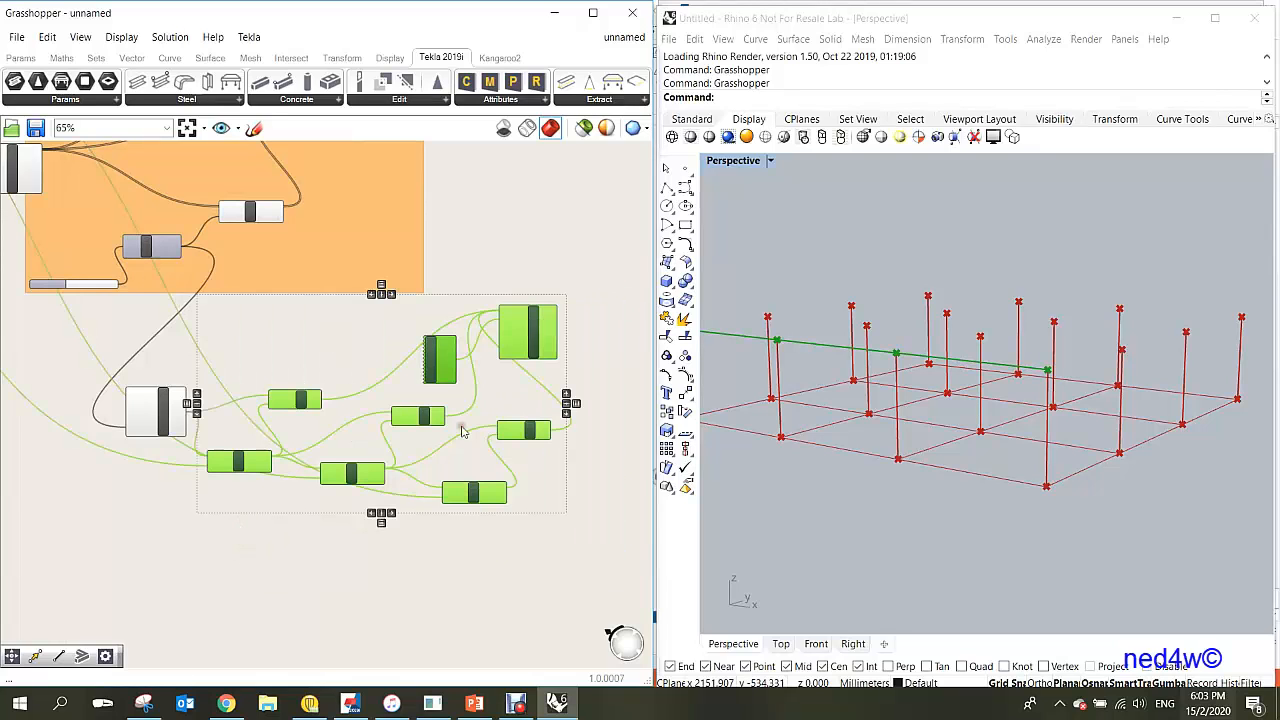
pyautogui.rightClick(486, 398)
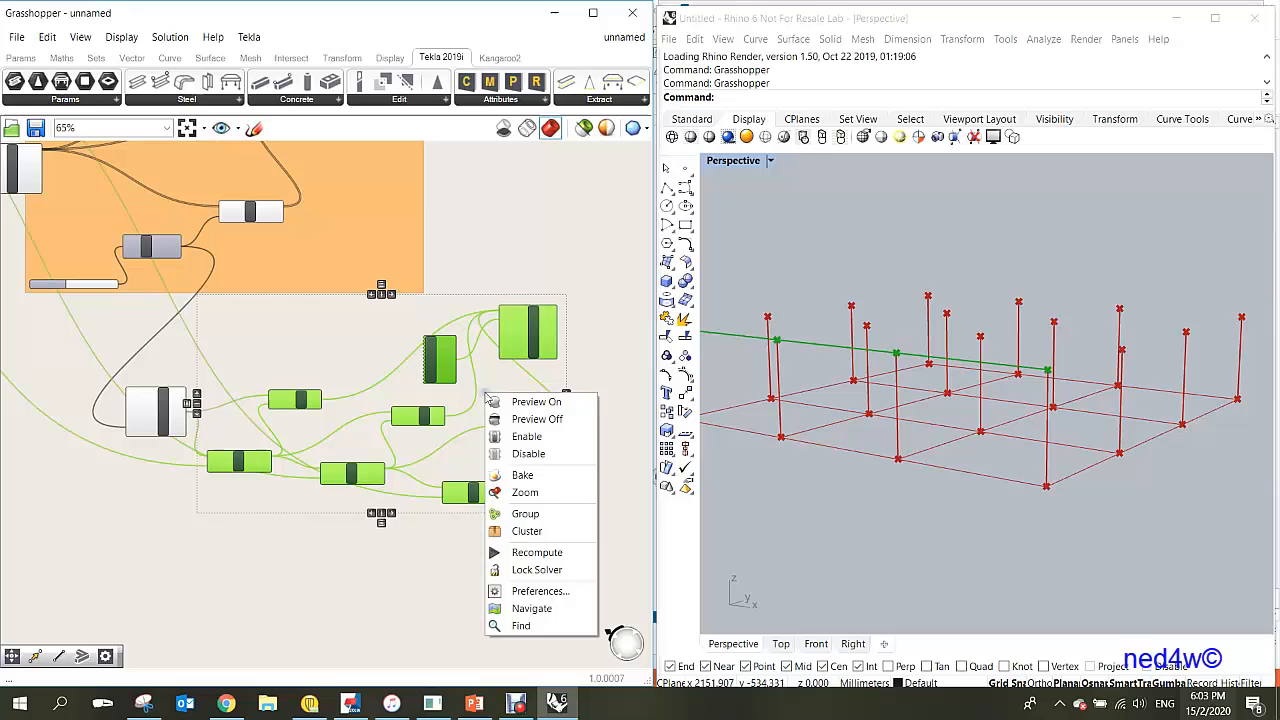
pyautogui.click(525, 514)
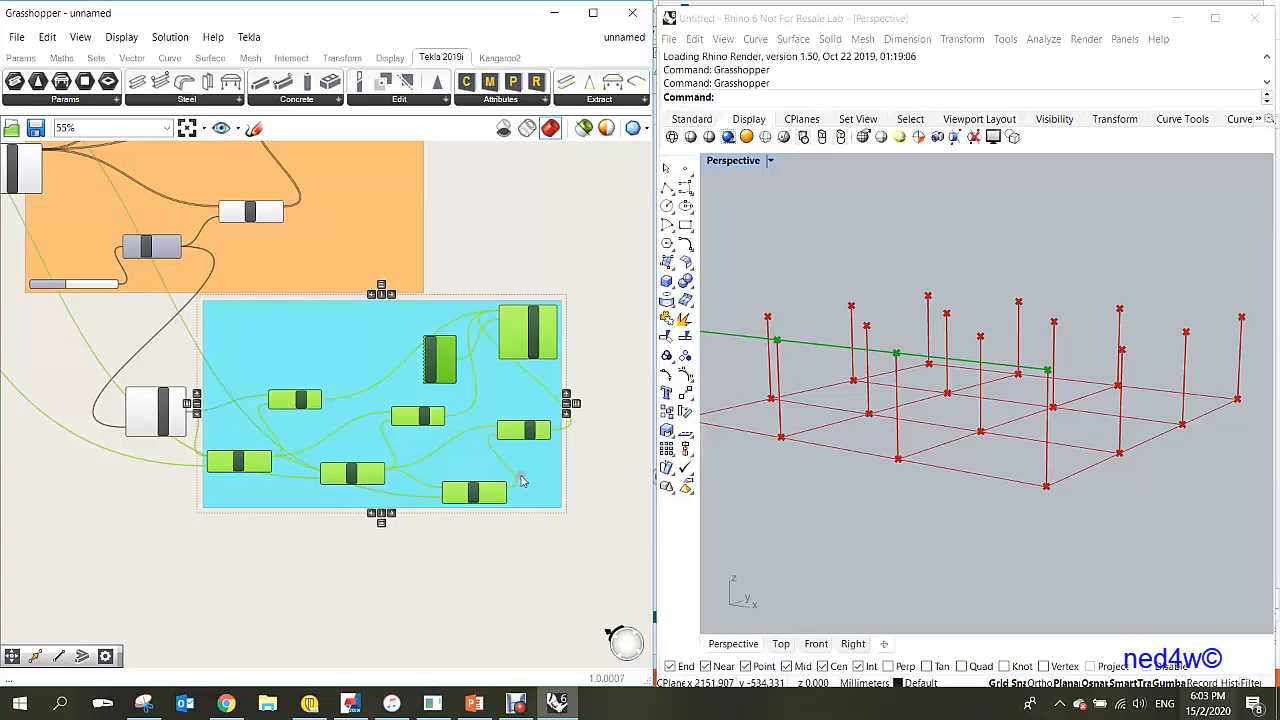
pyautogui.scroll(-3, 520, 481)
pyautogui.moveTo(520, 445)
pyautogui.mouseDown()
pyautogui.moveTo(545, 468)
pyautogui.moveTo(535, 463)
pyautogui.mouseUp()
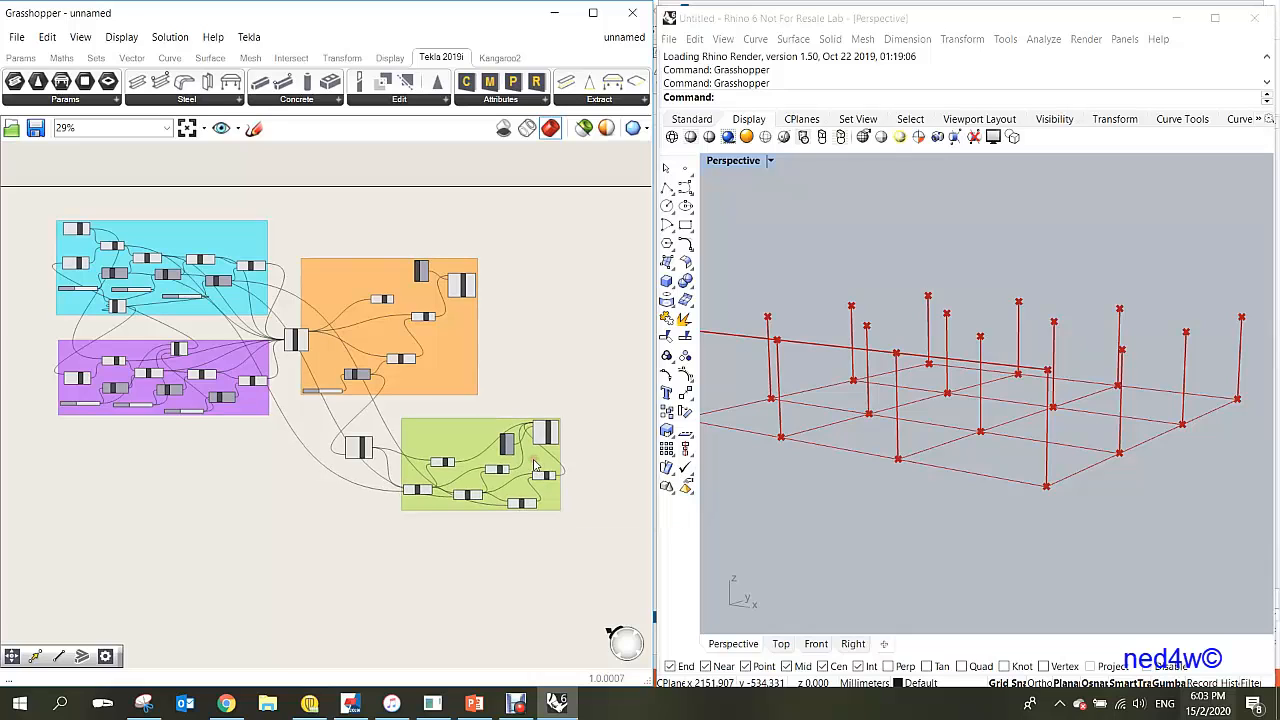
# - Change the new beam group's colour to pink by adjusting its hue
pyautogui.rightClick(533, 463)
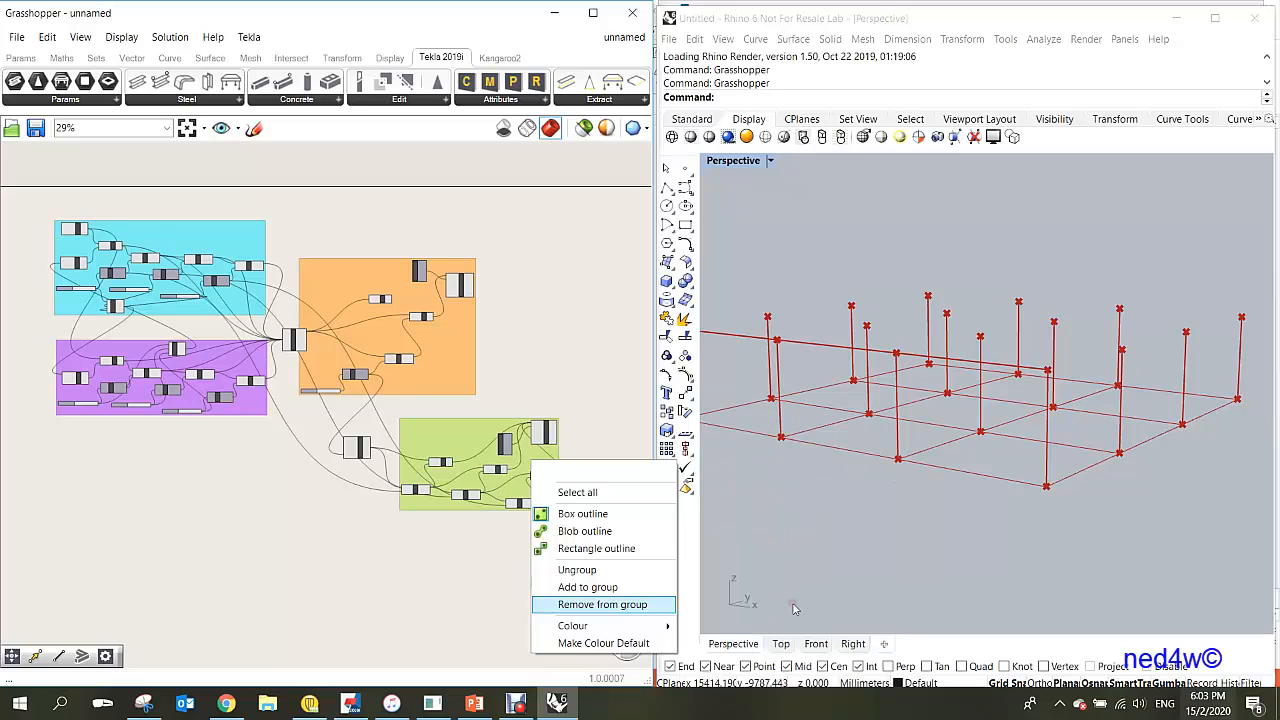
pyautogui.moveTo(790, 607)
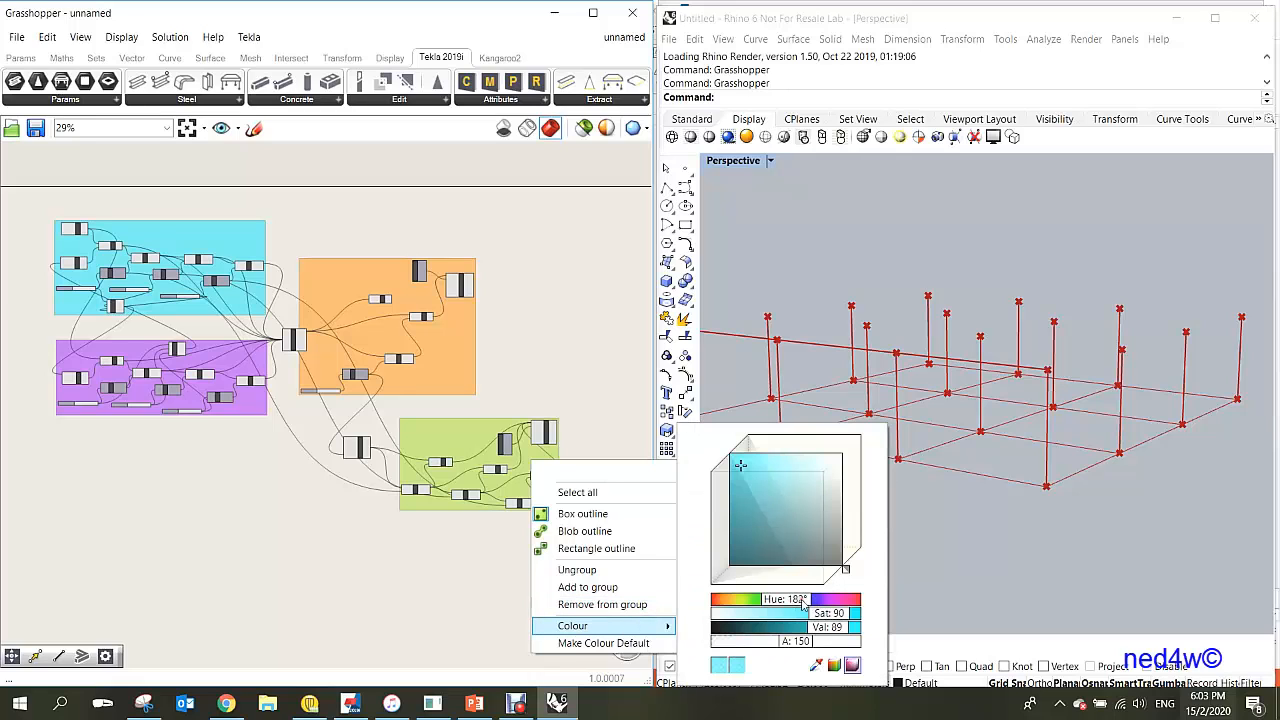
pyautogui.moveTo(802, 605); pyautogui.dragTo(843, 600)
pyautogui.click(617, 397)
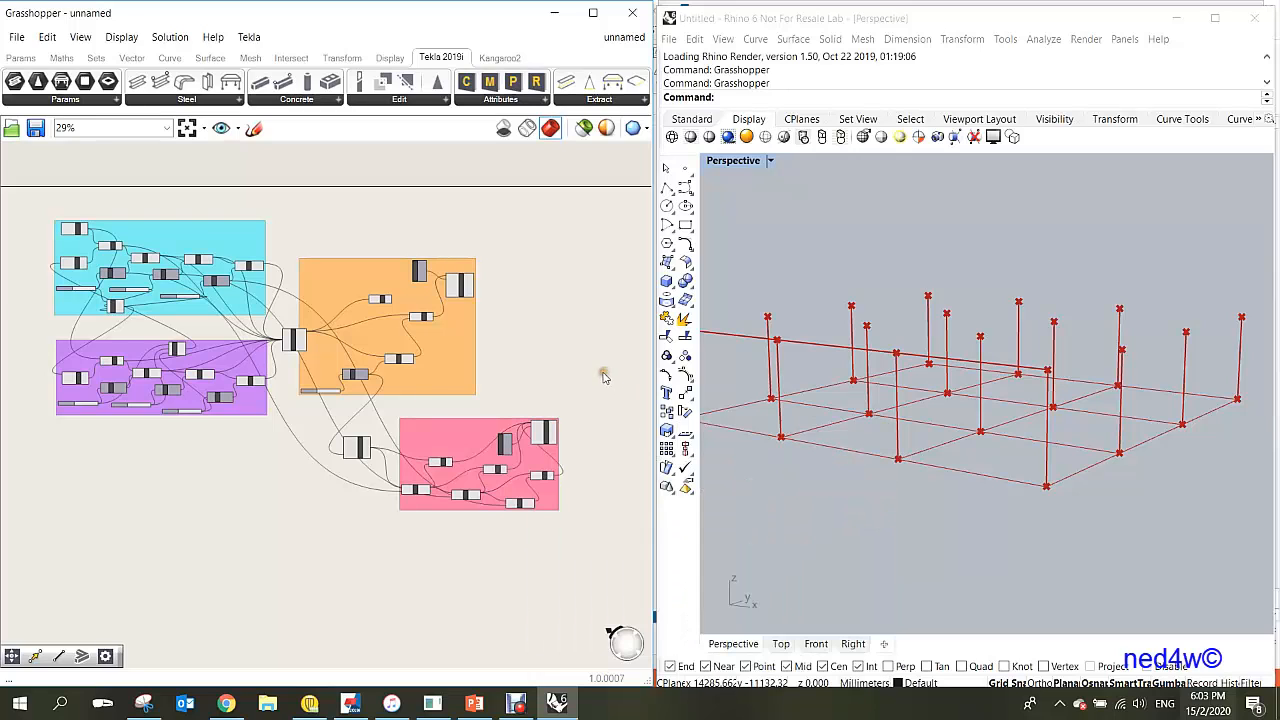
# - Move the beam group slightly farther away from the Construct Point component
pyautogui.scroll(3, 563, 417)
pyautogui.click(433, 420)
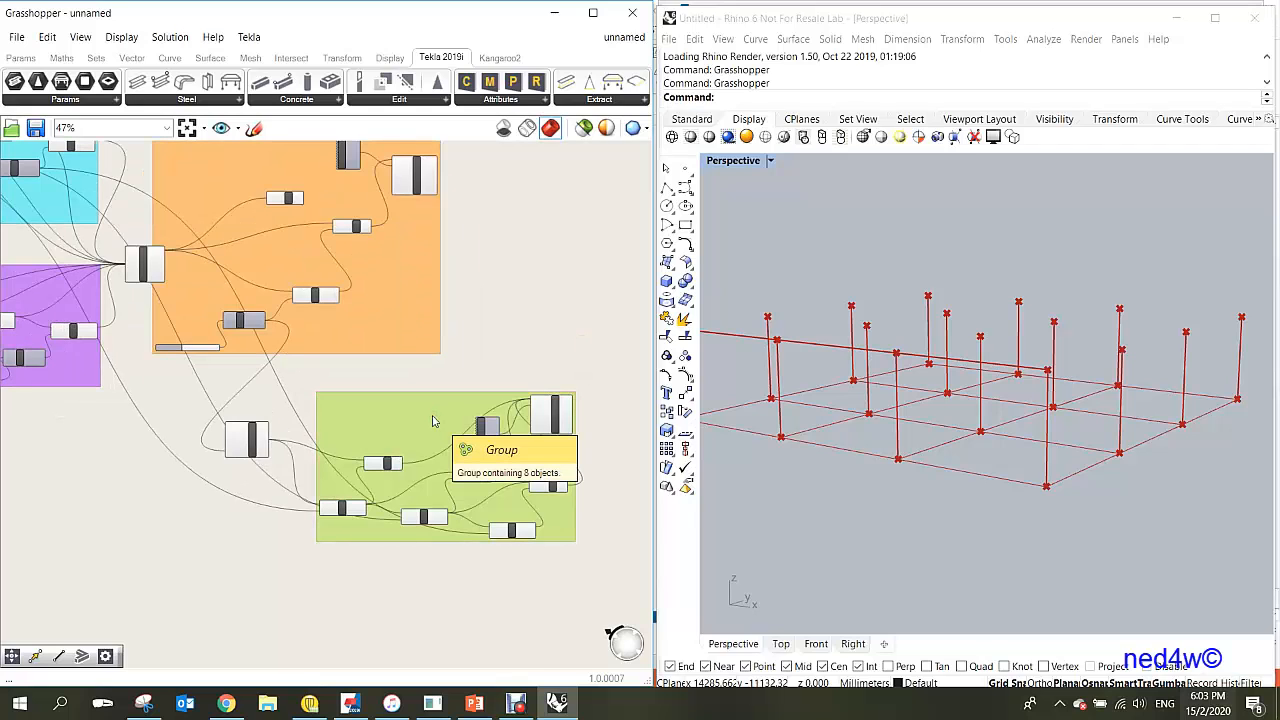
pyautogui.scroll(-4, 443, 423)
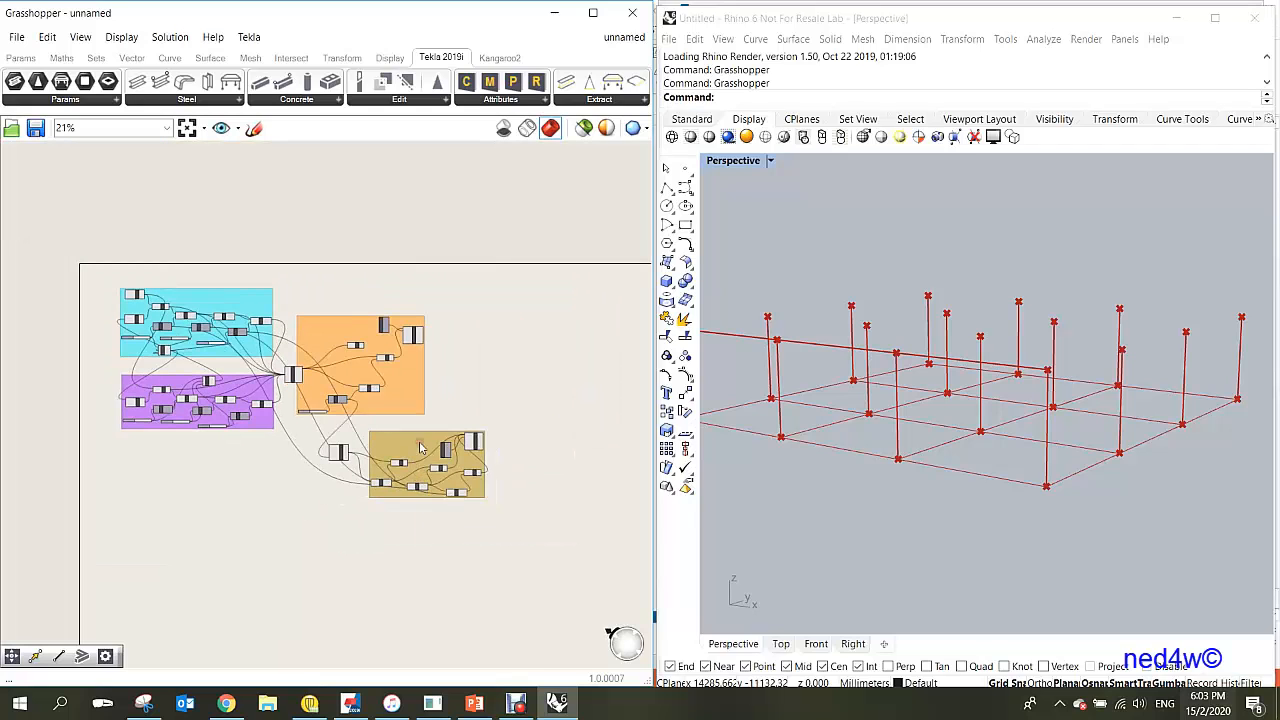
pyautogui.moveTo(420, 533); pyautogui.dragTo(437, 447)
pyautogui.scroll(3, 436, 444)
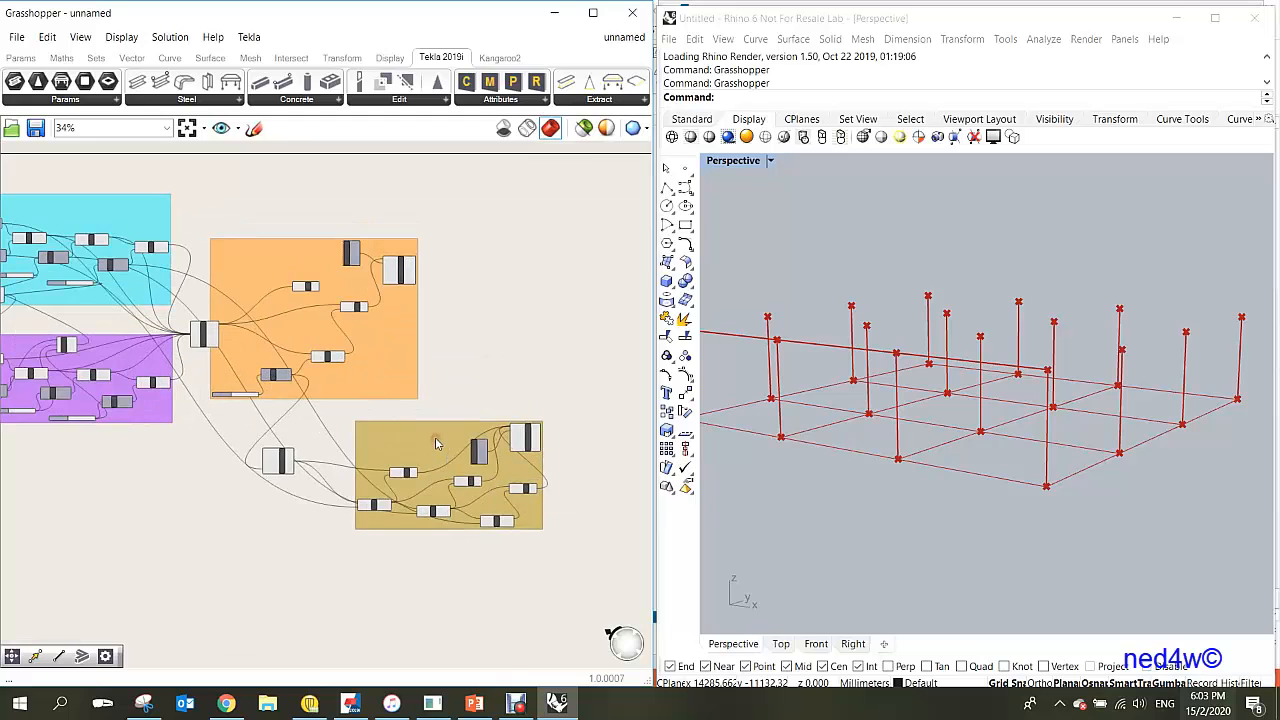
# - Duplicate the pink beam group with its eight components and place the copy below the original
pyautogui.moveTo(565, 405); pyautogui.dragTo(343, 566)
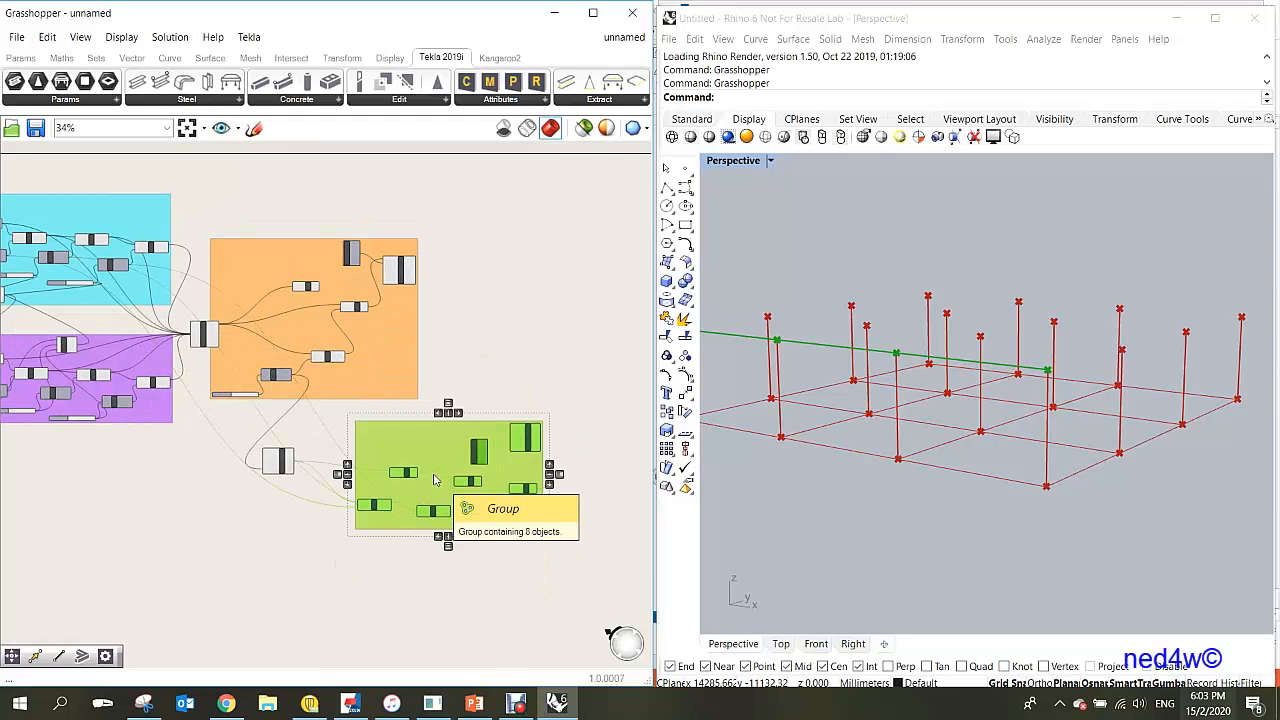
pyautogui.moveTo(433, 480); pyautogui.dragTo(432, 590)
pyautogui.scroll(-3, 449, 603)
pyautogui.scroll(5, 449, 603)
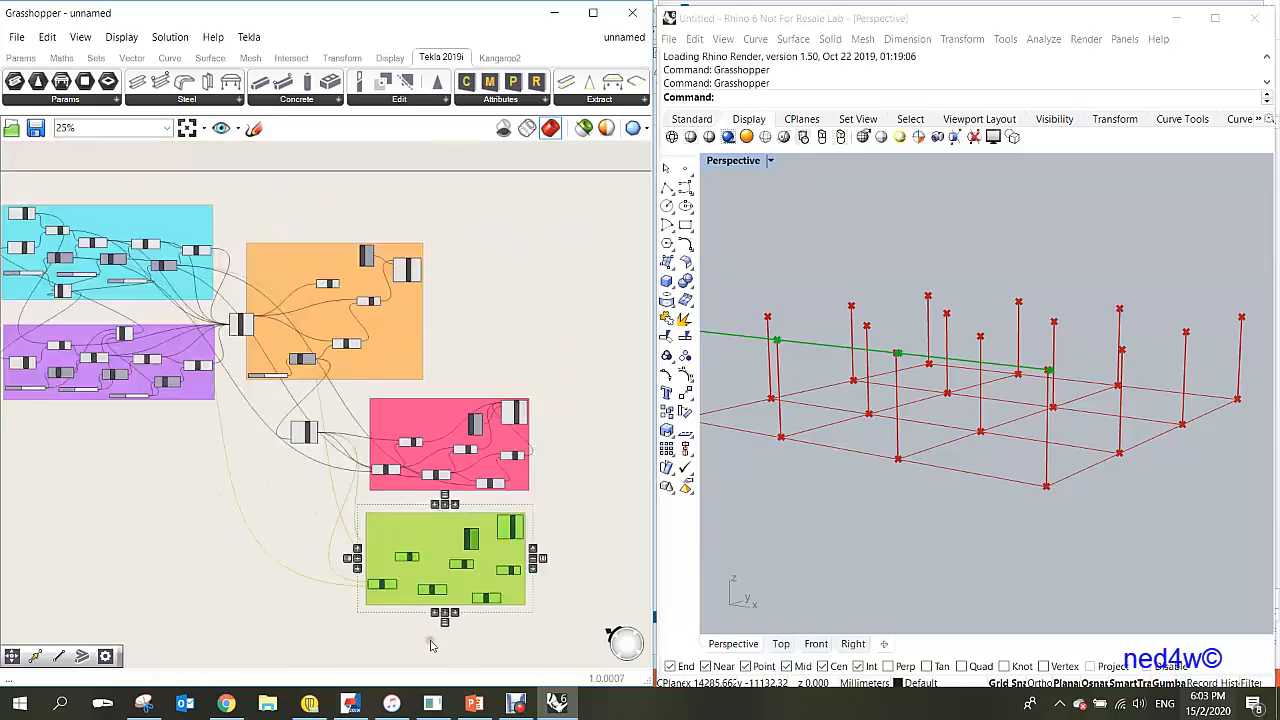
pyautogui.scroll(-2, 421, 600)
pyautogui.scroll(5, 450, 562)
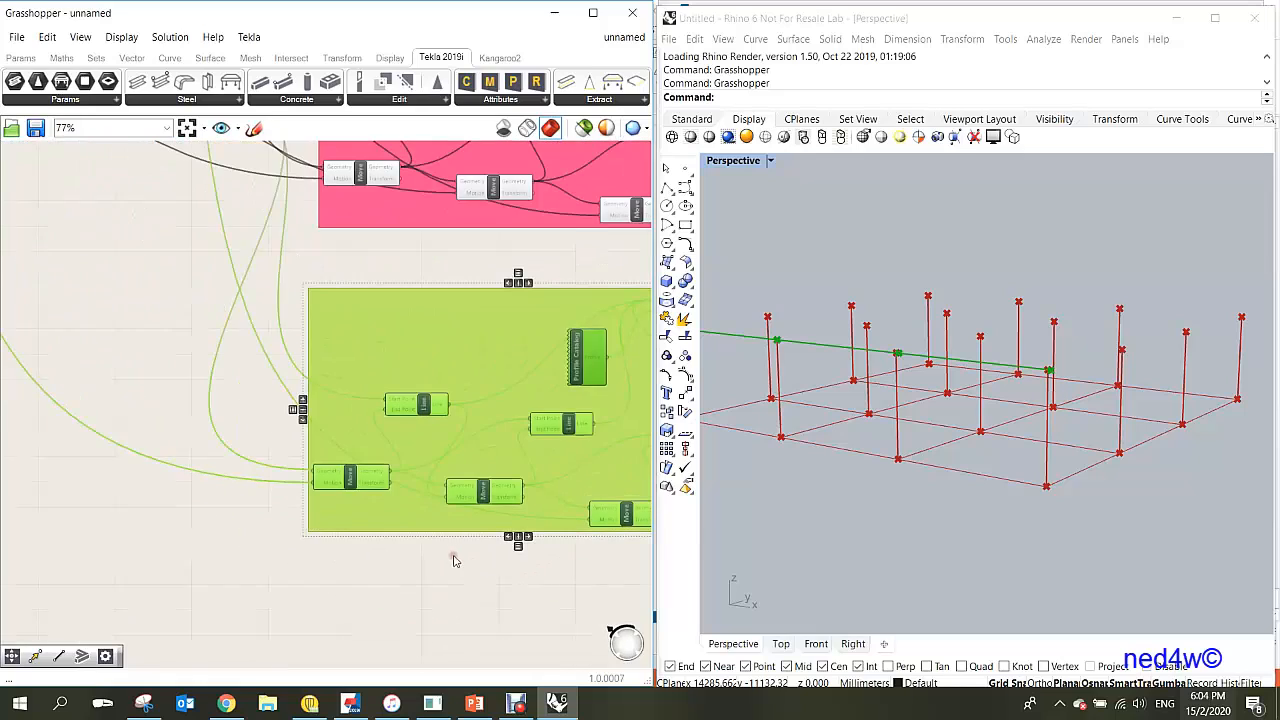
pyautogui.click(442, 572)
pyautogui.scroll(-5, 345, 464)
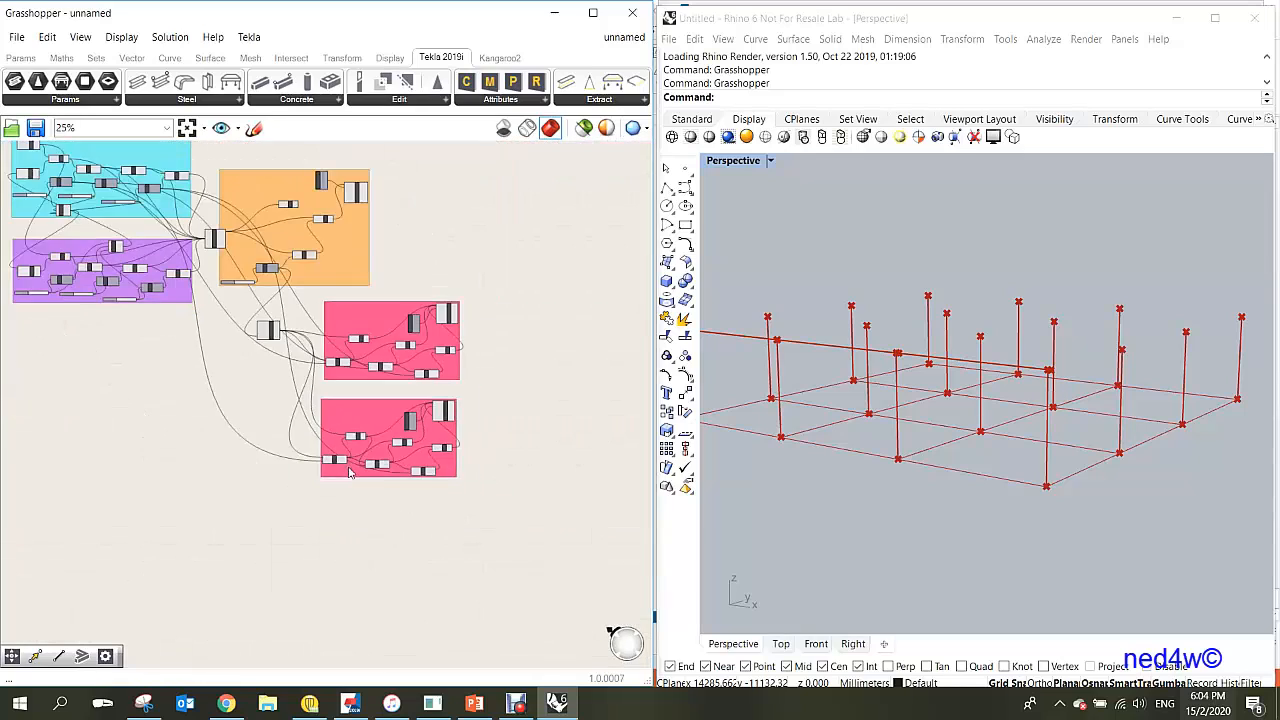
# - Move the duplicated beam group below the purple group, before the Construct Point component
pyautogui.scroll(1, 349, 468)
pyautogui.scroll(-1, 355, 458)
pyautogui.scroll(1, 358, 453)
pyautogui.moveTo(390, 422); pyautogui.dragTo(95, 330)
pyautogui.scroll(-4, 80, 322)
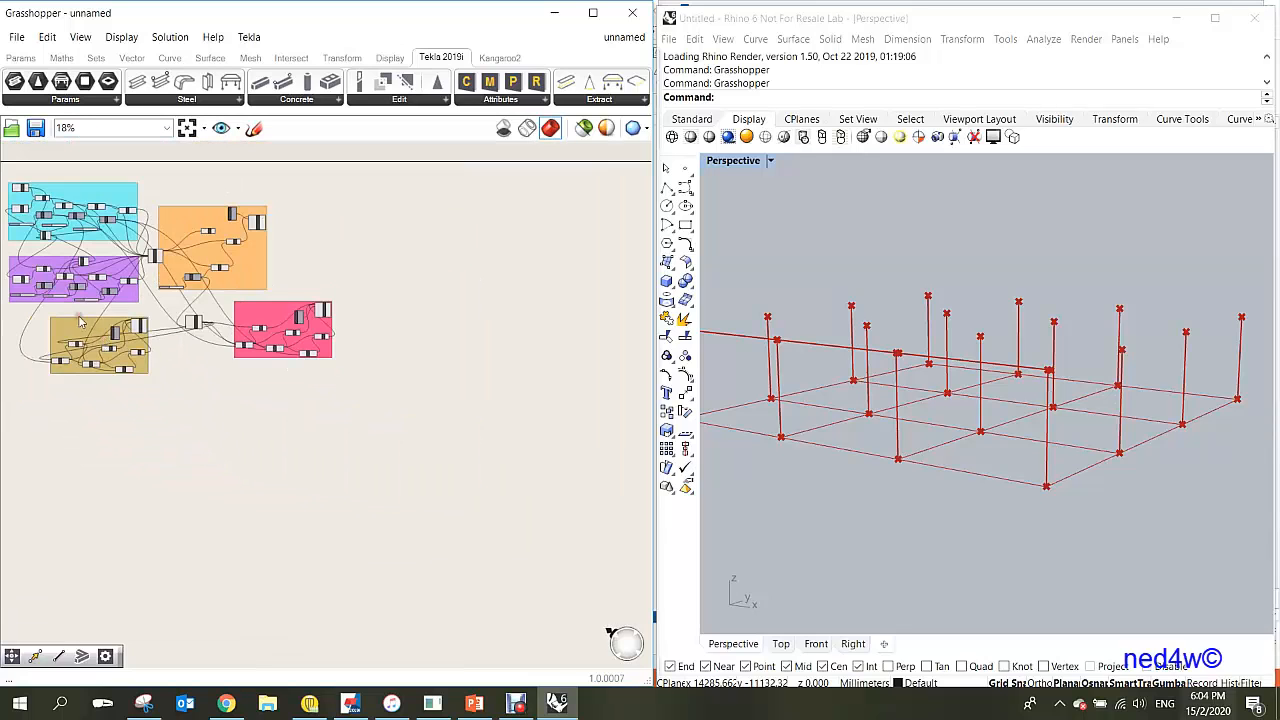
# - Rewire the Motion inputs of the duplicated group's first two Moves to the purple group's first and second Unit Y vectors respectively
pyautogui.scroll(3, 10, 312)
pyautogui.scroll(3, 8, 312)
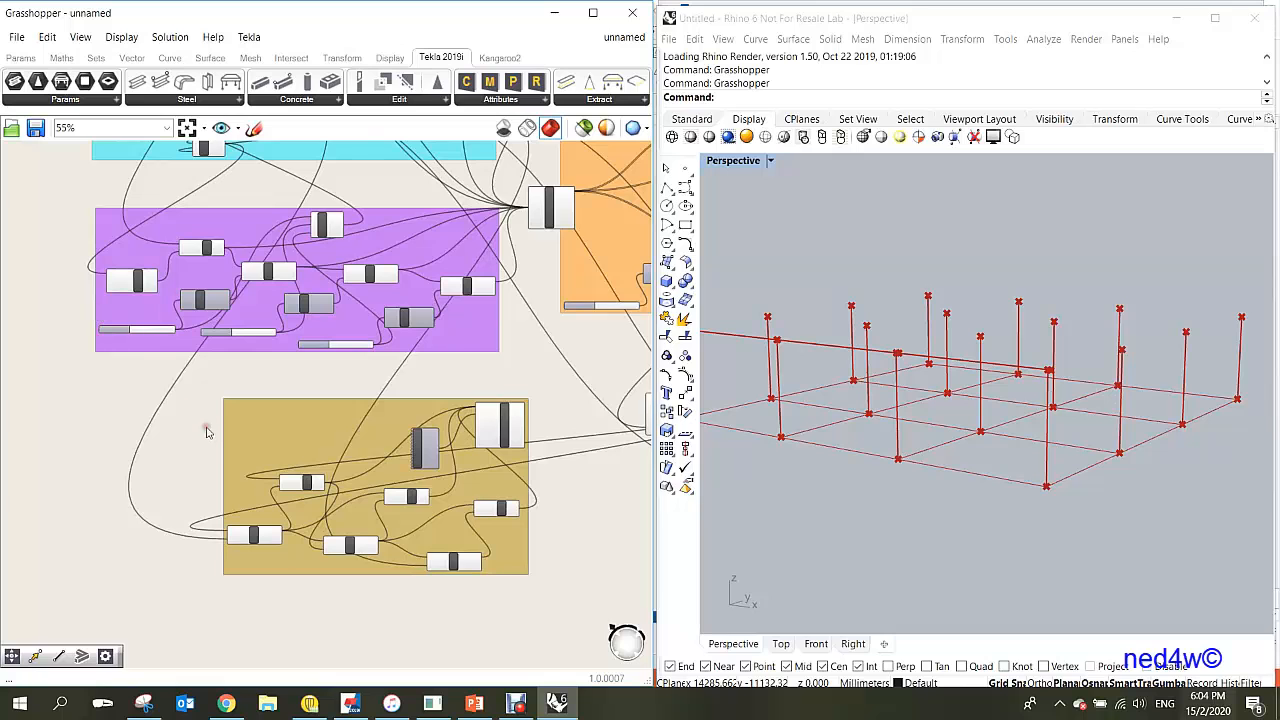
pyautogui.scroll(2, 206, 429)
pyautogui.scroll(1, 287, 576)
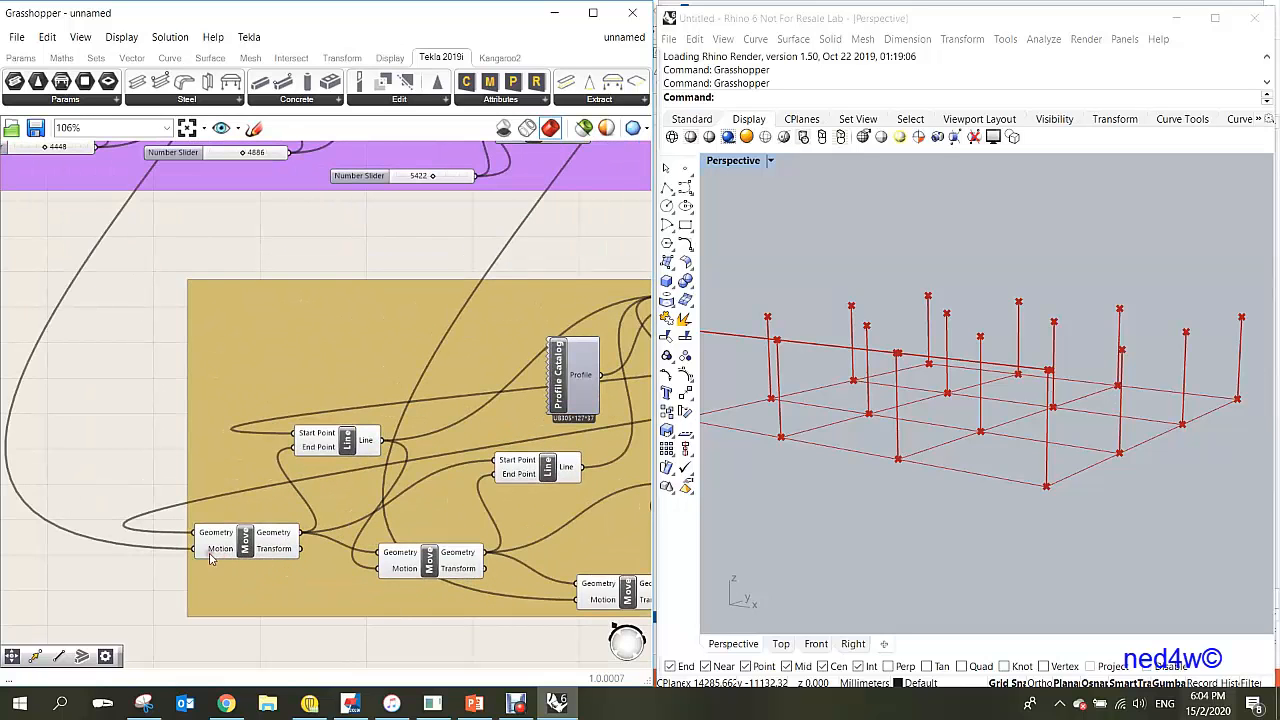
pyautogui.scroll(-2, 205, 541)
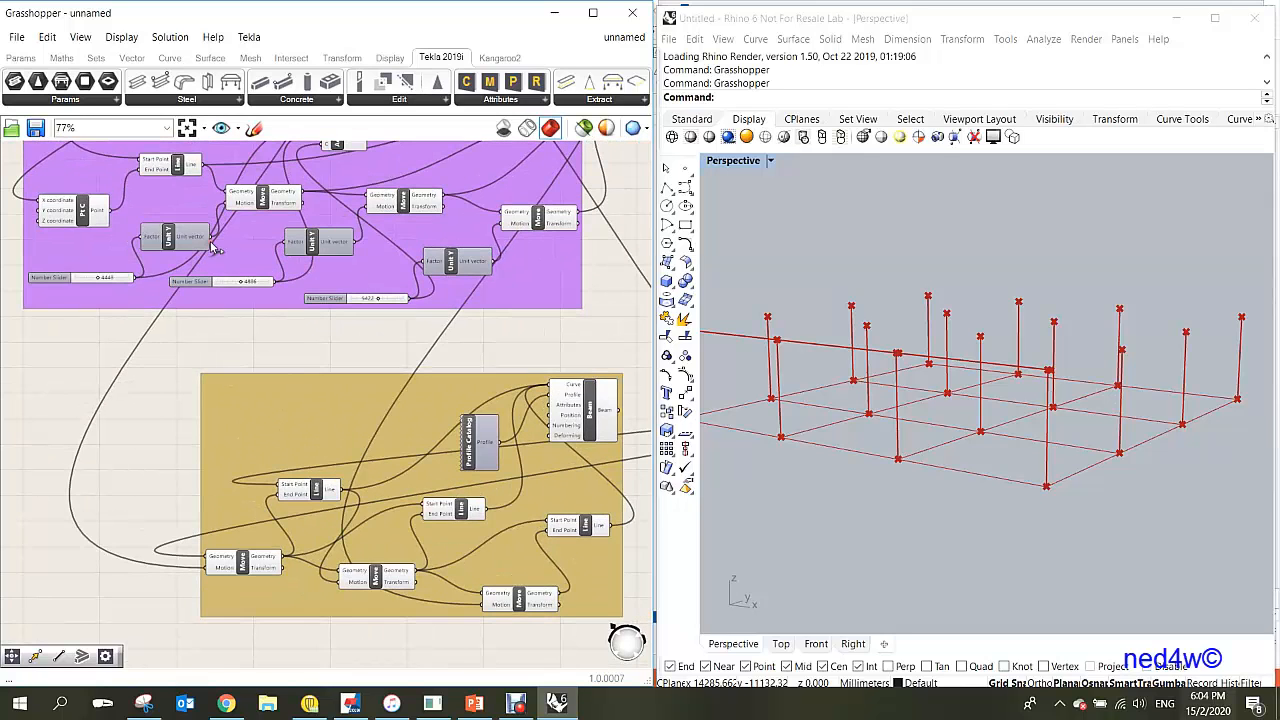
pyautogui.keyDown('ctrl'); pyautogui.moveTo(213, 244); pyautogui.dragTo(208, 568); pyautogui.keyUp('ctrl')
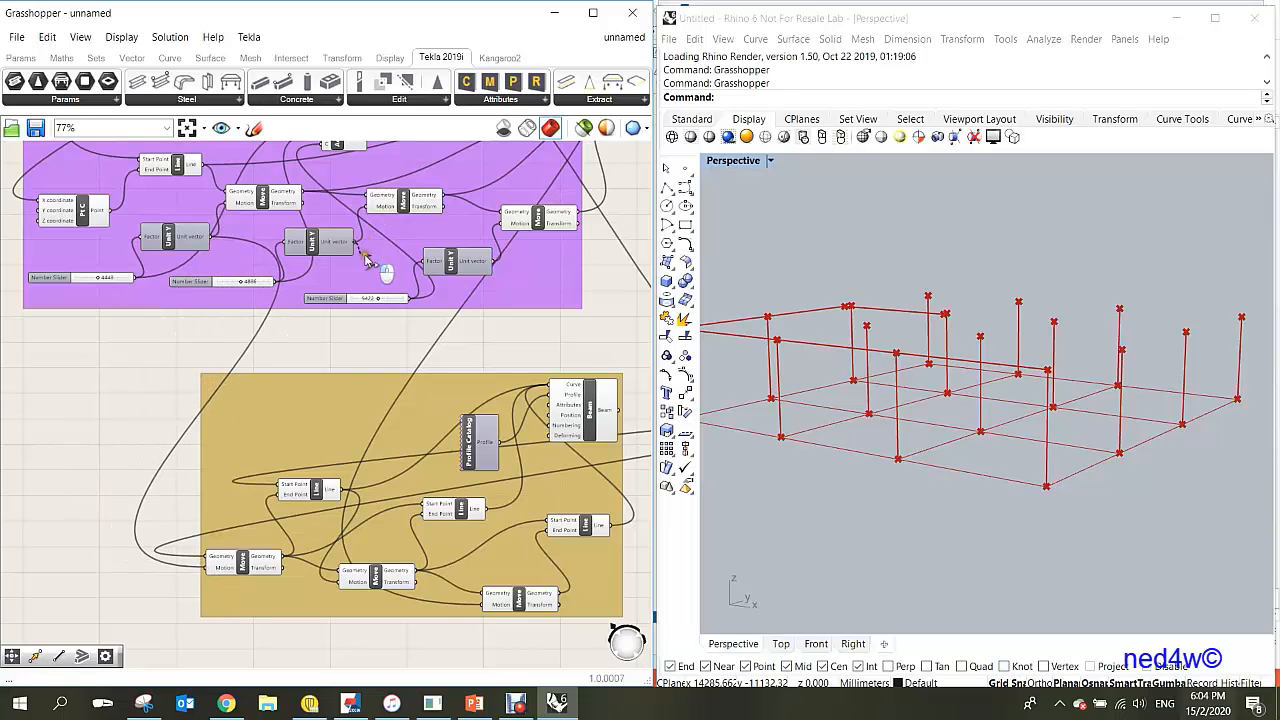
pyautogui.moveTo(367, 258); pyautogui.dragTo(342, 581)
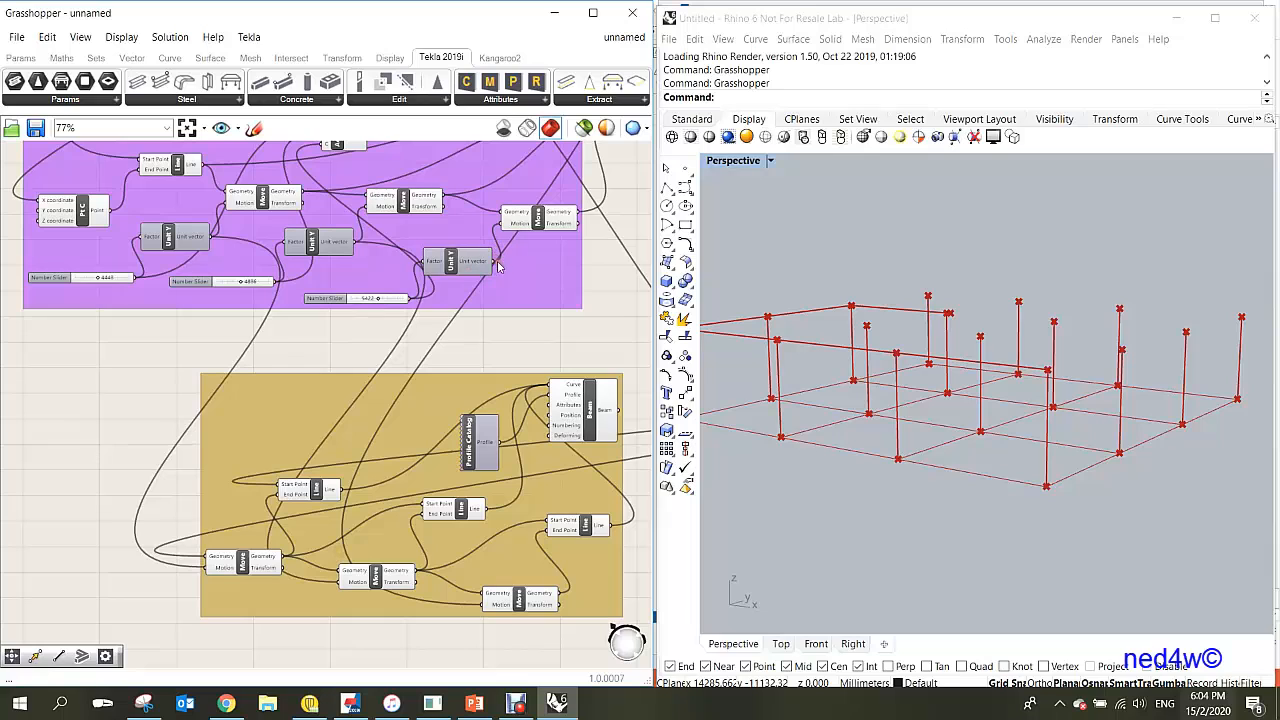
# - Feed the duplicated group's third Move with the third Unit Y vector as Motion and the second Move's Geometry output as Geometry
pyautogui.moveTo(509, 279); pyautogui.dragTo(483, 600)
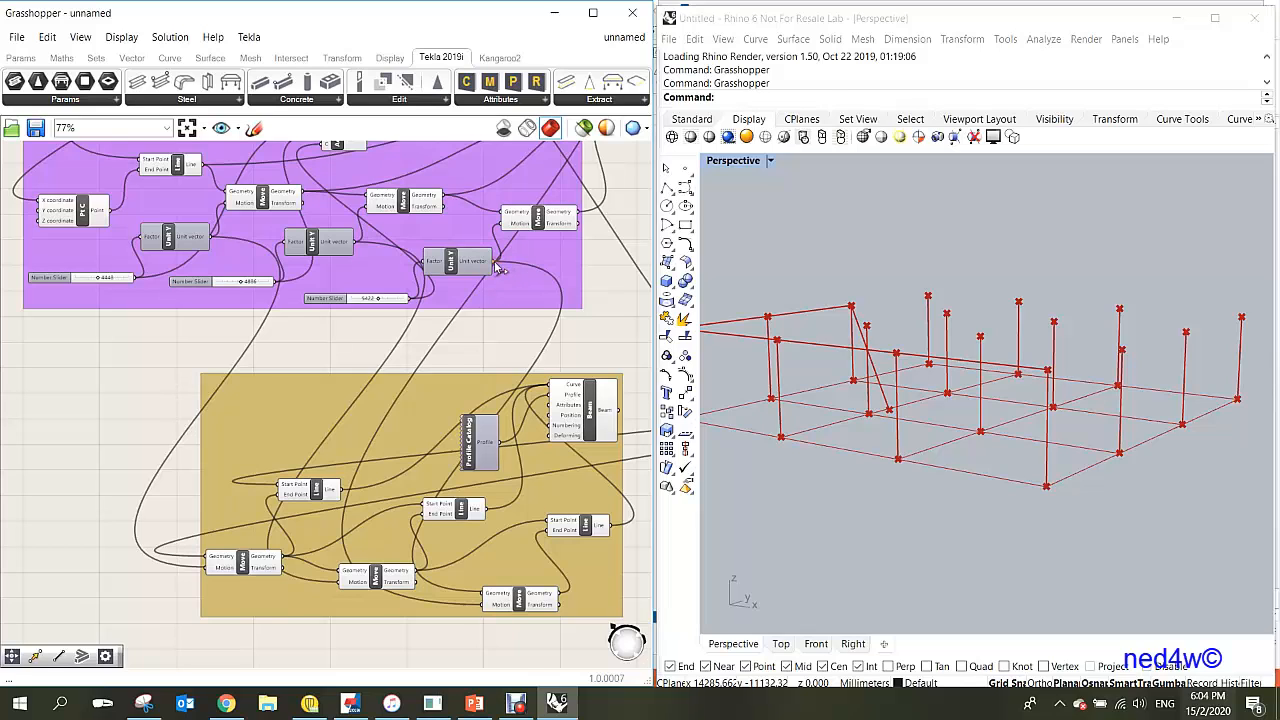
pyautogui.moveTo(497, 268); pyautogui.dragTo(481, 603)
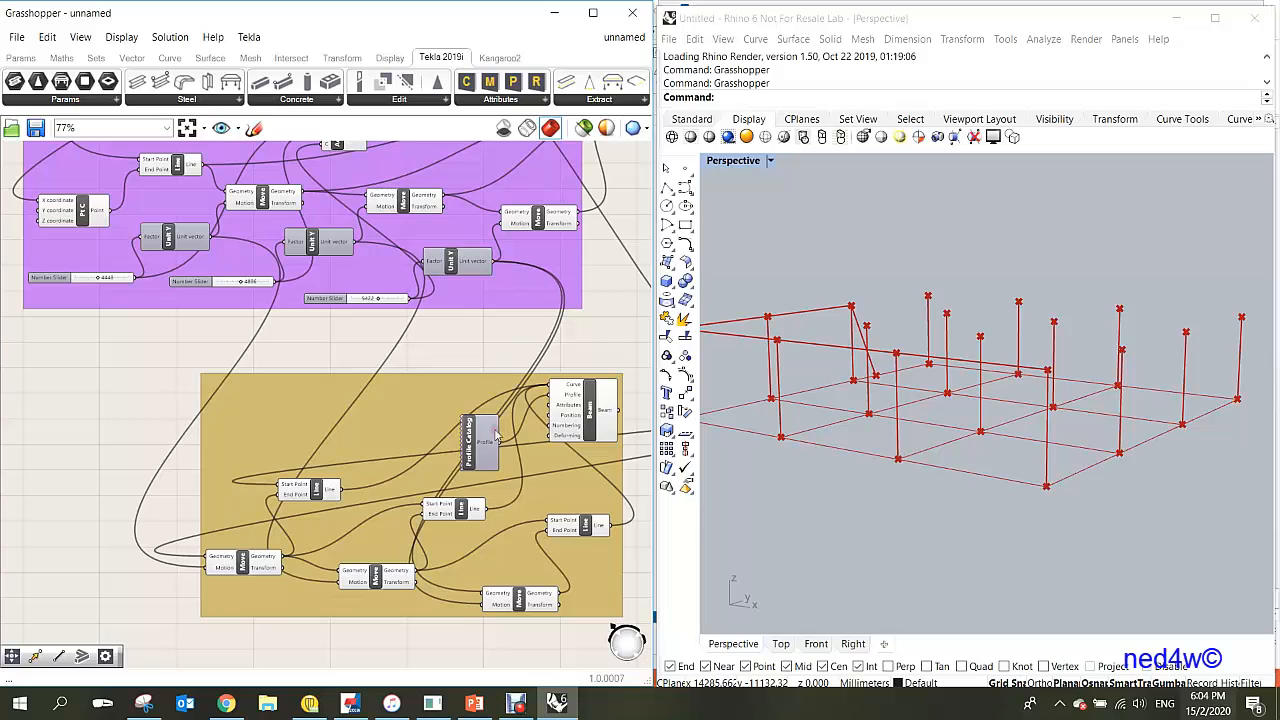
pyautogui.moveTo(520, 590); pyautogui.dragTo(527, 594)
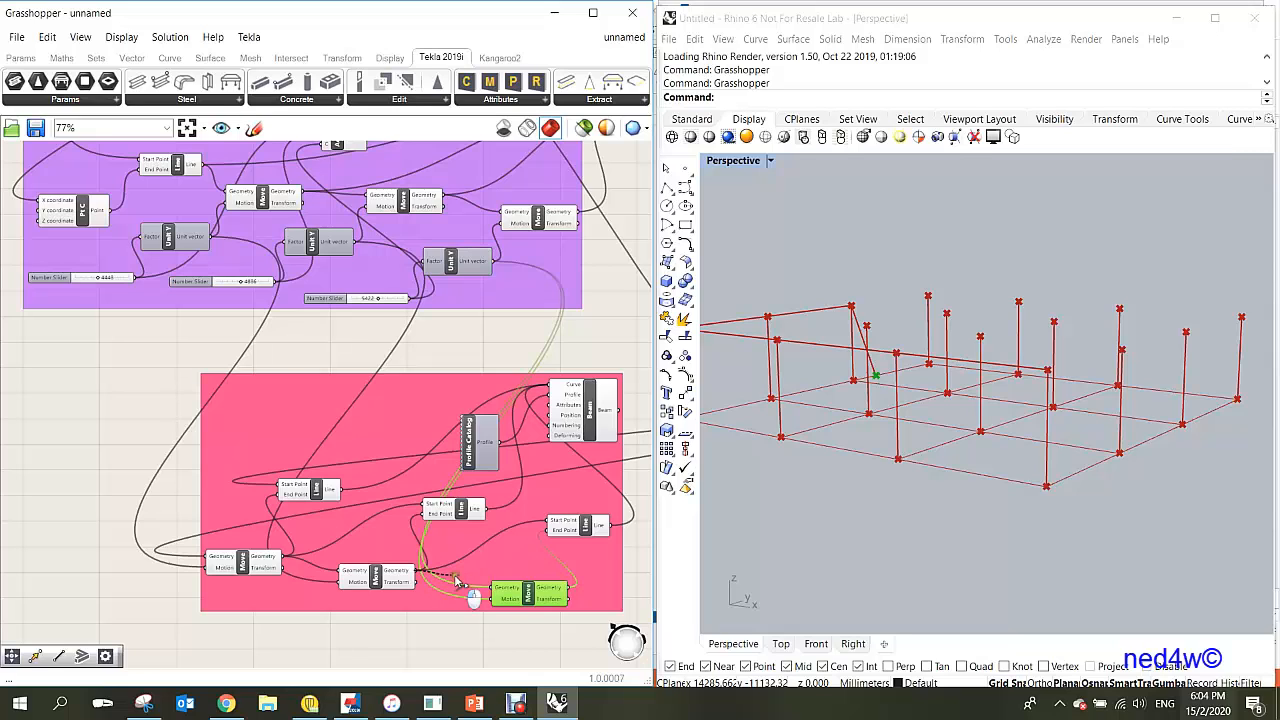
pyautogui.moveTo(491, 587); pyautogui.dragTo(490, 585)
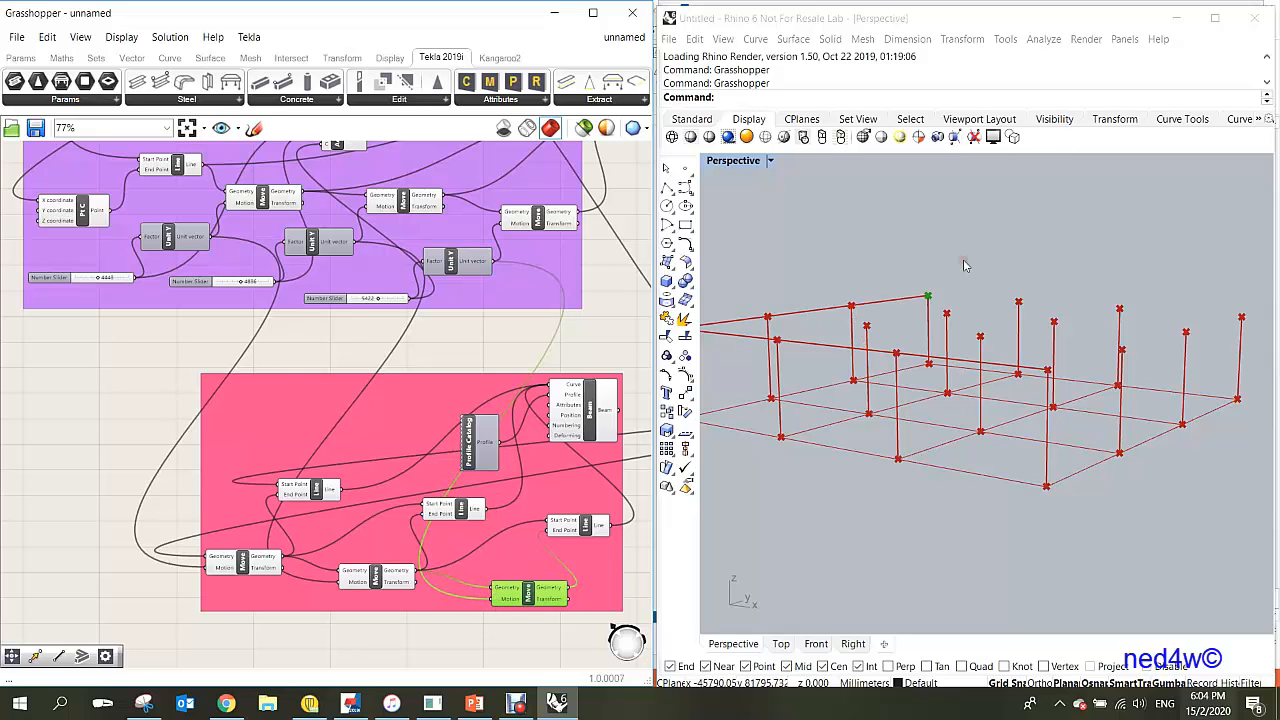
# - Move the rewired beam group back below the original pink beam group, past the Construct Point component
pyautogui.scroll(-6, 880, 308)
pyautogui.scroll(5, 790, 328)
pyautogui.scroll(-7, 545, 403)
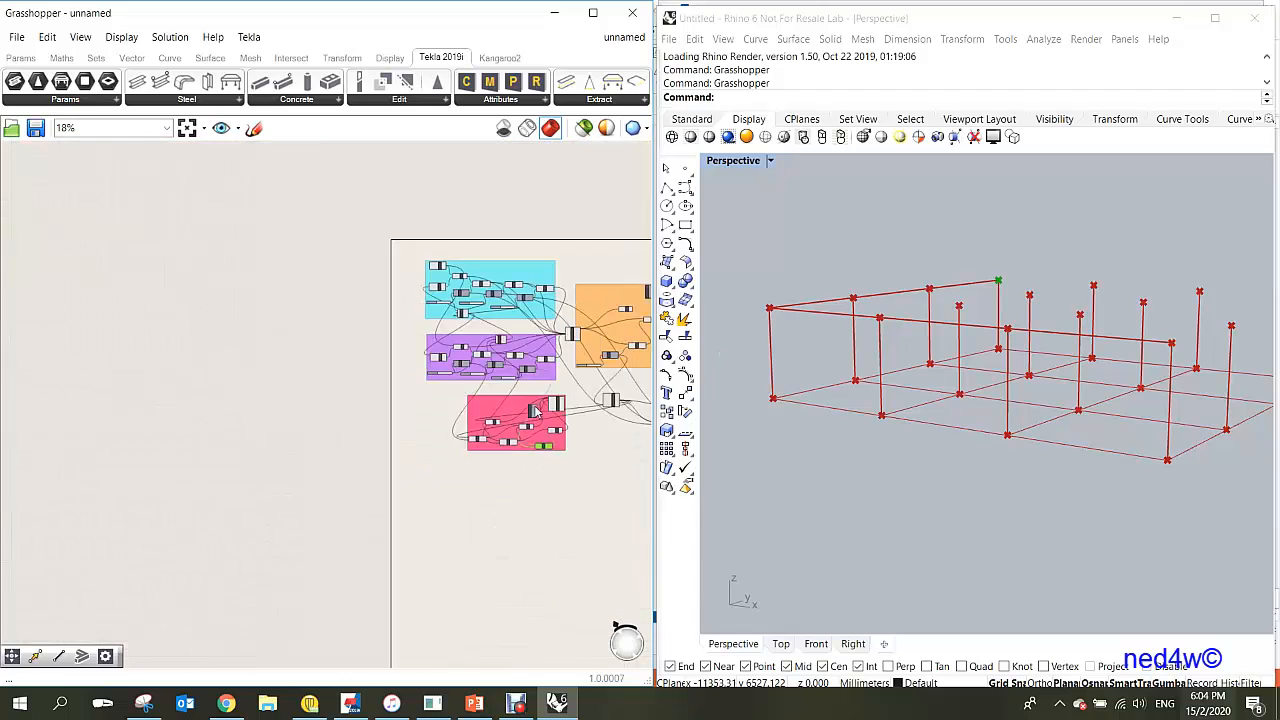
pyautogui.scroll(-2, 535, 410)
pyautogui.scroll(3, 582, 435)
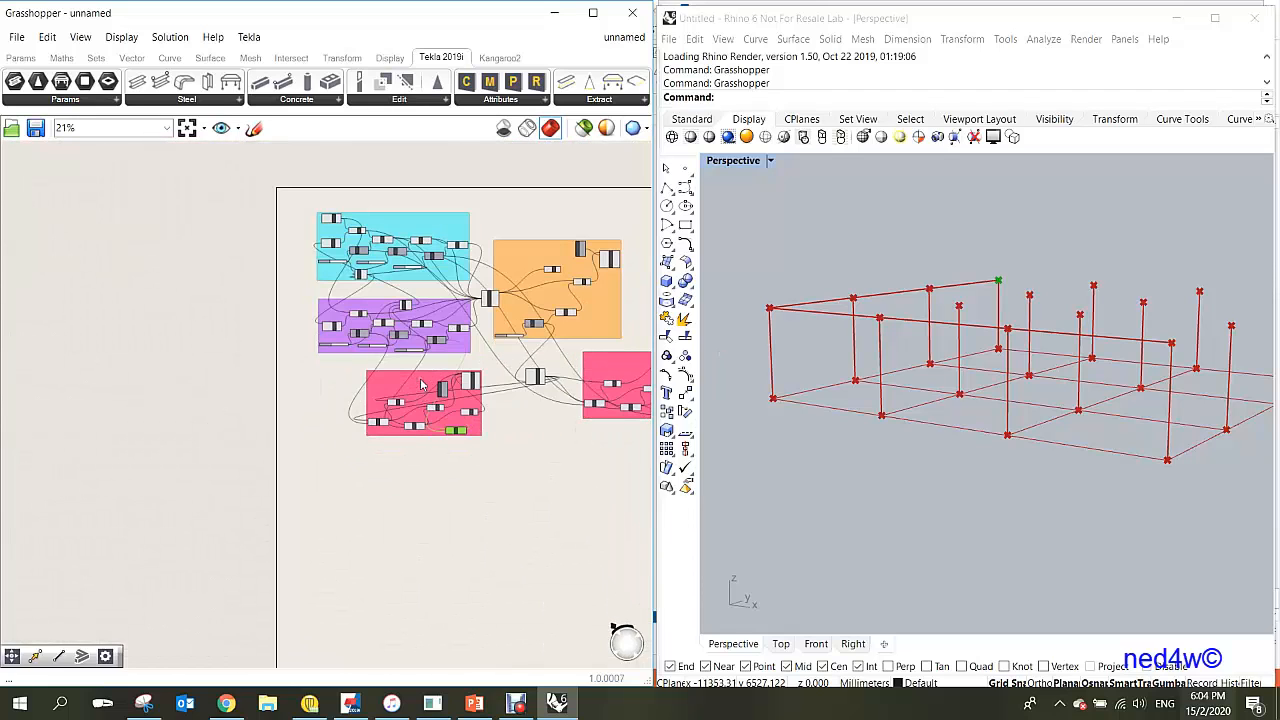
pyautogui.moveTo(422, 385); pyautogui.dragTo(587, 446)
pyautogui.scroll(-4, 585, 445)
pyautogui.scroll(3, 548, 440)
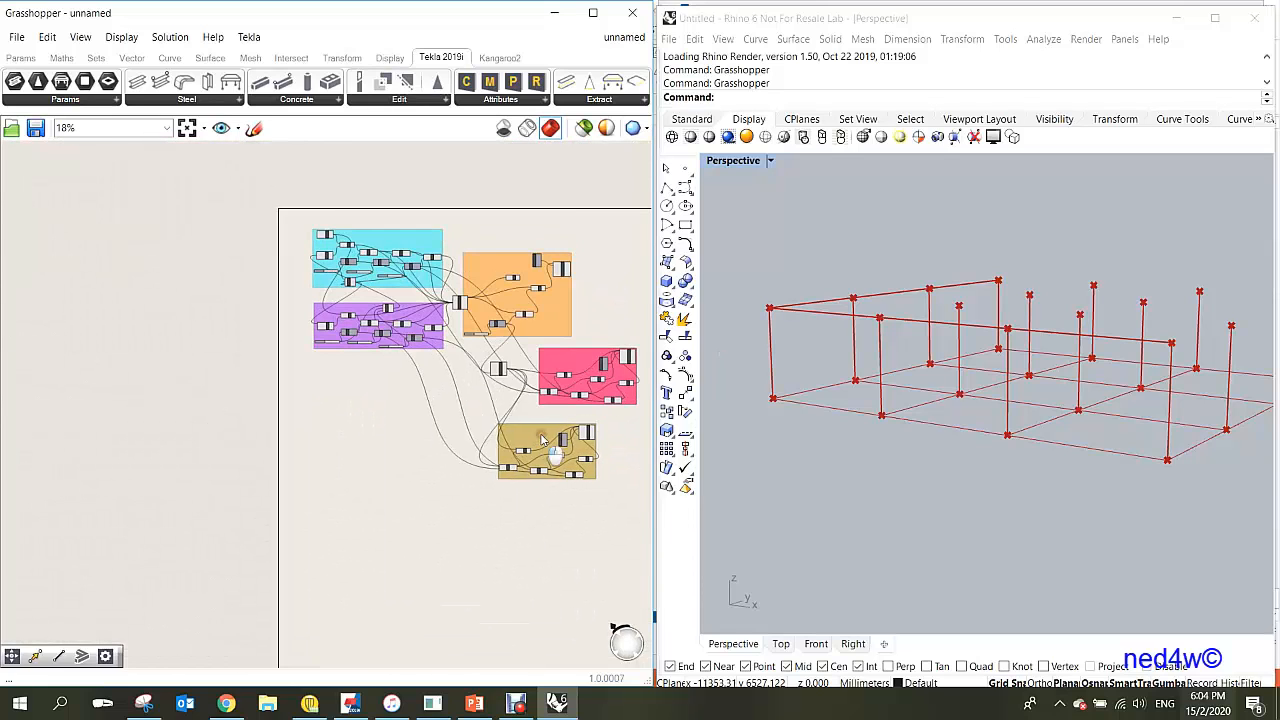
# - Switch to Tekla Structures and examine the beams spanning the column tops along grid lines A and 1
pyautogui.scroll(8, 607, 468)
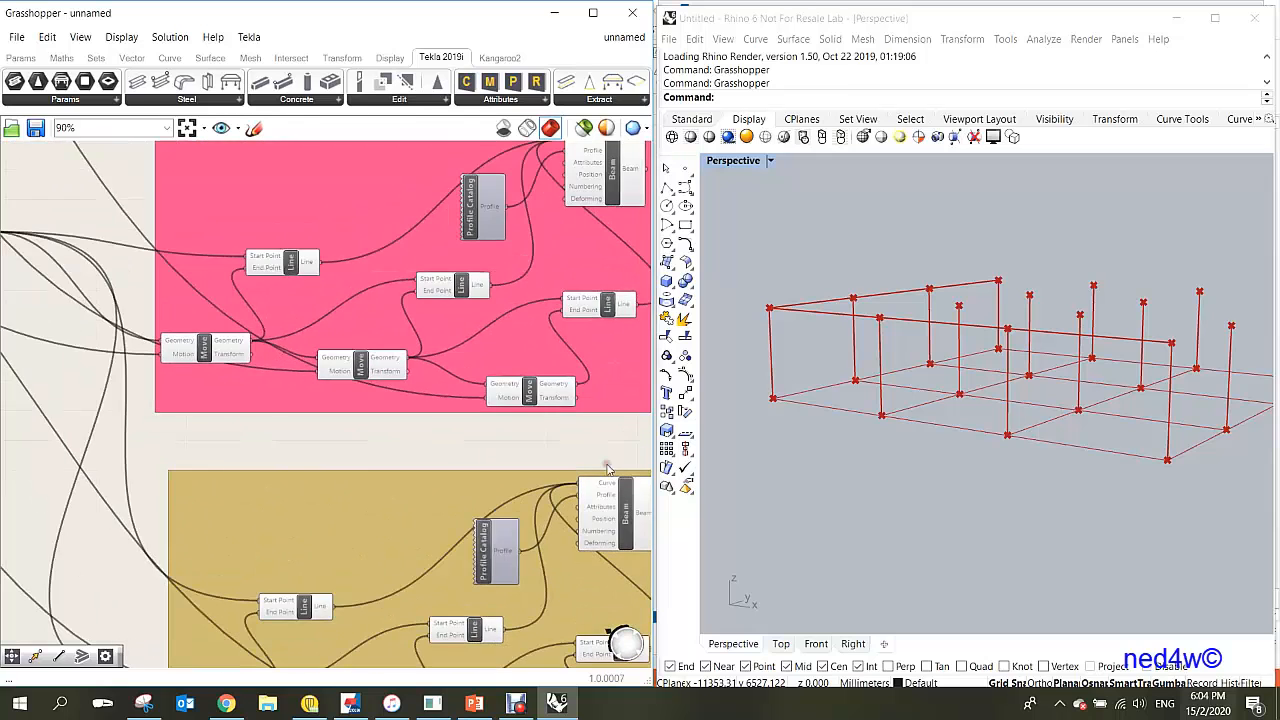
pyautogui.scroll(-5, 607, 468)
pyautogui.scroll(4, 553, 590)
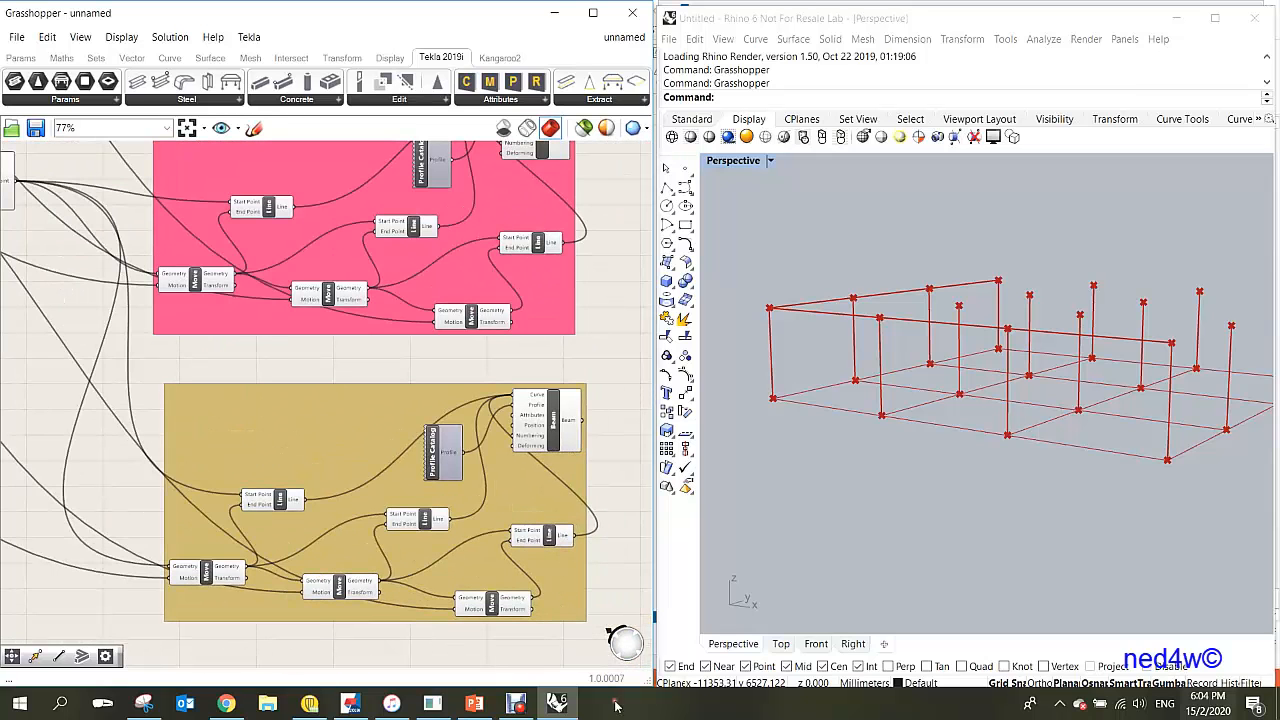
pyautogui.click(349, 703)
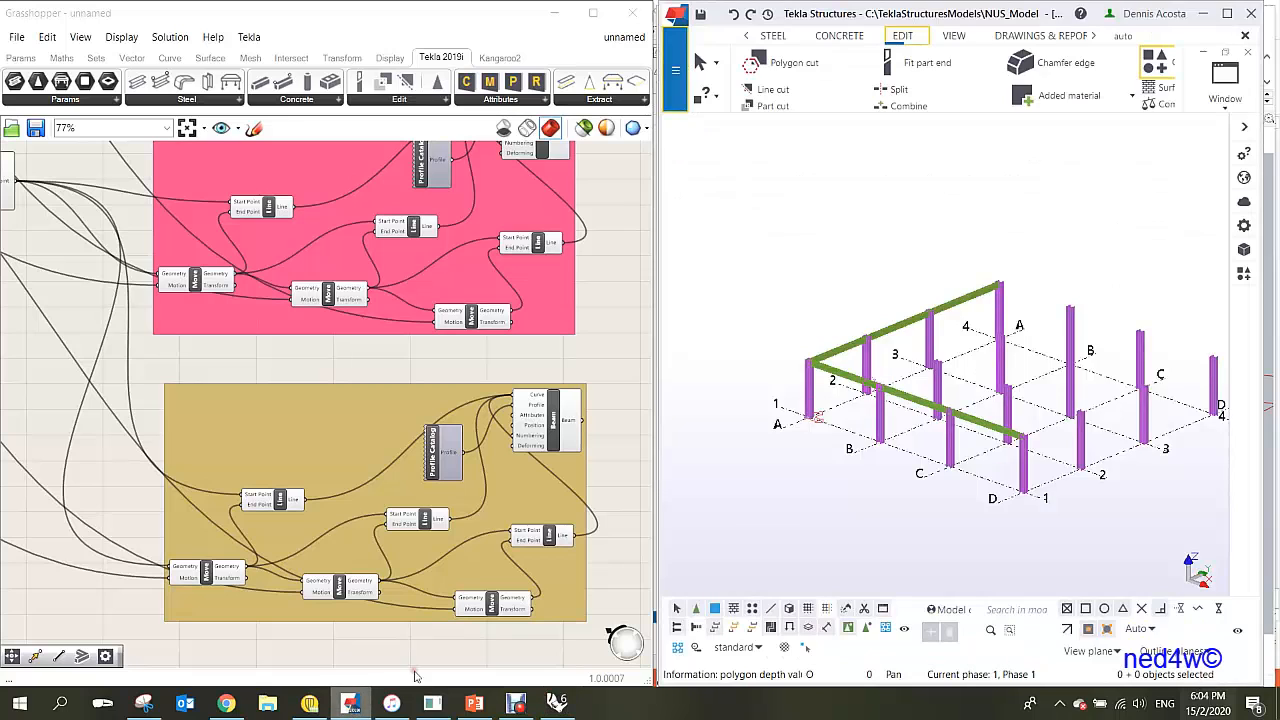
pyautogui.scroll(5, 795, 405)
pyautogui.scroll(-3, 795, 410)
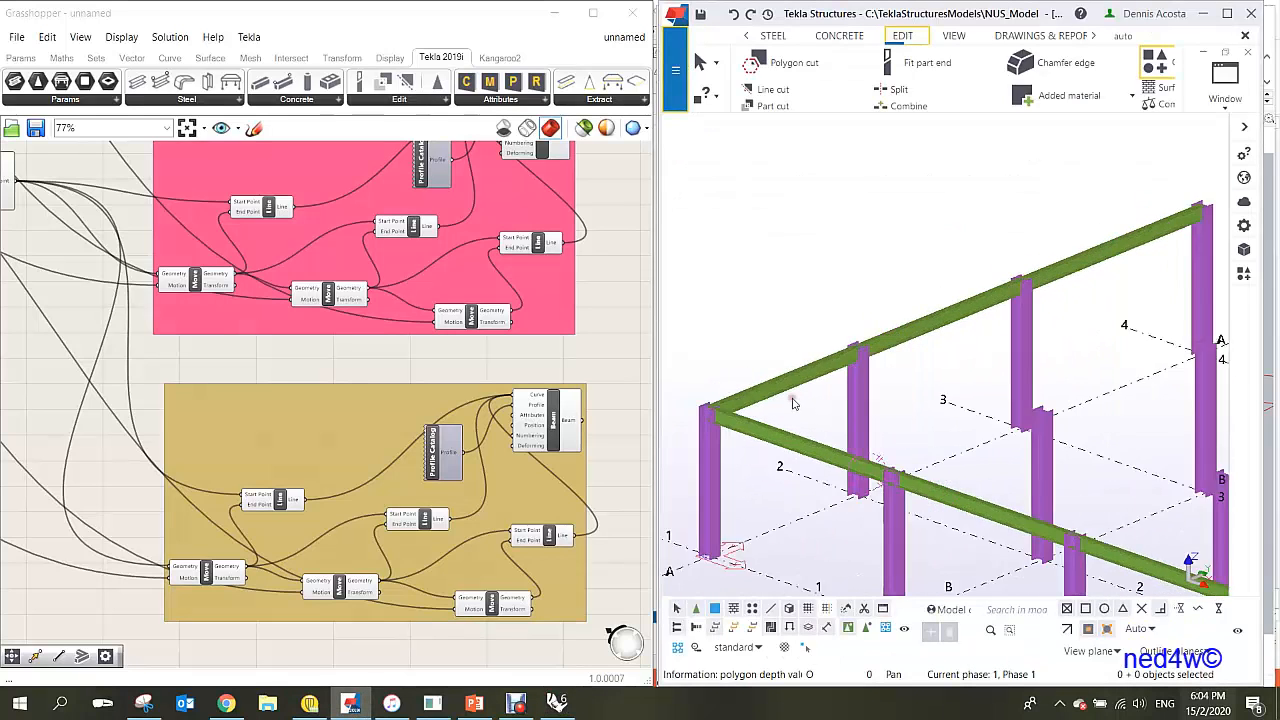
pyautogui.scroll(3, 805, 415)
pyautogui.scroll(-1, 918, 408)
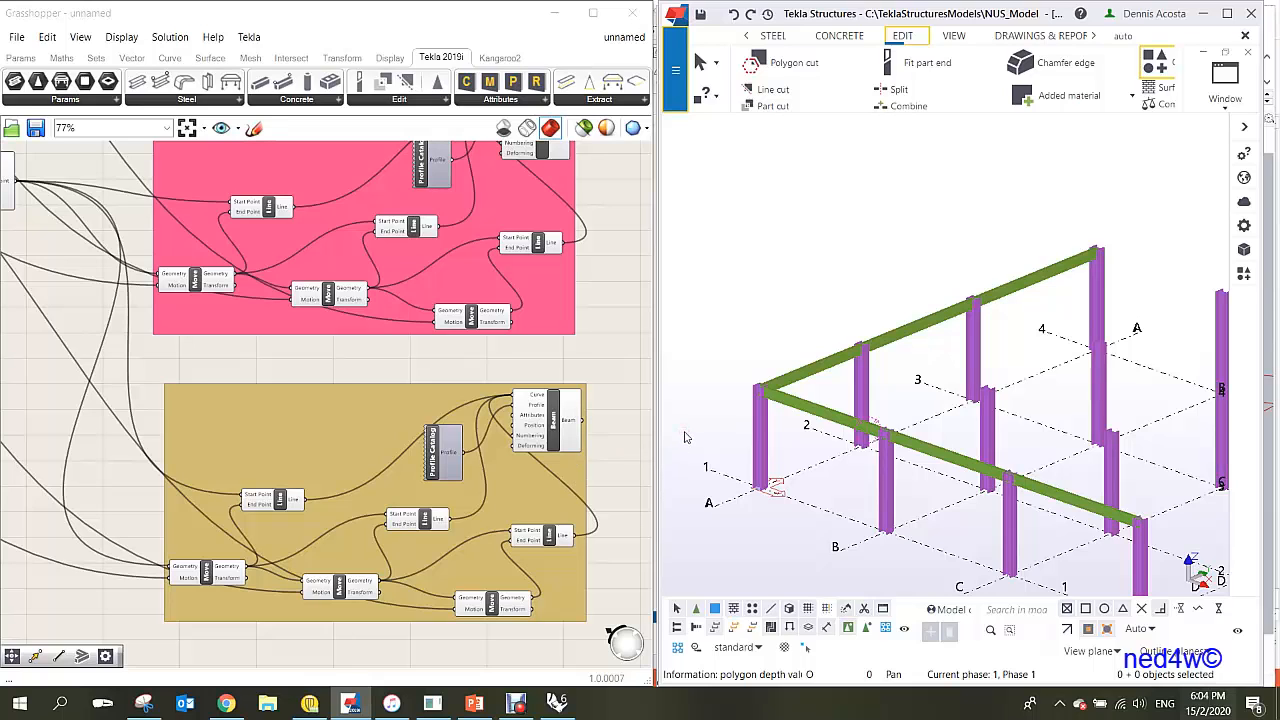
# - Shift the duplicated beam group slightly in Grasshopper to line it up below the original beam group
pyautogui.scroll(3, 316, 600)
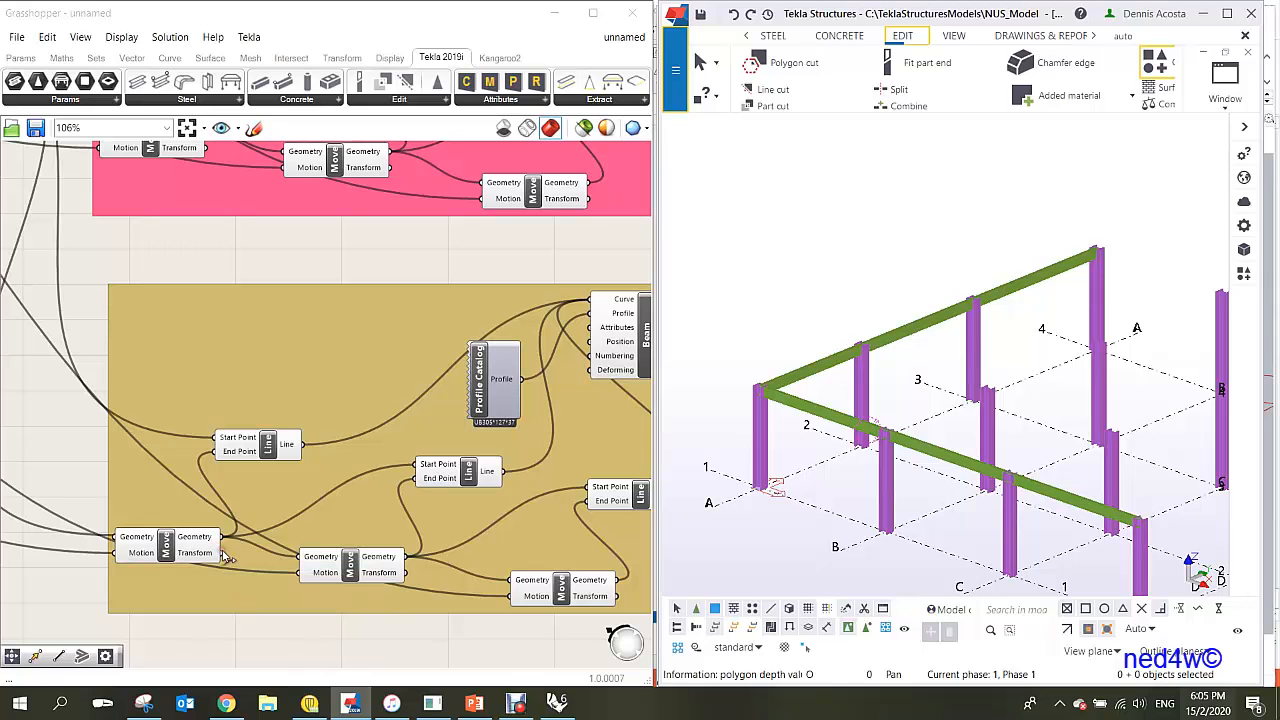
pyautogui.scroll(-5, 228, 556)
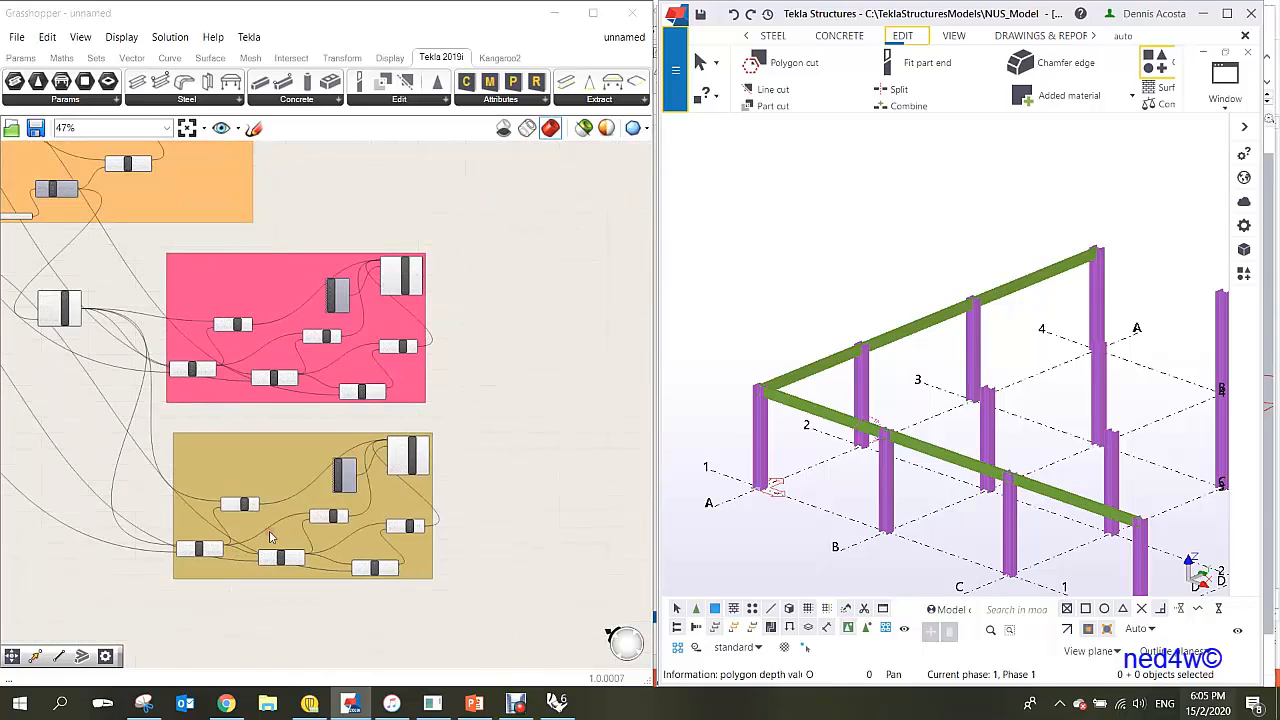
pyautogui.moveTo(291, 492); pyautogui.dragTo(273, 484)
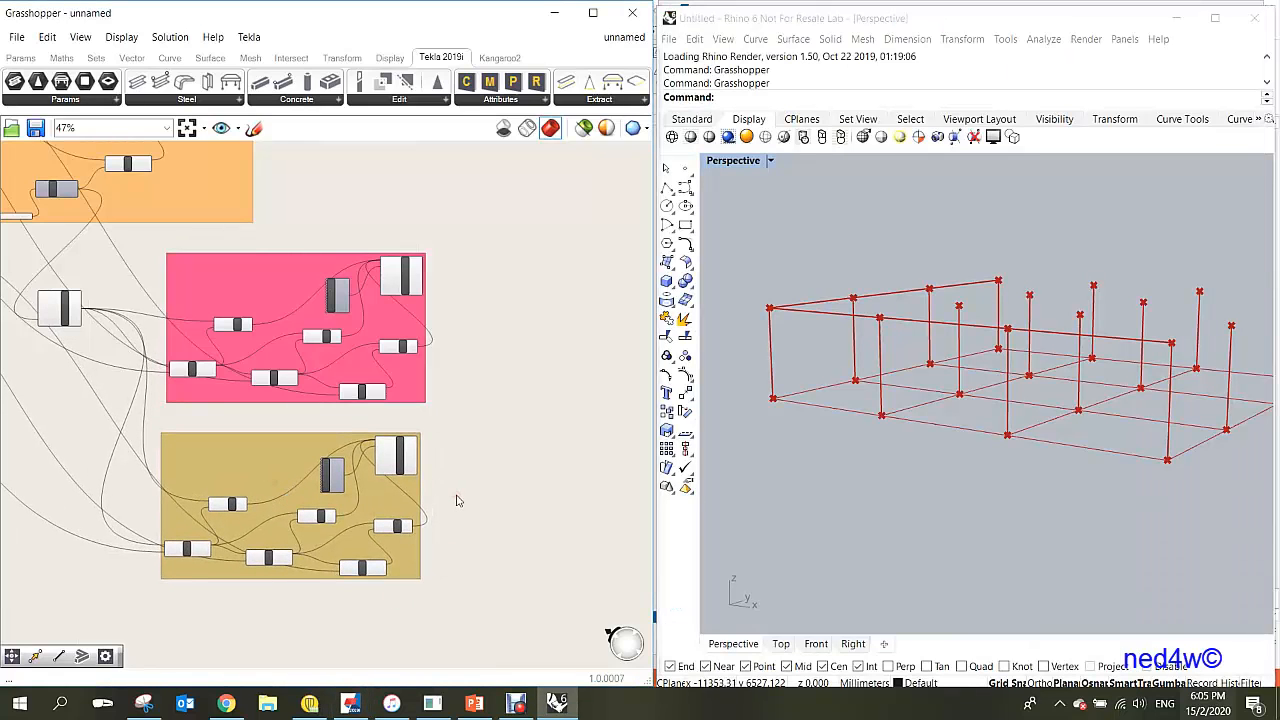
# - Duplicate the orange group's Unit Z and its Number Slider together, placing the copies beside the lower Construct Point
pyautogui.scroll(-3, 530, 516)
pyautogui.scroll(7, 290, 412)
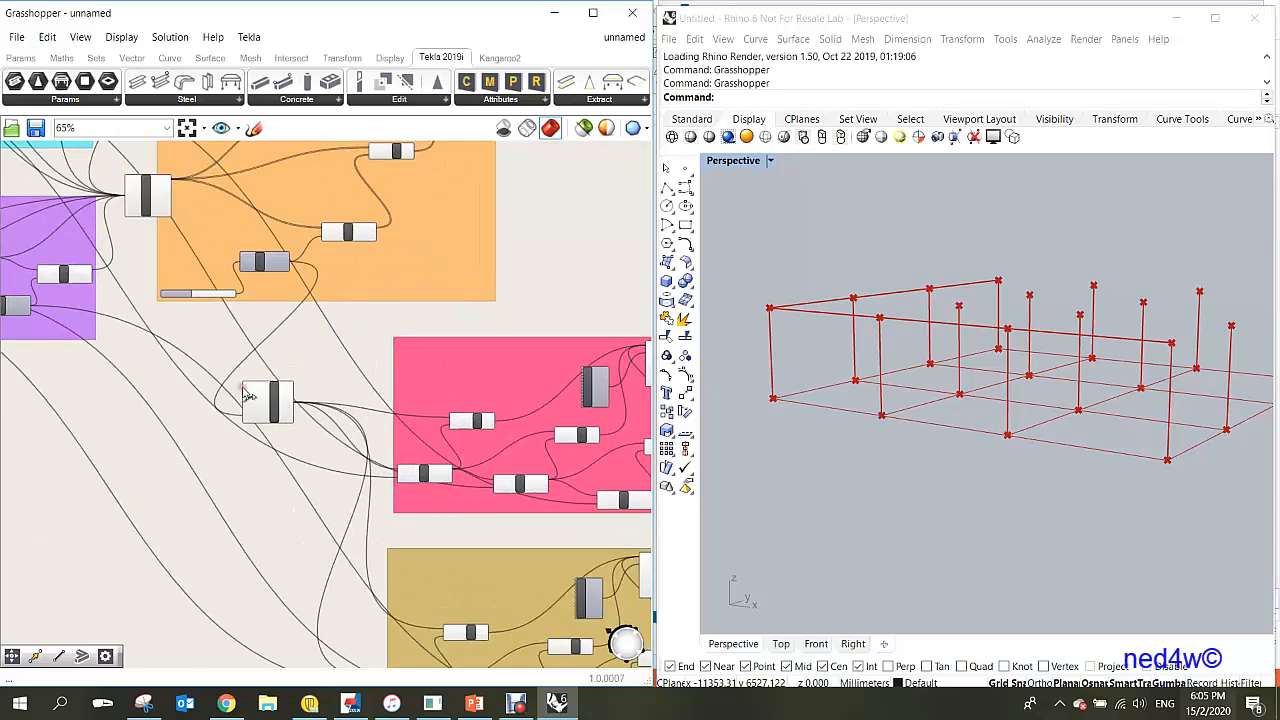
pyautogui.scroll(-3, 268, 366)
pyautogui.scroll(4, 228, 304)
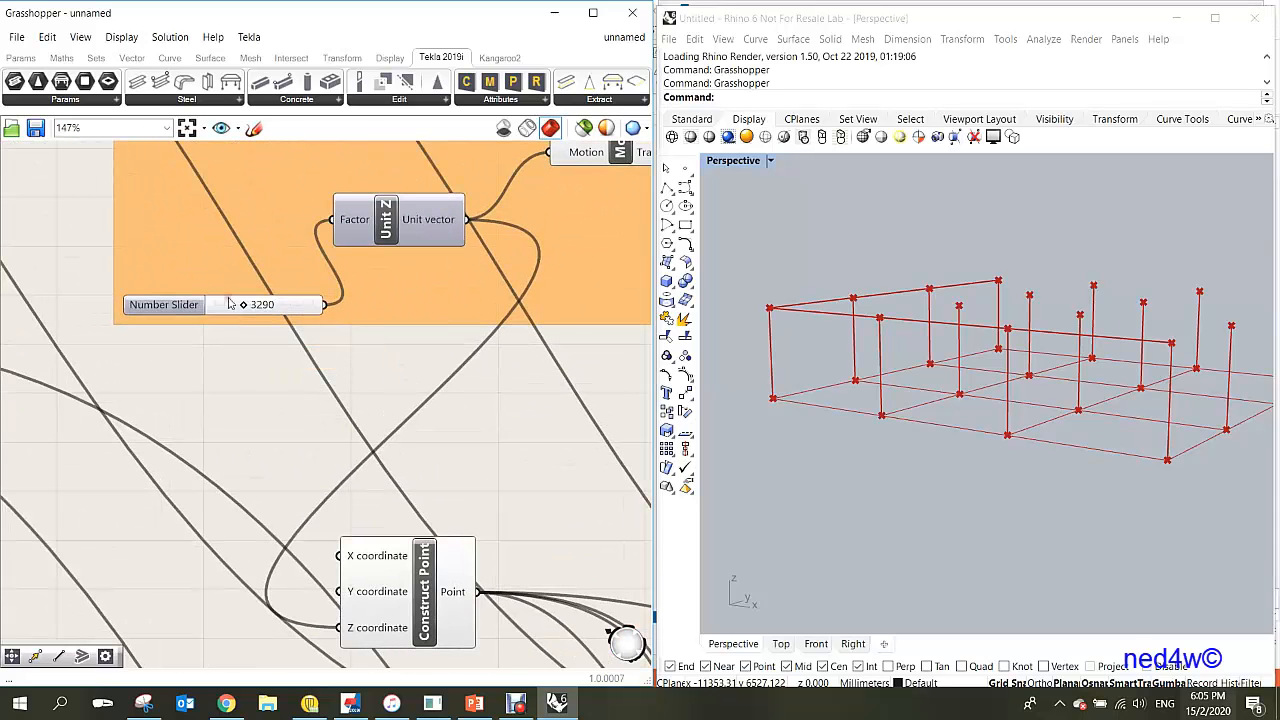
pyautogui.scroll(-2, 240, 306)
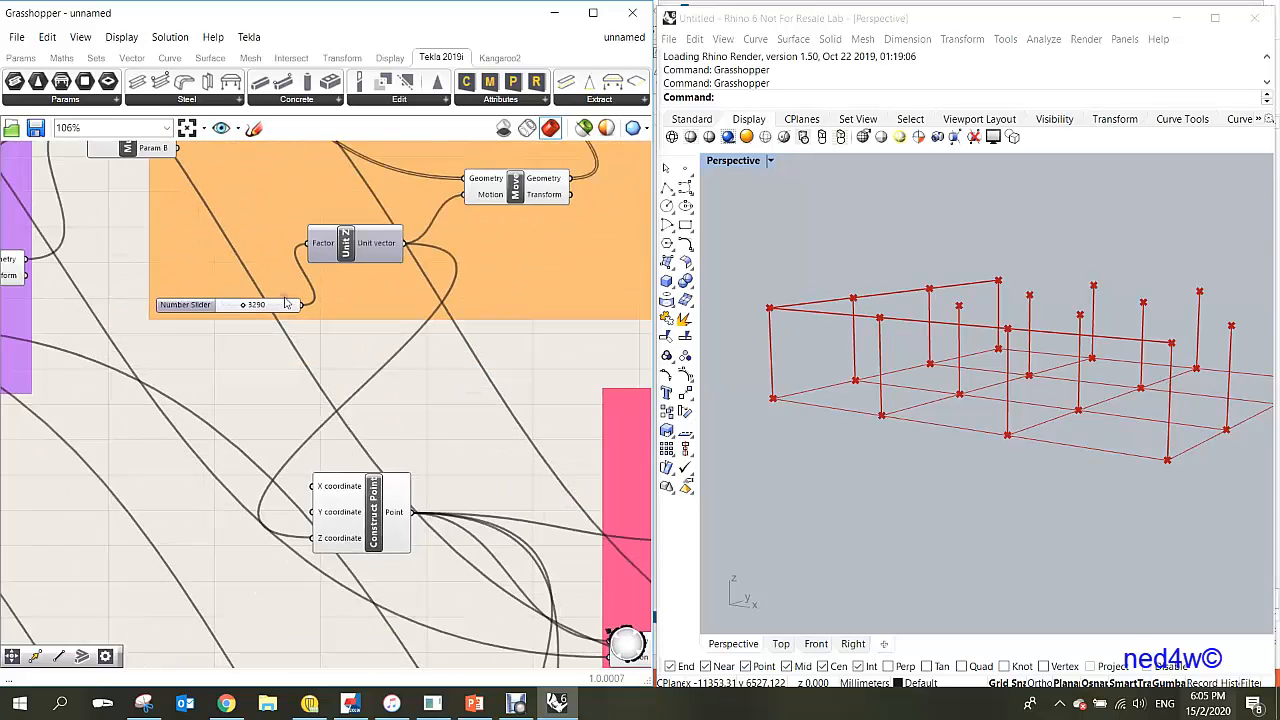
pyautogui.click(363, 256)
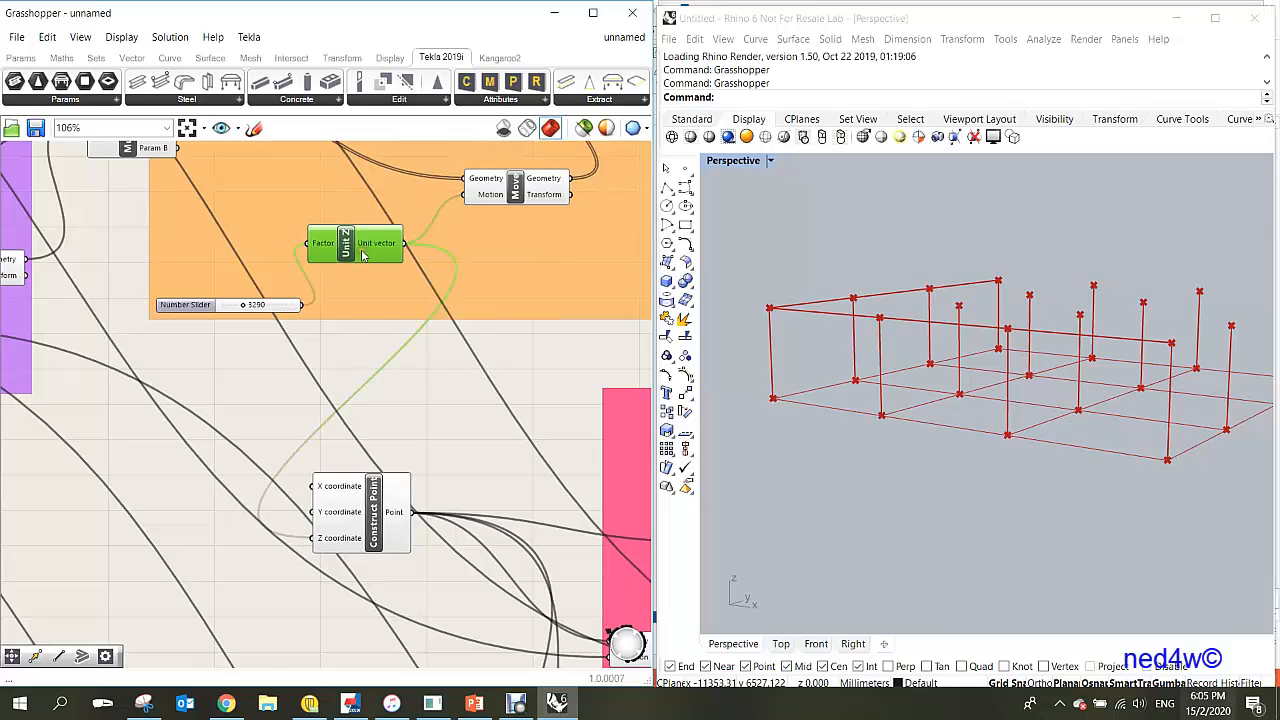
pyautogui.keyDown('shift'); pyautogui.click(226, 306); pyautogui.keyUp('shift')
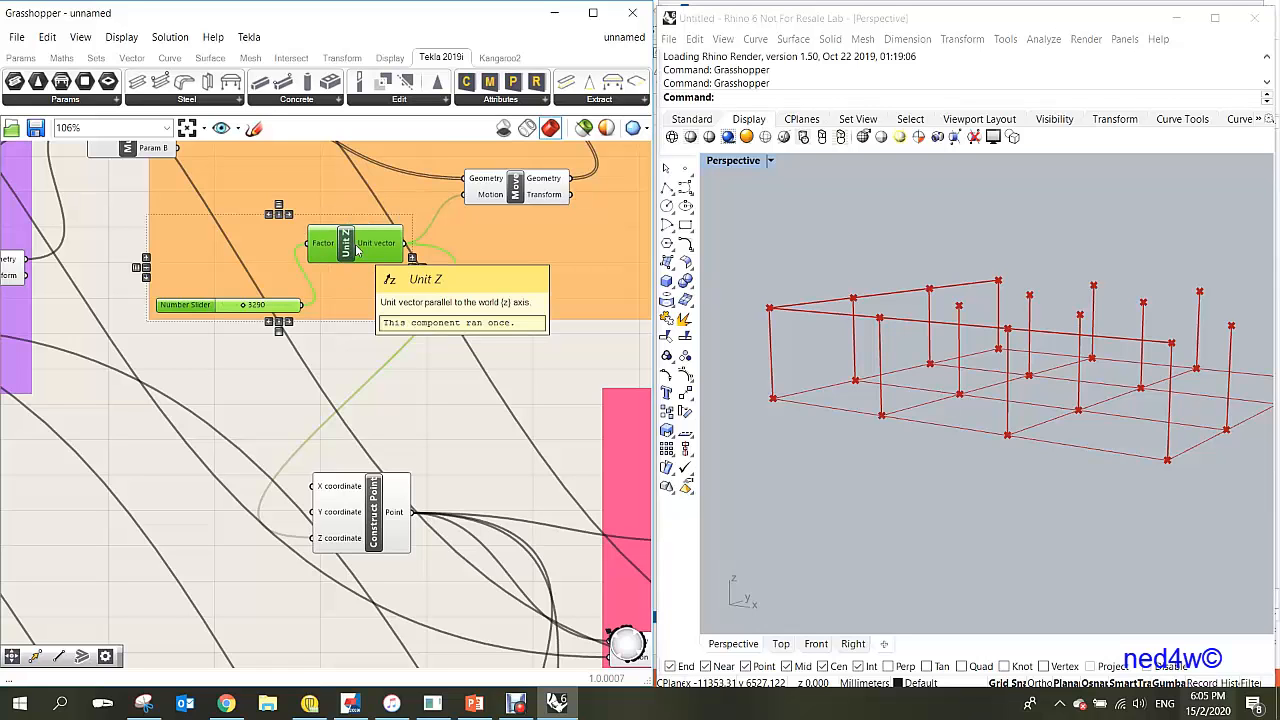
pyautogui.doubleClick(157, 466)
pyautogui.keyDown('alt'); pyautogui.moveTo(155, 466); pyautogui.dragTo(102, 526); pyautogui.keyUp('alt')
pyautogui.scroll(-3, 168, 522)
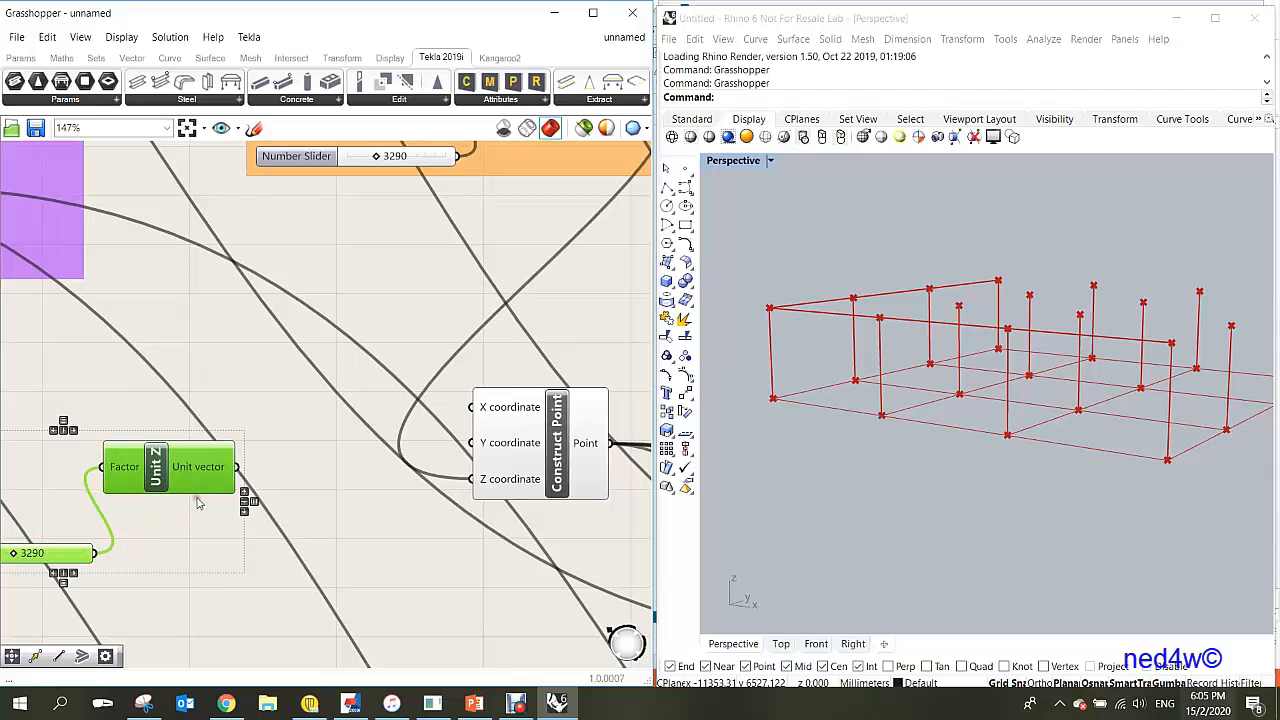
# - Connect the copied Unit Z vector to the Construct Point's Z coordinate and move the copied pair closer to it
pyautogui.moveTo(240, 476); pyautogui.dragTo(487, 485)
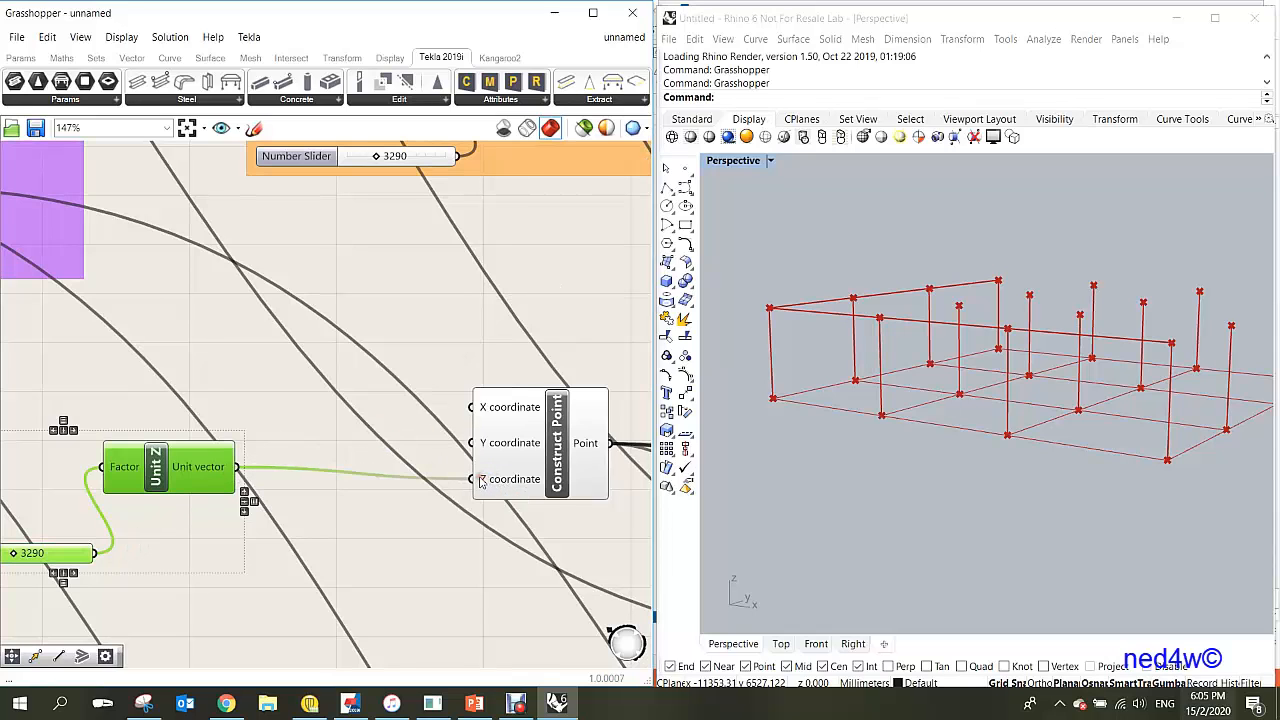
pyautogui.scroll(-3, 485, 484)
pyautogui.moveTo(289, 477); pyautogui.dragTo(365, 517)
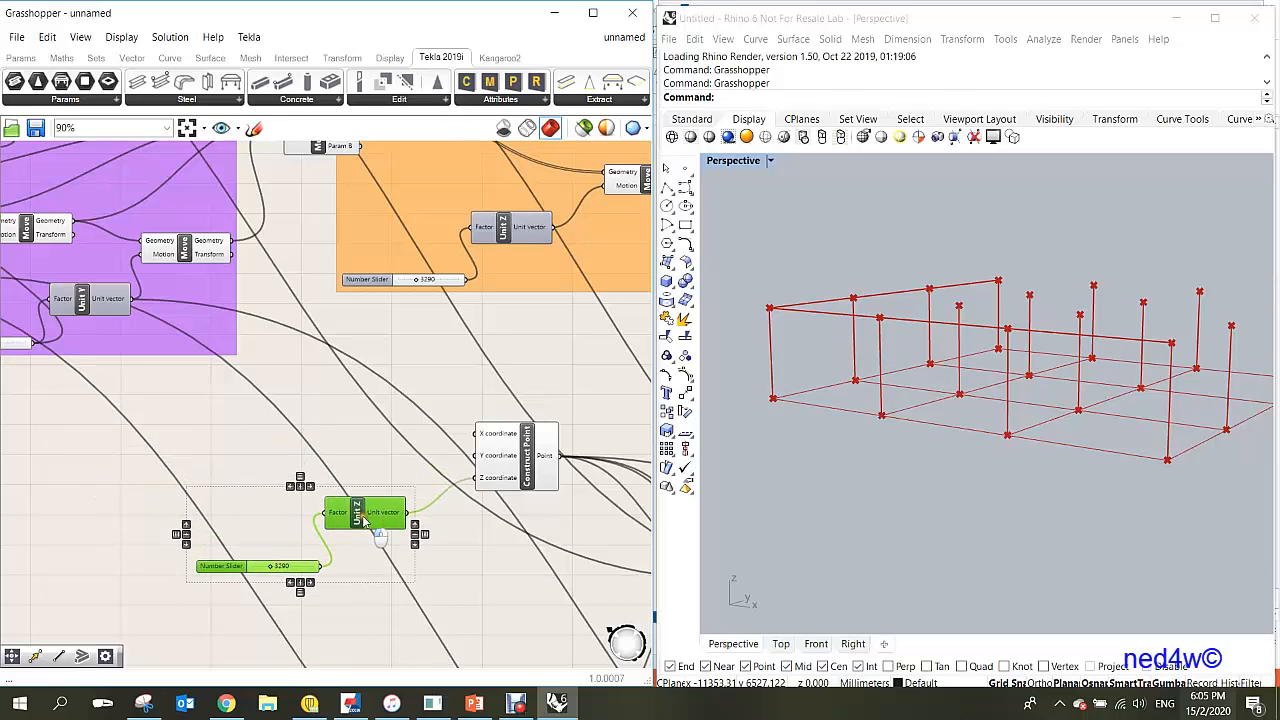
pyautogui.click(266, 528)
# - Set the copied Number Slider feeding the beam level's Unit Z to 2259
pyautogui.scroll(3, 266, 540)
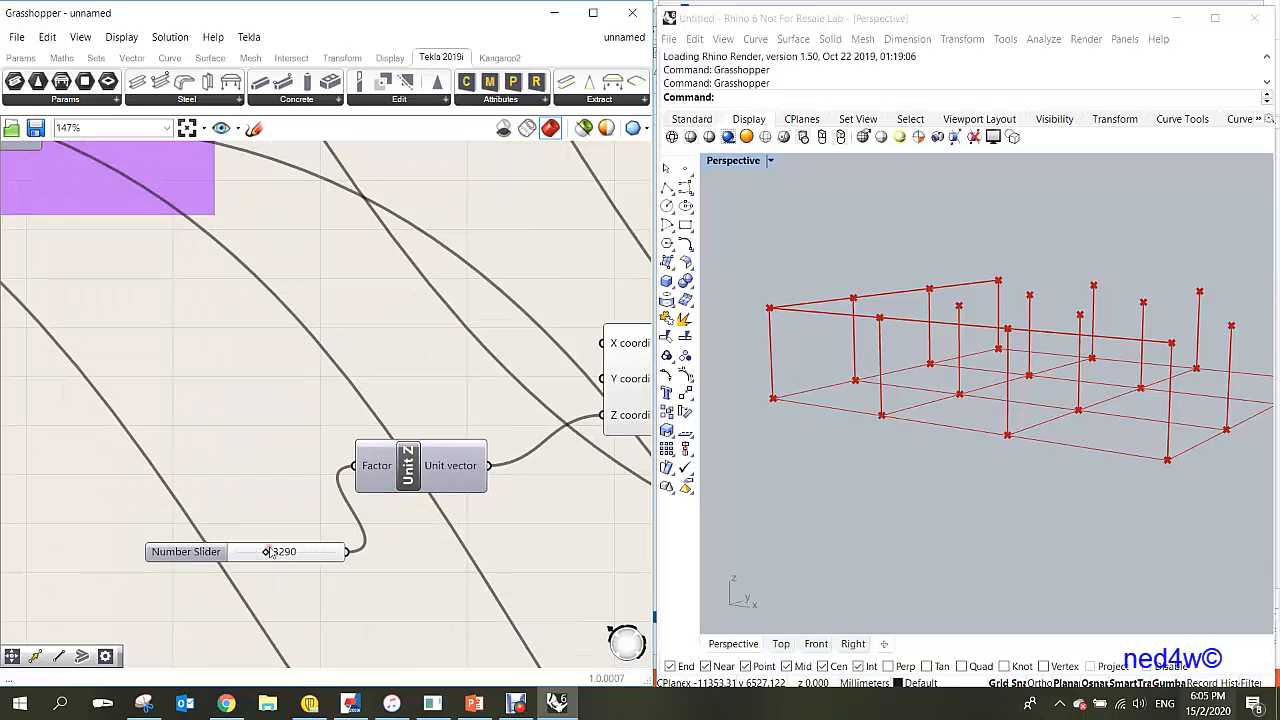
pyautogui.scroll(2, 266, 552)
pyautogui.moveTo(267, 557)
pyautogui.mouseDown()
pyautogui.moveTo(320, 566)
pyautogui.moveTo(247, 558)
pyautogui.mouseUp()
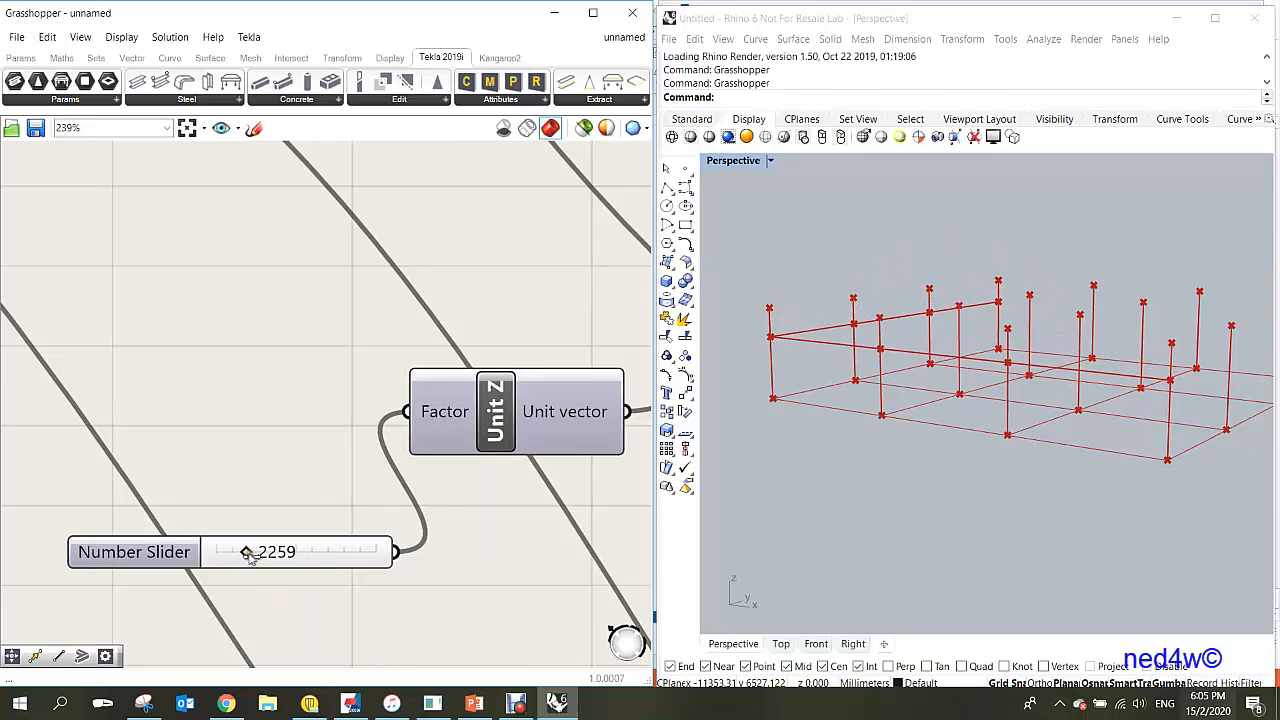
# - Connect the orange group's Unit Z vector to the lower Construct Point's Z coordinate, replacing the wire from the copied Unit Z
pyautogui.scroll(-5, 250, 556)
pyautogui.scroll(2, 461, 404)
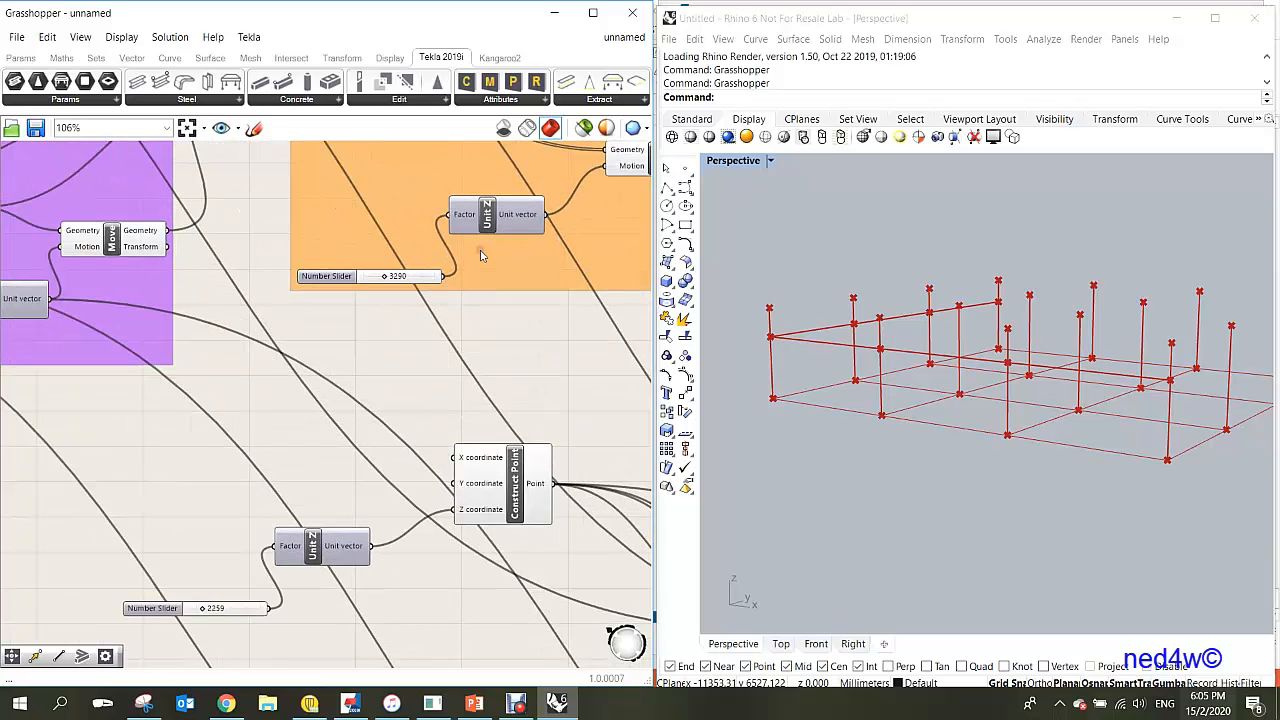
pyautogui.moveTo(548, 220); pyautogui.dragTo(459, 512)
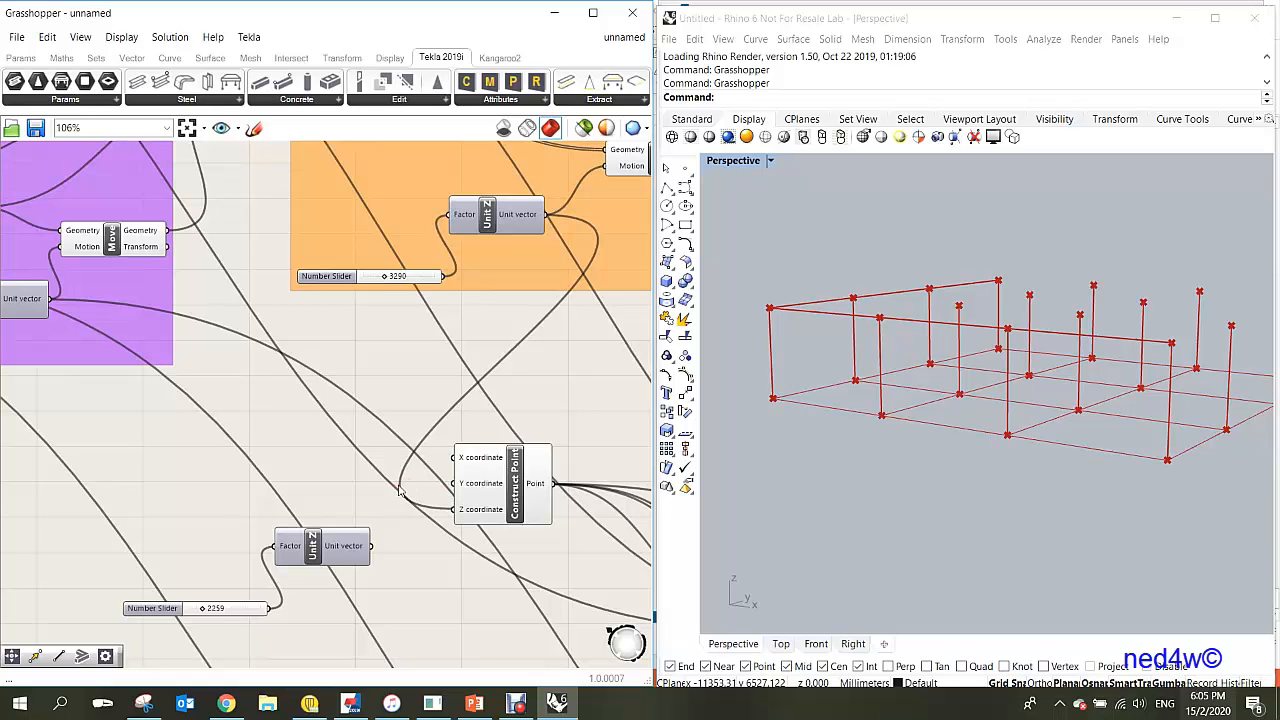
pyautogui.scroll(-5, 400, 490)
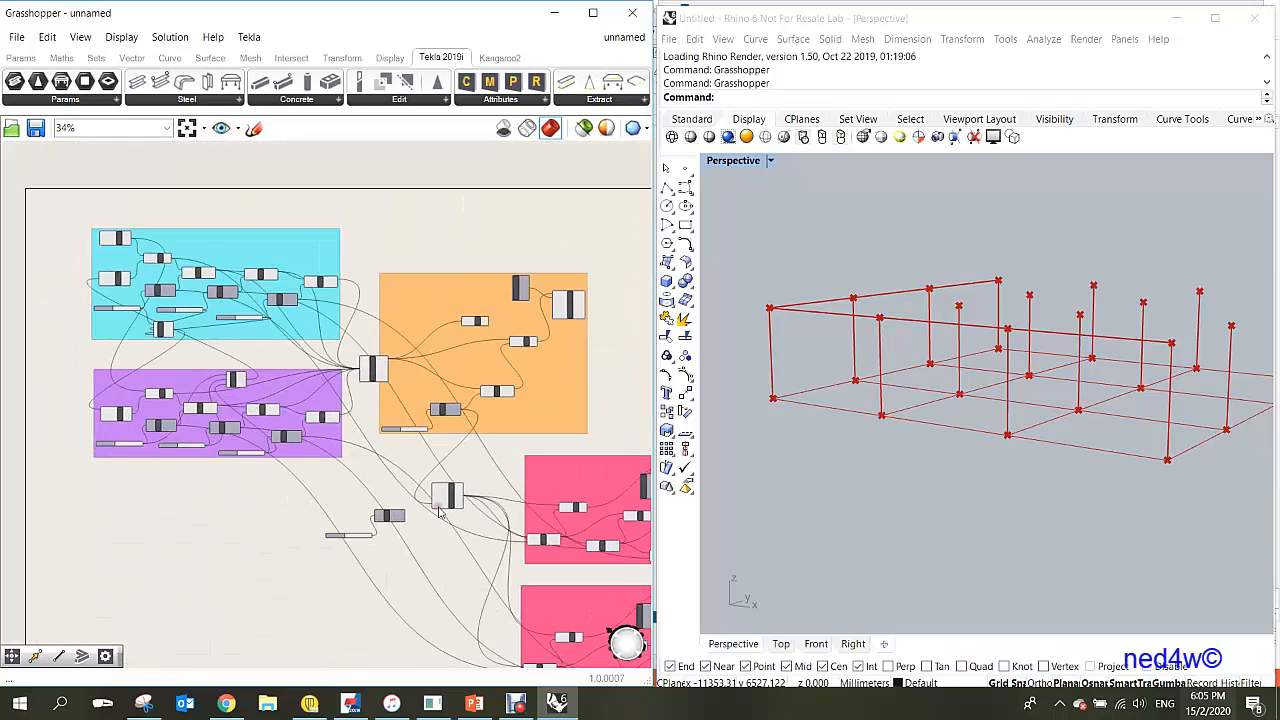
pyautogui.scroll(2, 462, 517)
pyautogui.scroll(-3, 462, 517)
pyautogui.scroll(-1, 521, 560)
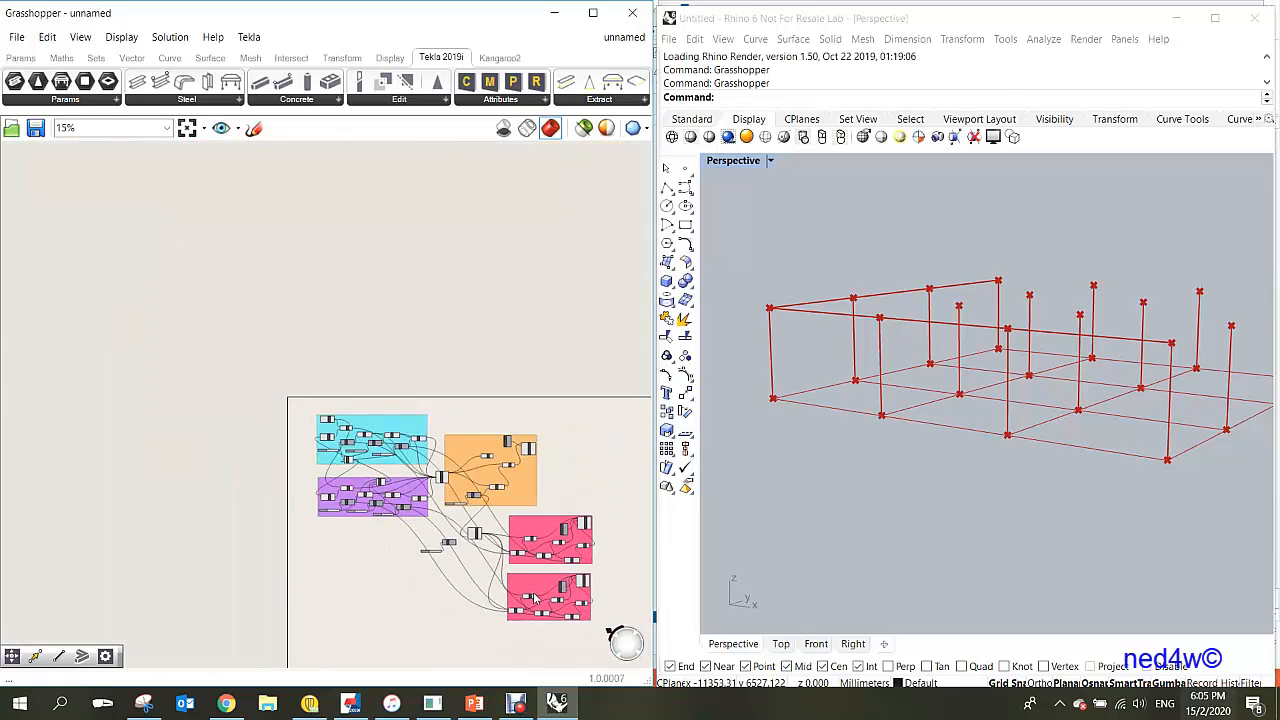
pyautogui.scroll(4, 611, 632)
pyautogui.scroll(-3, 611, 632)
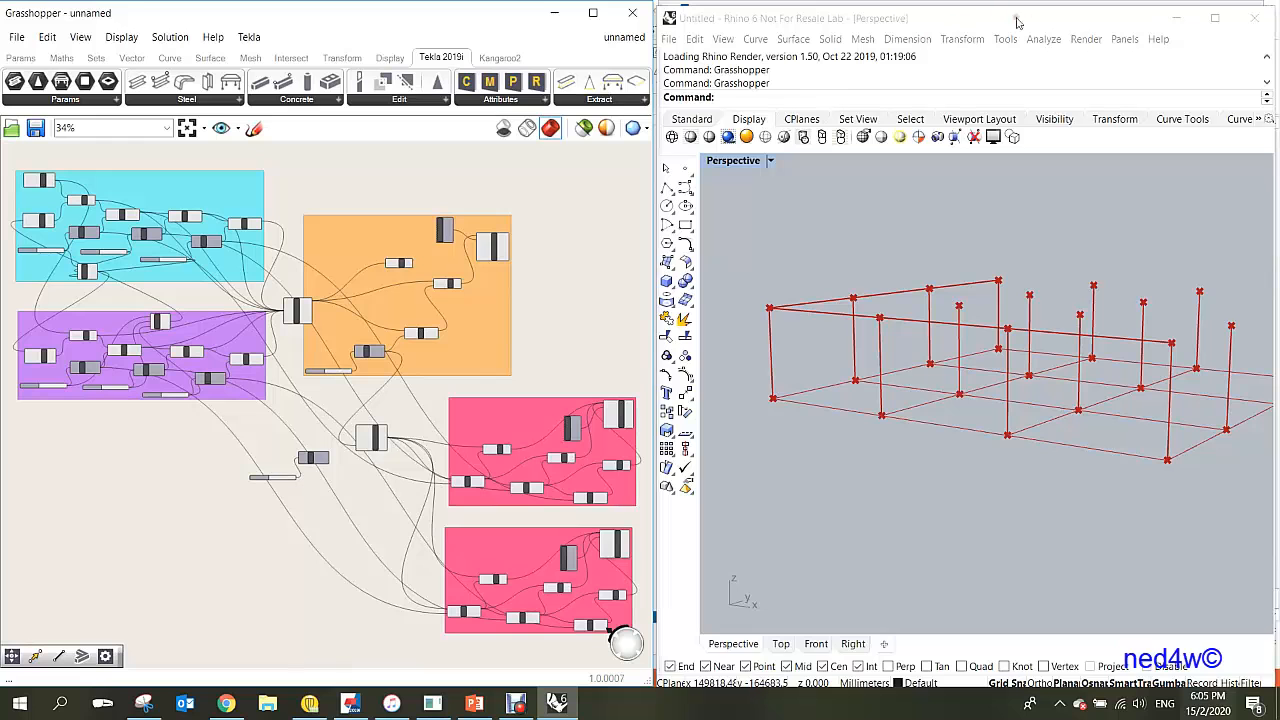
# - Bring up the Tekla Structures model beside Grasshopper and set the orange group's Number Slider to 4401
pyautogui.hotkey('alt', 'Tab')
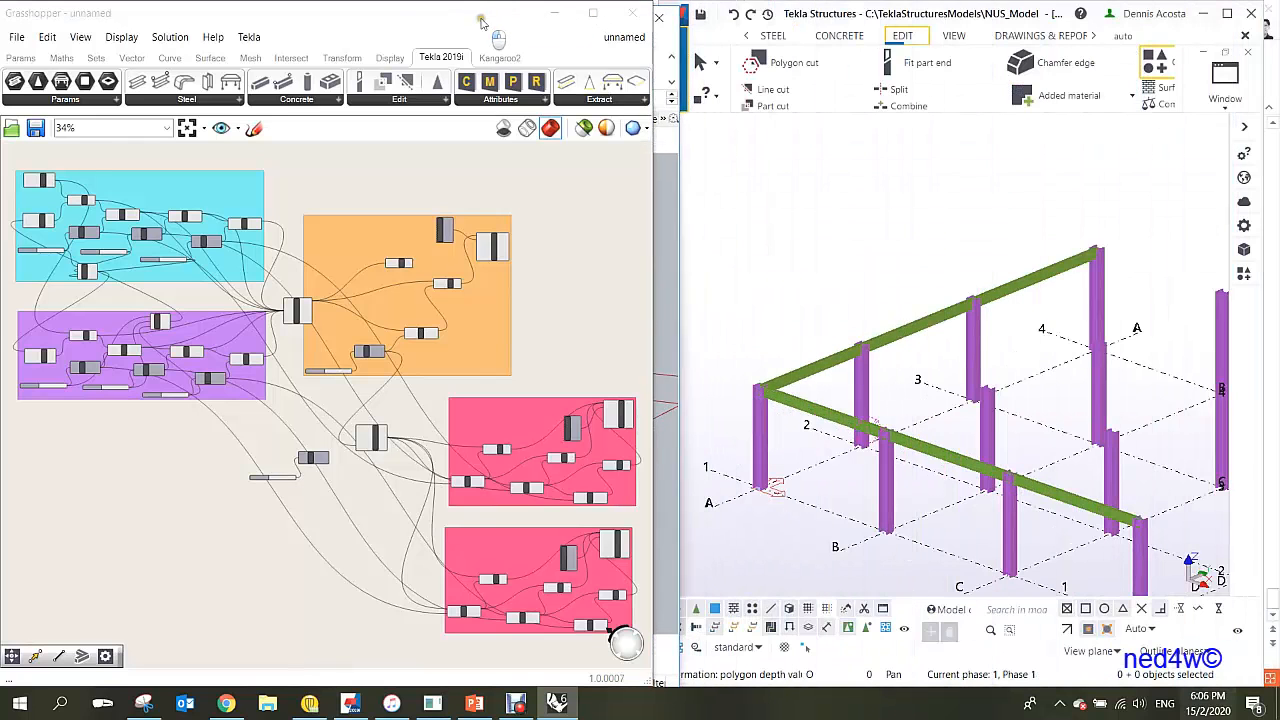
pyautogui.scroll(-3, 958, 395)
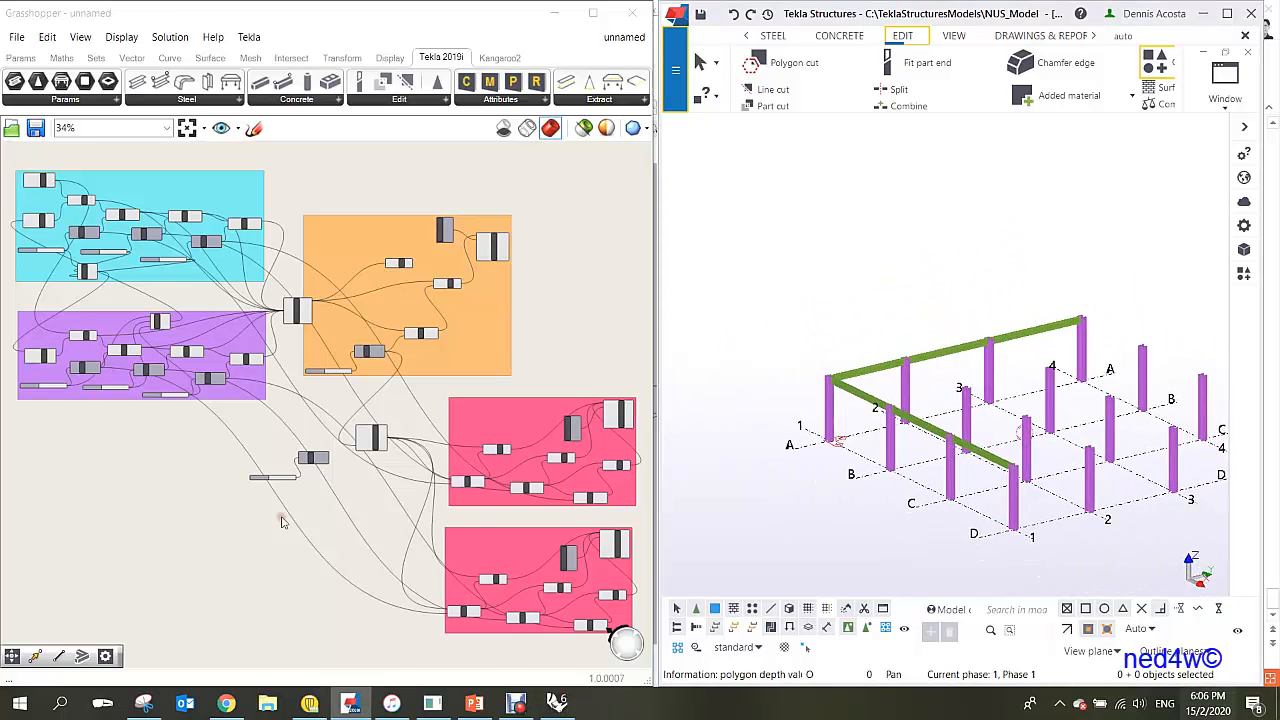
pyautogui.scroll(9, 315, 447)
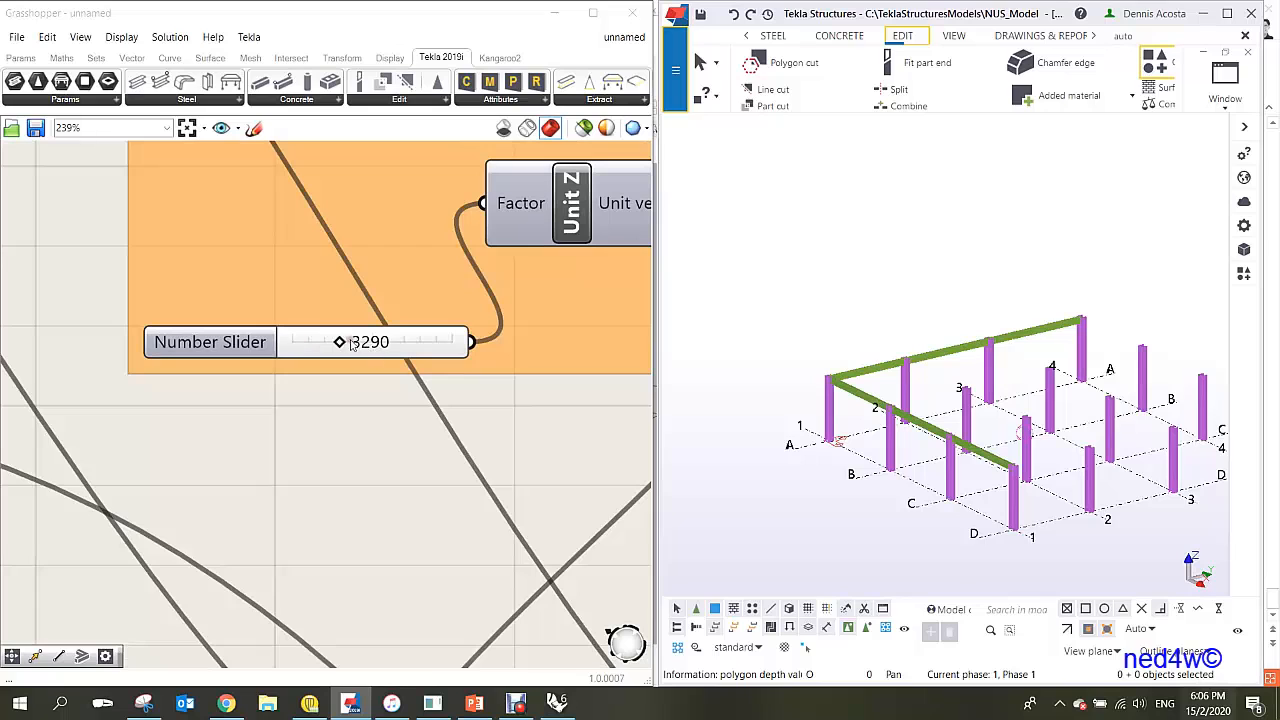
pyautogui.click(341, 342)
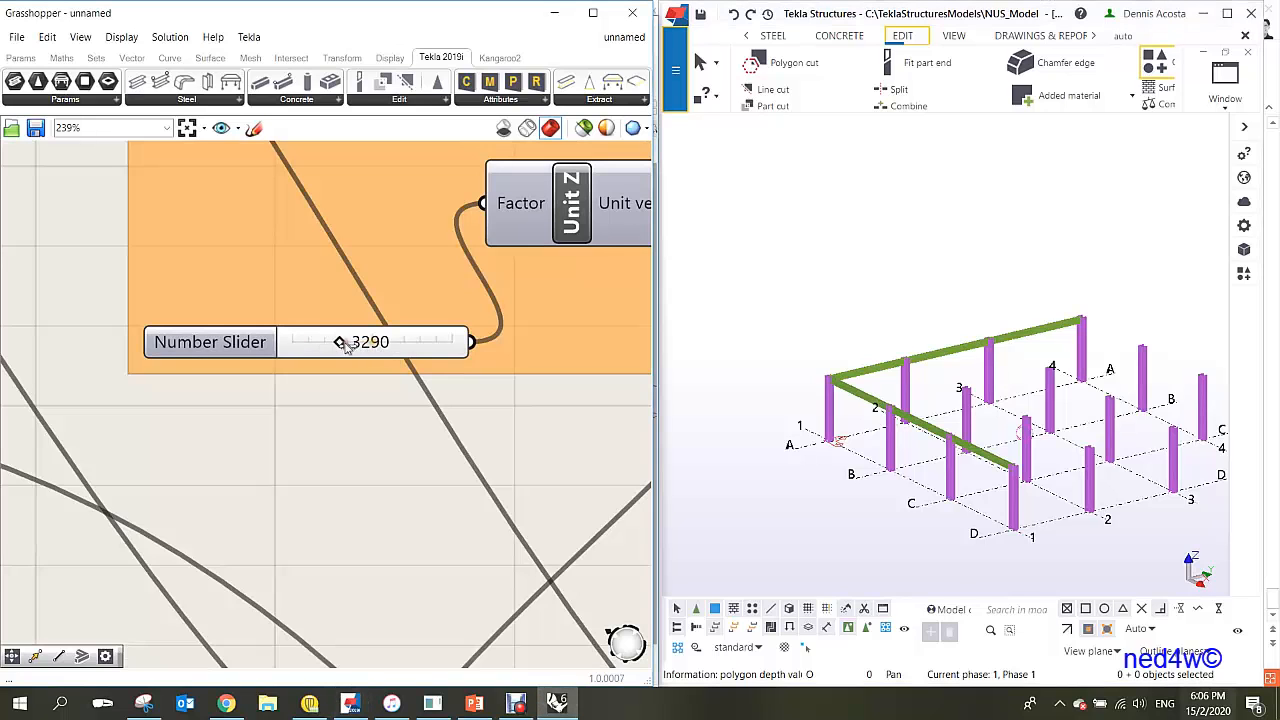
pyautogui.moveTo(341, 342)
pyautogui.mouseDown()
pyautogui.moveTo(405, 343)
pyautogui.moveTo(358, 343)
pyautogui.mouseUp()
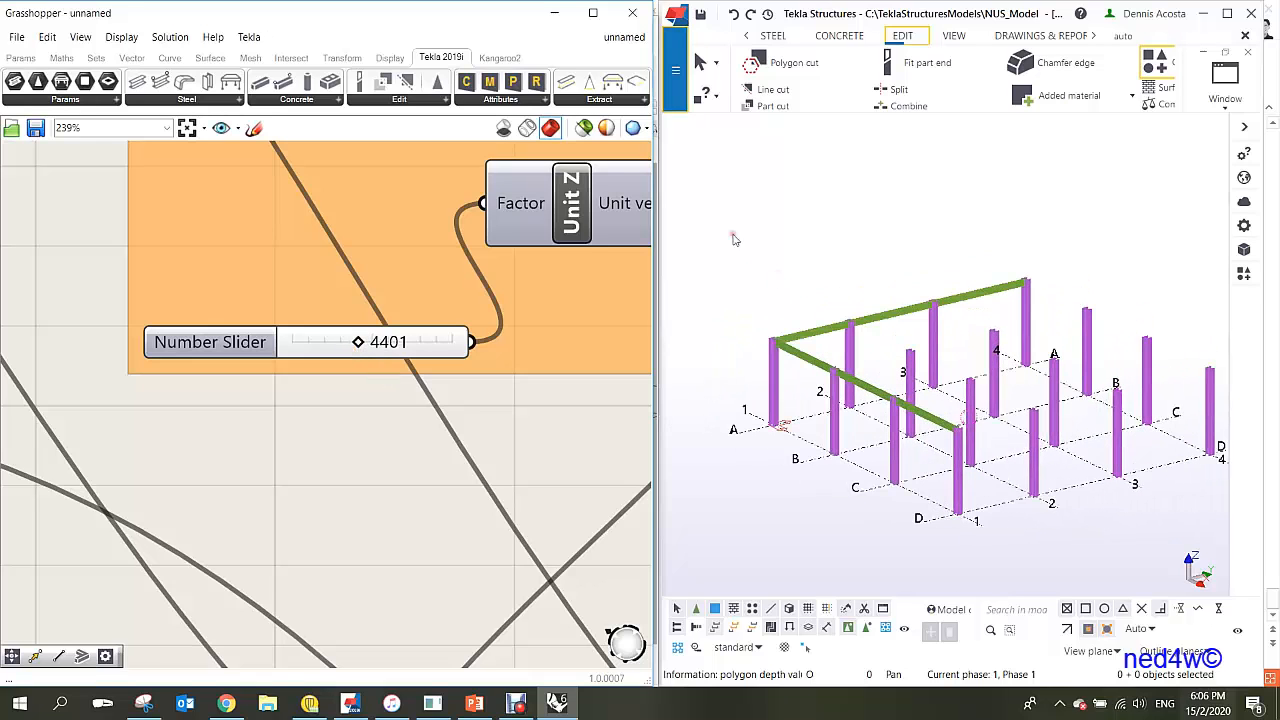
# - Select all columns and beams in Tekla Structures and create AutoConnections with the Basic rule group and Factory Defaults parameters
pyautogui.moveTo(726, 190); pyautogui.dragTo(1122, 572)
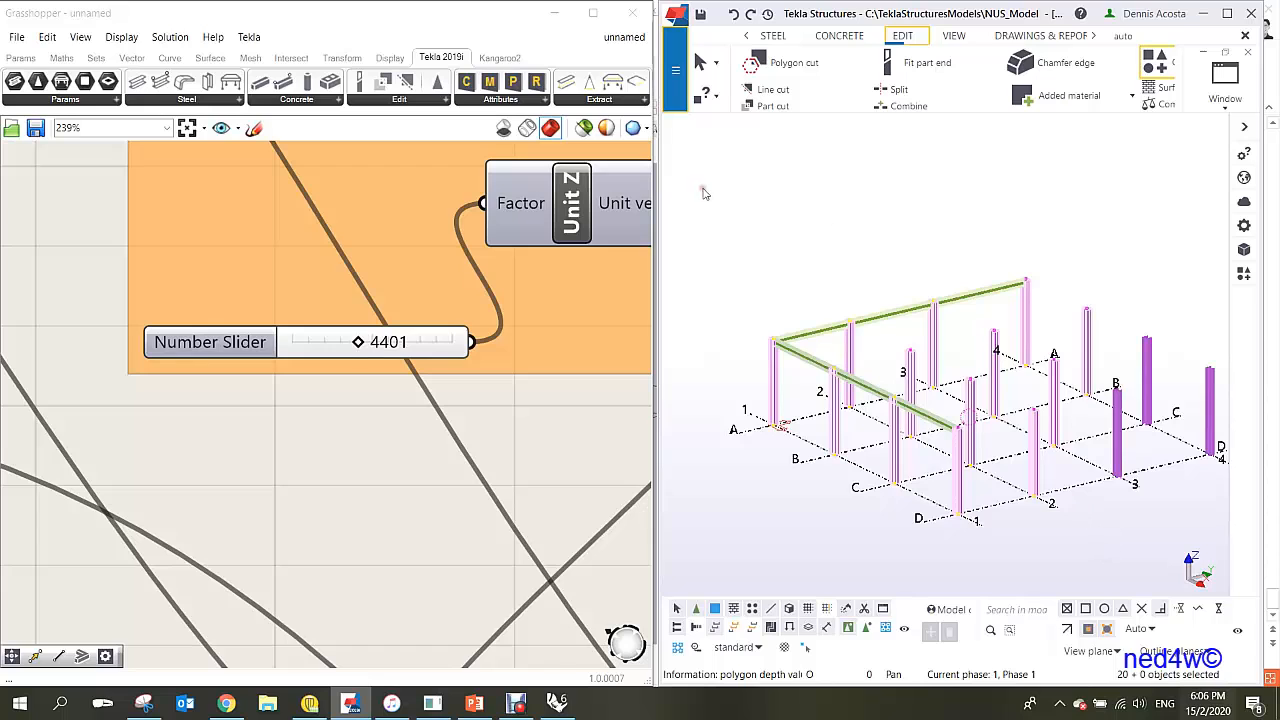
pyautogui.moveTo(704, 190); pyautogui.dragTo(1220, 563)
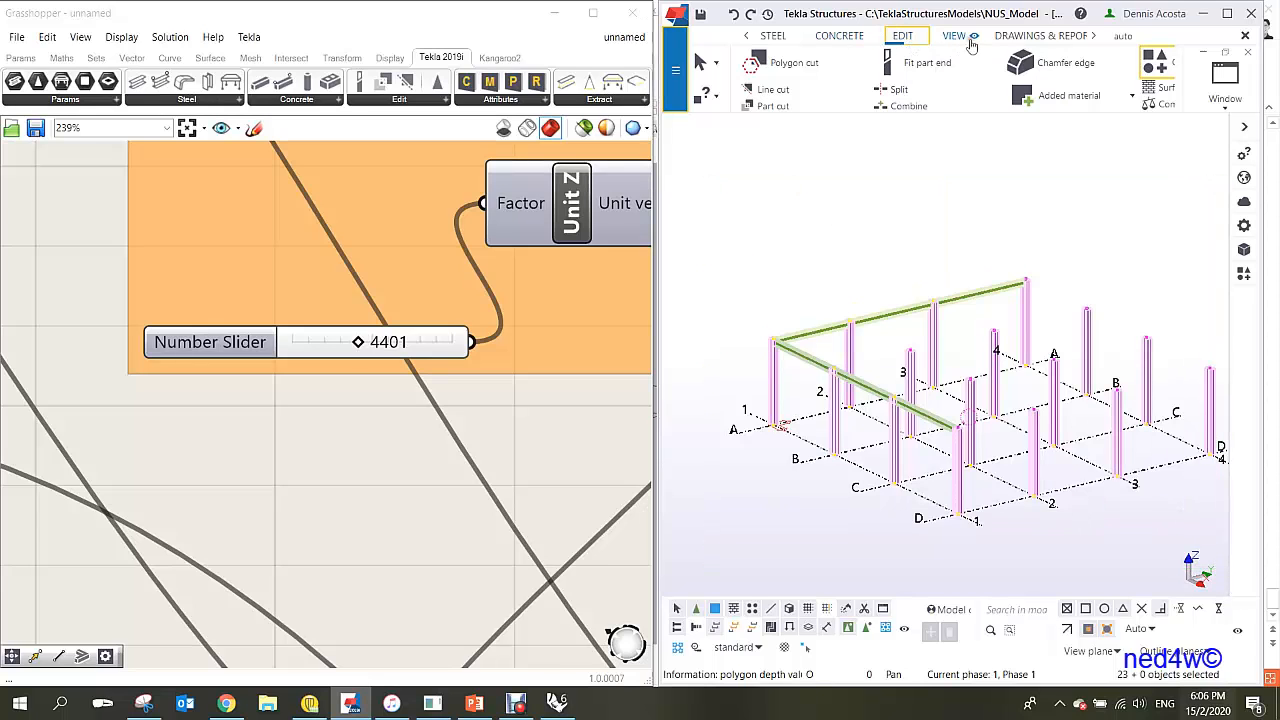
pyautogui.click(1094, 36)
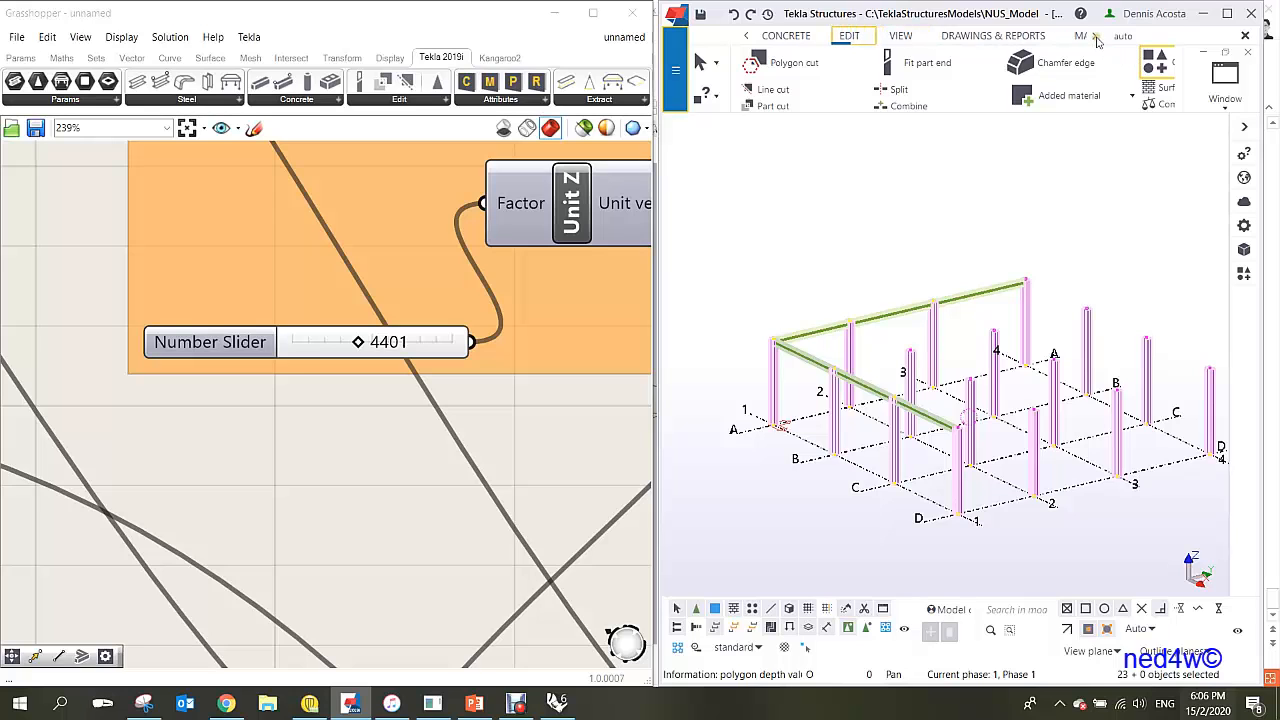
pyautogui.click(1094, 36)
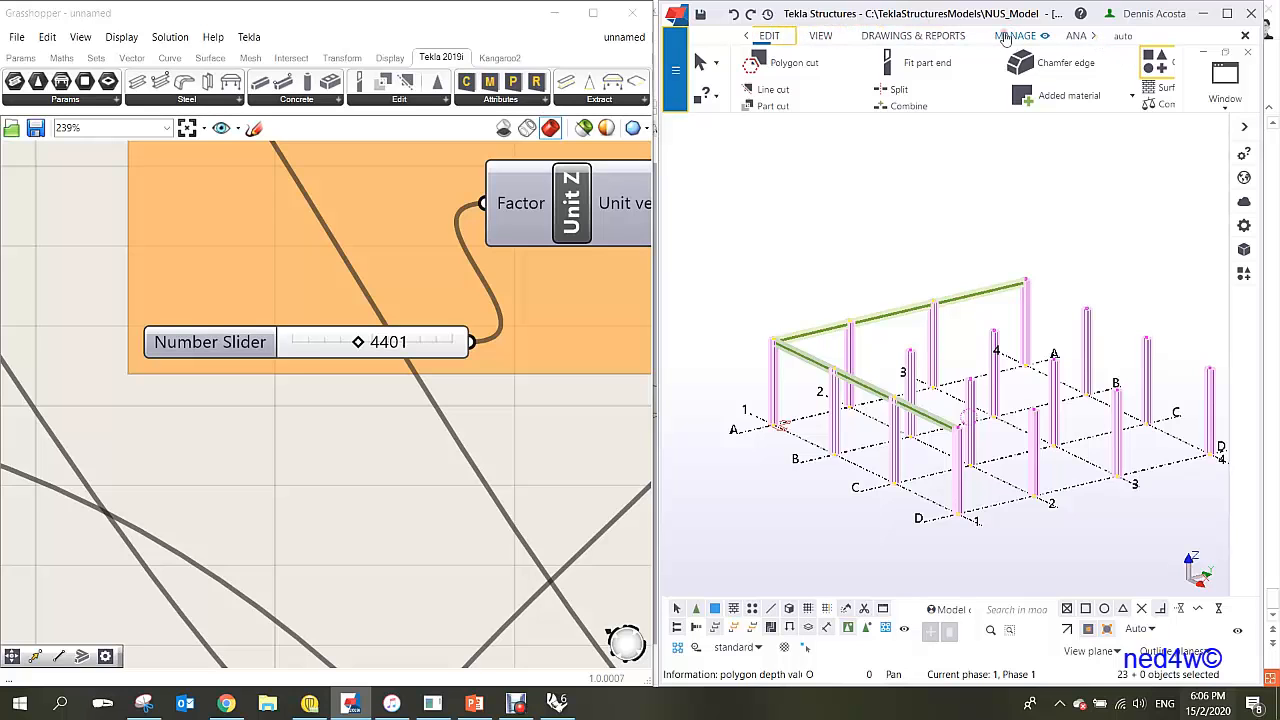
pyautogui.click(1005, 37)
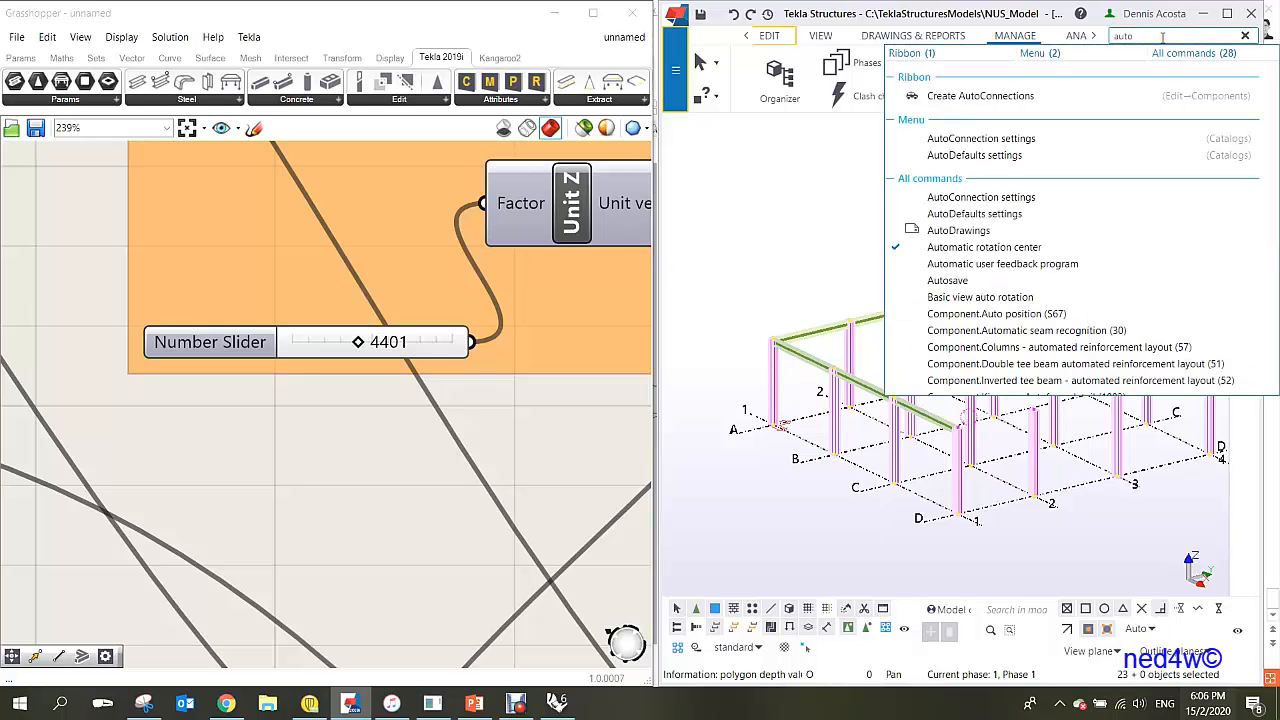
pyautogui.click(1013, 100)
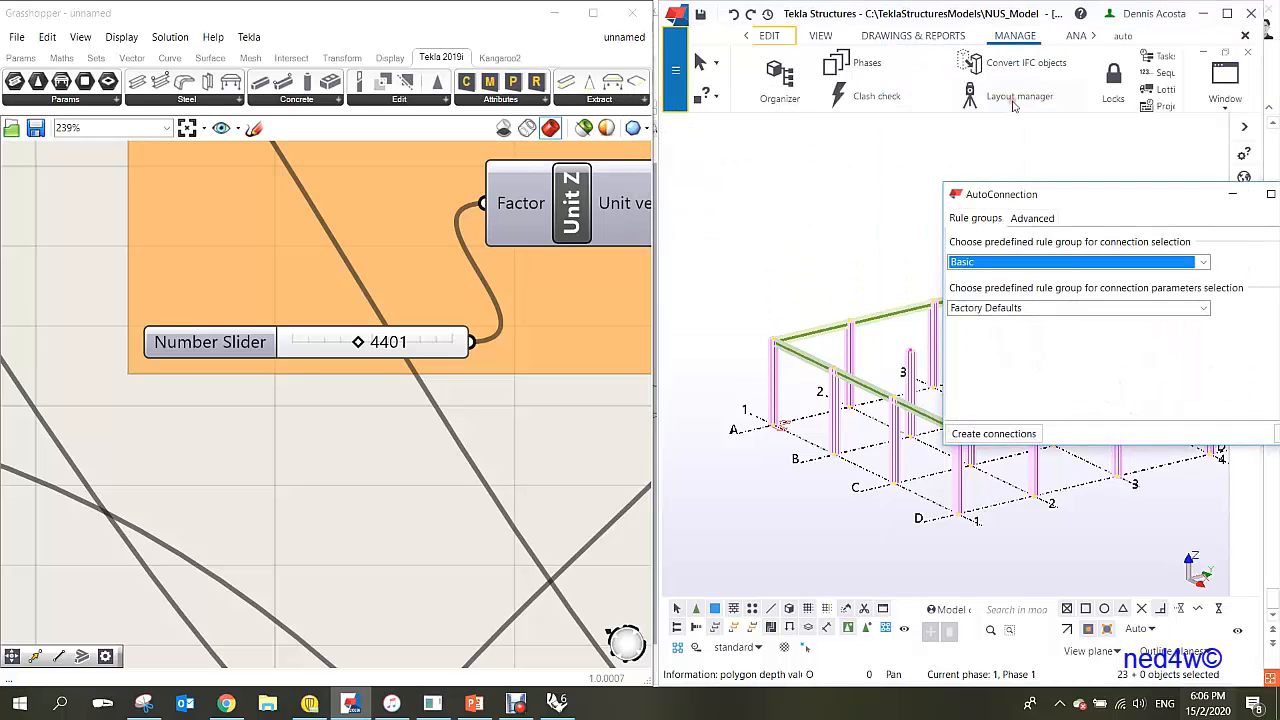
pyautogui.moveTo(1081, 207); pyautogui.dragTo(1062, 126)
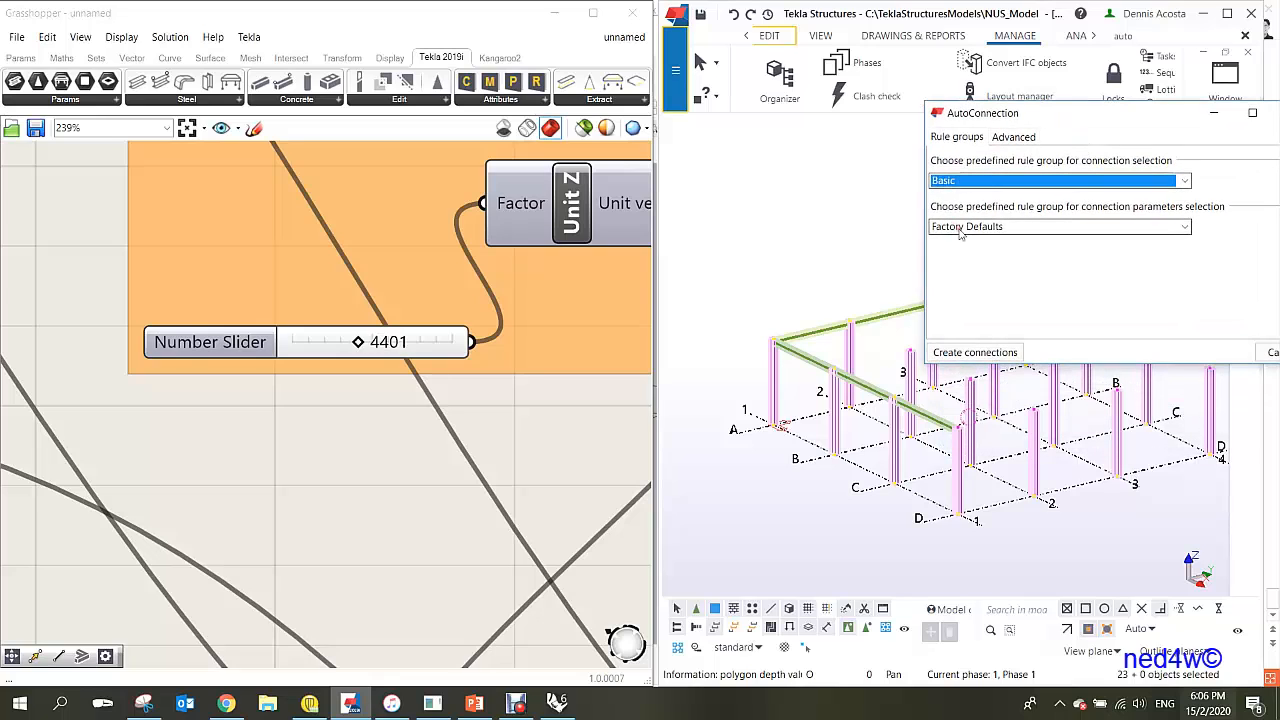
pyautogui.click(975, 356)
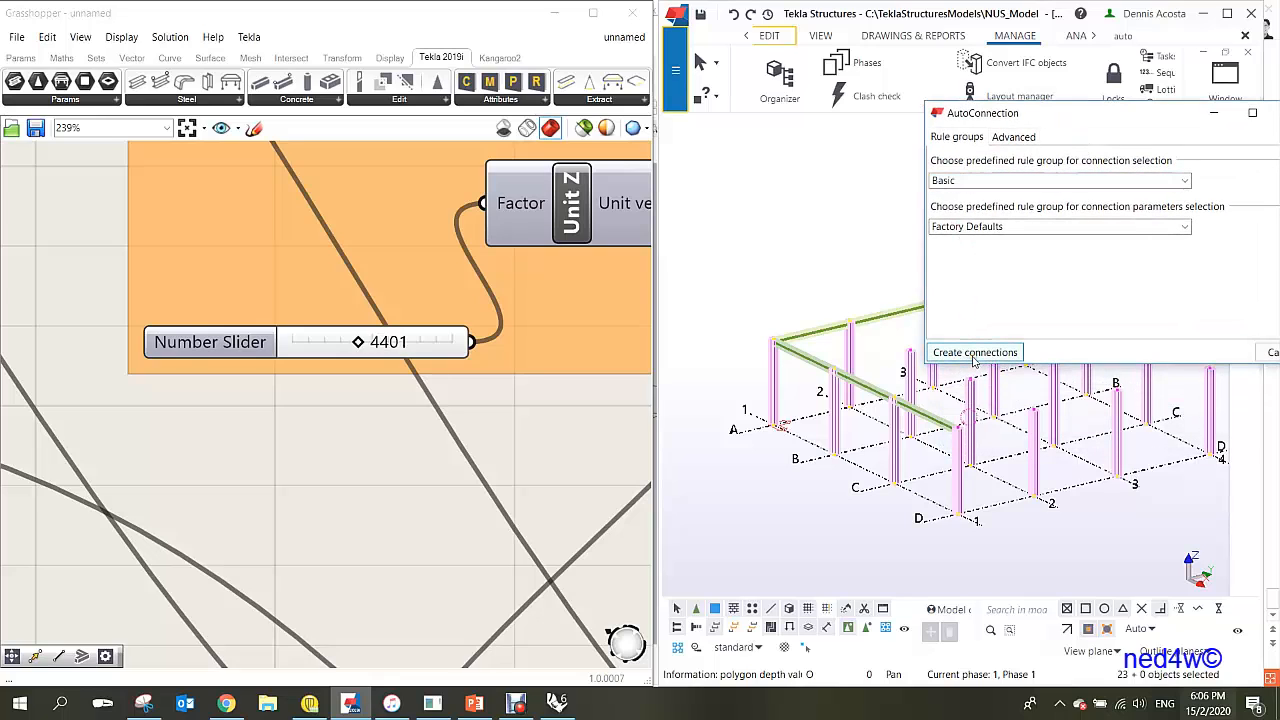
pyautogui.click(1273, 353)
# - Examine the generated beam-to-column connections at the corner and along both beam lines in the Tekla model
pyautogui.scroll(5, 770, 367)
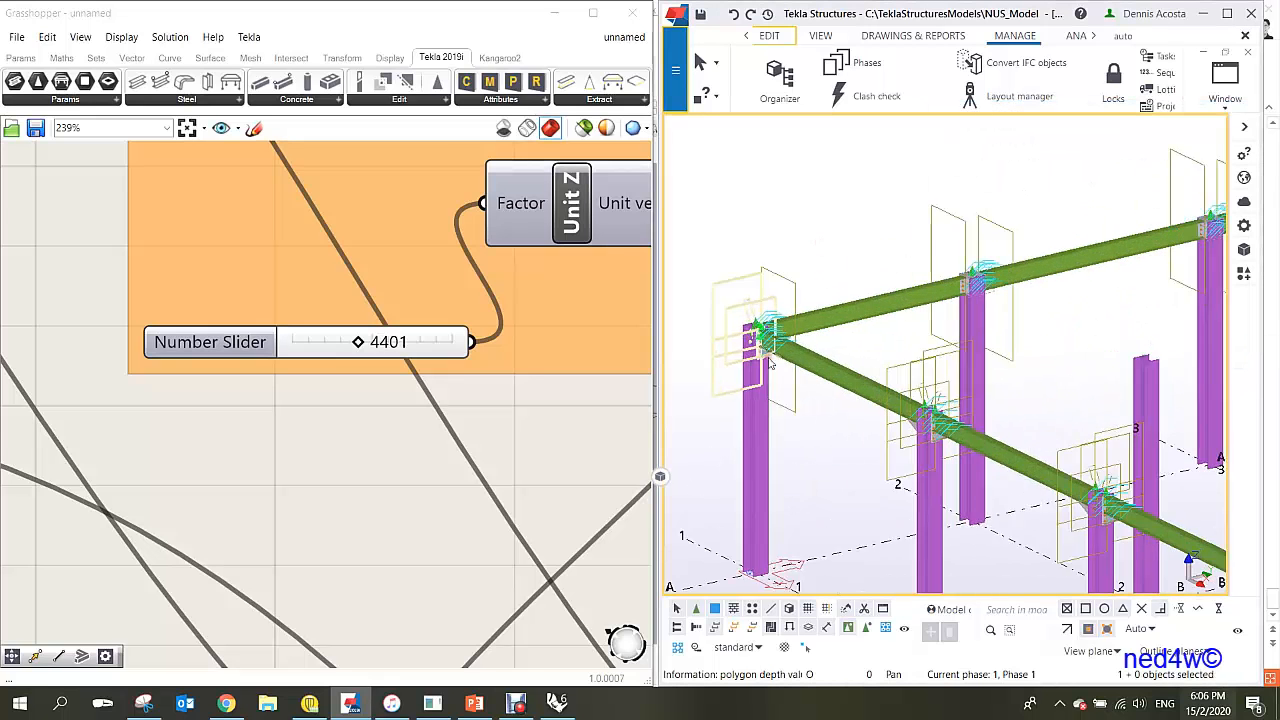
pyautogui.scroll(6, 770, 367)
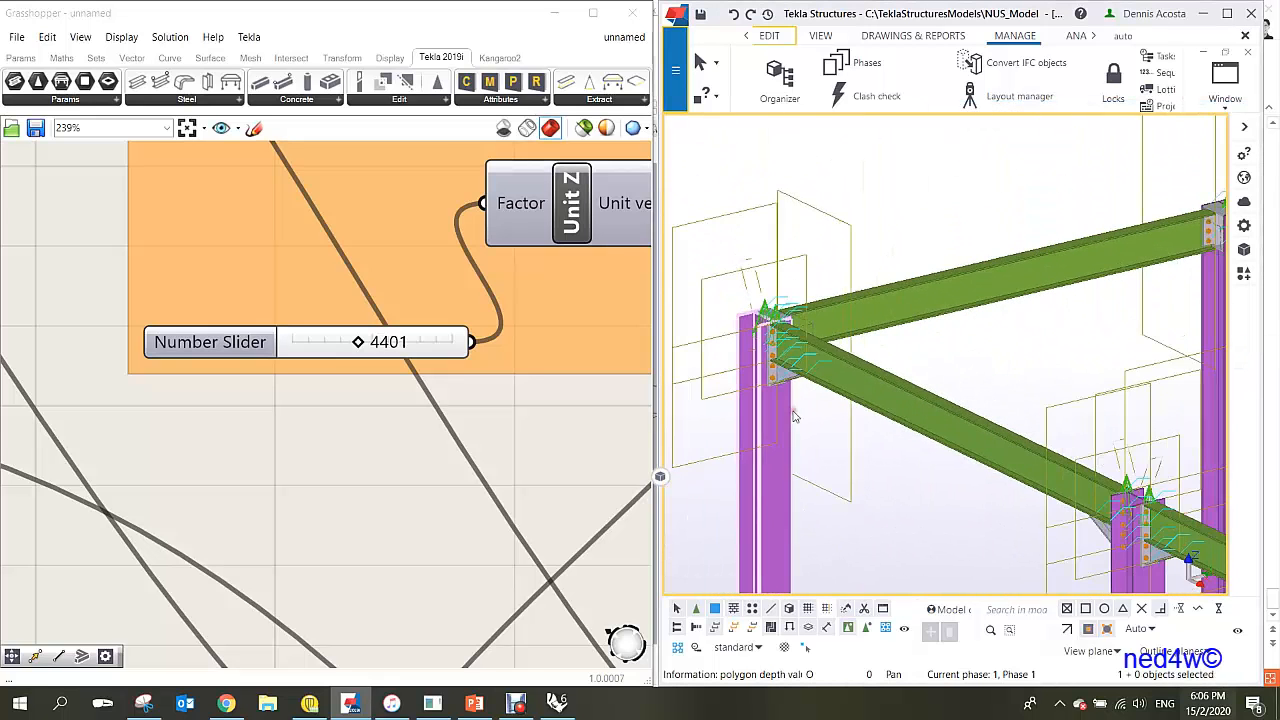
pyautogui.scroll(-6, 795, 414)
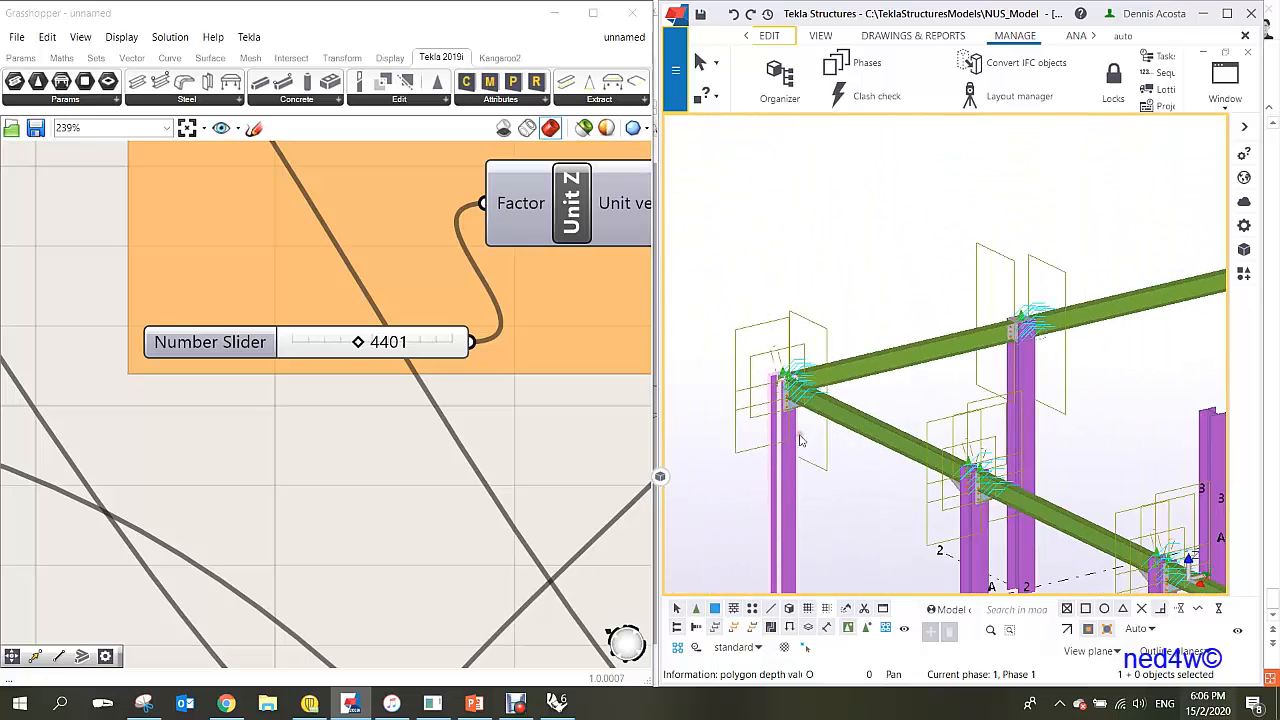
pyautogui.keyDown('ctrl'); pyautogui.moveTo(803, 455); pyautogui.dragTo(900, 443, button='middle'); pyautogui.keyUp('ctrl')
pyautogui.moveTo(1126, 397); pyautogui.dragTo(698, 435, button='middle')
pyautogui.scroll(7, 773, 285)
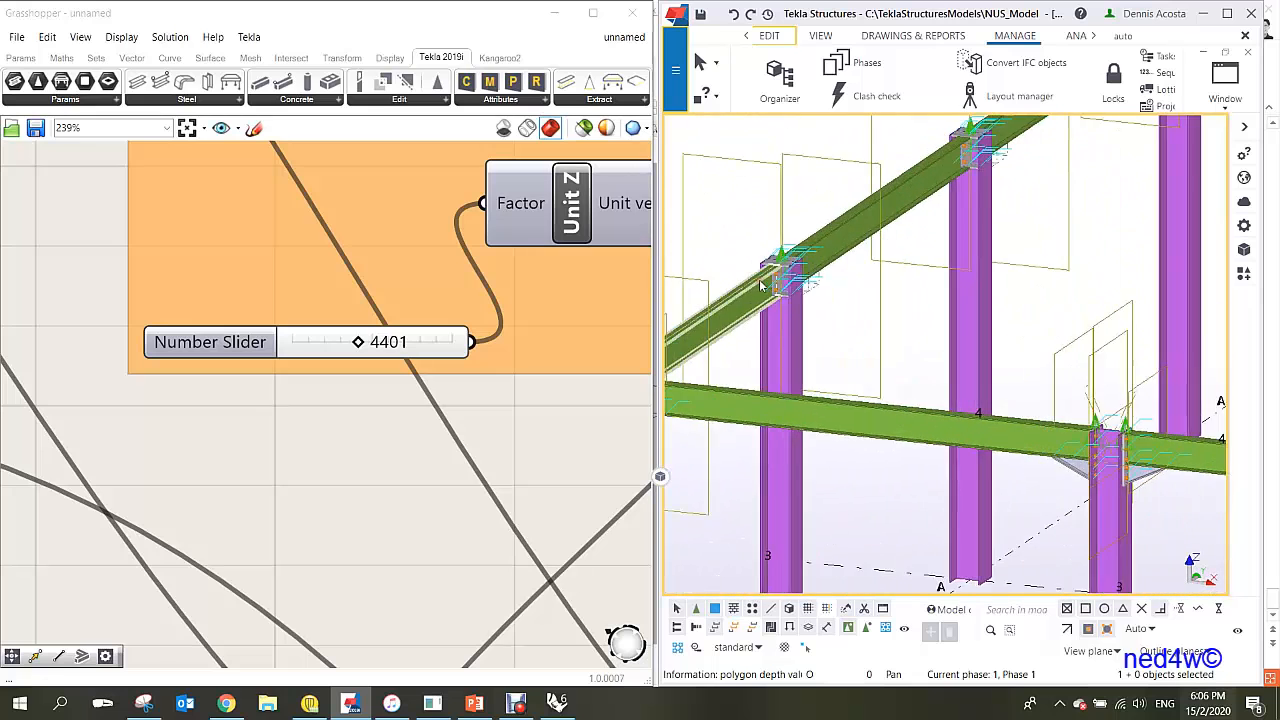
pyautogui.scroll(3, 774, 284)
pyautogui.scroll(-7, 957, 327)
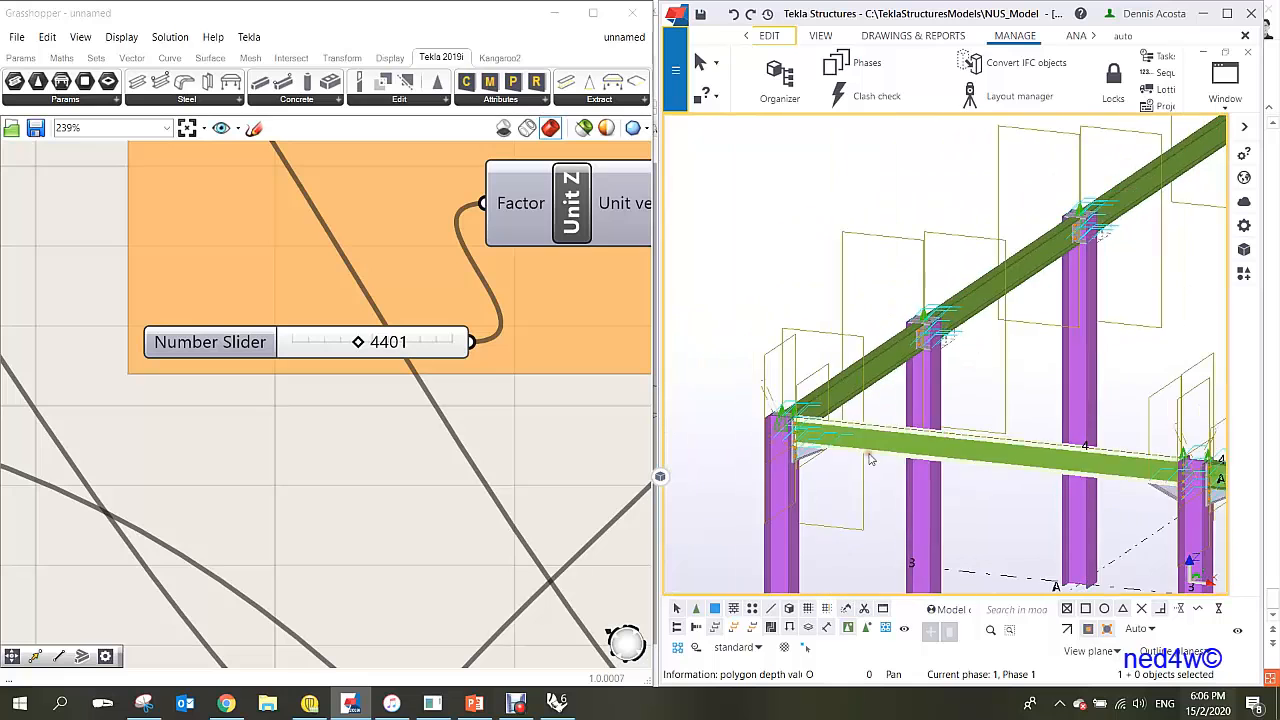
pyautogui.scroll(3, 828, 485)
# - Redraw the Tekla model view to clear the temporary connection graphics
pyautogui.rightClick(886, 476)
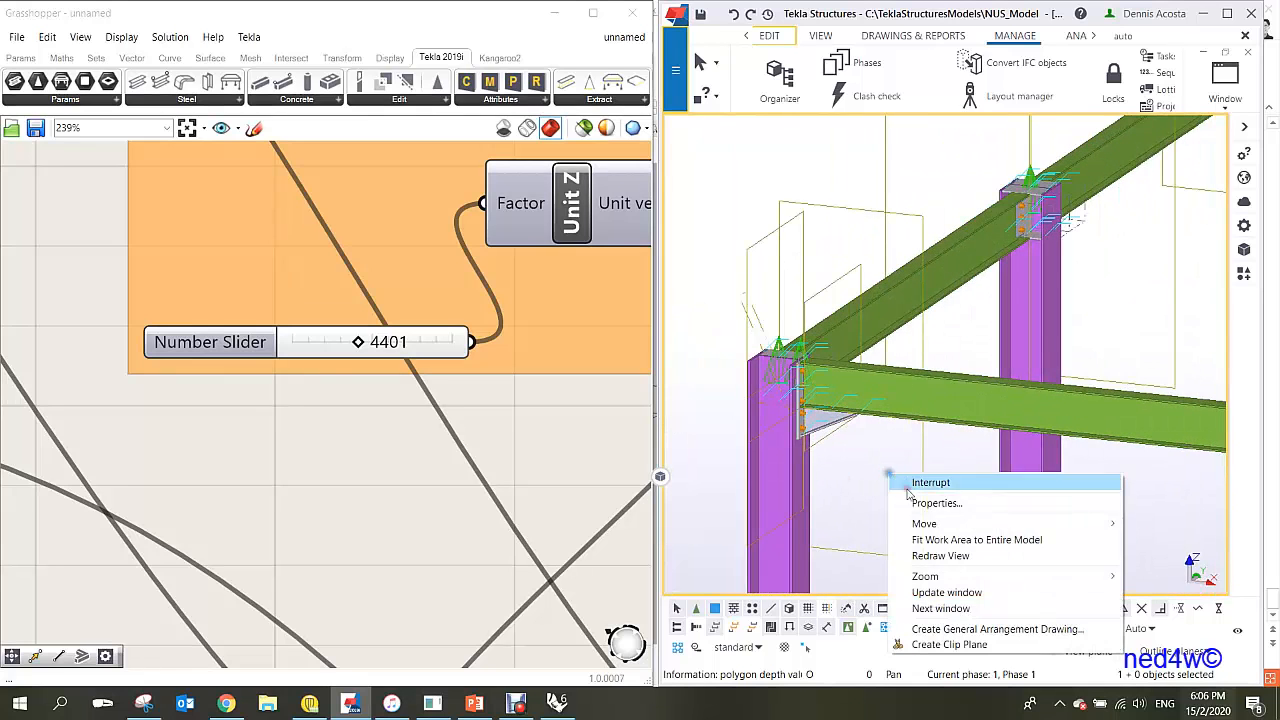
pyautogui.click(930, 556)
pyautogui.moveTo(884, 463); pyautogui.dragTo(917, 473, button='middle')
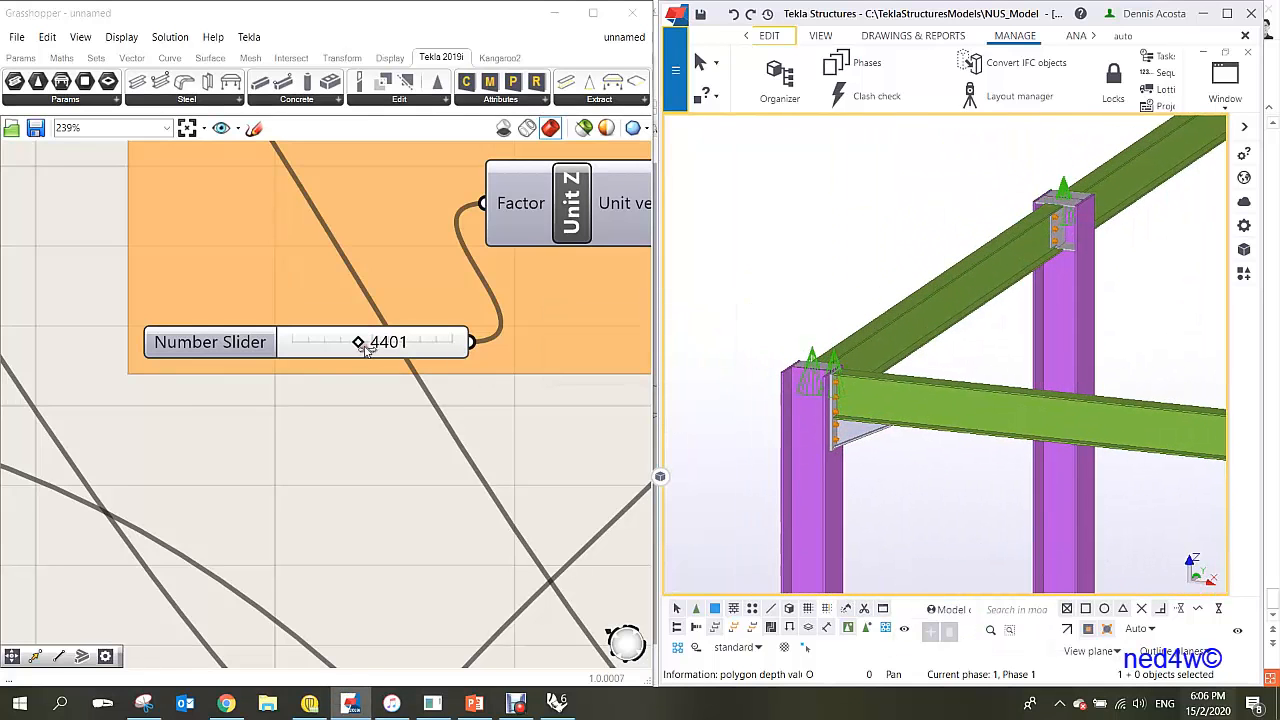
# - Vary the orange group's Number Slider through 3409 and 5710 and leave it at 4837 to test the connections
pyautogui.moveTo(366, 348); pyautogui.dragTo(340, 345)
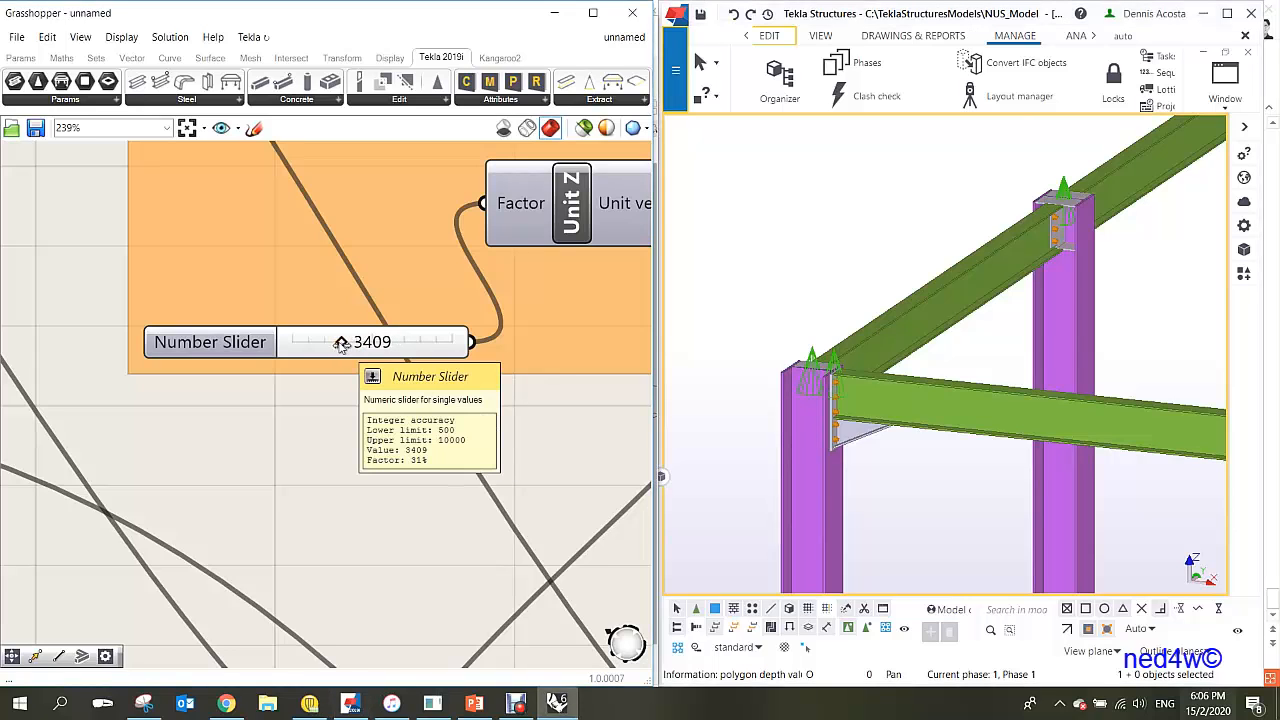
pyautogui.moveTo(340, 343); pyautogui.dragTo(383, 343)
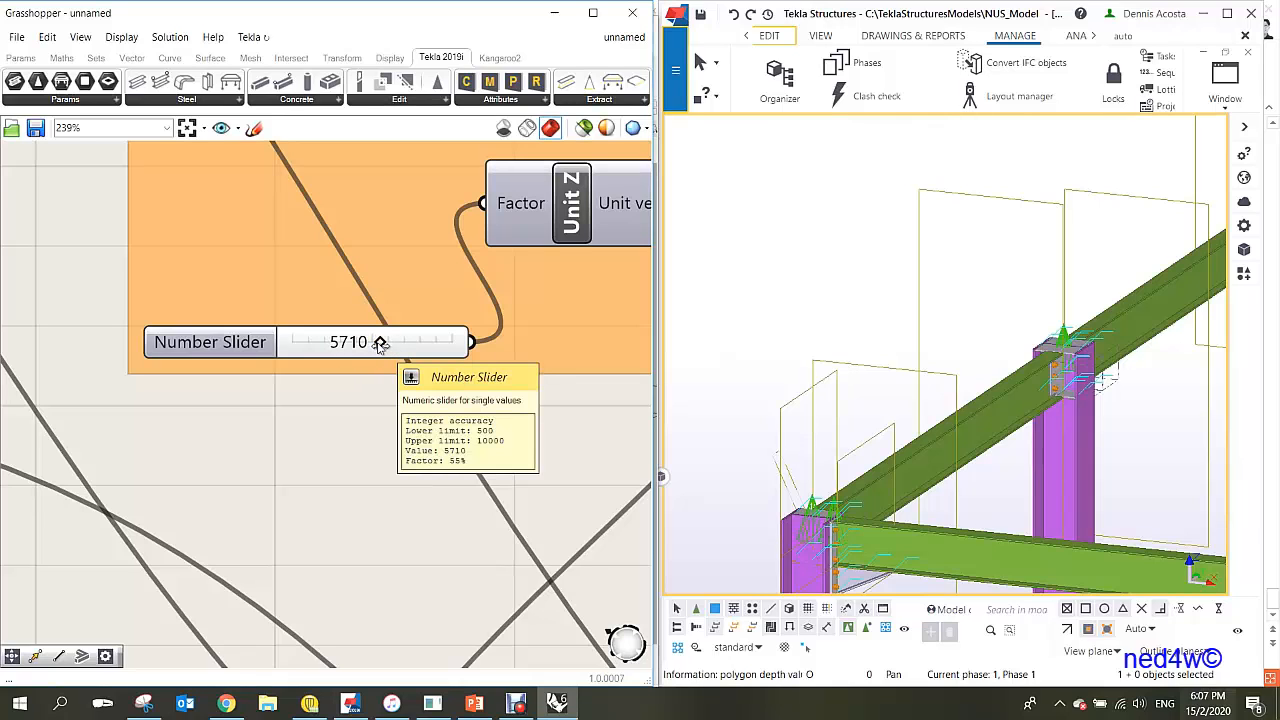
pyautogui.moveTo(381, 343); pyautogui.dragTo(367, 343)
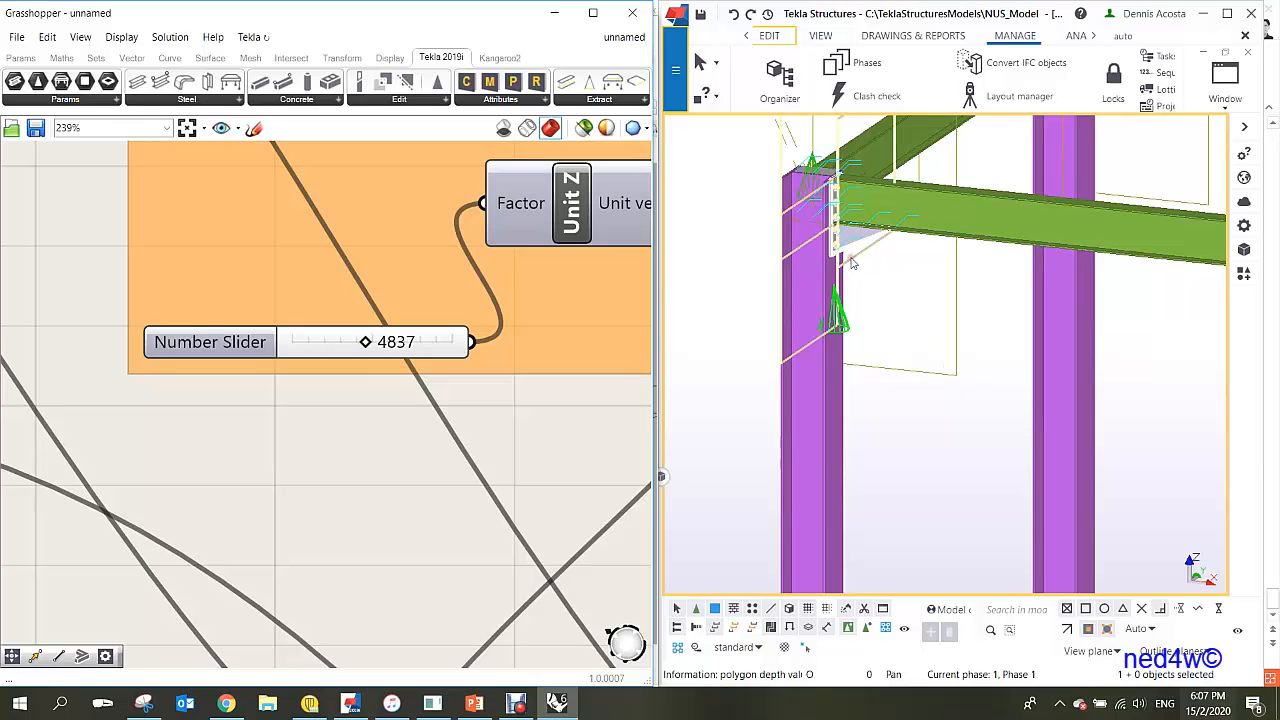
pyautogui.moveTo(855, 260); pyautogui.dragTo(898, 348, button='middle')
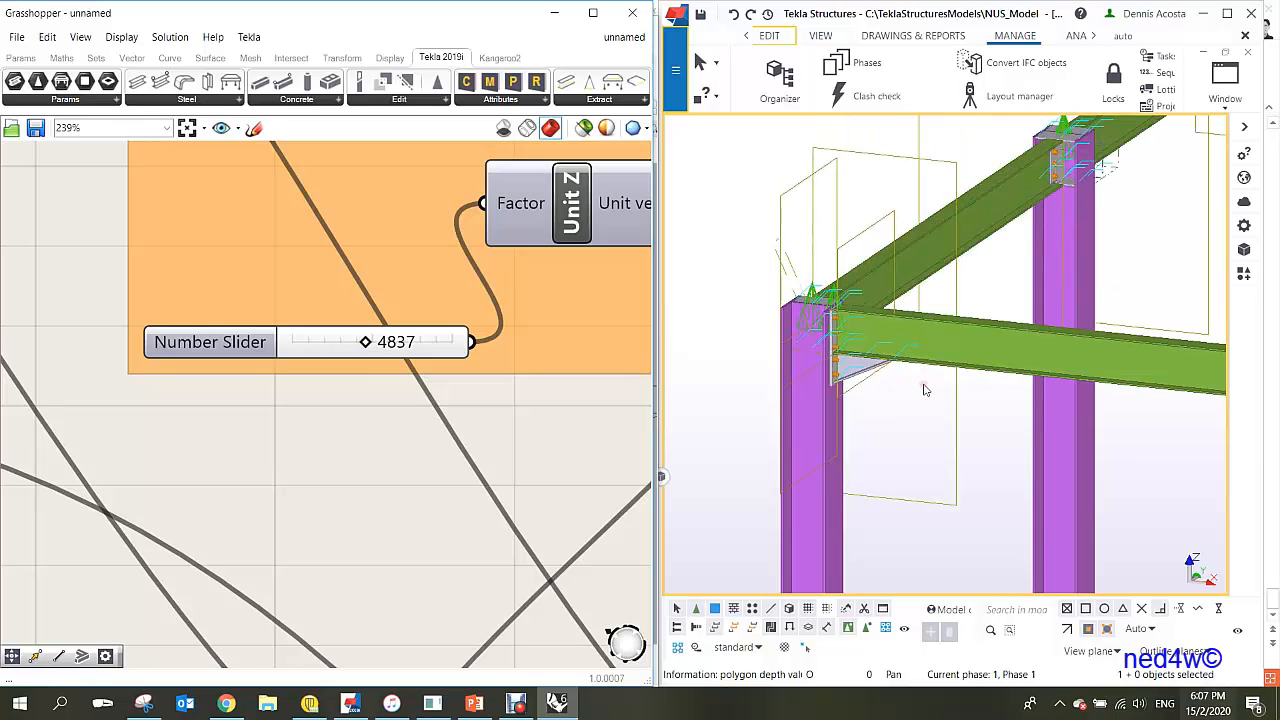
# - Set the Profile Catalog in the upper pink beam group to UB533*210*82, chosen from the UB profiles
pyautogui.scroll(-10, 366, 340)
pyautogui.scroll(5, 476, 410)
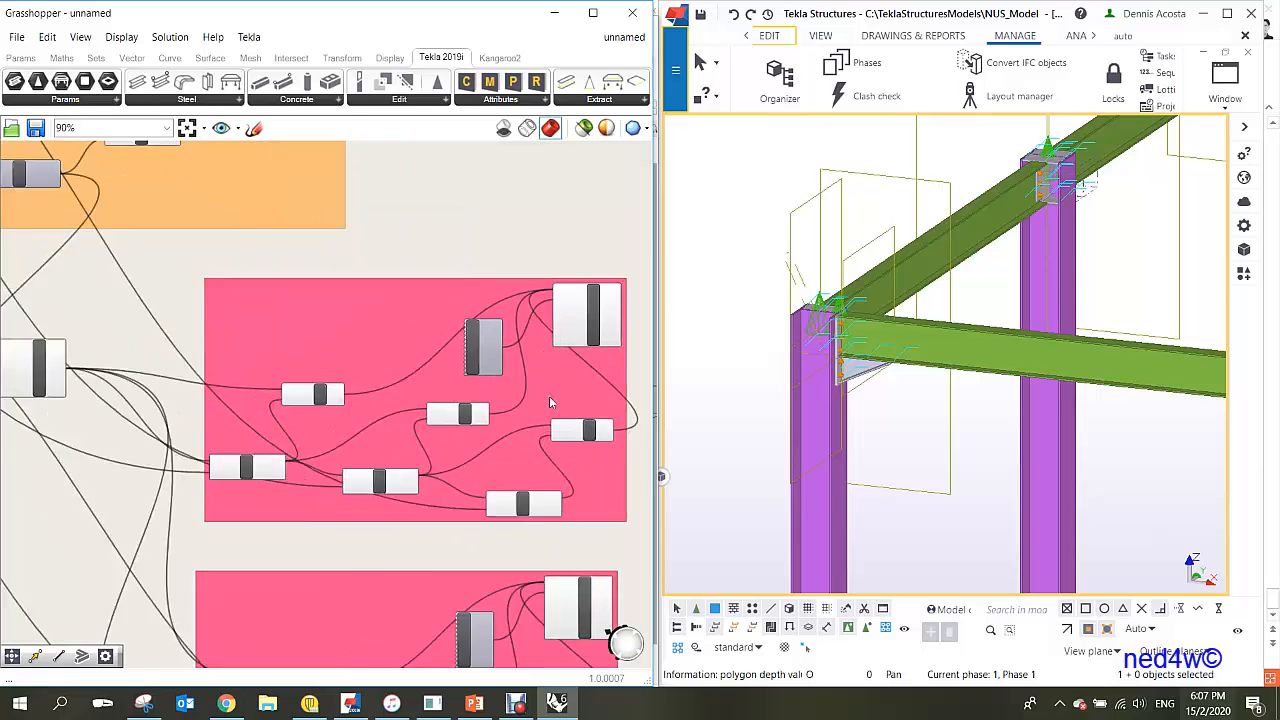
pyautogui.scroll(-5, 538, 414)
pyautogui.scroll(1, 574, 603)
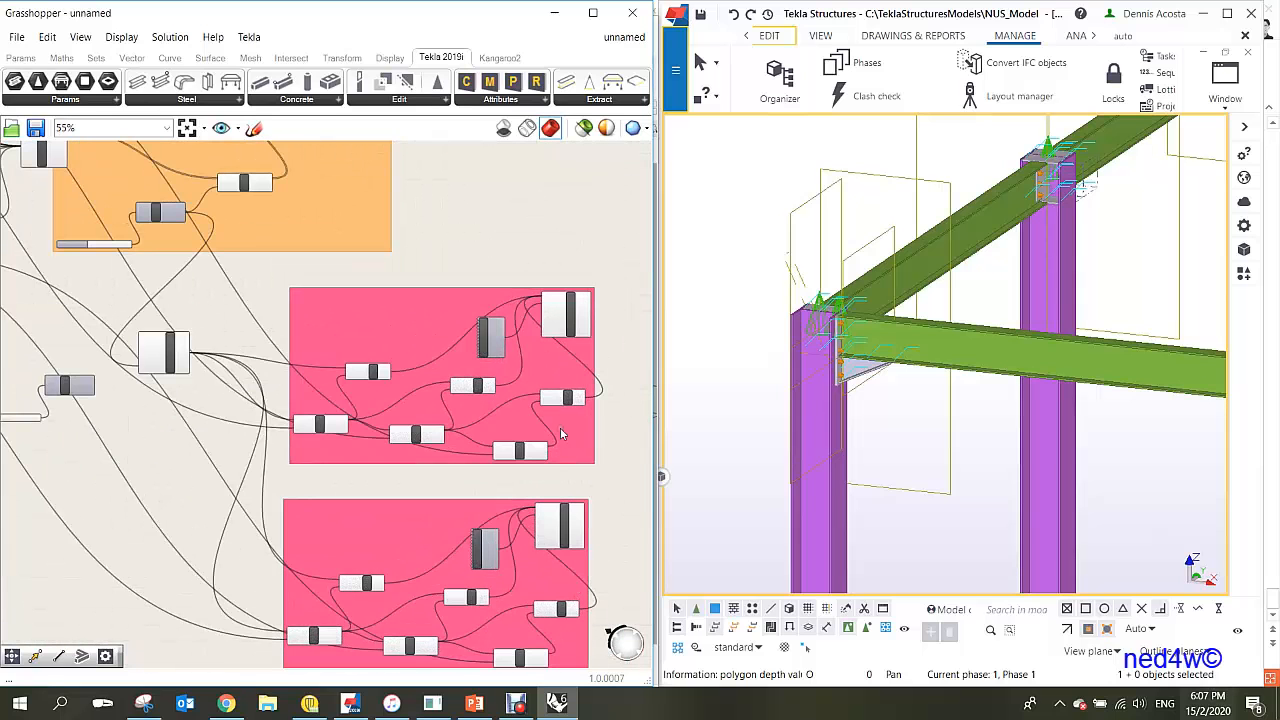
pyautogui.scroll(5, 580, 330)
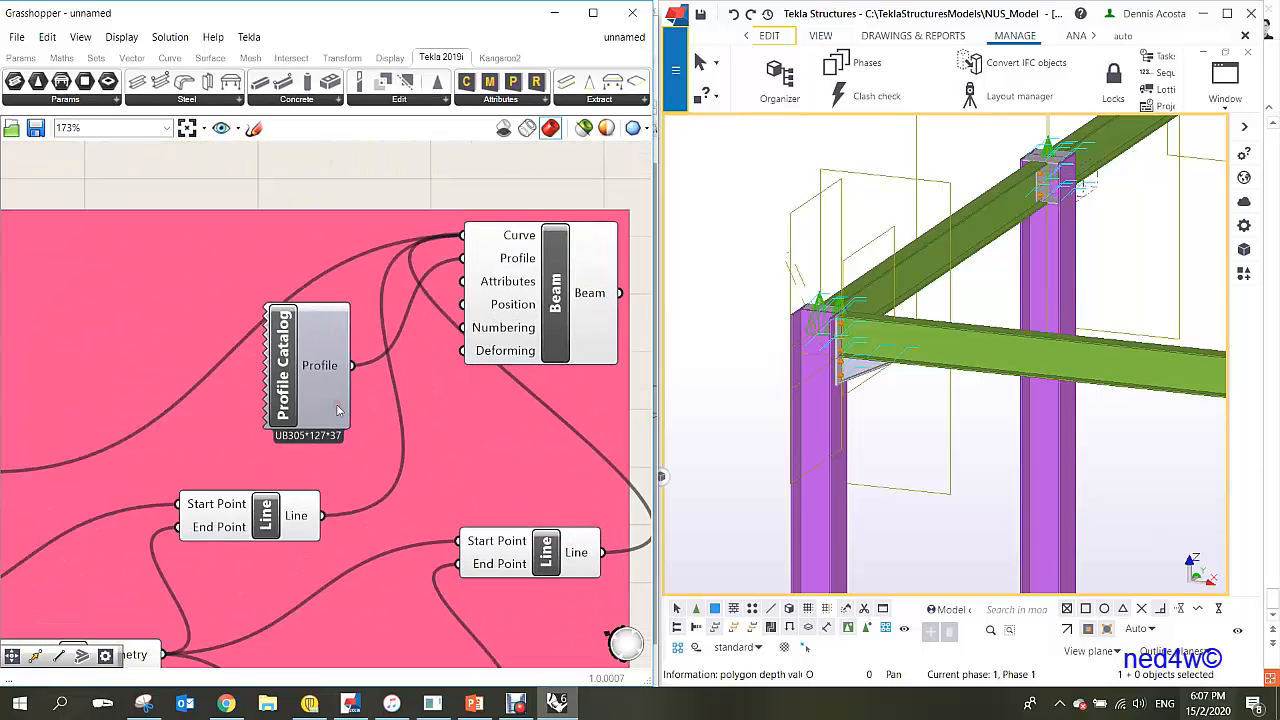
pyautogui.click(284, 390)
pyautogui.doubleClick(283, 387)
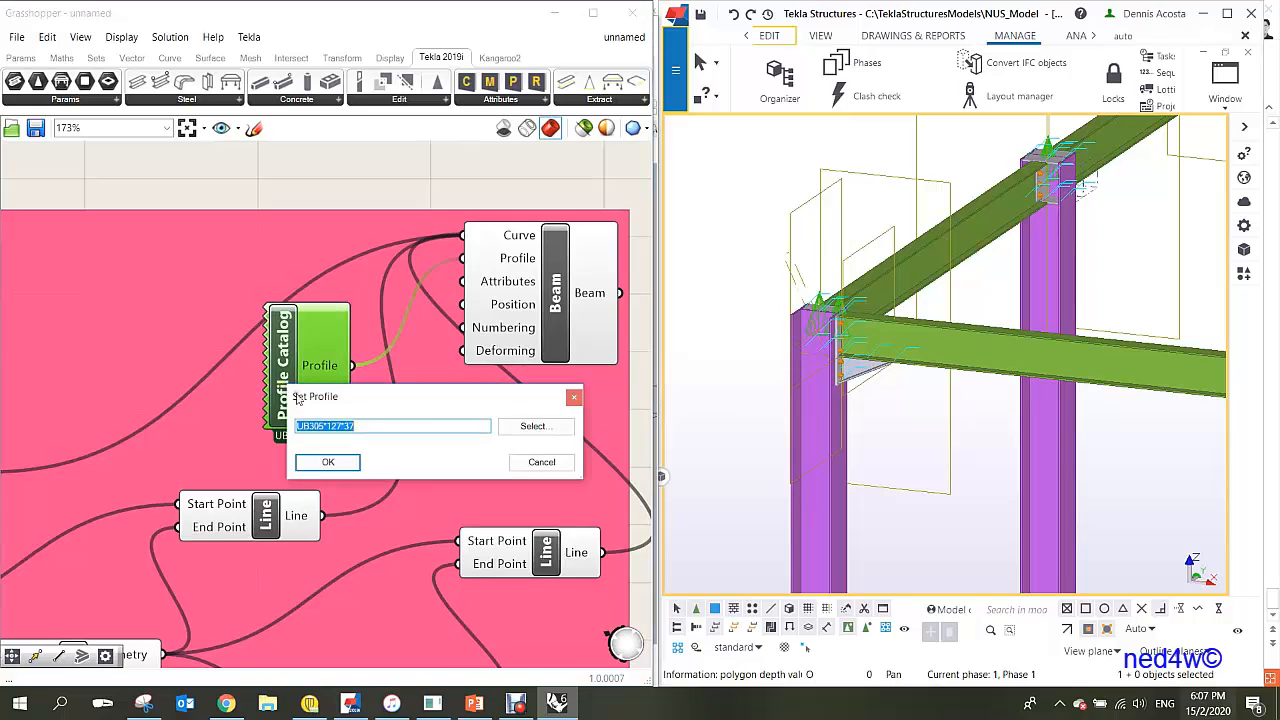
pyautogui.click(535, 426)
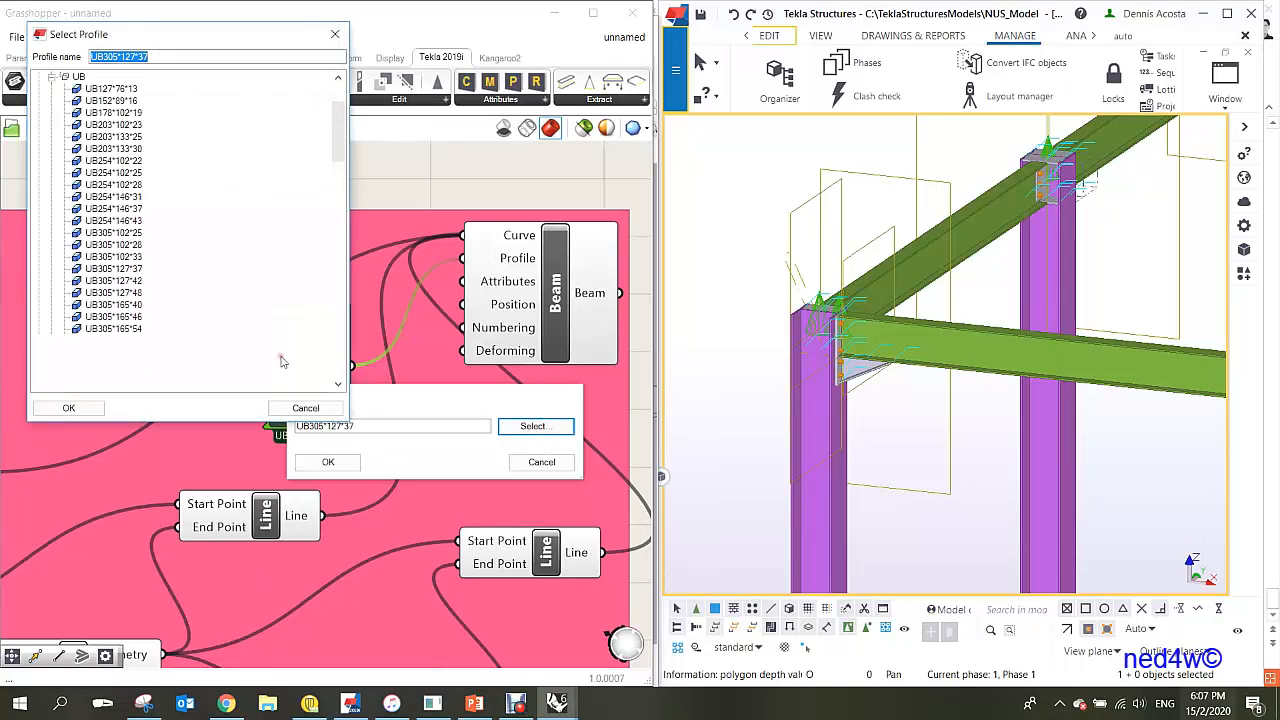
pyautogui.scroll(-4, 111, 327)
pyautogui.scroll(-3, 111, 327)
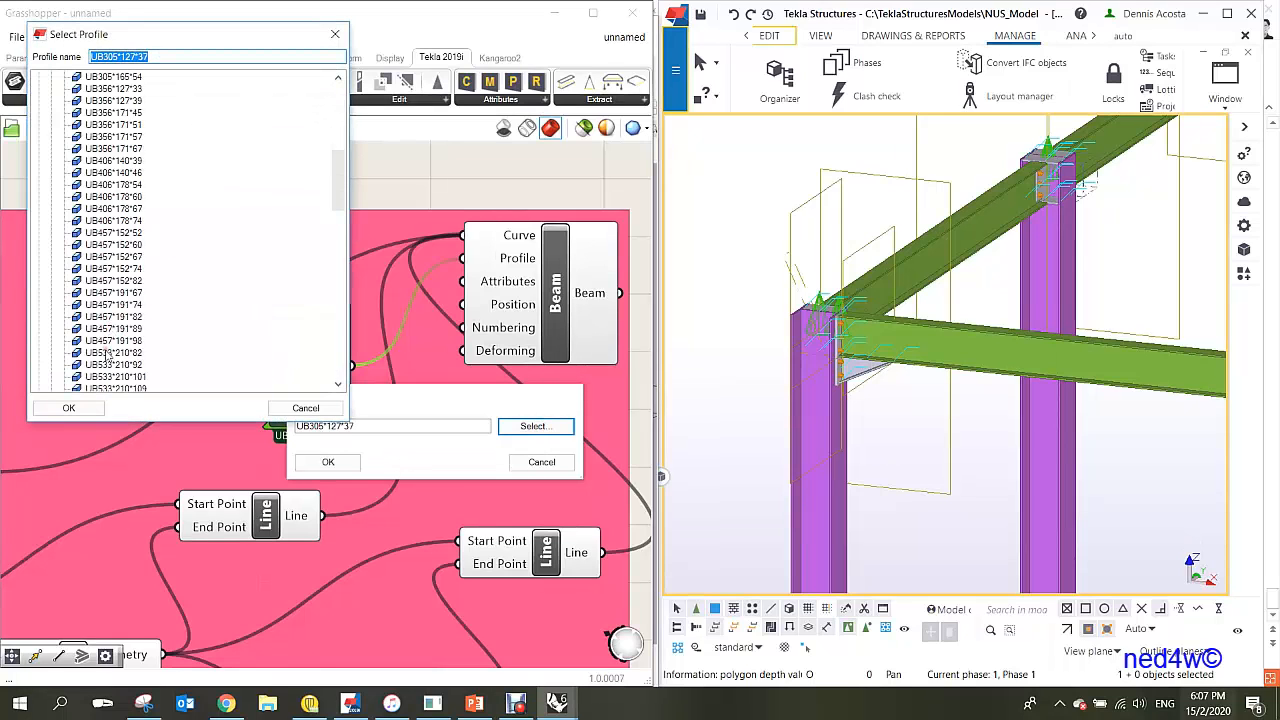
pyautogui.click(103, 352)
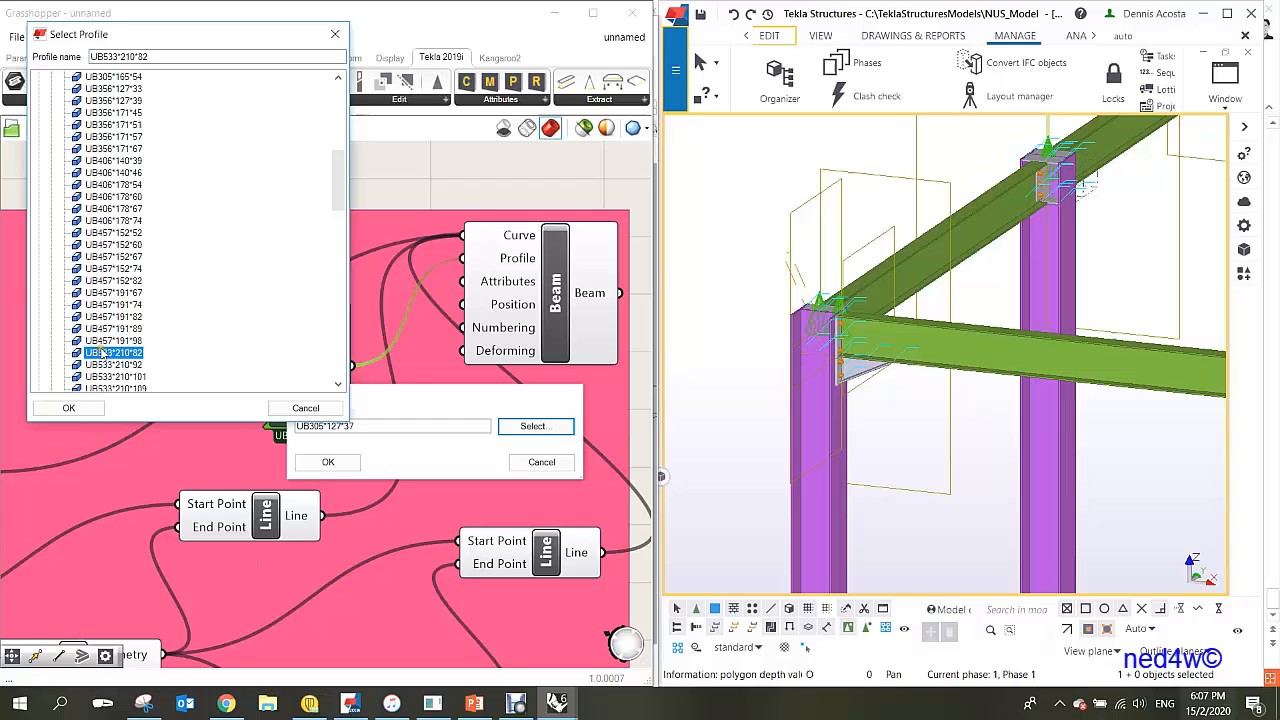
pyautogui.click(68, 408)
pyautogui.click(331, 462)
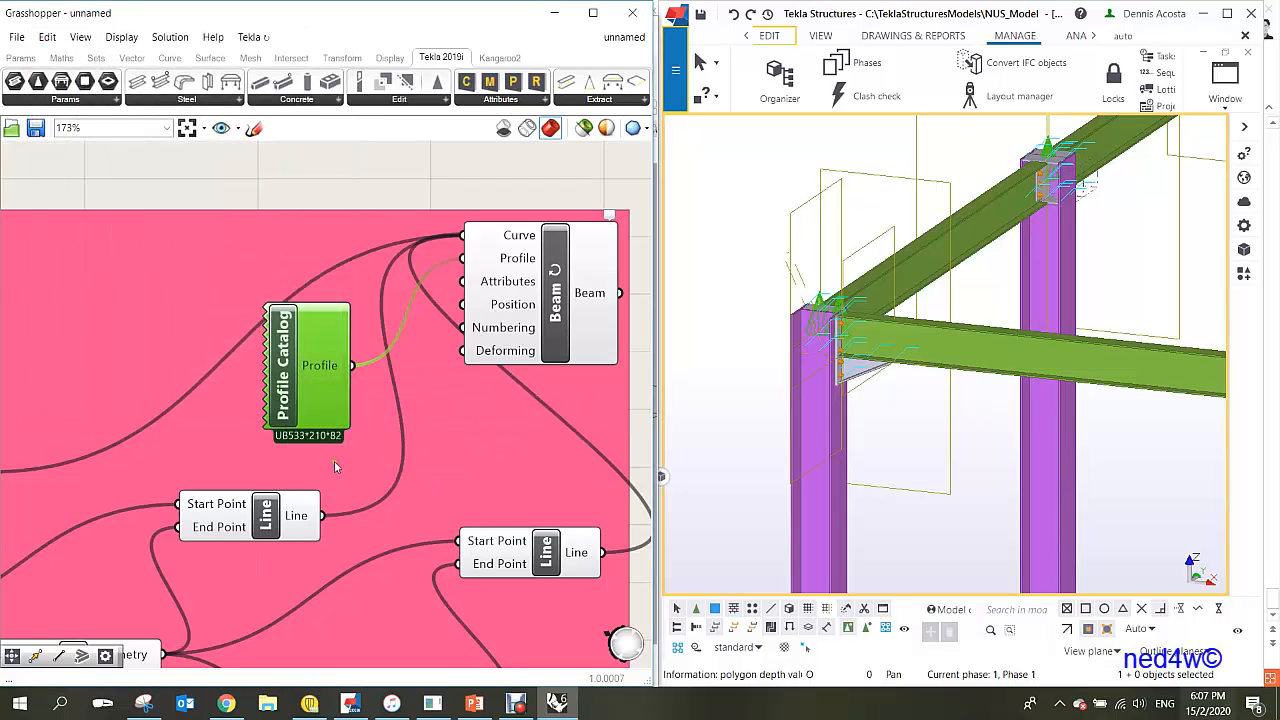
# - Examine how the corner connection and the beam line along the front columns adapt to the new beam profile in the Tekla model
pyautogui.scroll(5, 865, 368)
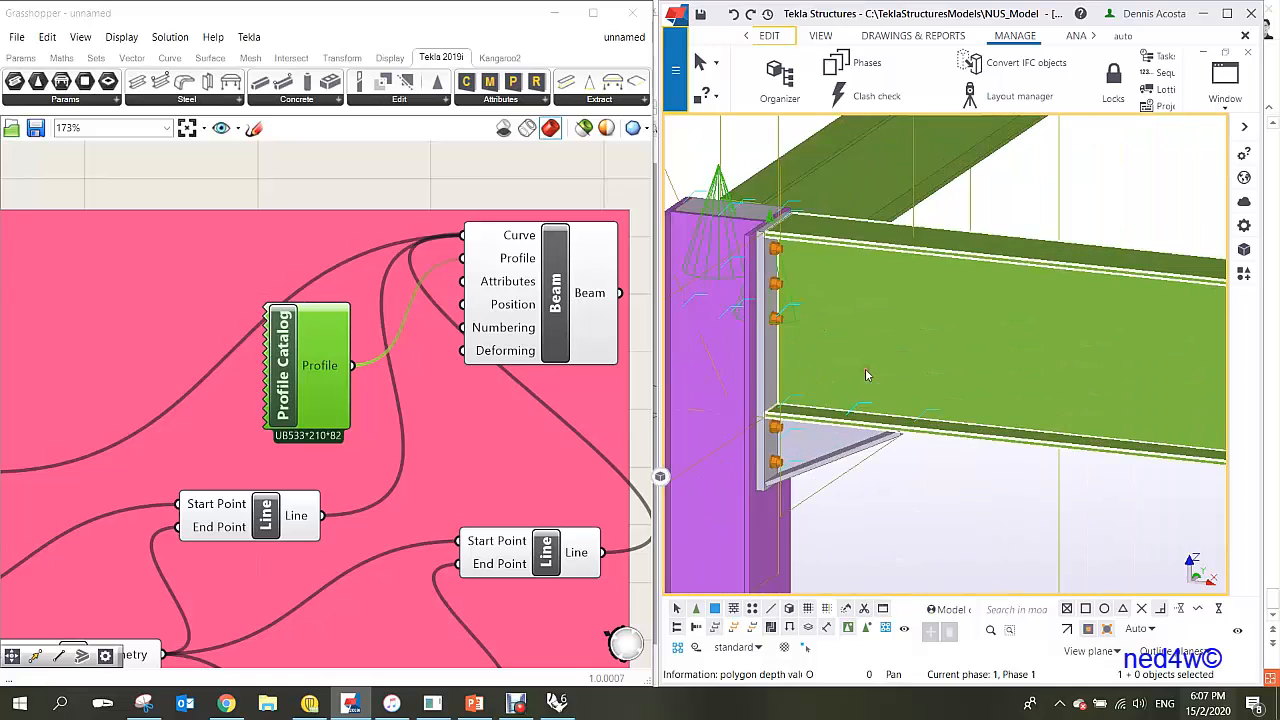
pyautogui.scroll(-5, 840, 375)
pyautogui.scroll(-5, 843, 380)
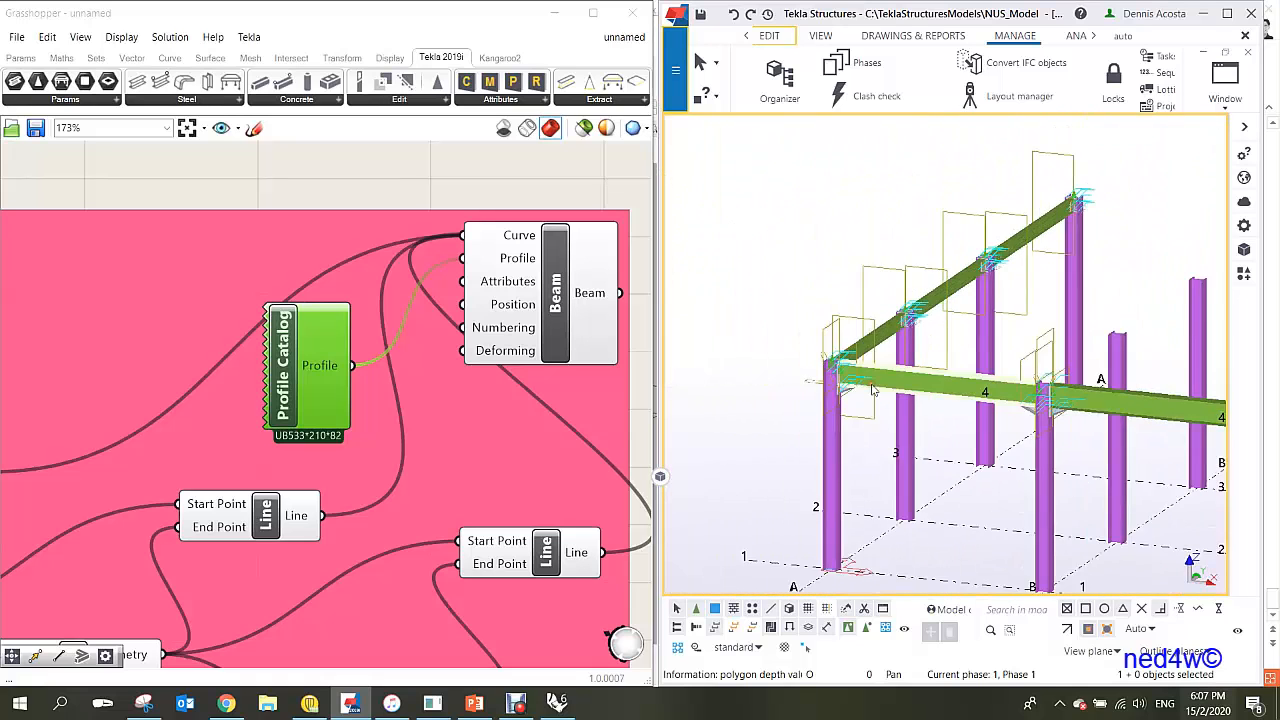
pyautogui.scroll(2, 1000, 400)
pyautogui.scroll(-3, 1092, 415)
pyautogui.scroll(1, 1092, 412)
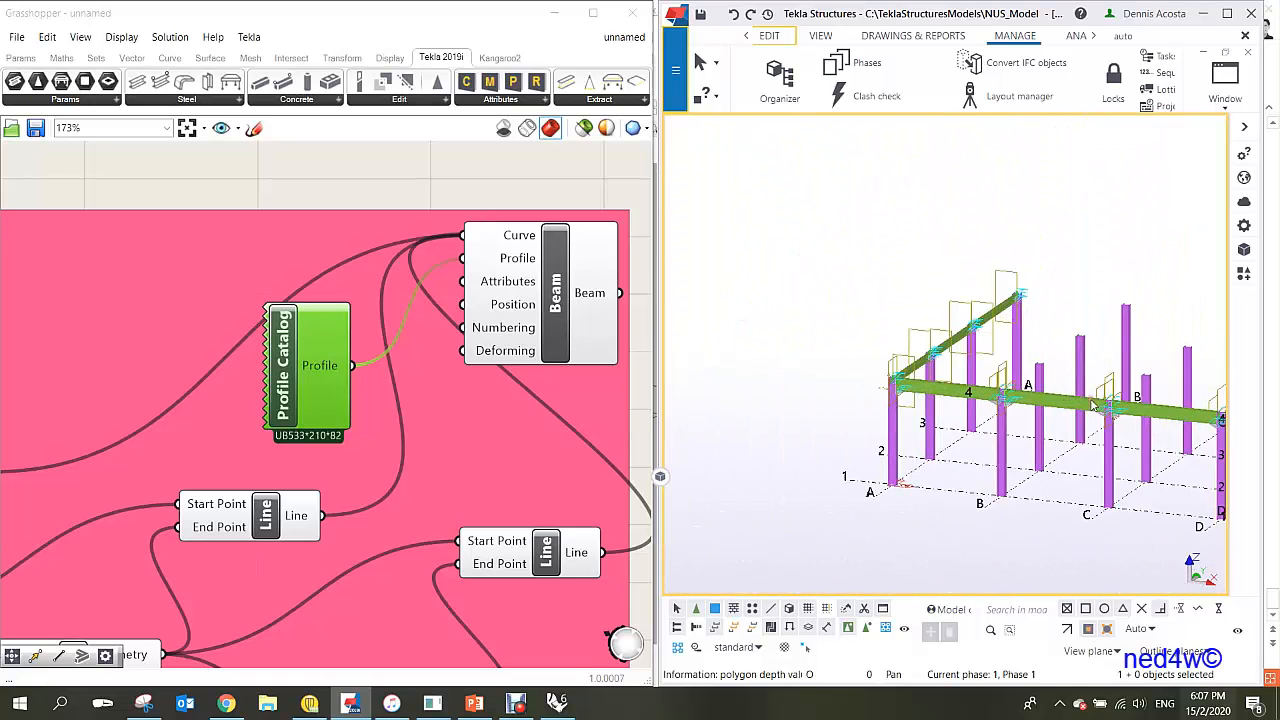
# - Redraw the Tekla model view to clear the temporary graphics and fit the work area to the entire model
pyautogui.rightClick(903, 231)
pyautogui.click(956, 313)
pyautogui.scroll(-2, 1007, 390)
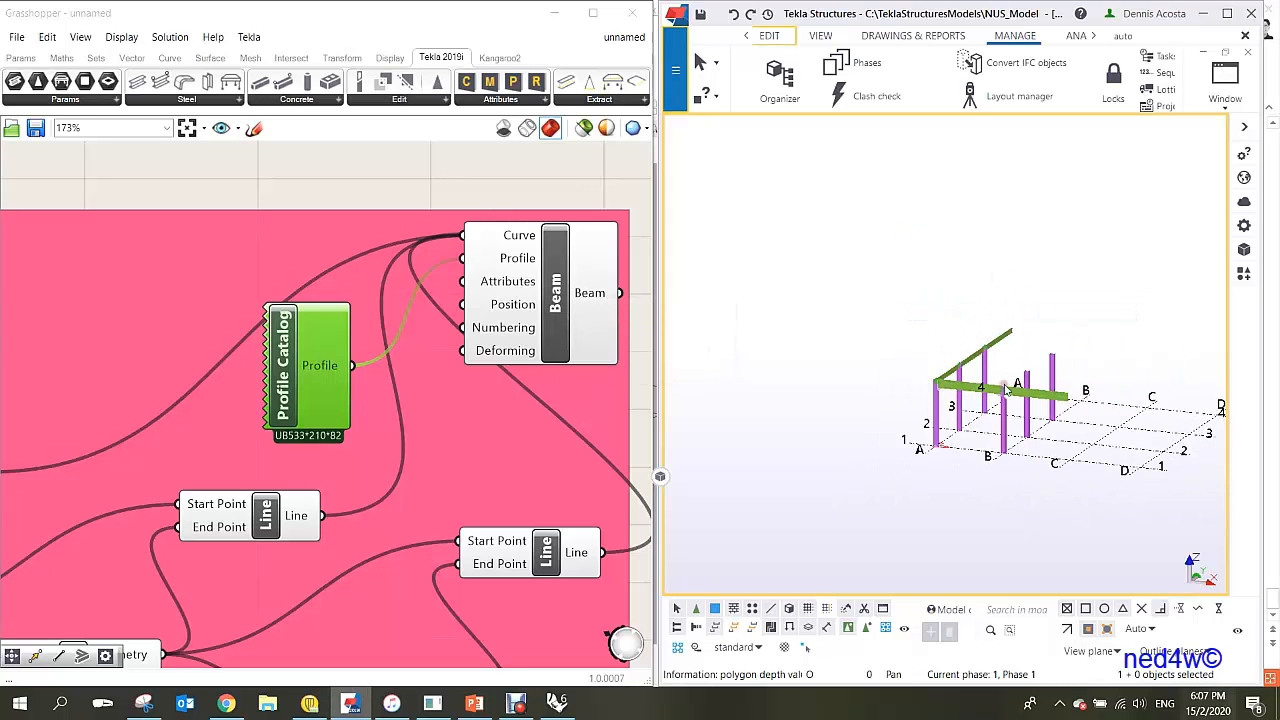
pyautogui.rightClick(925, 256)
pyautogui.click(985, 323)
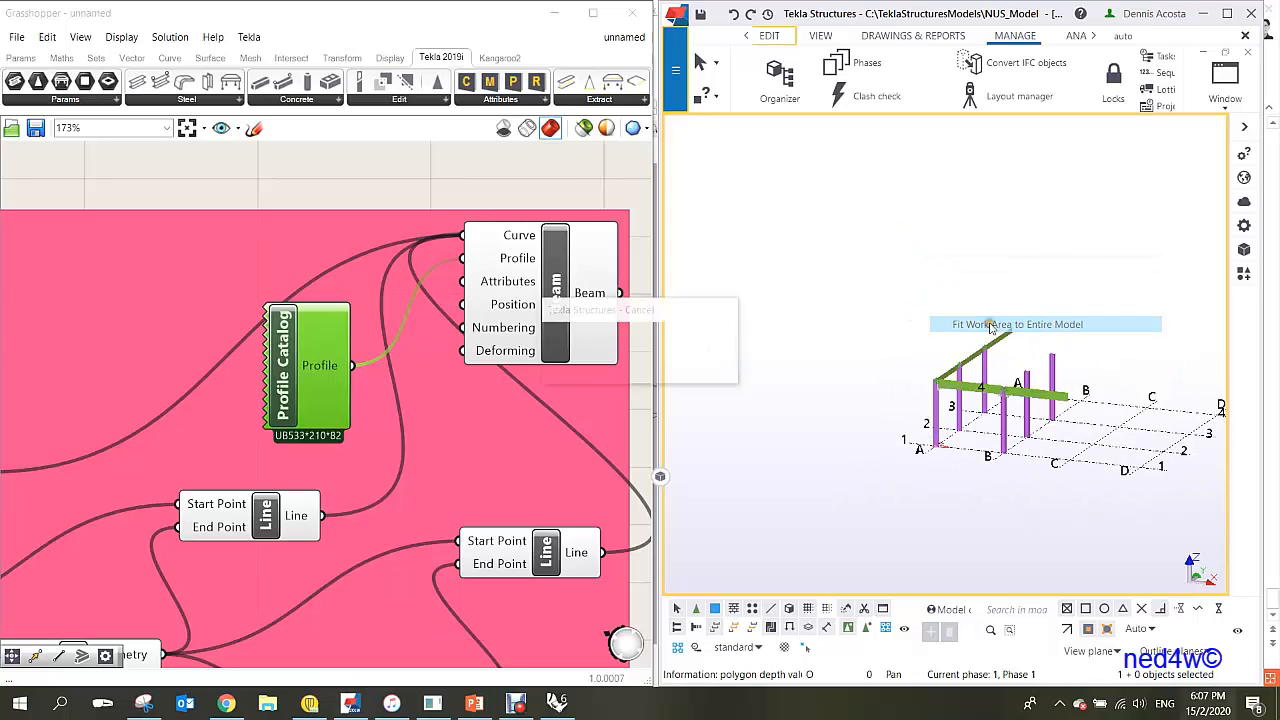
pyautogui.scroll(5, 870, 350)
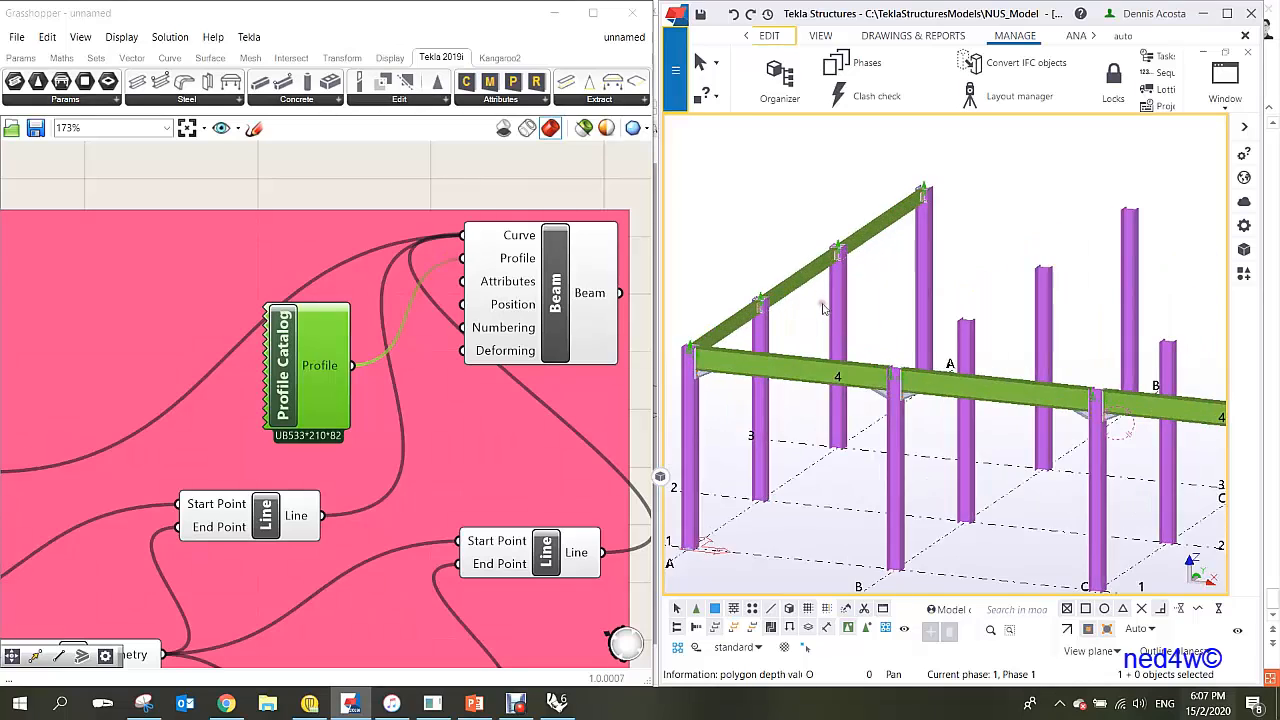